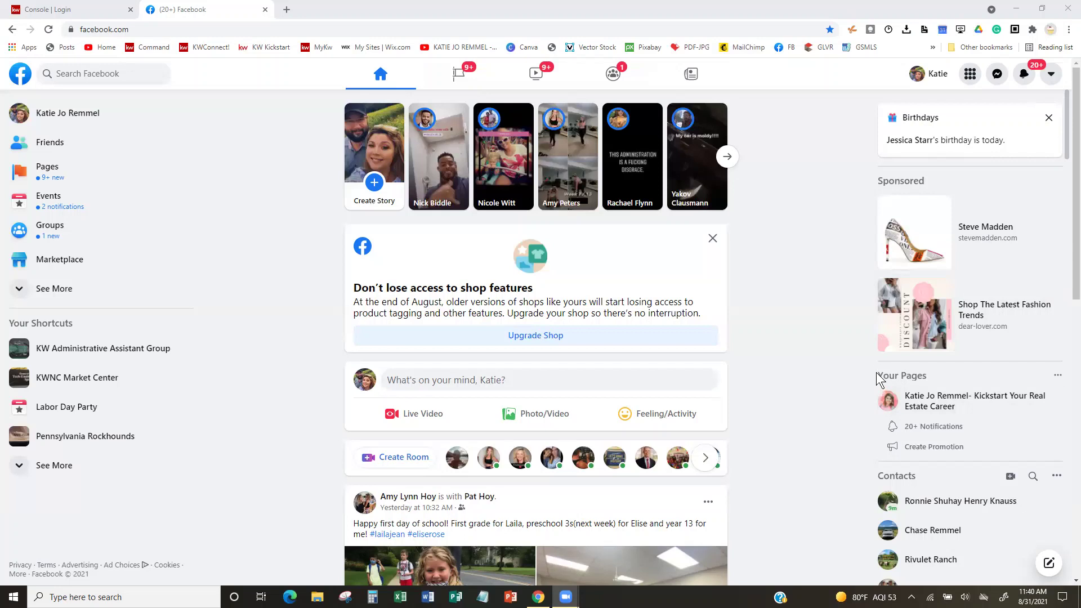
Review the list of Pages you manage, then return to the home feed.
drag(876, 373, 926, 375)
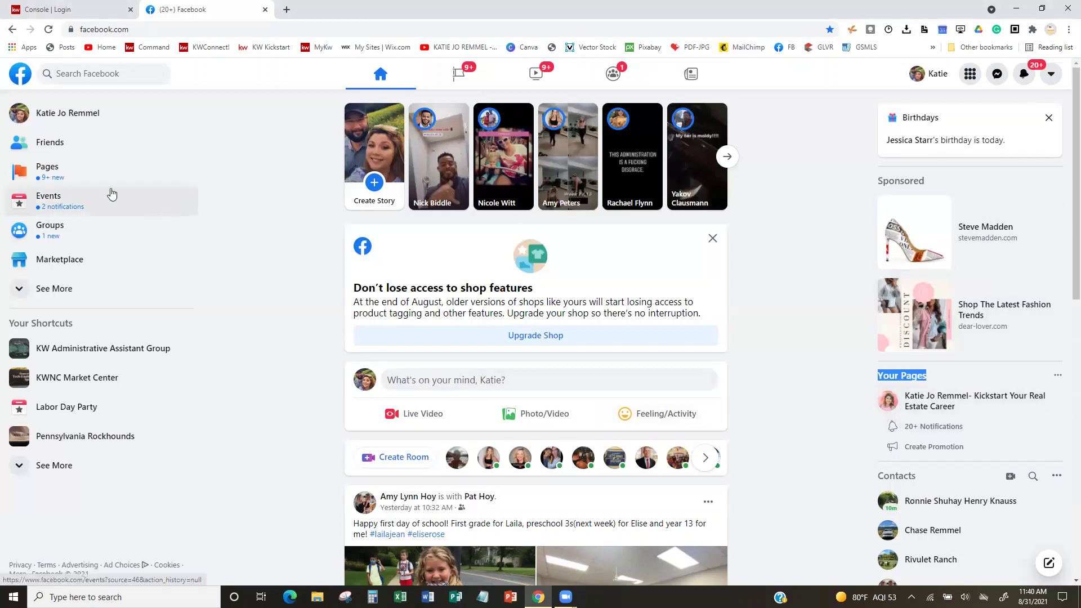
click(46, 178)
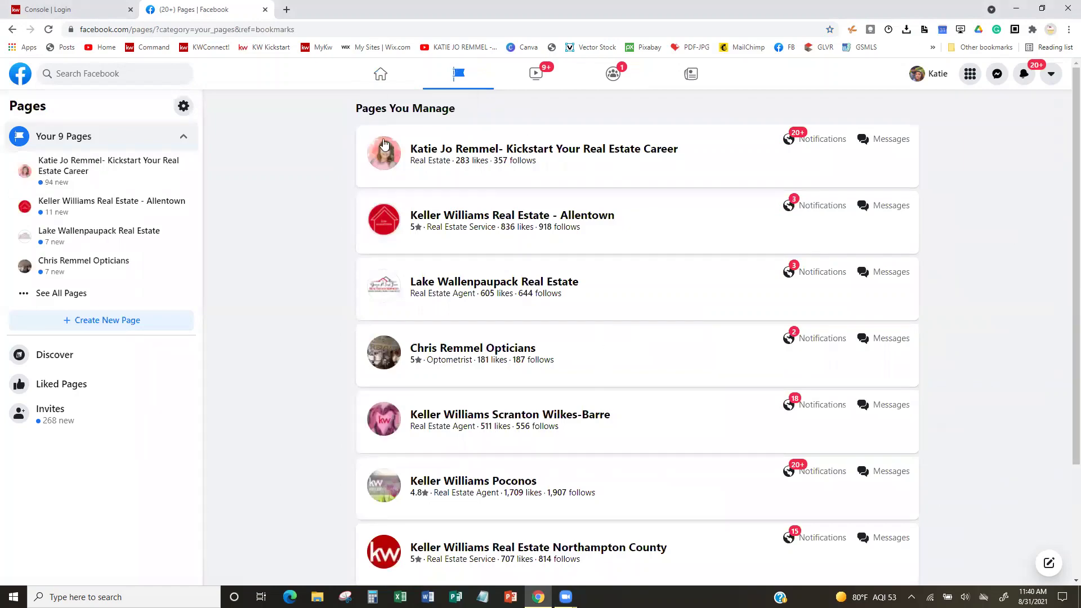
scroll(384, 144, down, 3)
scroll(384, 145, up, 3)
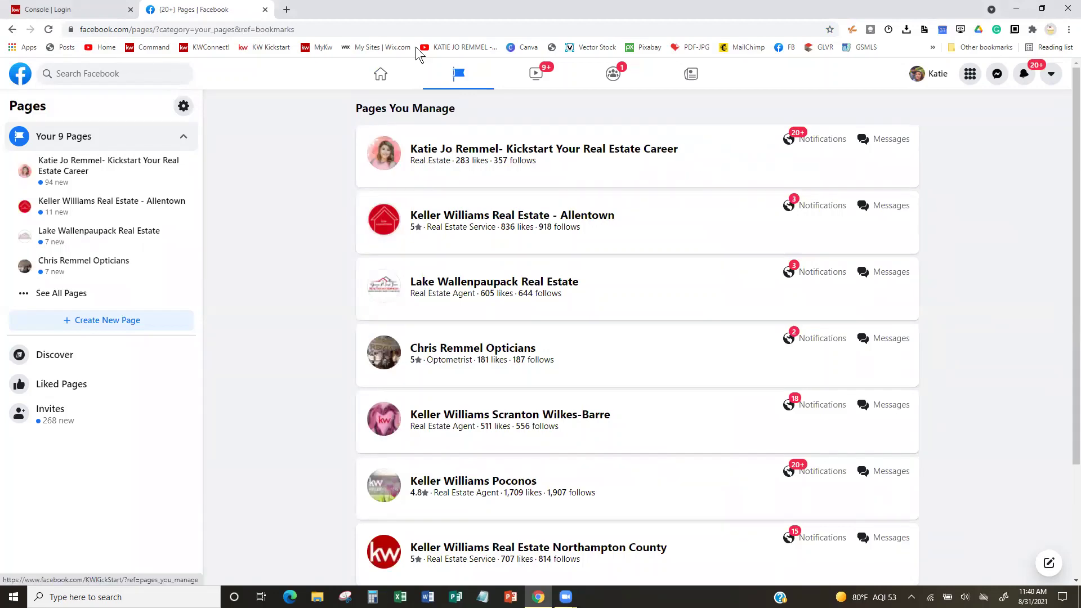
click(381, 77)
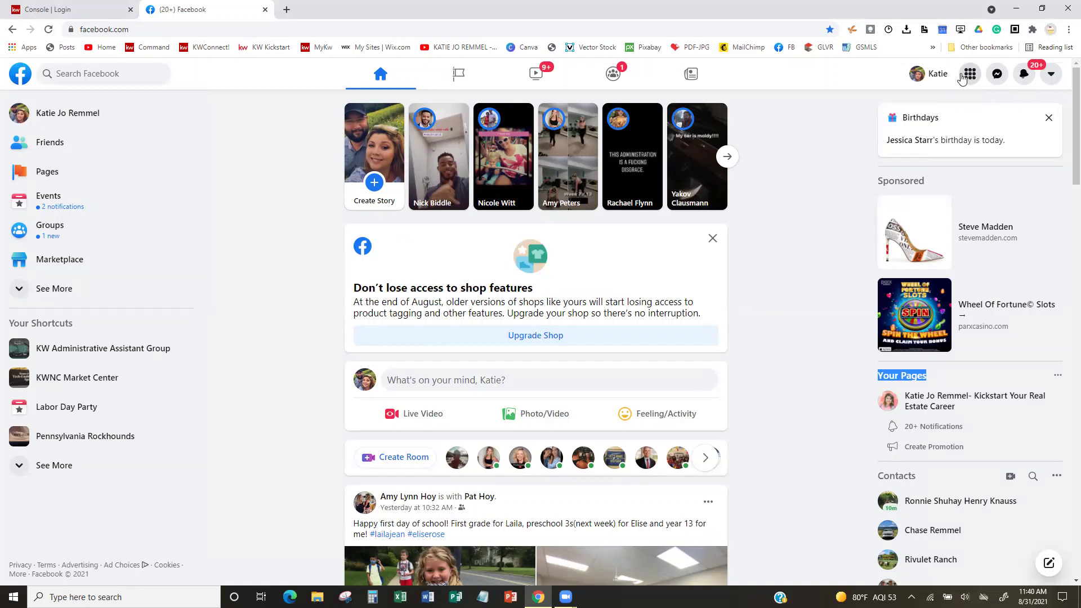
From the Menu grid's Create section, start a new Page.
click(969, 77)
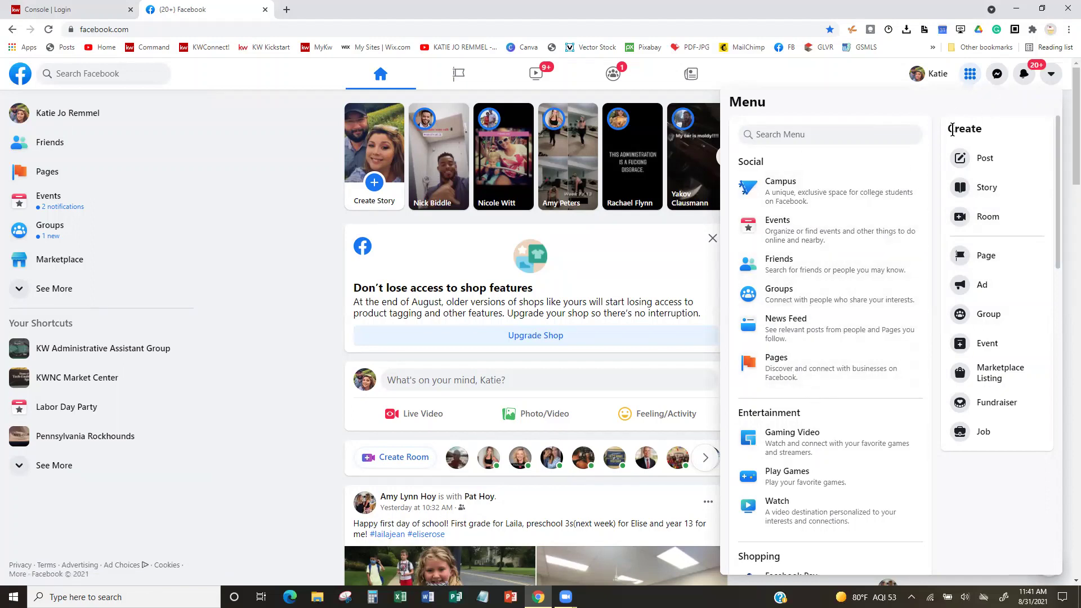
drag(949, 129, 979, 130)
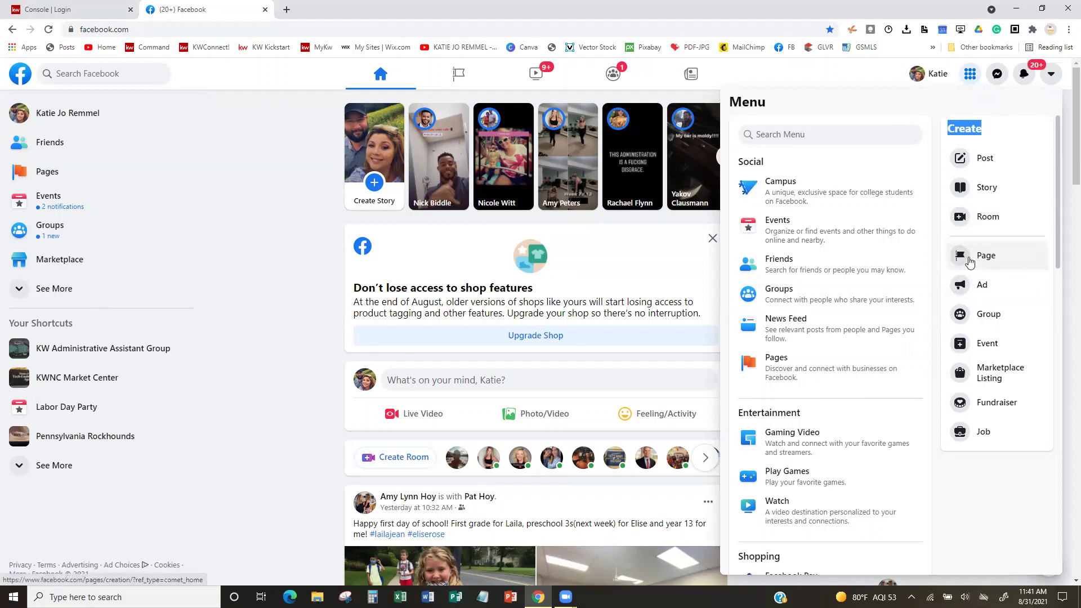
click(967, 257)
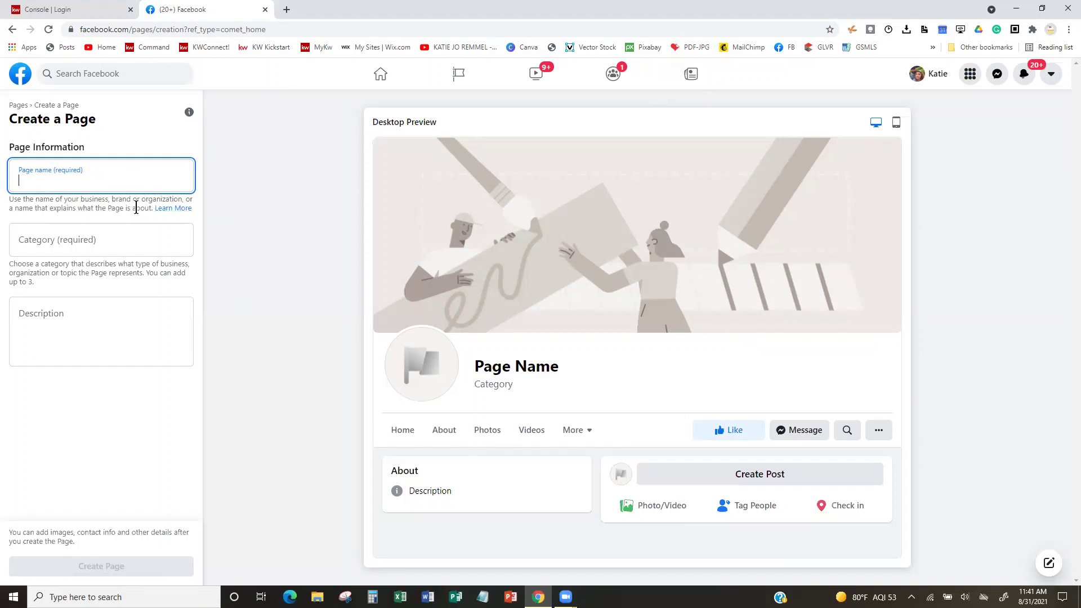
Enter the business name in the required Page name field, correcting a typo.
click(117, 174)
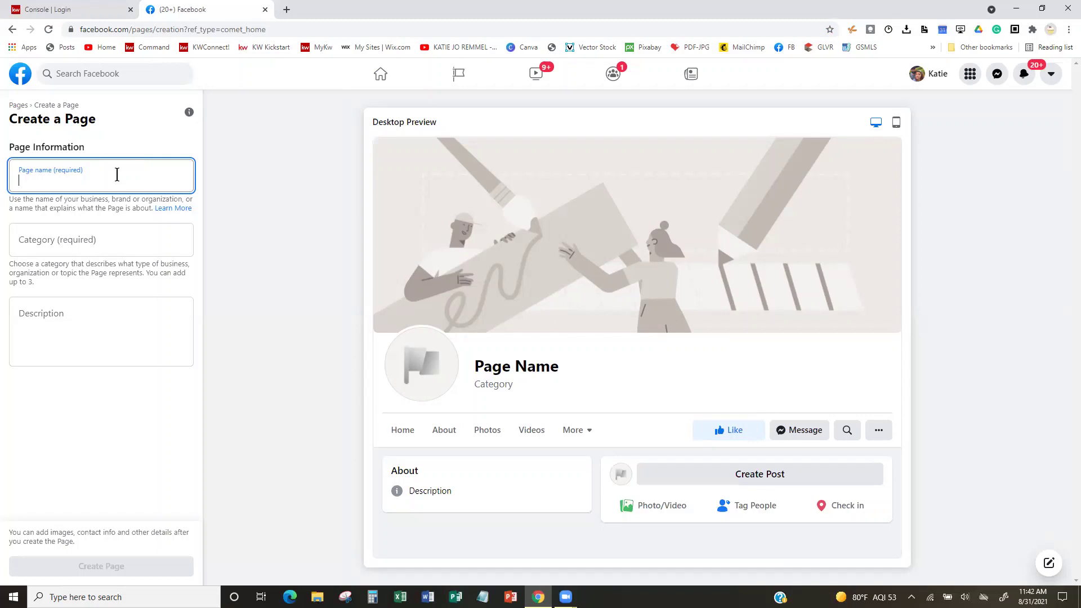
text(Katie Sewls)
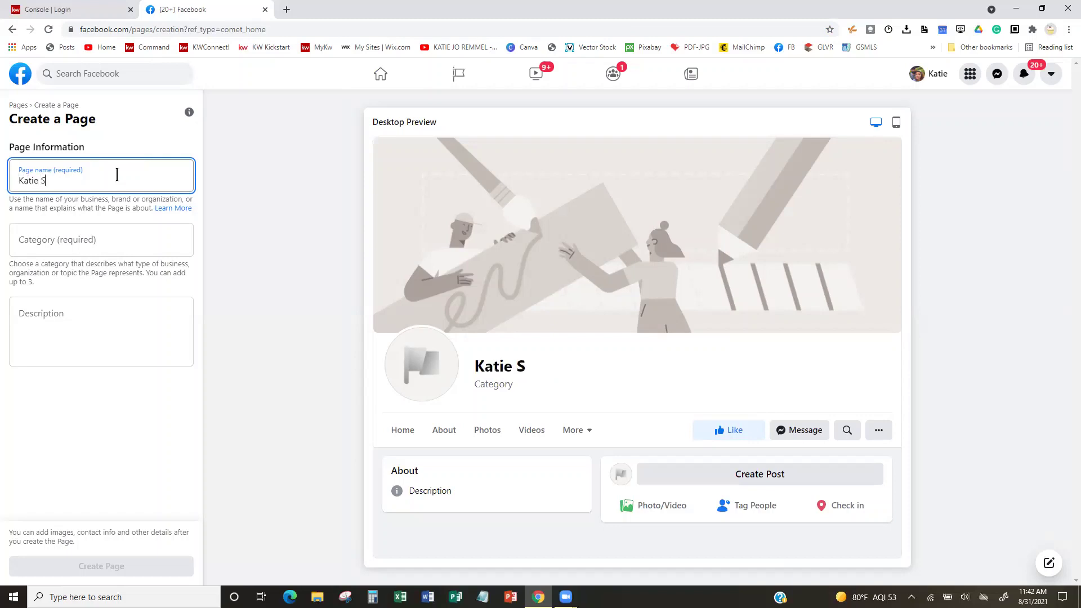
key(BackSpace)
key(BackSpace)
key(BackSpace)
key(BackSpace)
text(ells the Valley)
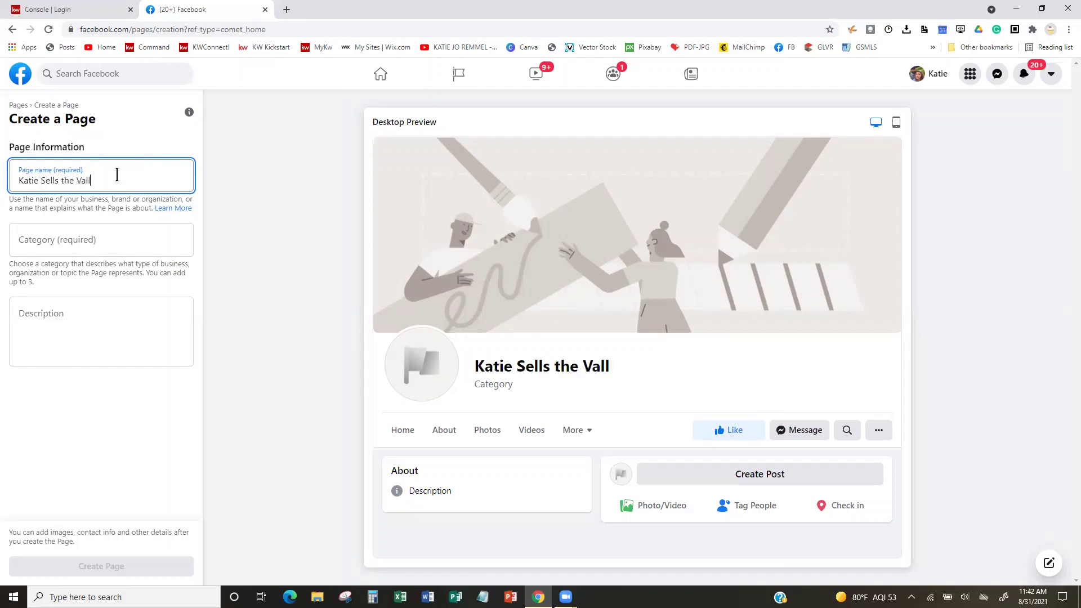
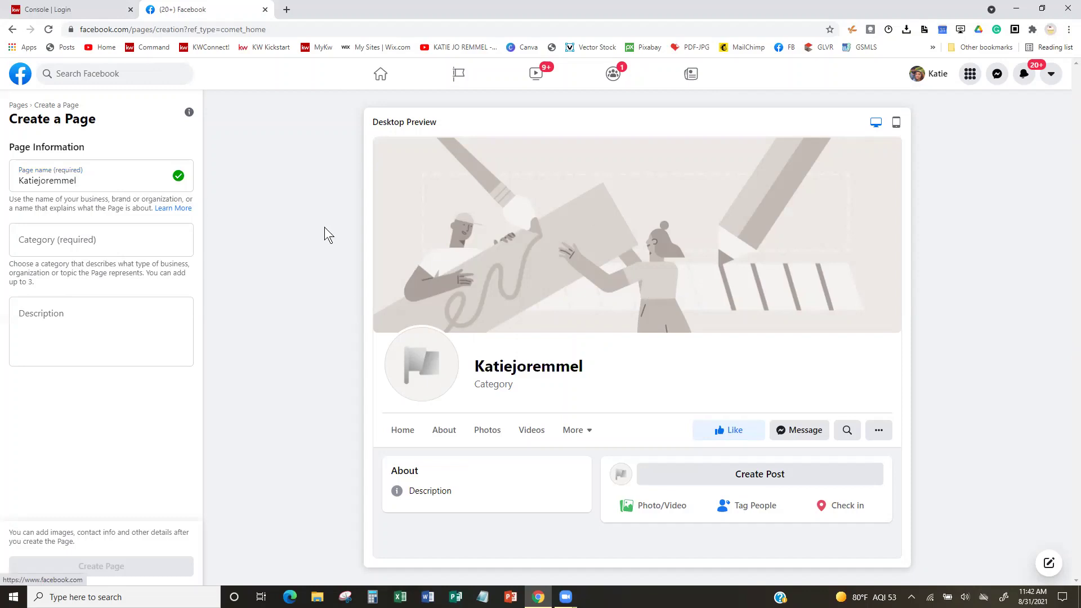
Abandon the unfinished Page draft without saving and go to your personal profile.
click(377, 73)
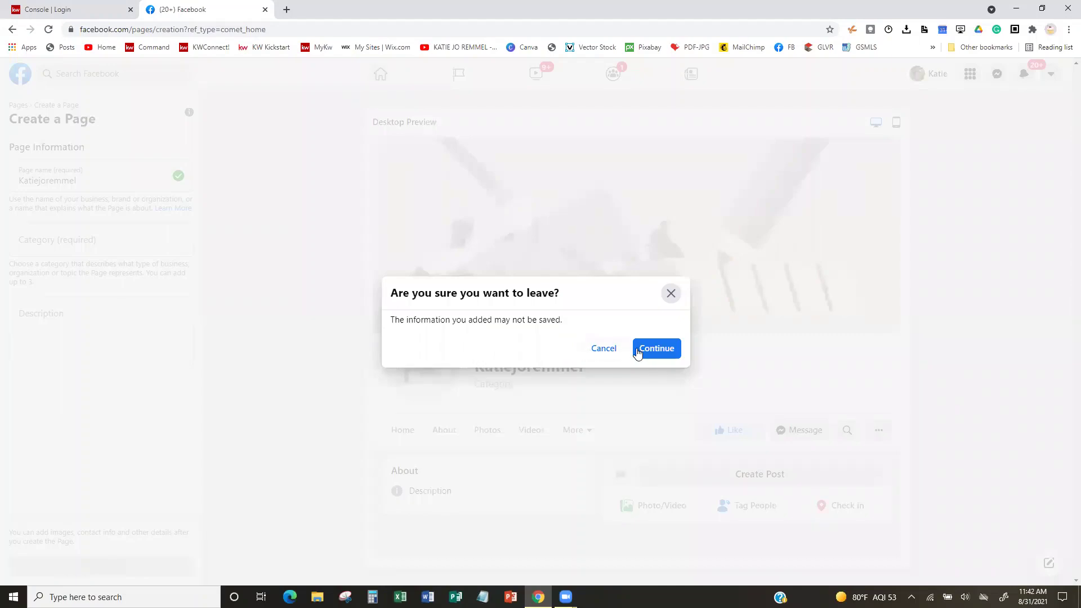
click(657, 348)
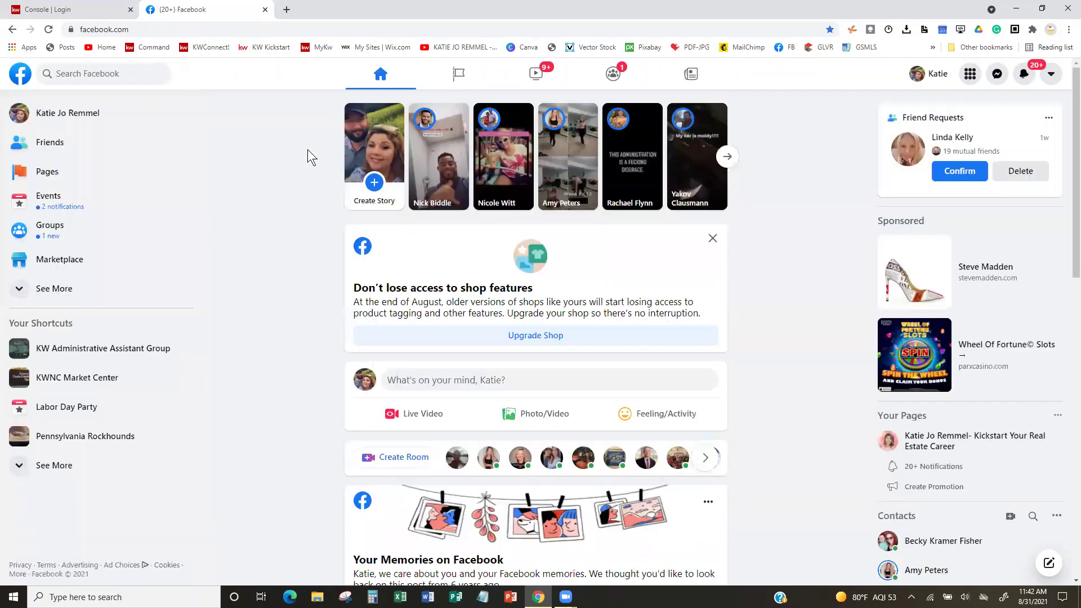
click(83, 119)
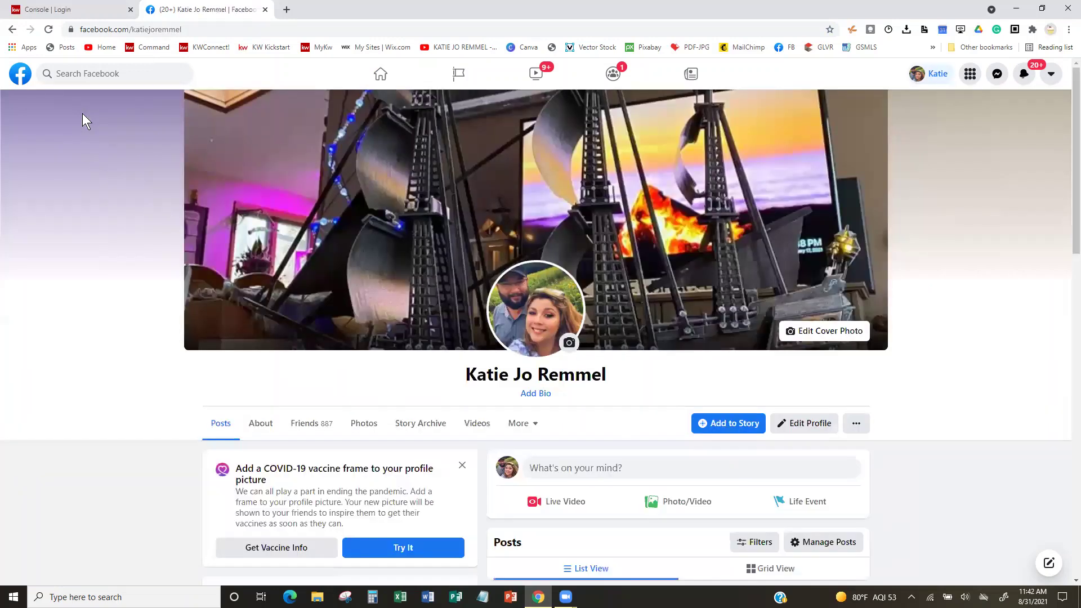
Select the custom username at the end of the profile's web address.
click(131, 29)
double_click(186, 29)
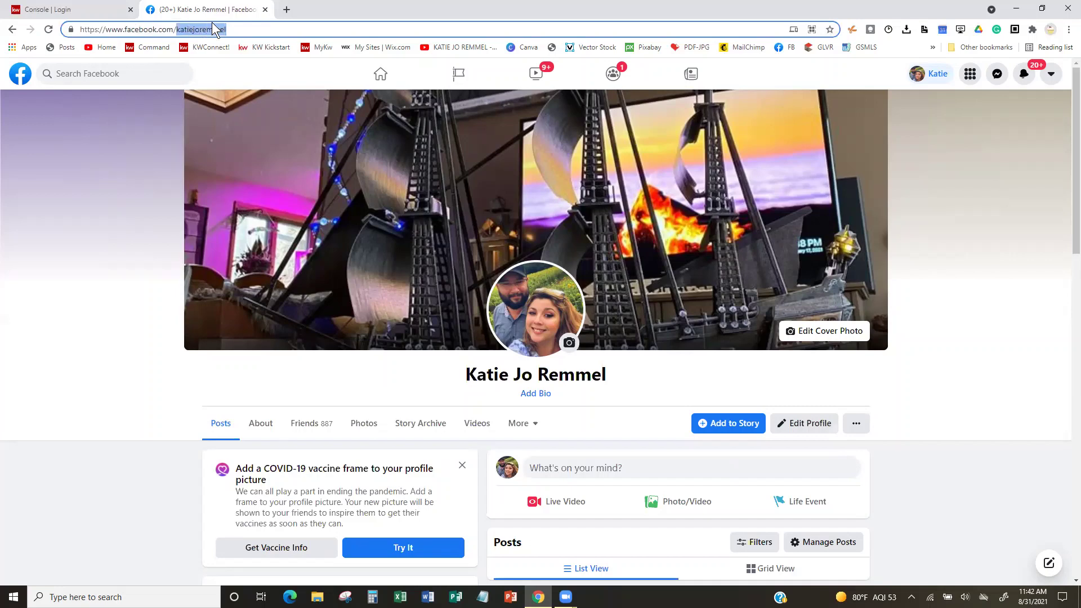
click(256, 29)
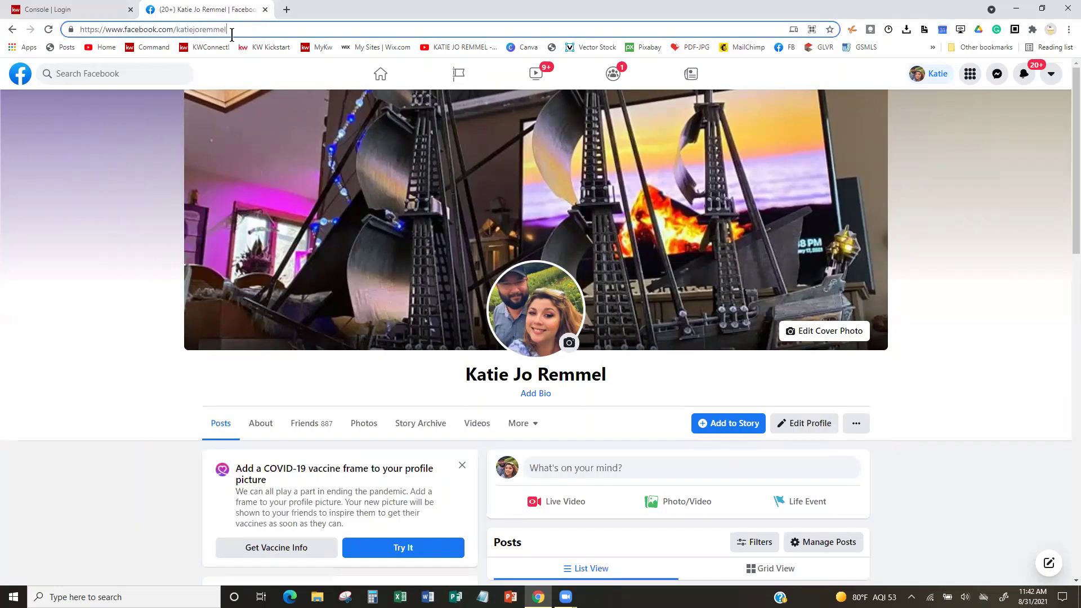
drag(228, 31, 175, 31)
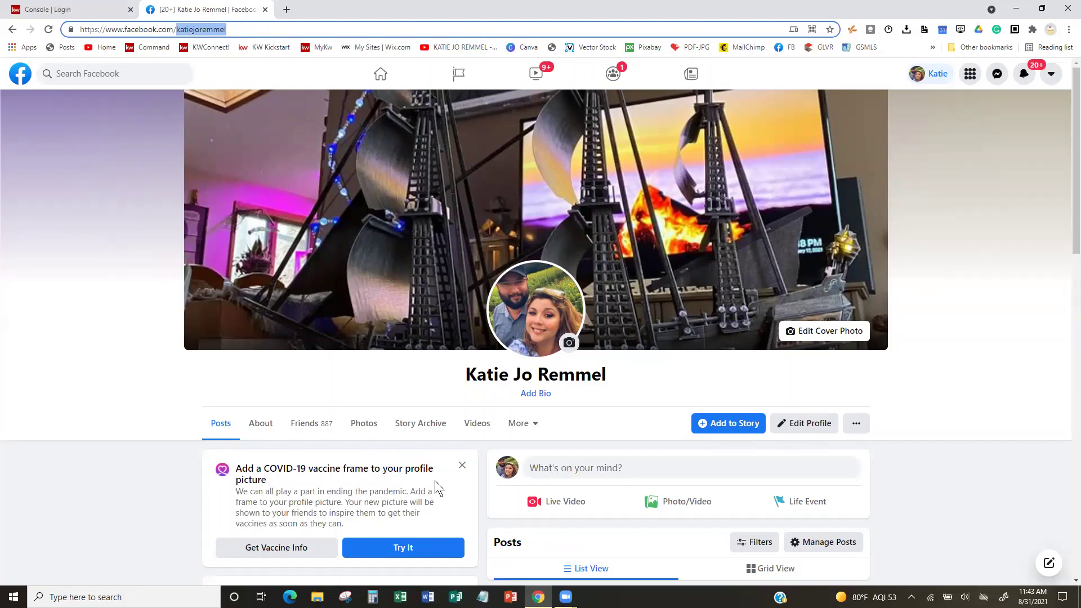
click(240, 28)
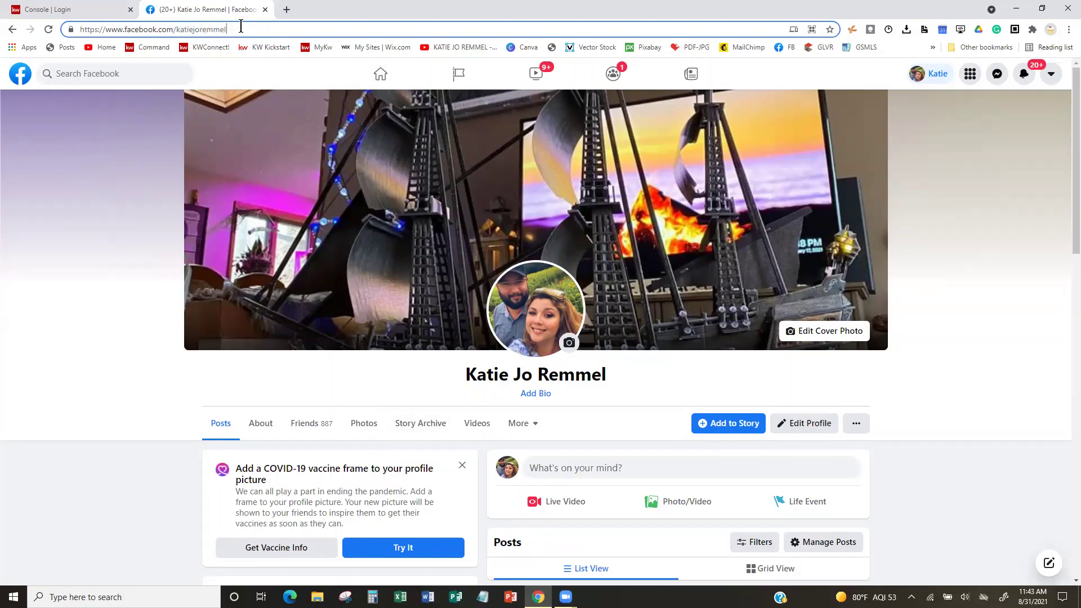
double_click(222, 29)
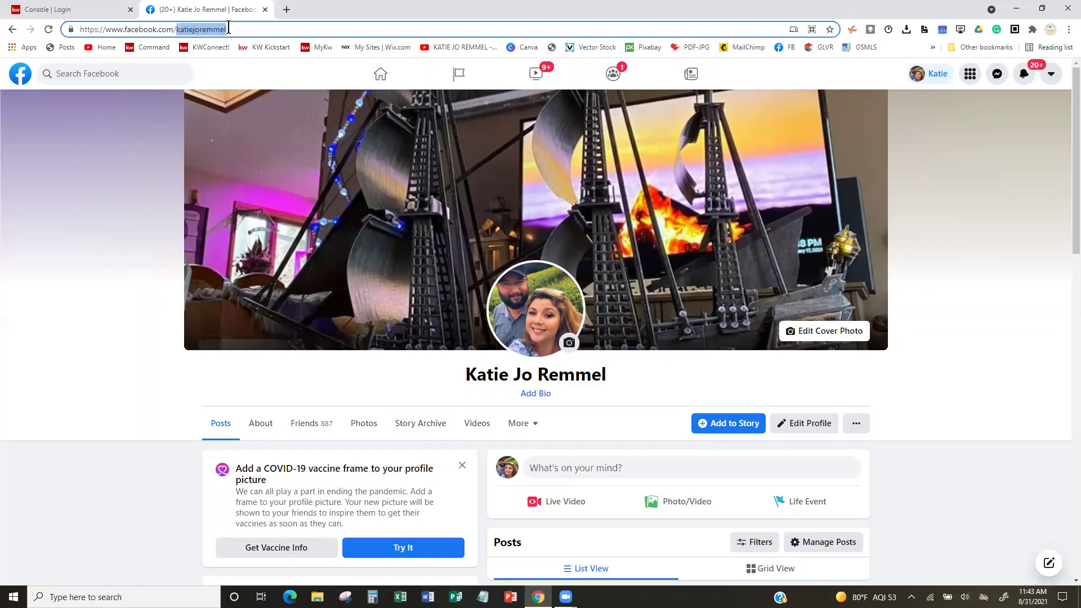
From Menu > Create > Page, start a new Page named 'Katie Sells the Valley'.
click(381, 80)
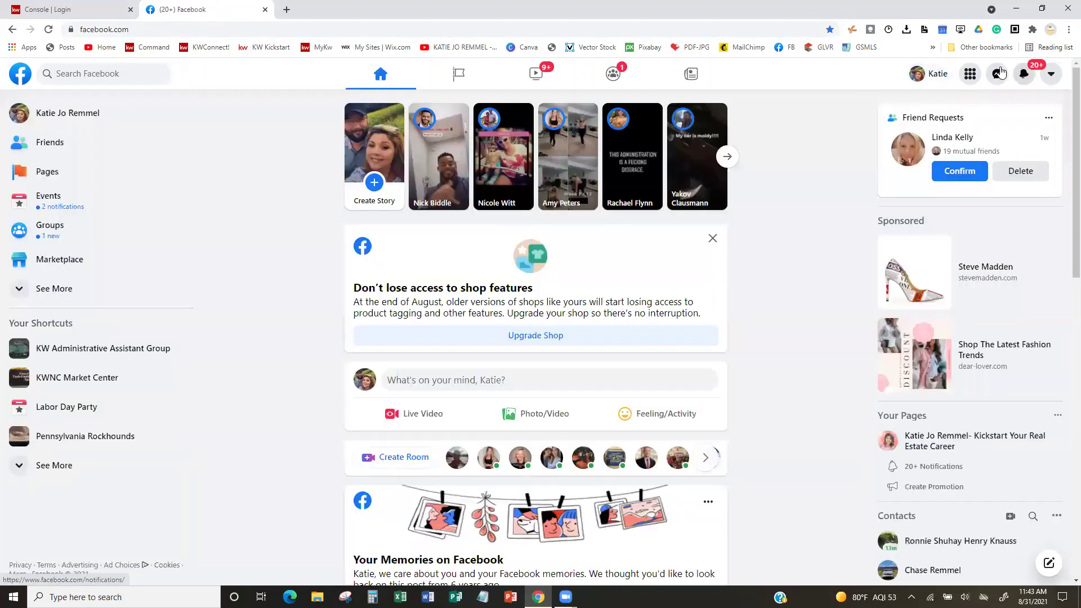
click(969, 73)
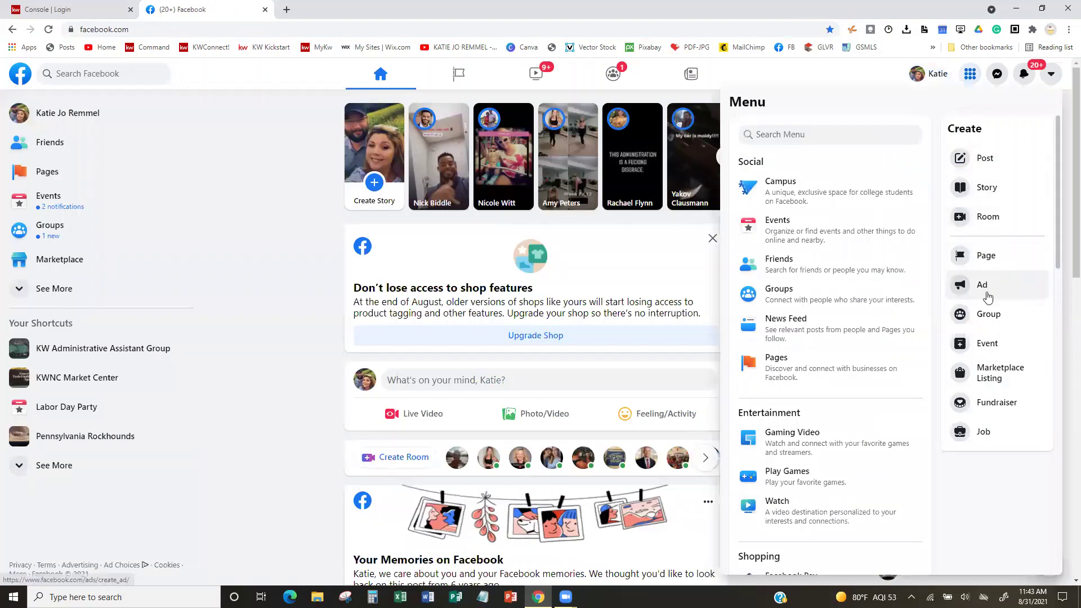
click(985, 255)
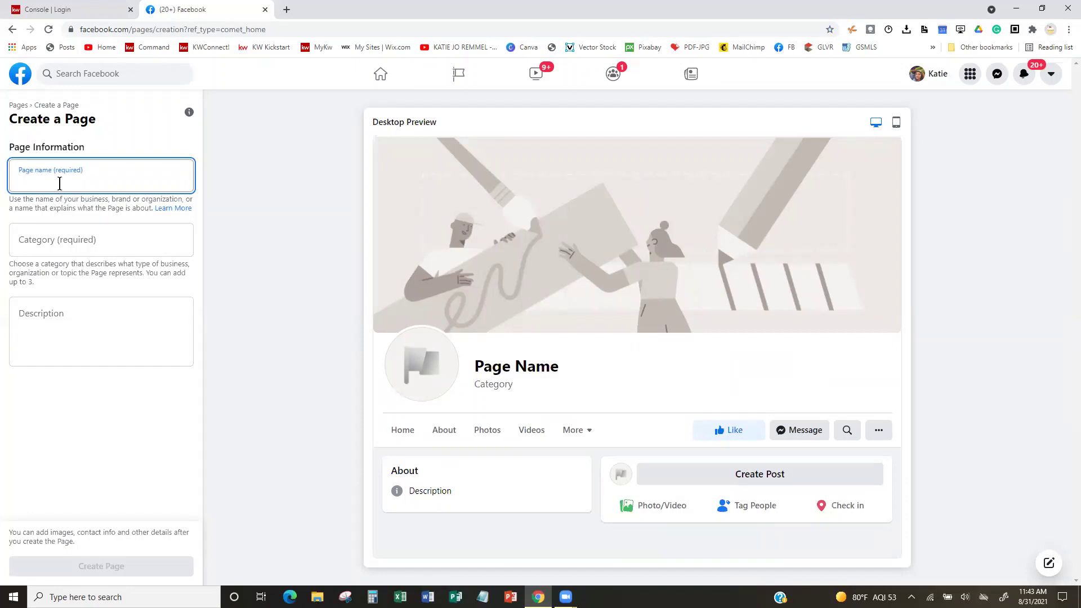
text(Katie Se)
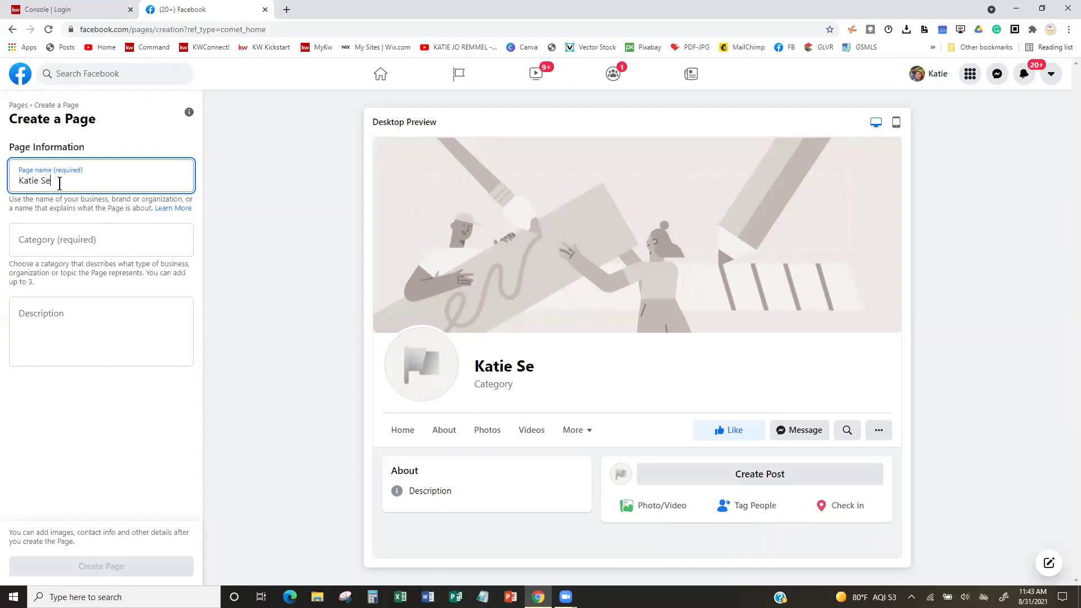
text(lls the Valley)
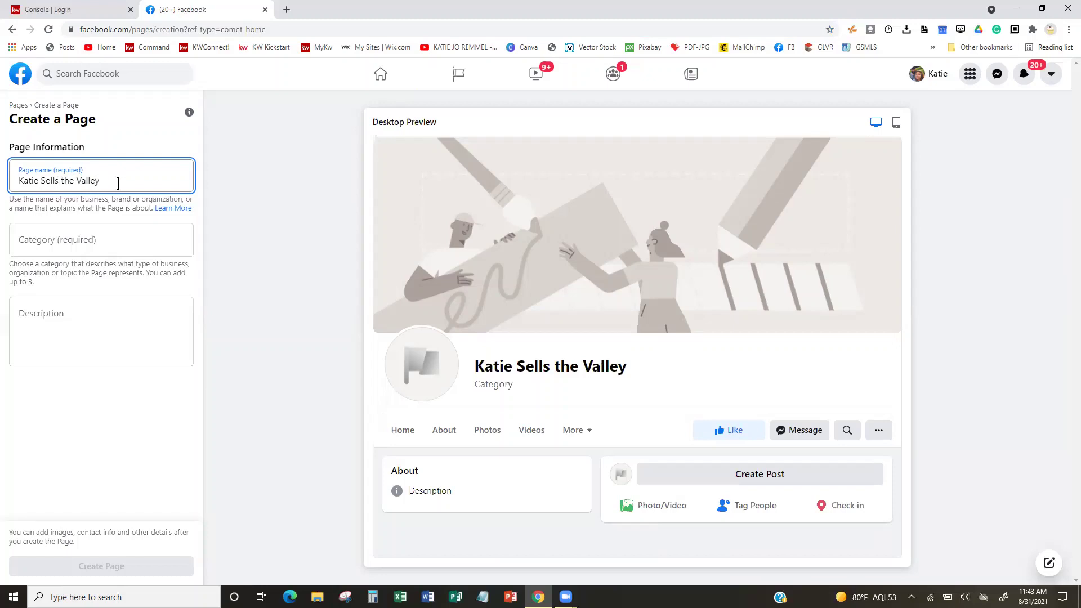
click(75, 240)
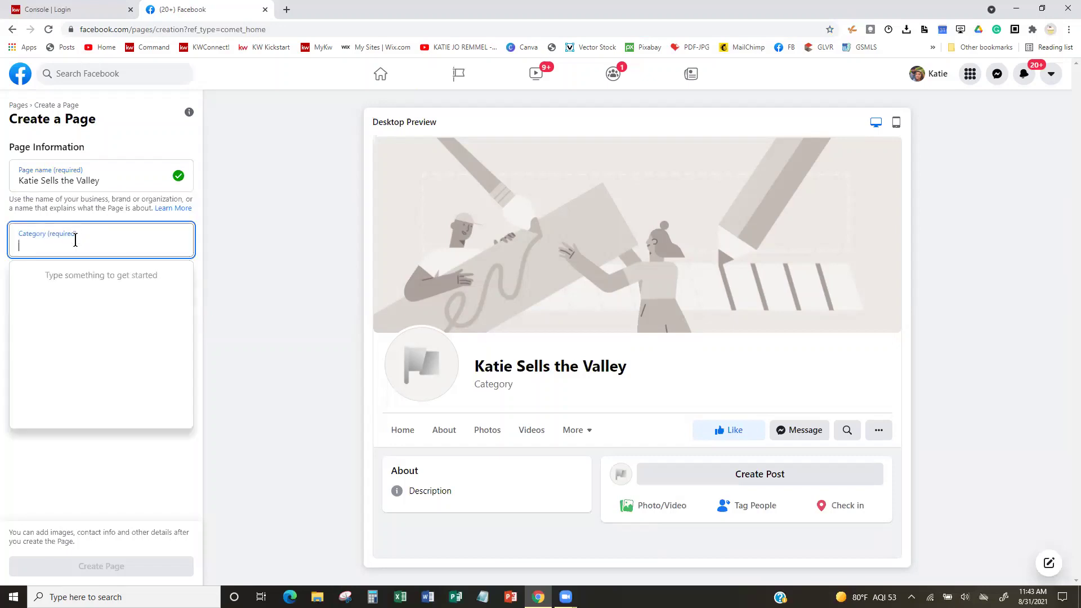
Add Real Estate, Real Estate Agent and Real Estate Service as the Page's categories.
text(real)
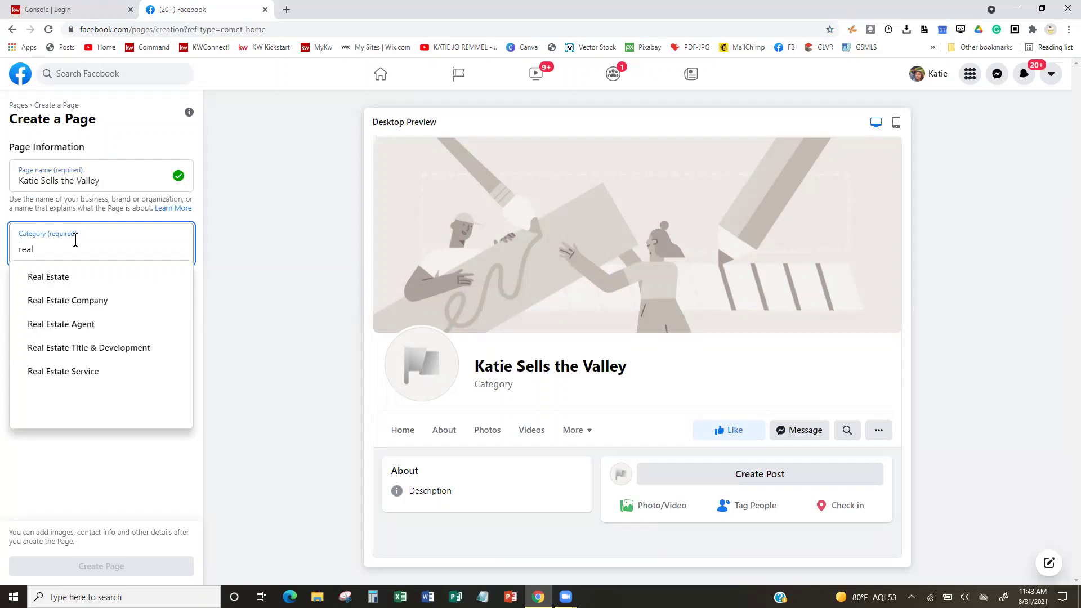
text( este)
click(51, 280)
text(real)
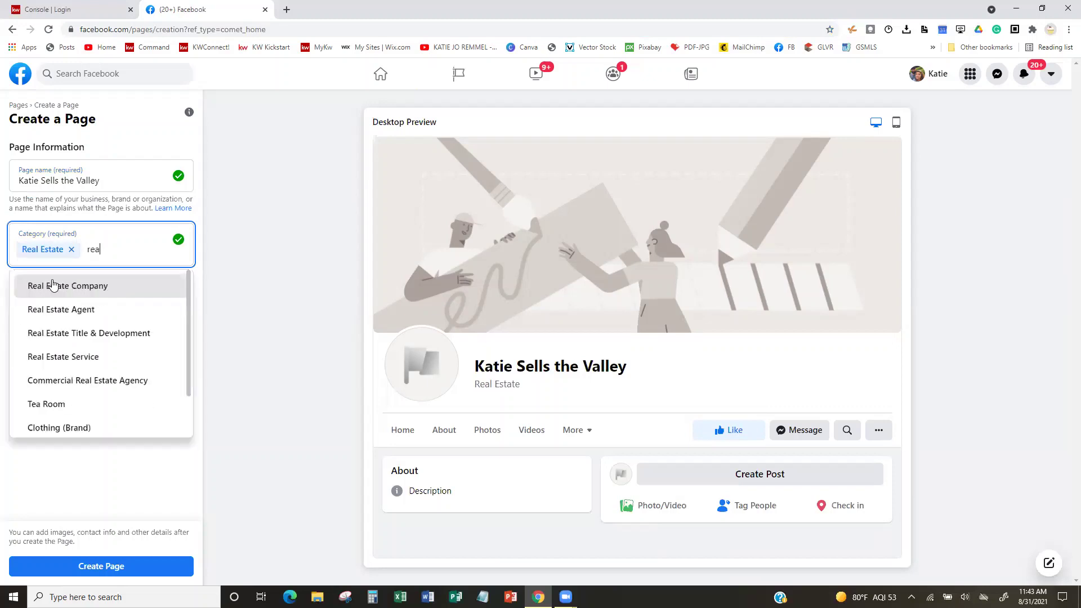
click(63, 310)
text(real)
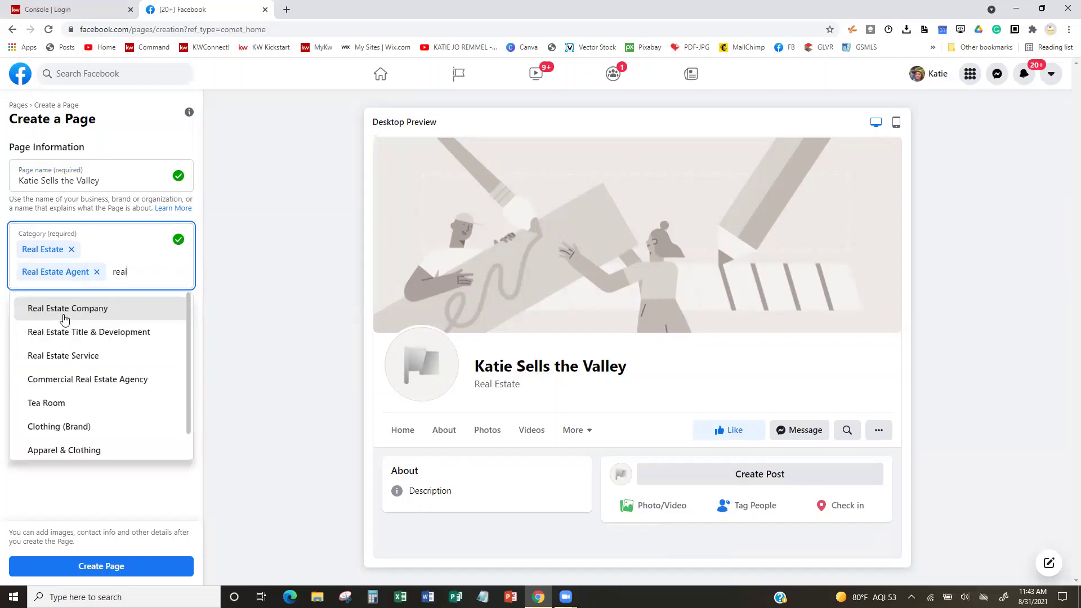
click(66, 355)
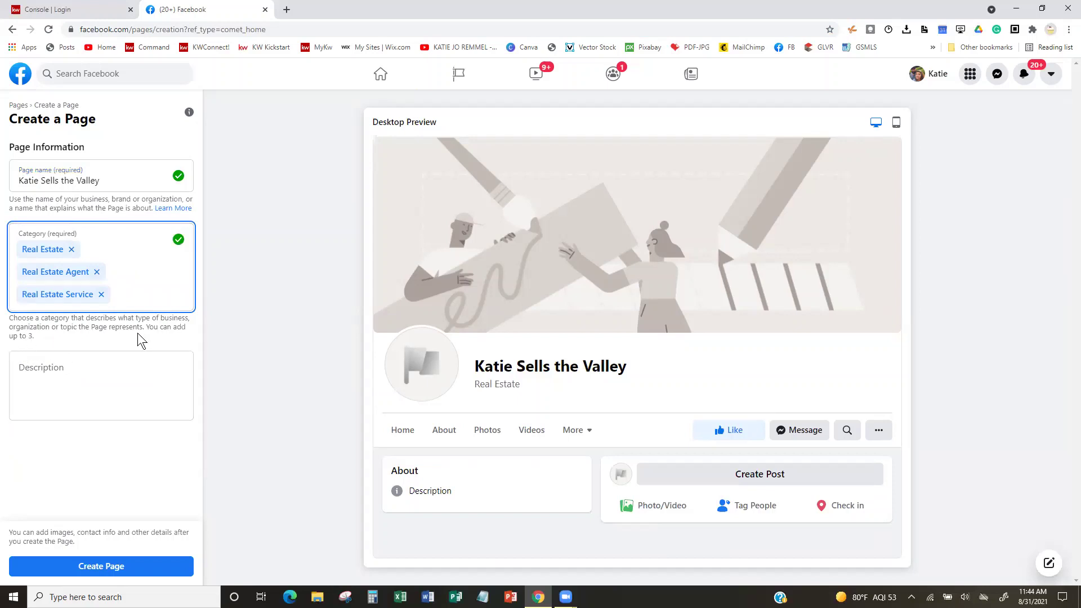
click(58, 365)
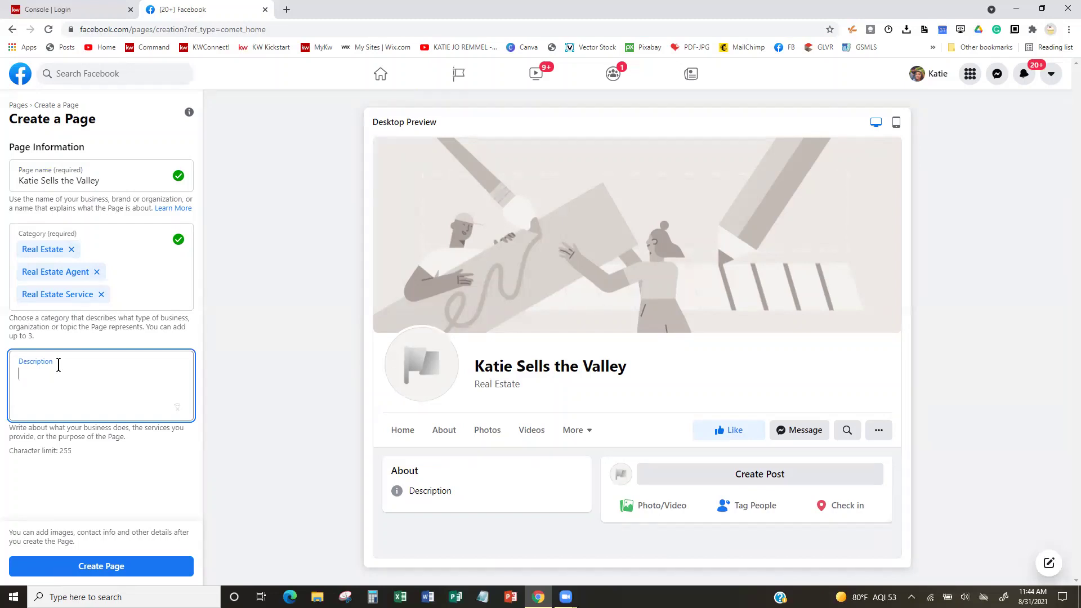
Write the owner's name plus 'REALTOR® with Keller Williams Real Estate,' as the description, fixing typos.
text(Katie Jo Remmel)
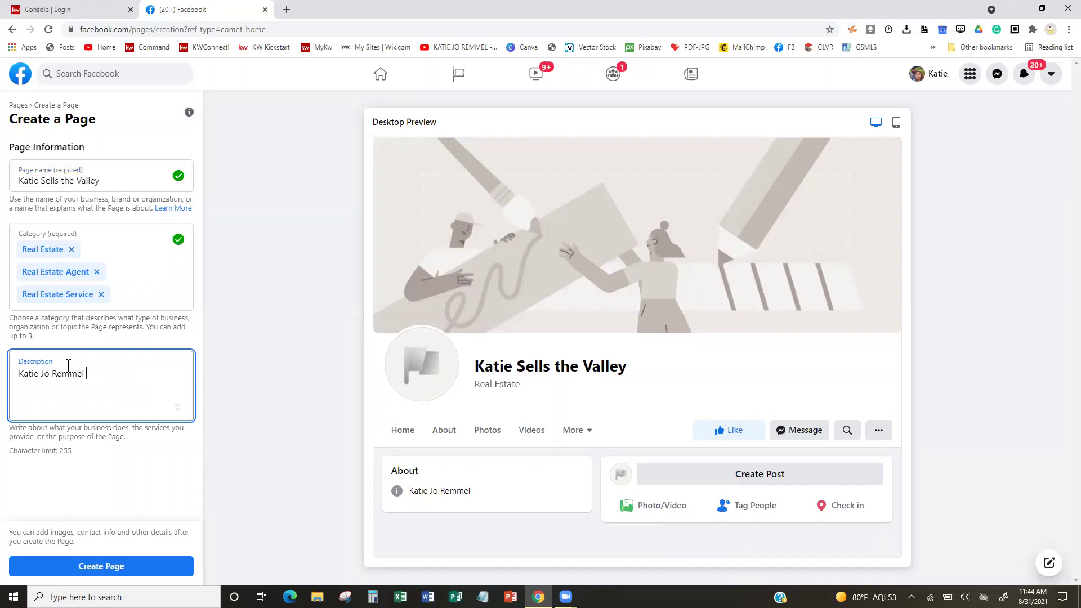
text( REALTOR® with Kell)
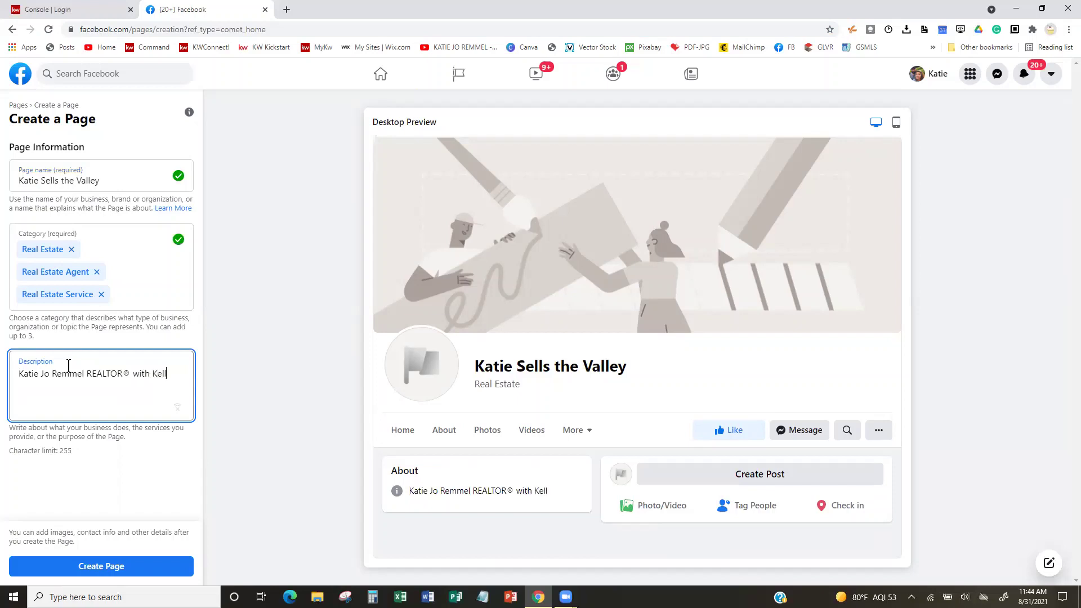
text(er Williams Ral)
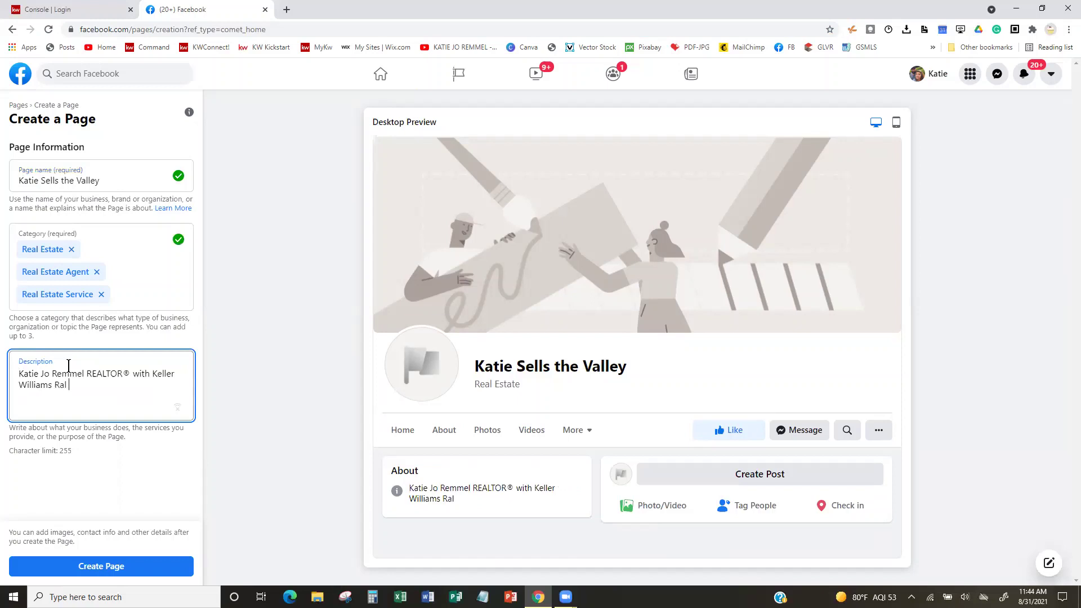
key(BackSpace)
text(Eal Esaa)
key(BackSpace)
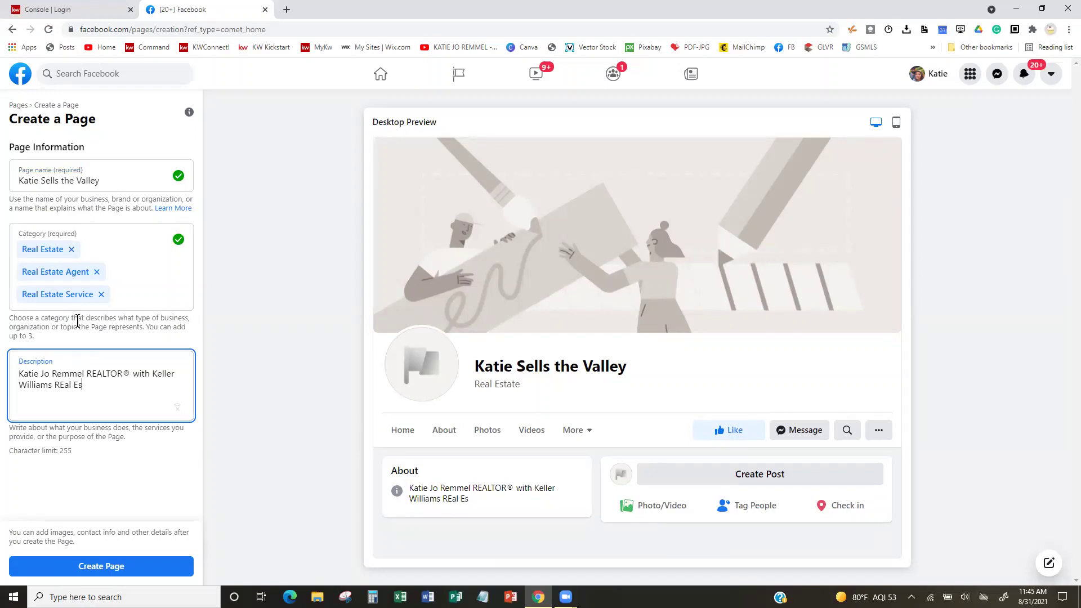
text(tate,)
double_click(86, 314)
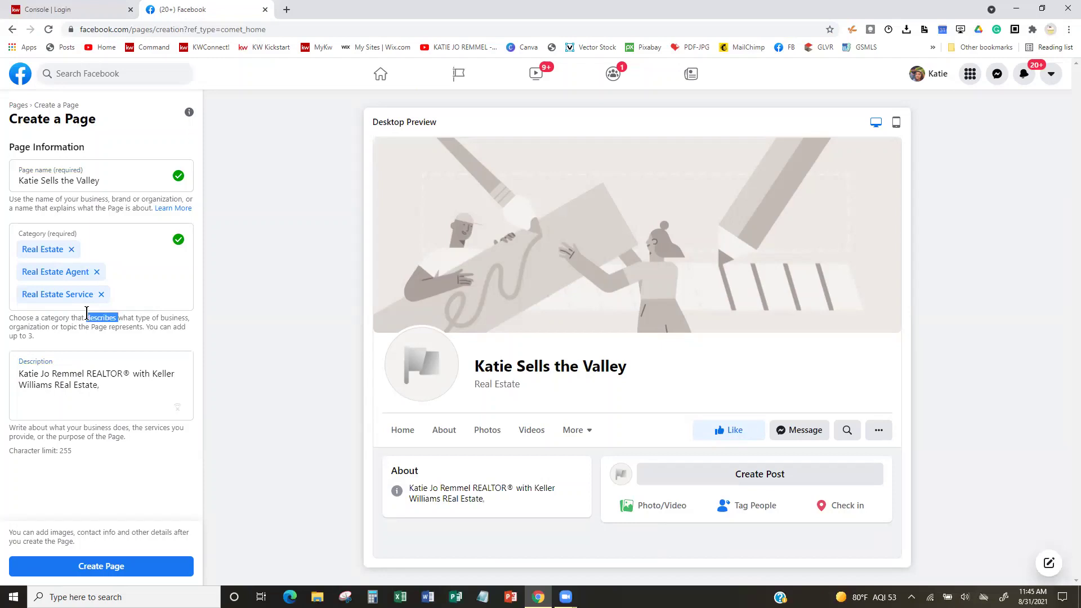
Append 'helping clients buy, sell, and invest in Real Estate' and 'Servicing the Lehigh Valley and surrounding areas'.
click(117, 387)
text(hel)
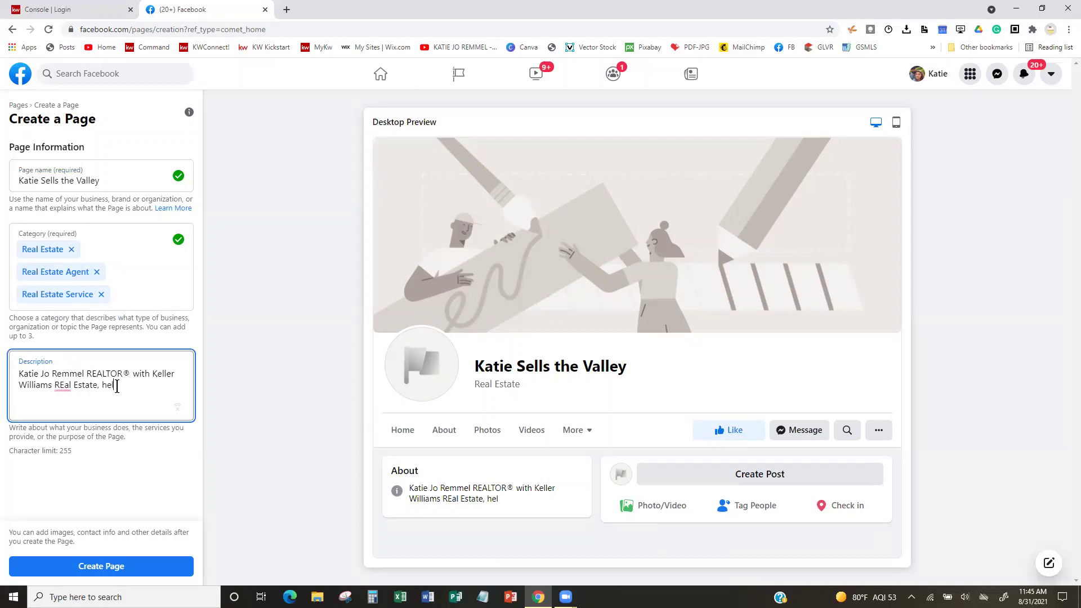
text(ping clients buy, sell,)
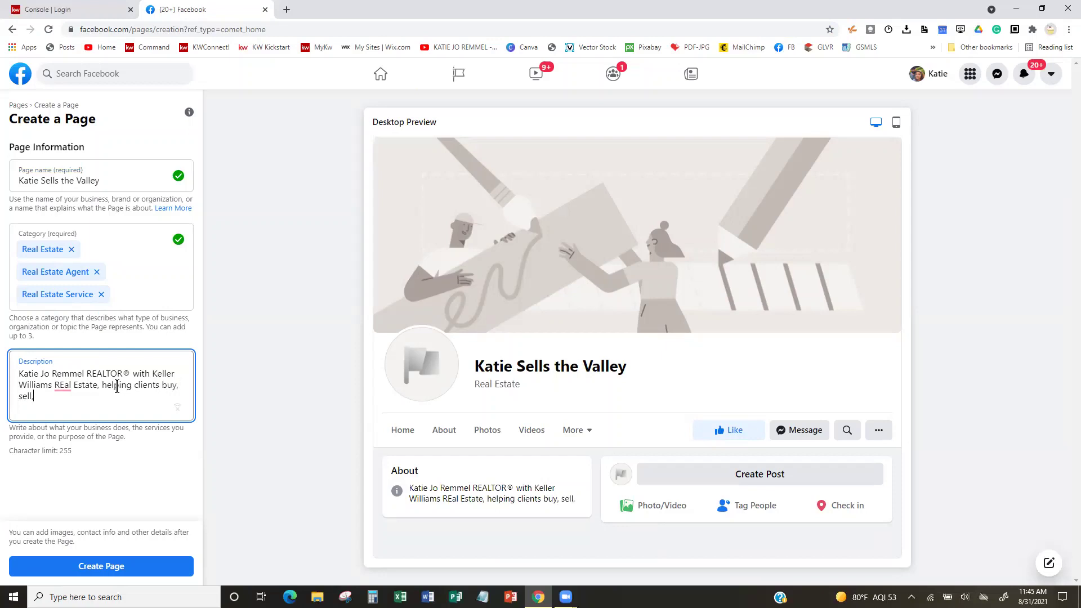
text( and inves)
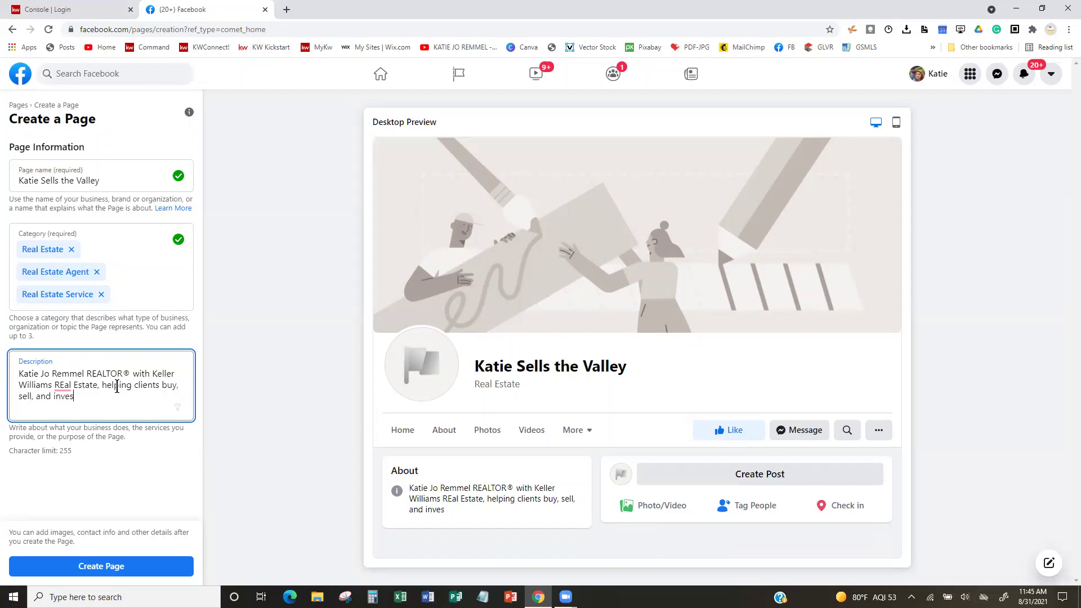
text(t in Real Estate.)
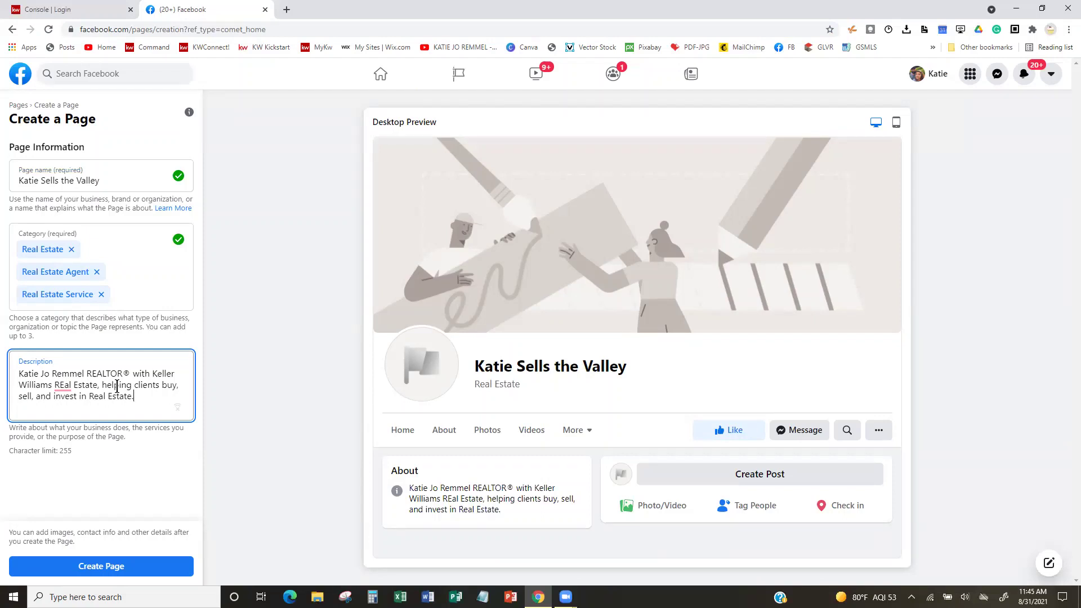
mouse_move(62, 385)
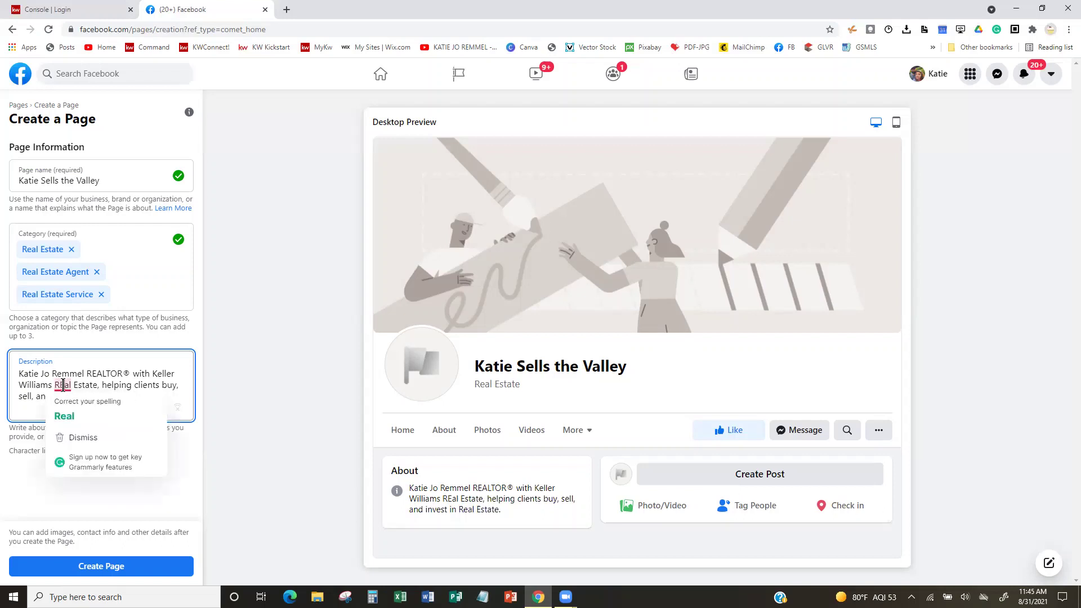
click(64, 416)
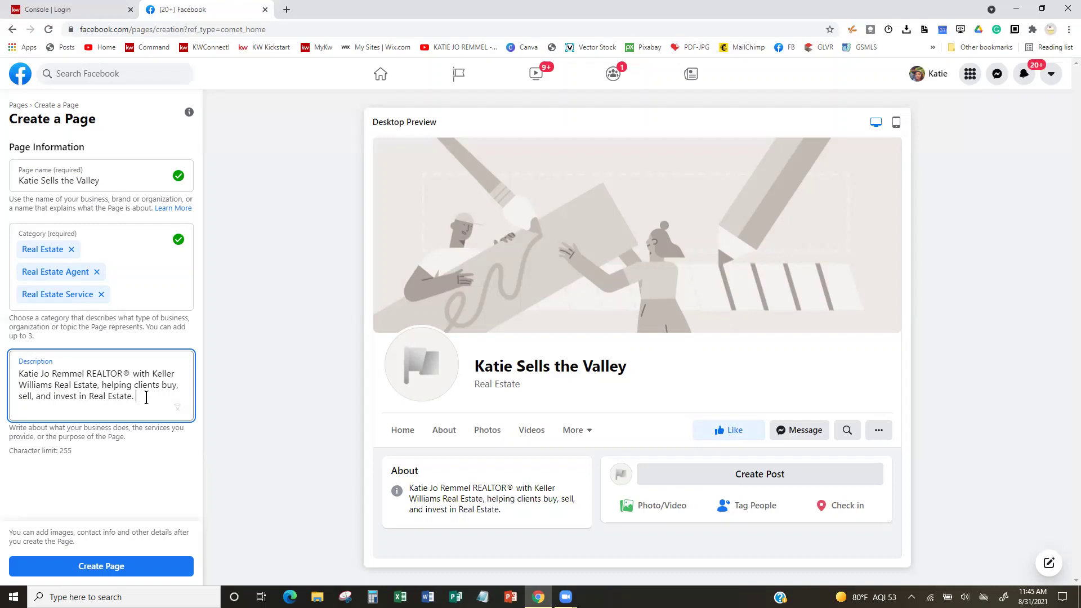
text(Servicing the Lehigh )
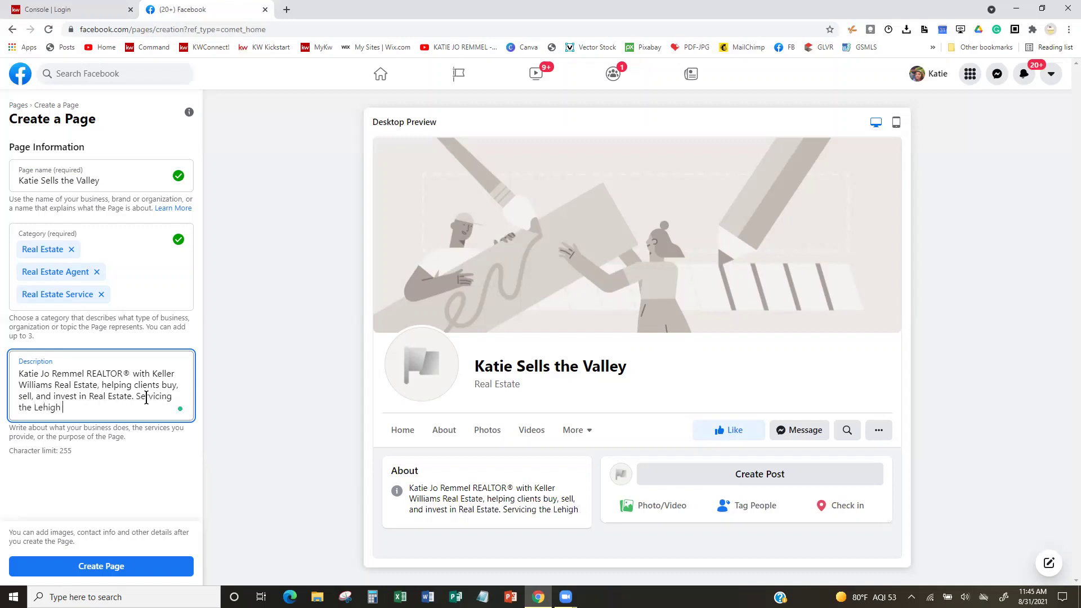
text(Valley)
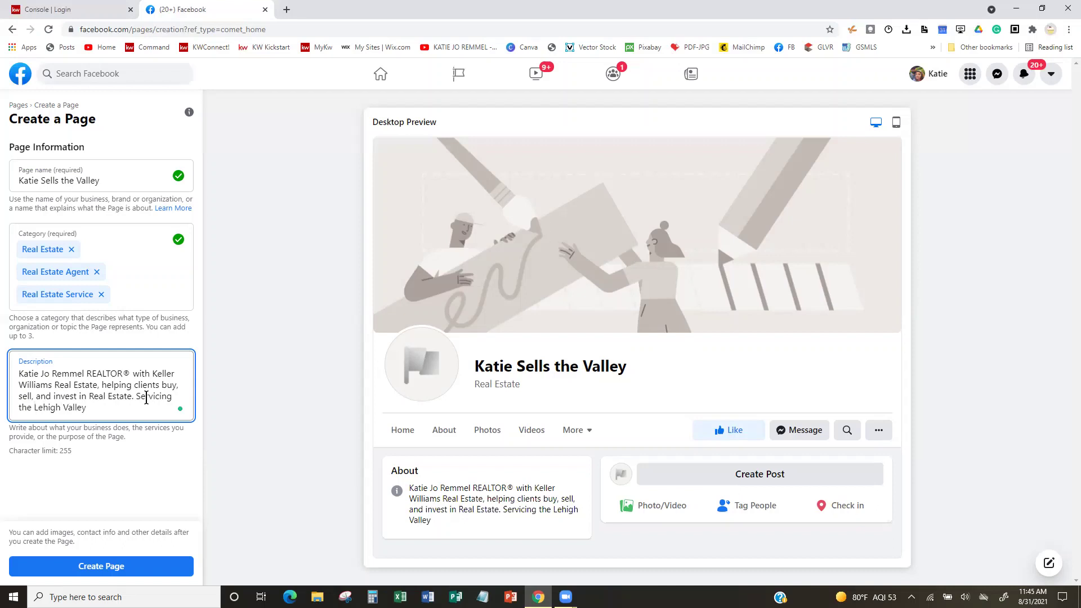
text( and surrounding areas)
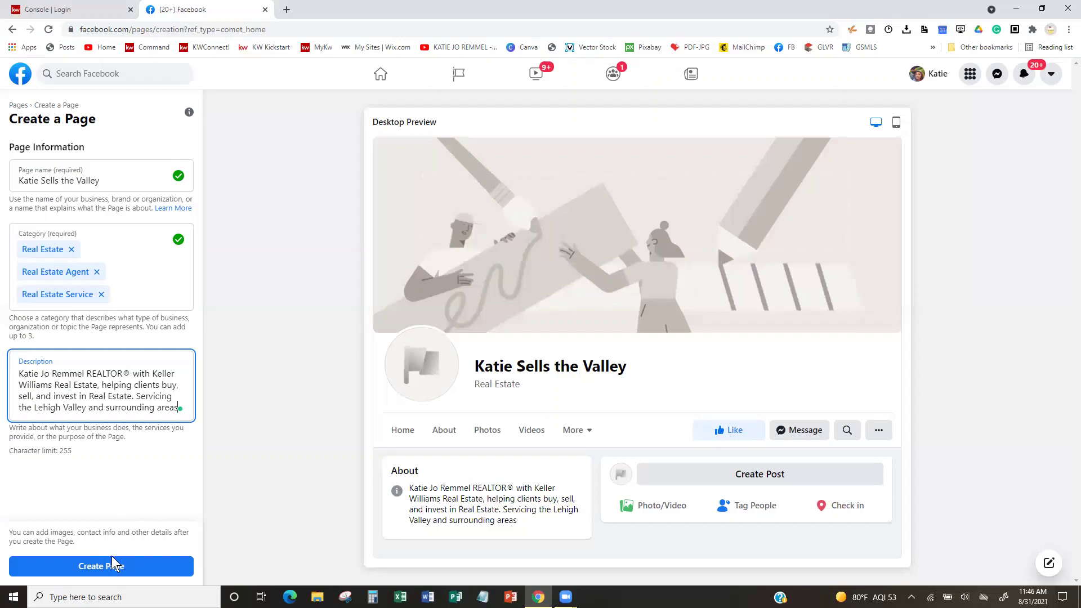
Create the Page, then choose Add Profile Picture under Images.
drag(122, 374, 121, 407)
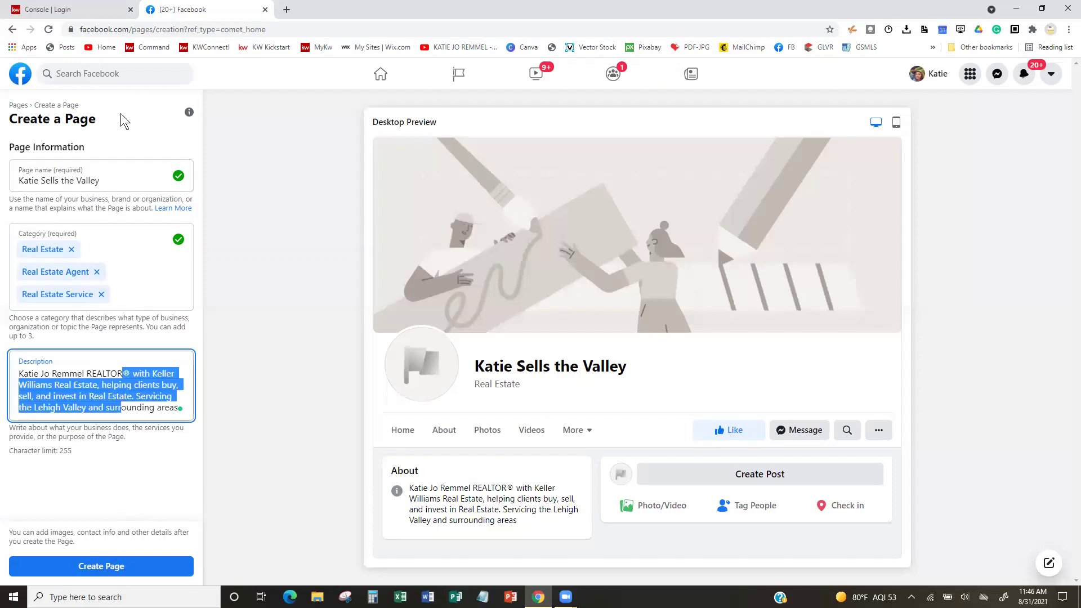
click(89, 568)
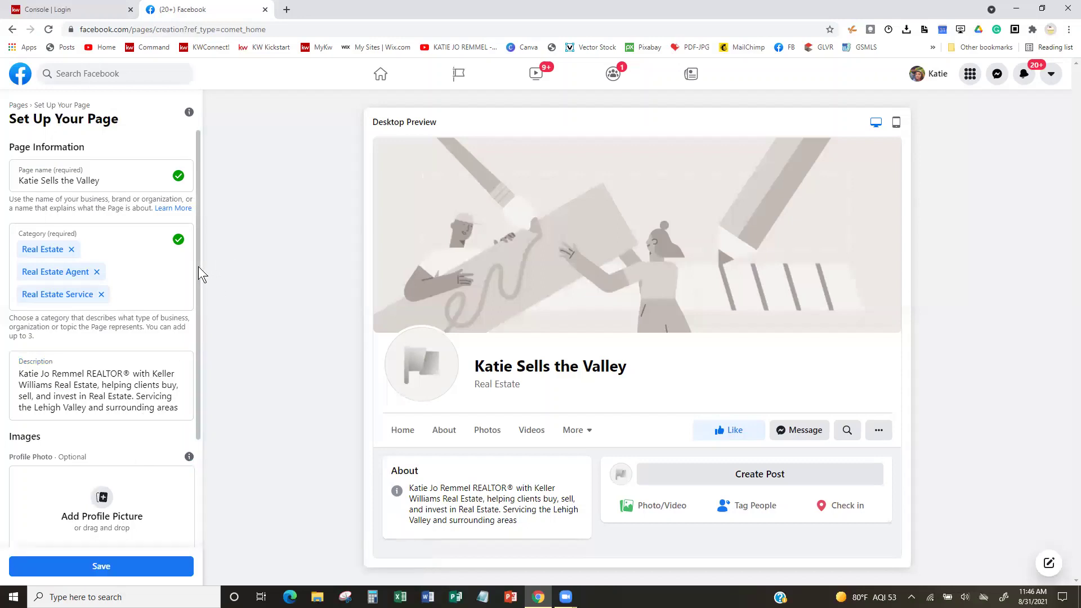
drag(197, 265, 198, 407)
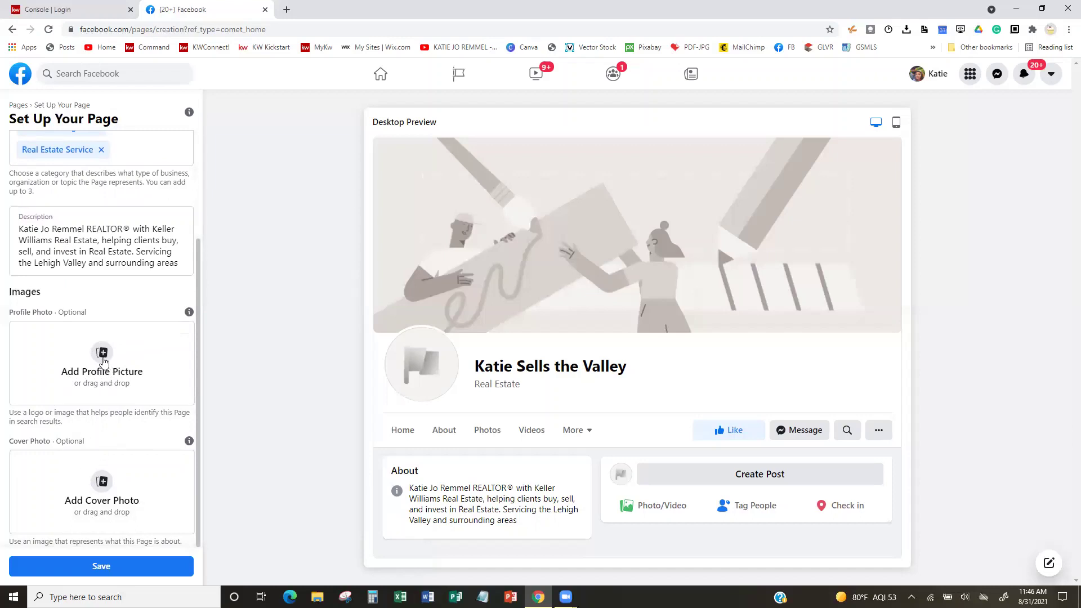
click(102, 355)
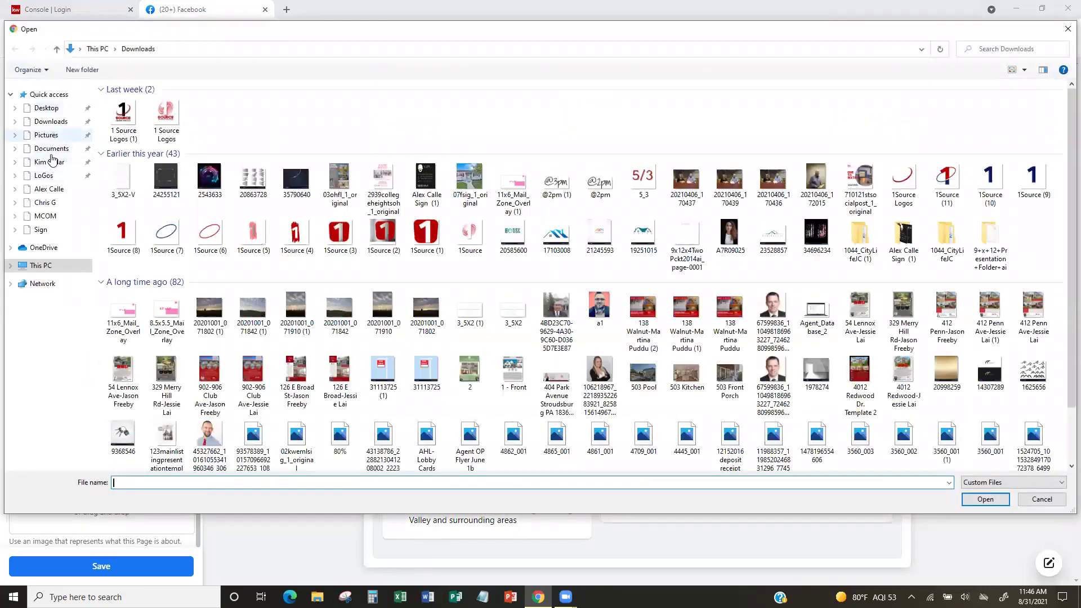
click(52, 138)
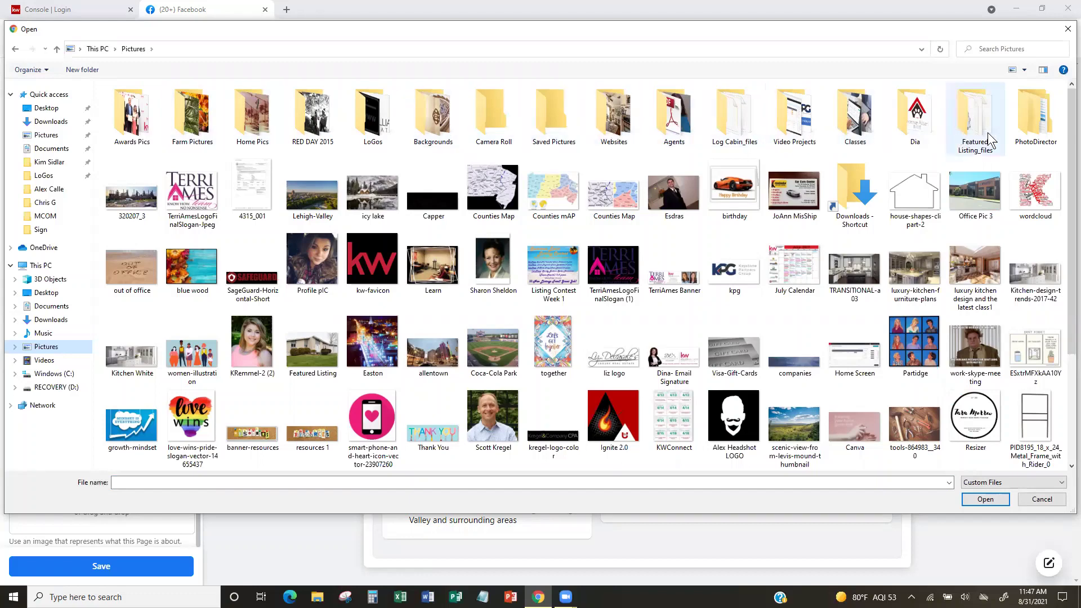
scroll(842, 228, down, 2)
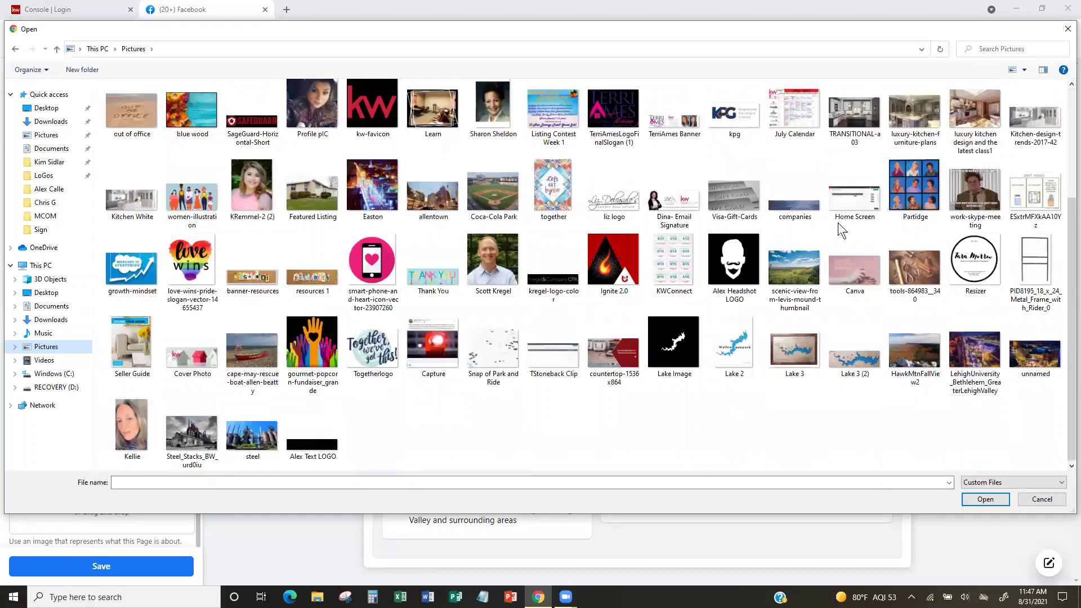
click(251, 186)
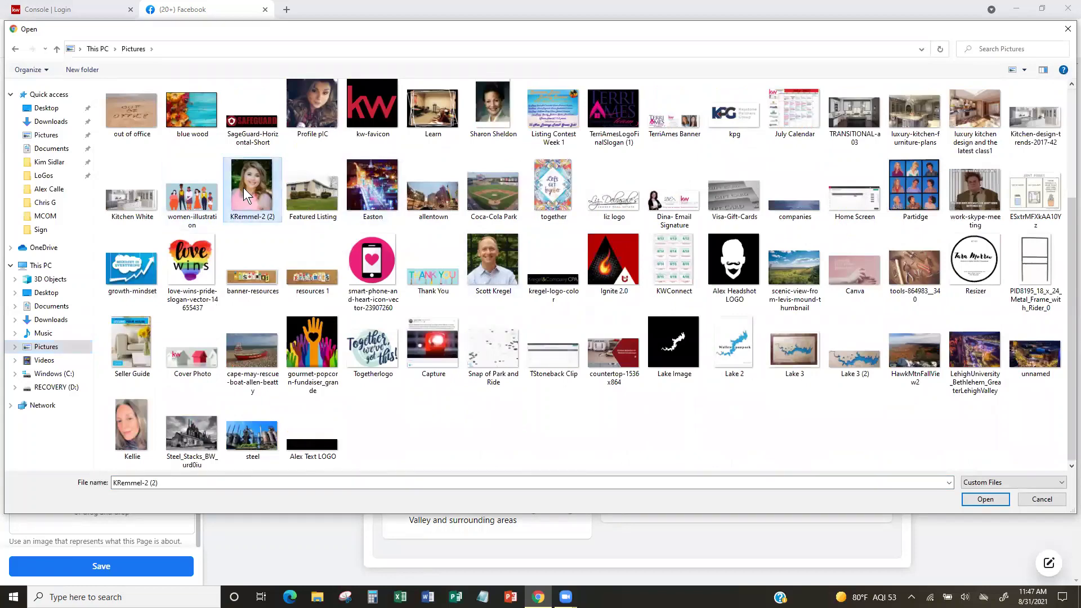
click(980, 497)
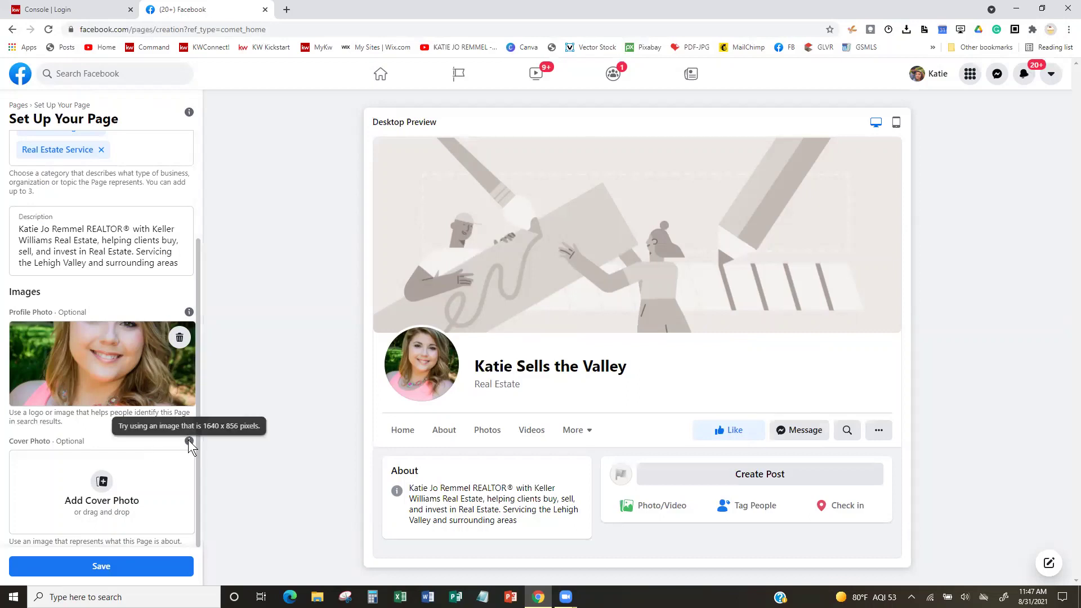
Check the Page in the mobile preview, return to desktop, and begin adding a cover photo.
mouse_move(187, 439)
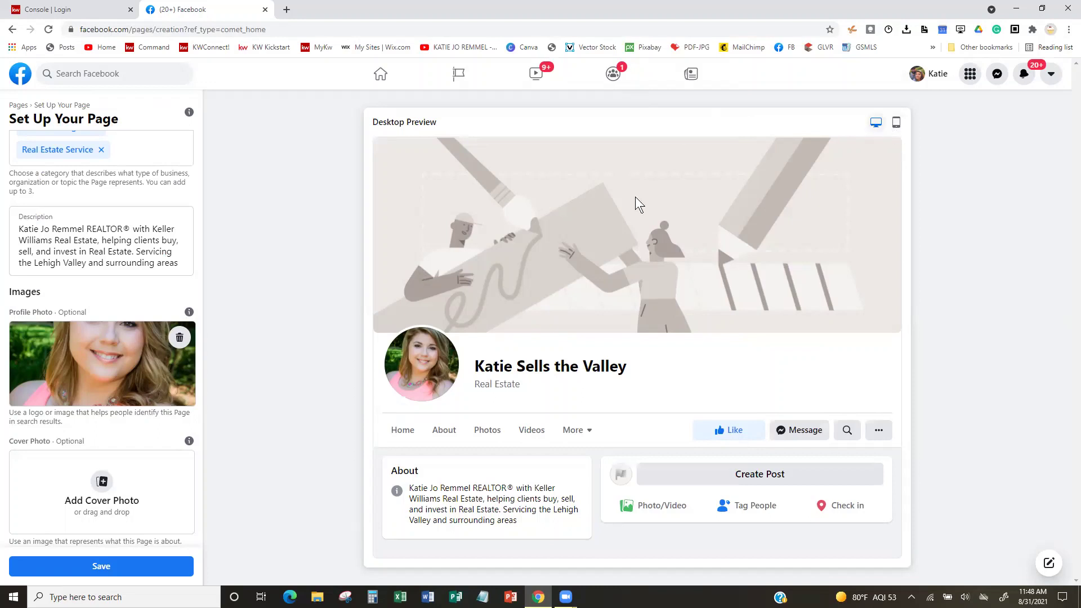
click(897, 128)
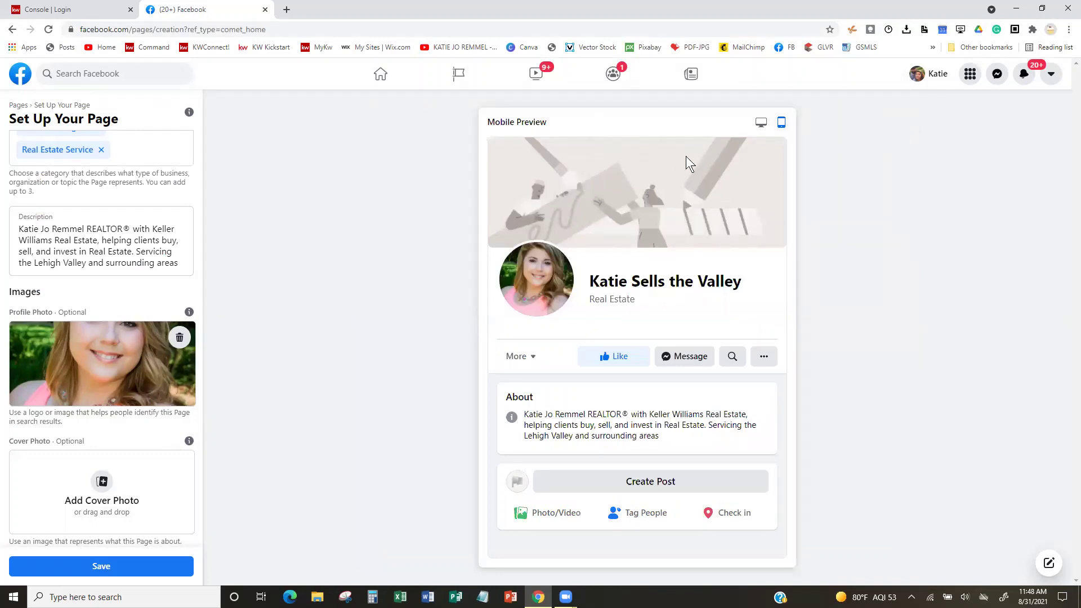
click(761, 122)
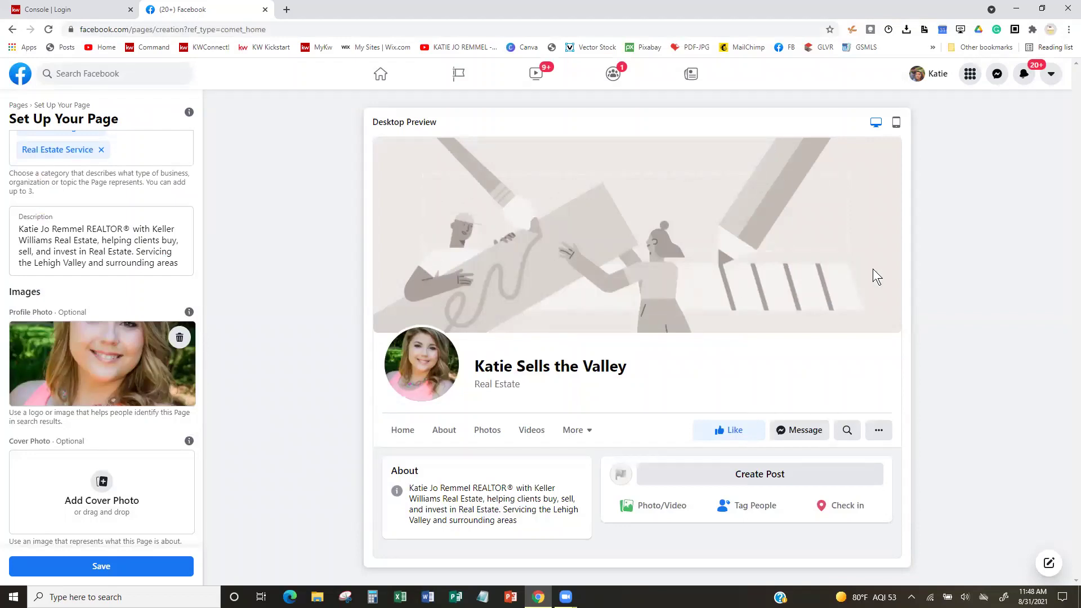
click(102, 483)
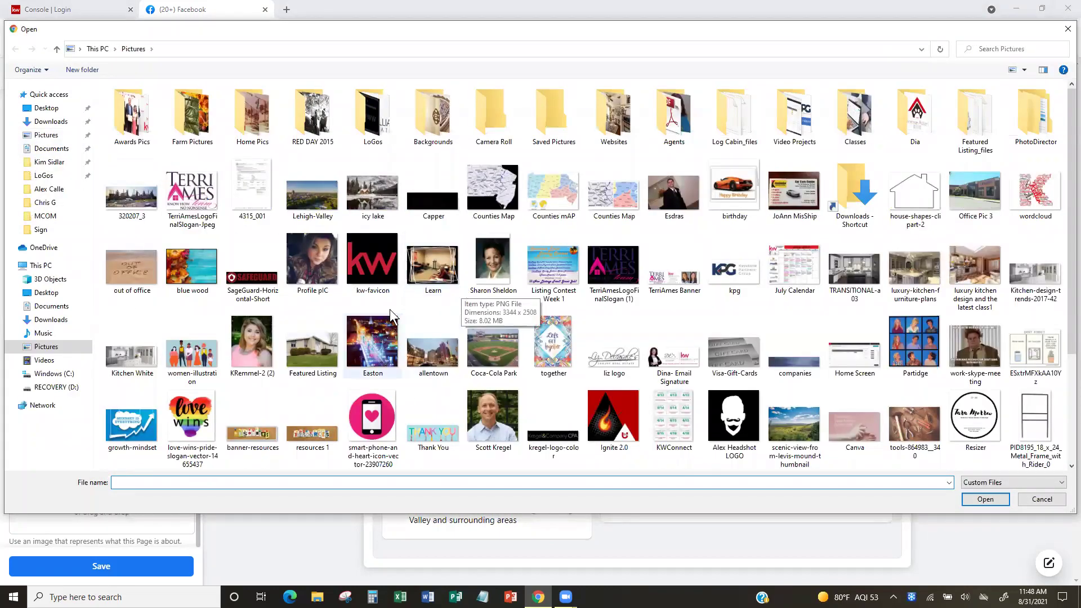
Choose the Lehigh-Valley aerial city image as the cover photo.
click(314, 197)
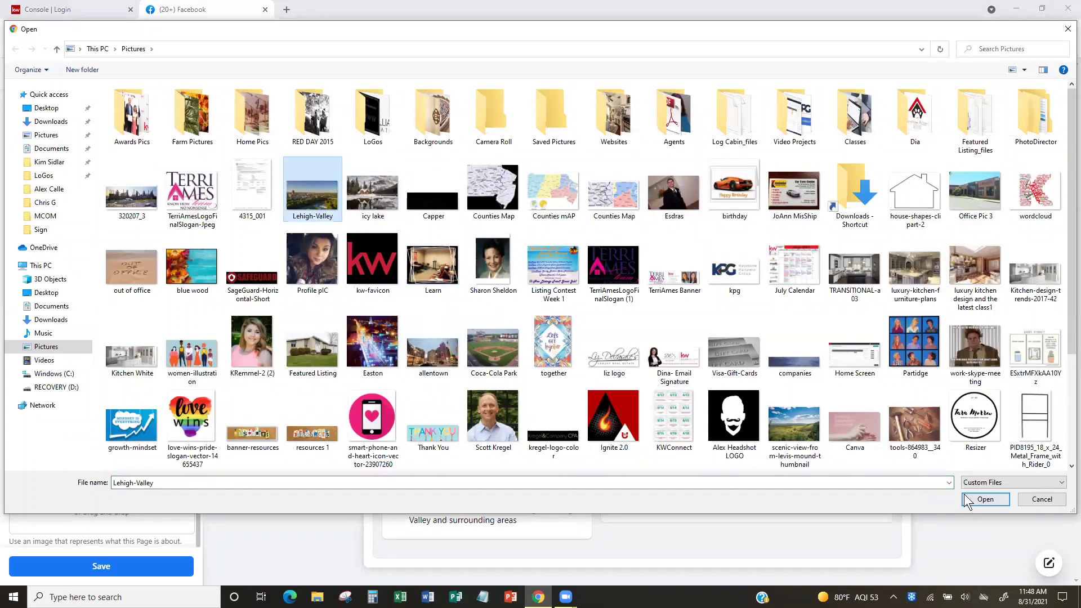
click(972, 499)
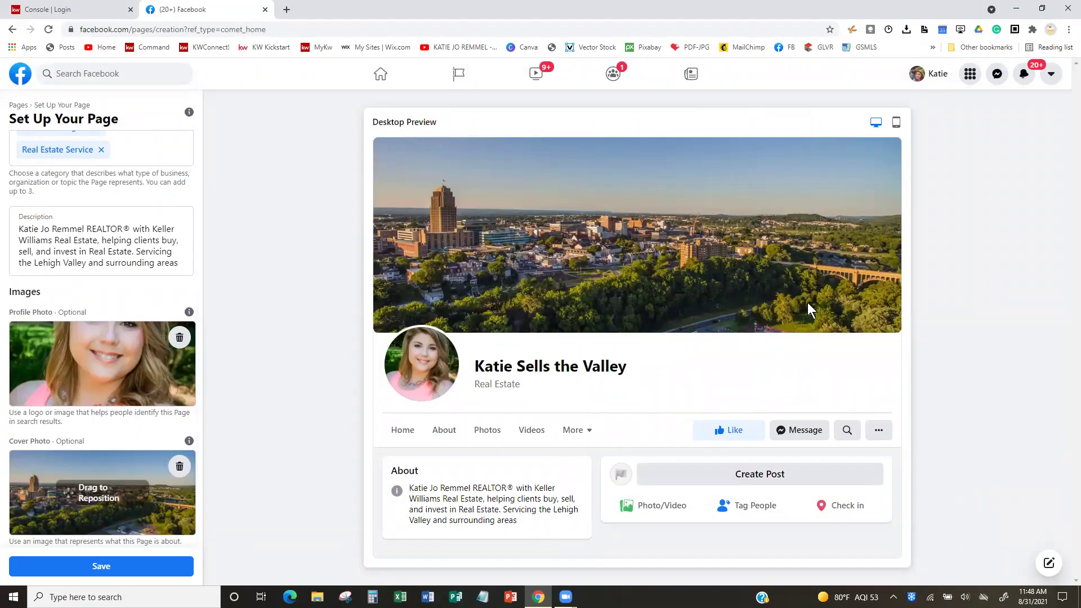
Preview the cover on mobile, reposition it to show more sky, and save the Page.
click(896, 122)
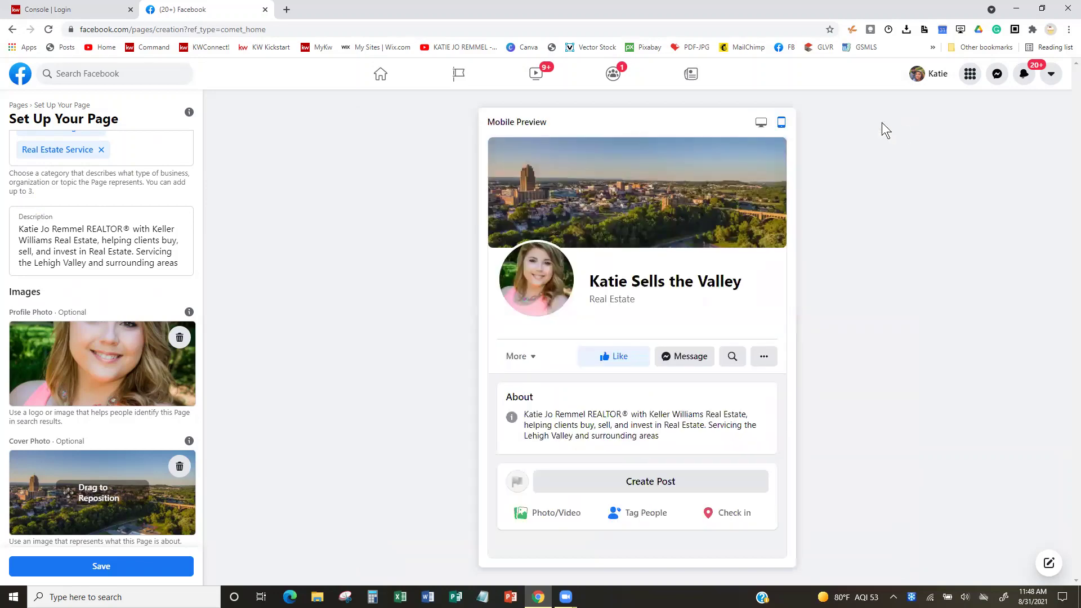
click(761, 123)
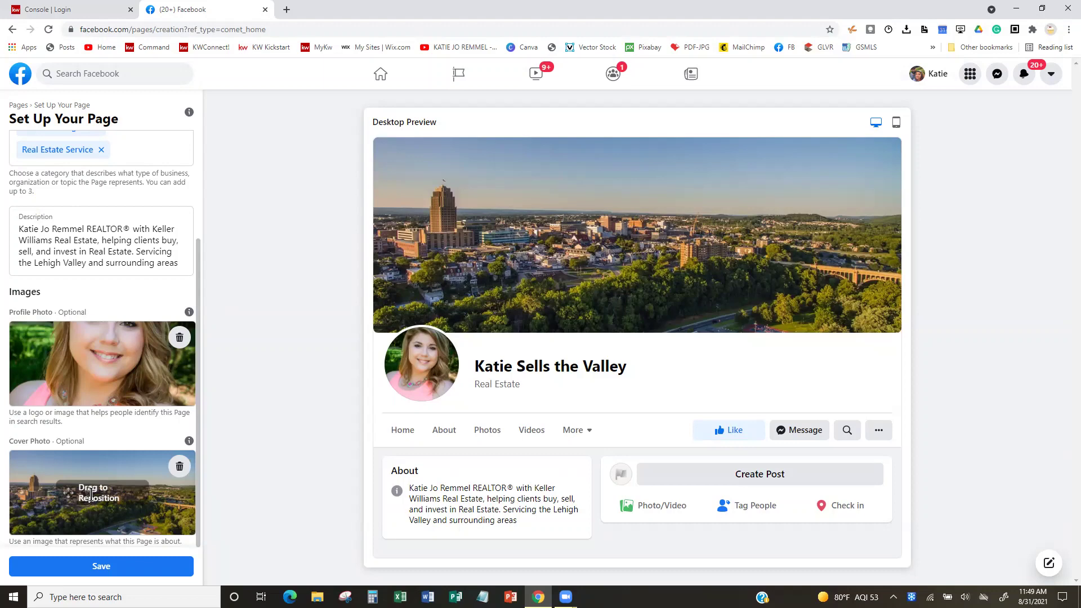
mouse_move(92, 488)
mouse_down()
mouse_move(90, 472)
mouse_move(91, 482)
mouse_up()
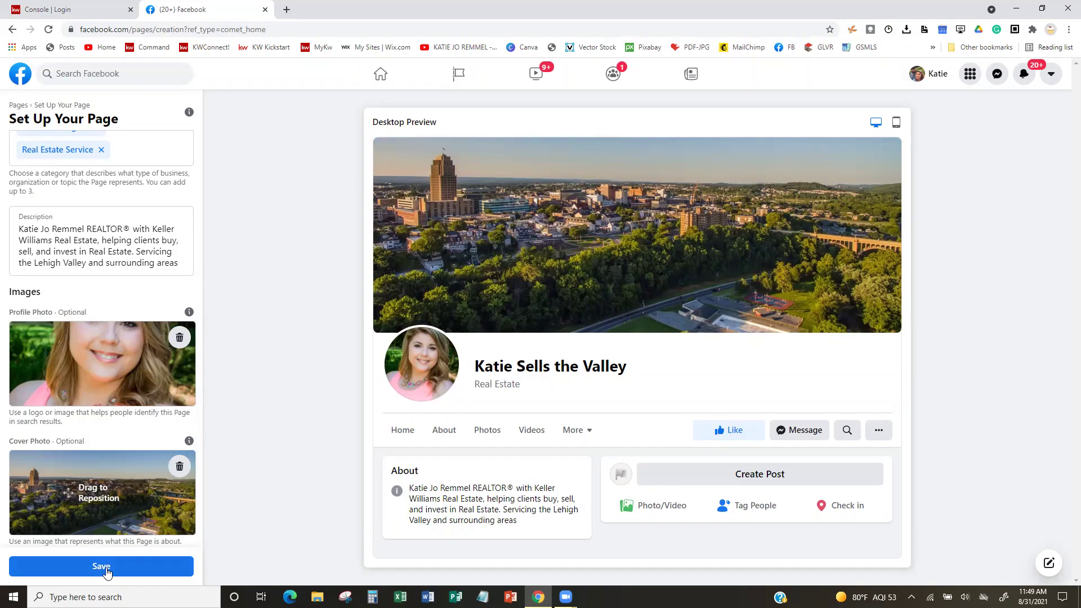
drag(104, 481, 104, 503)
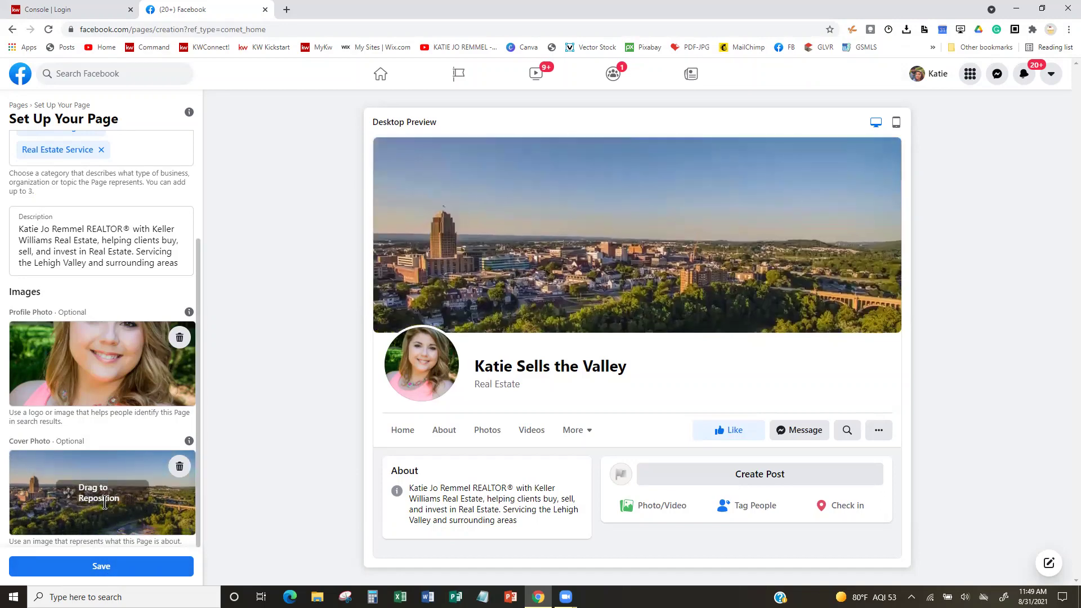
click(115, 562)
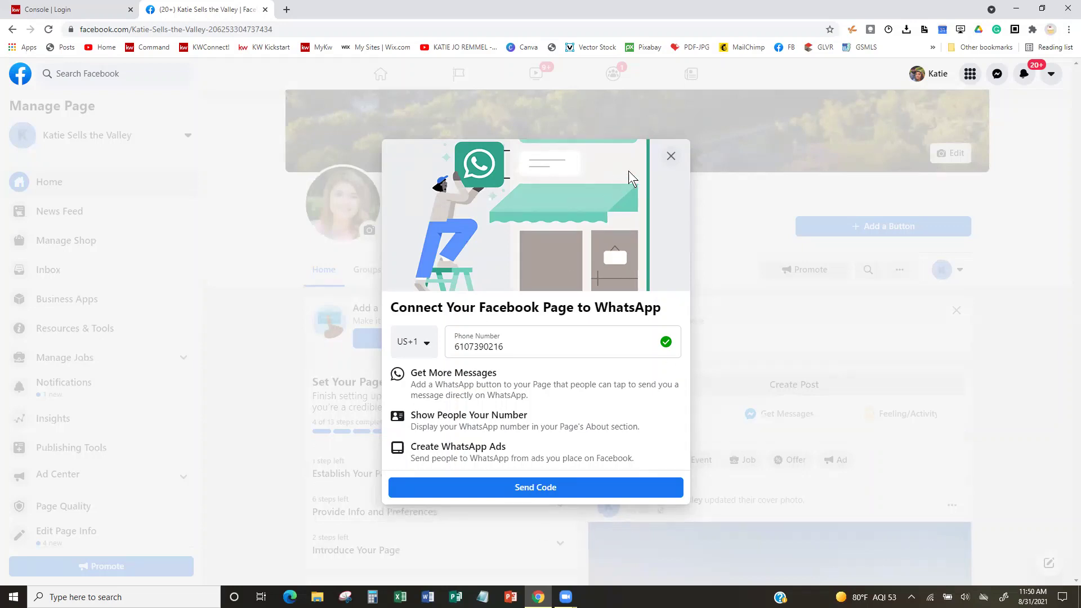
Close the Connect to WhatsApp dialog and confirm leaving without sending a code.
click(671, 156)
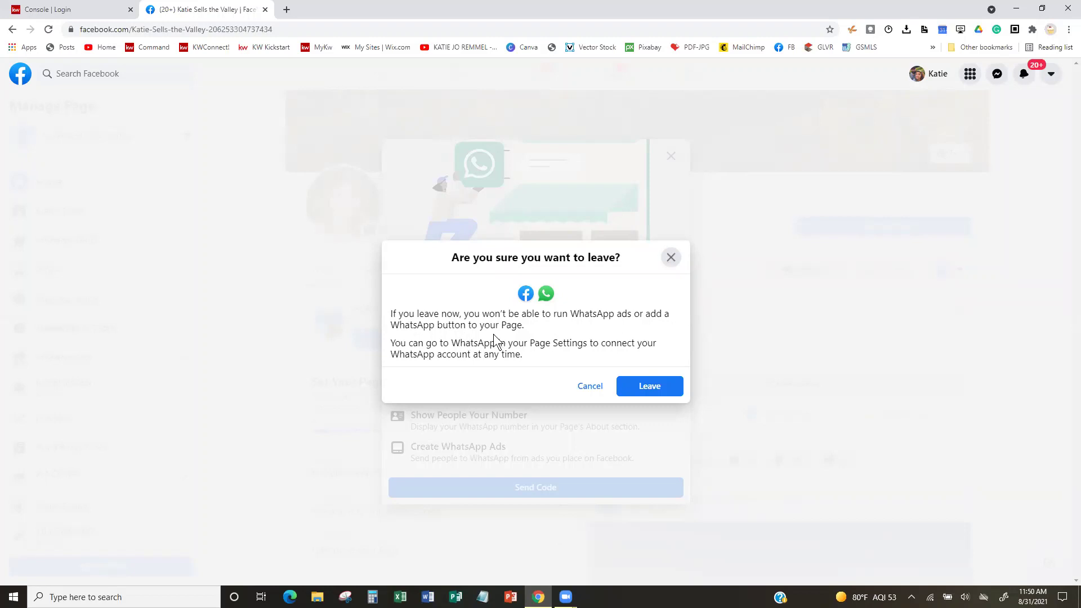
click(650, 387)
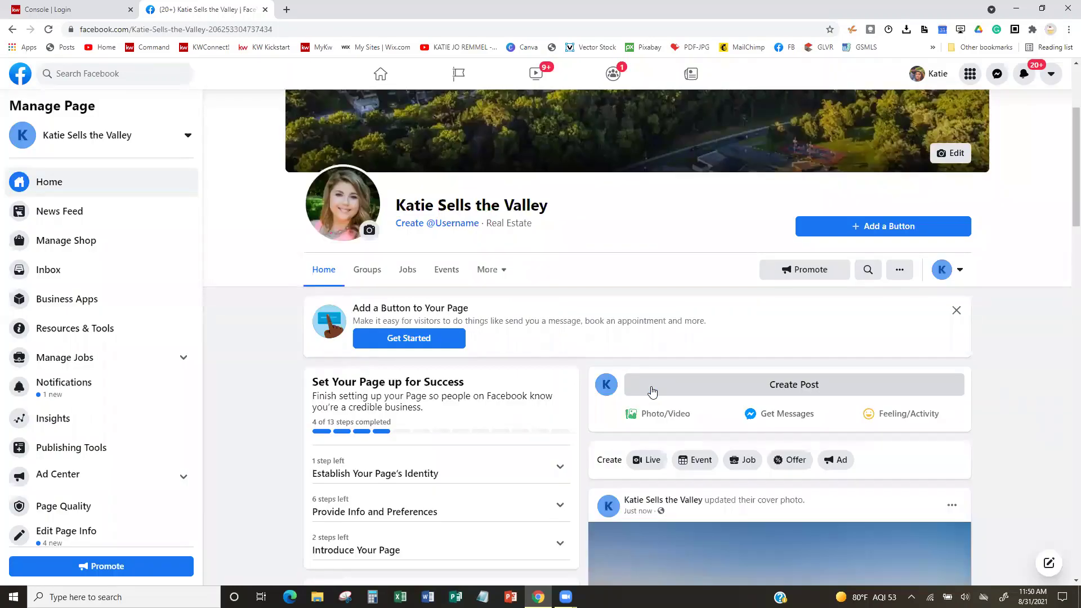
scroll(572, 231, up, 3)
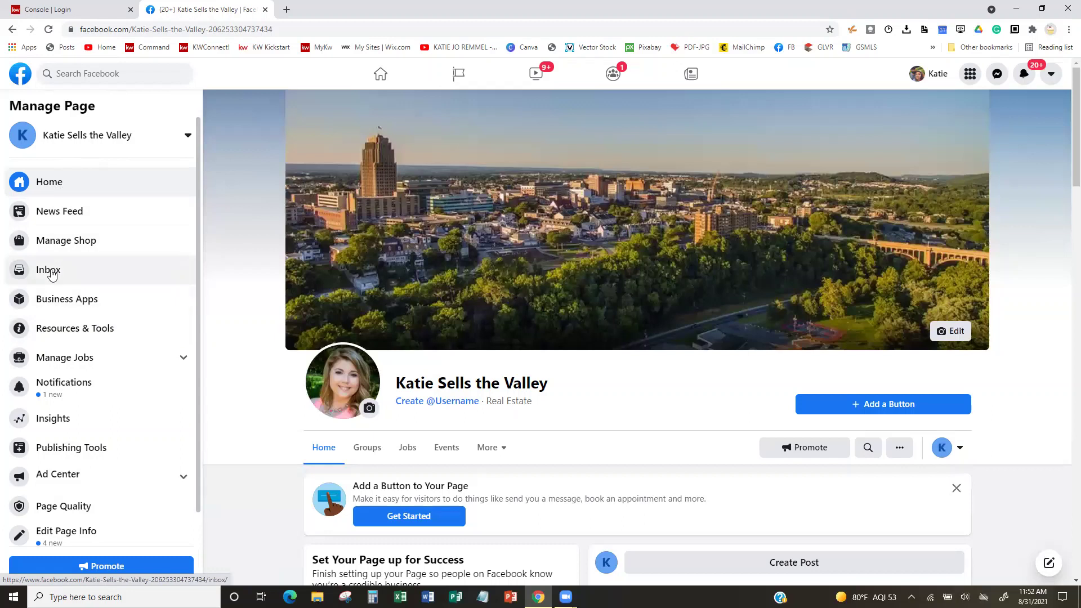
click(65, 302)
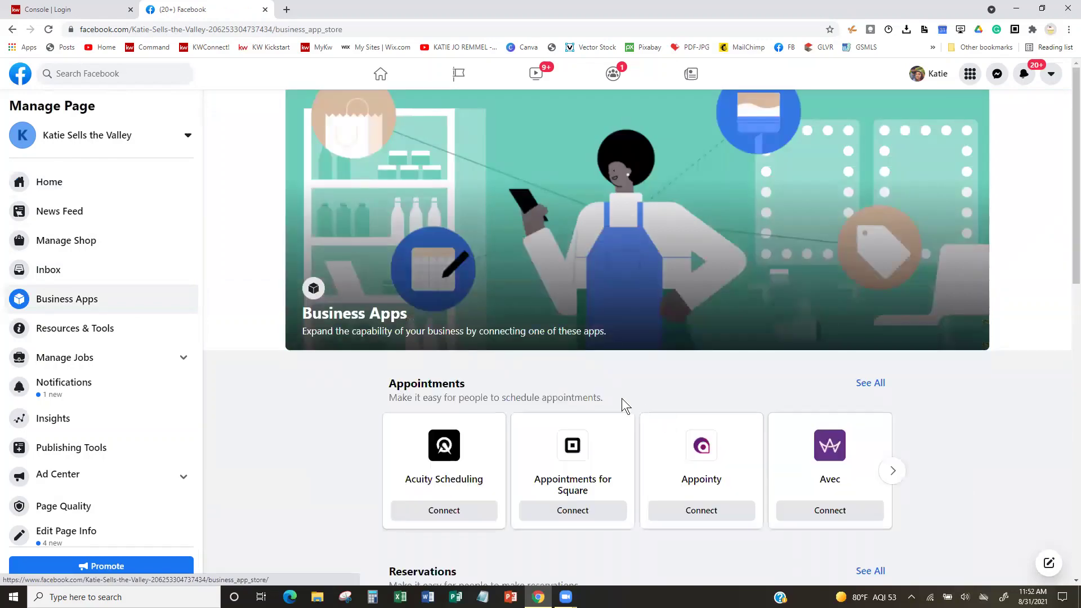
scroll(932, 457, down, 10)
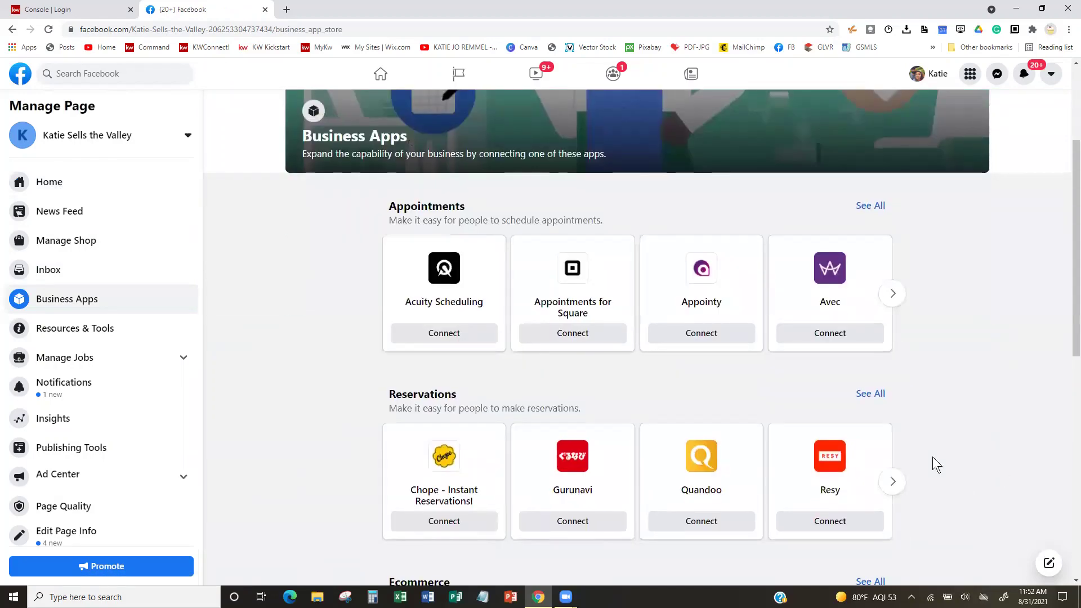
scroll(933, 441, down, 3)
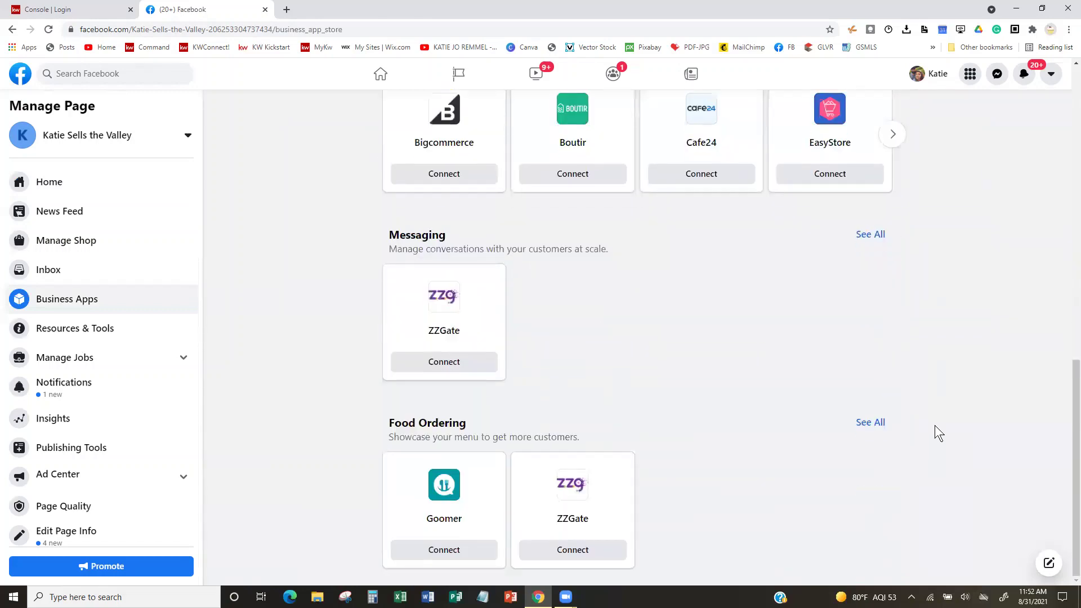
scroll(934, 423, up, 13)
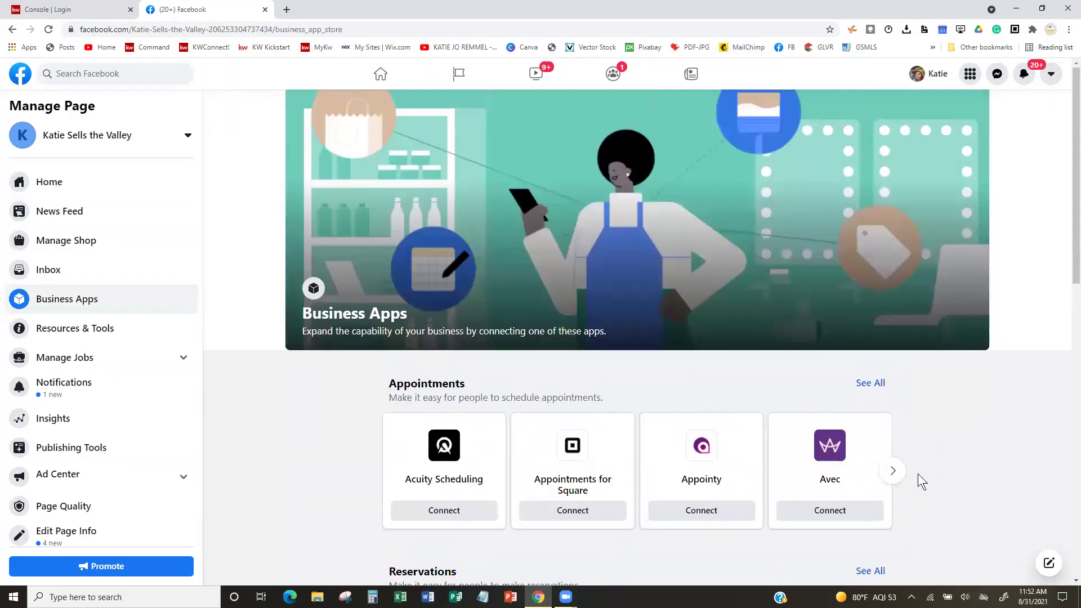
click(74, 332)
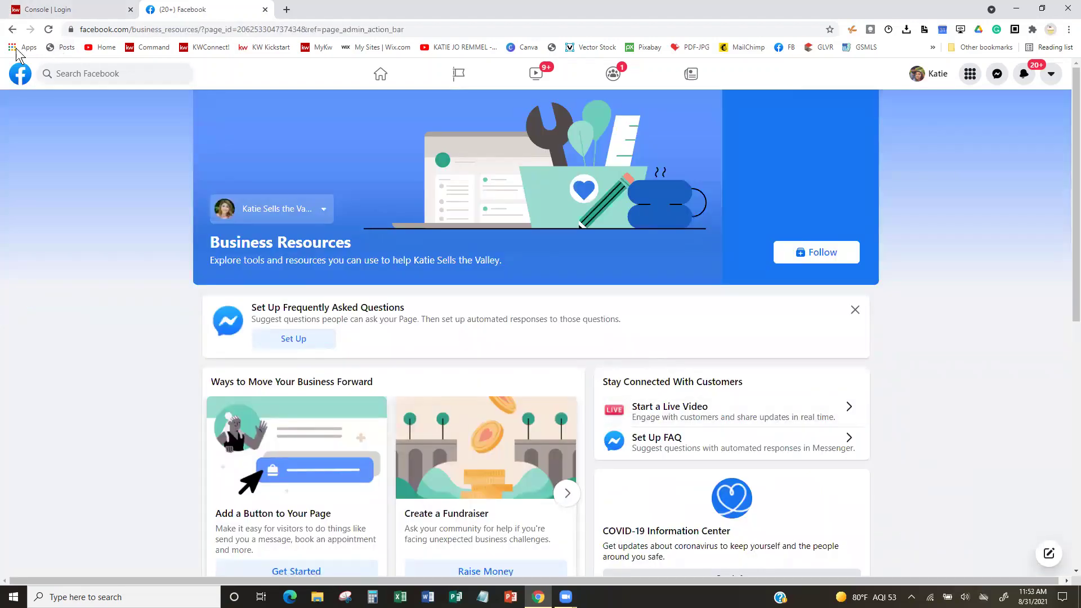
click(12, 30)
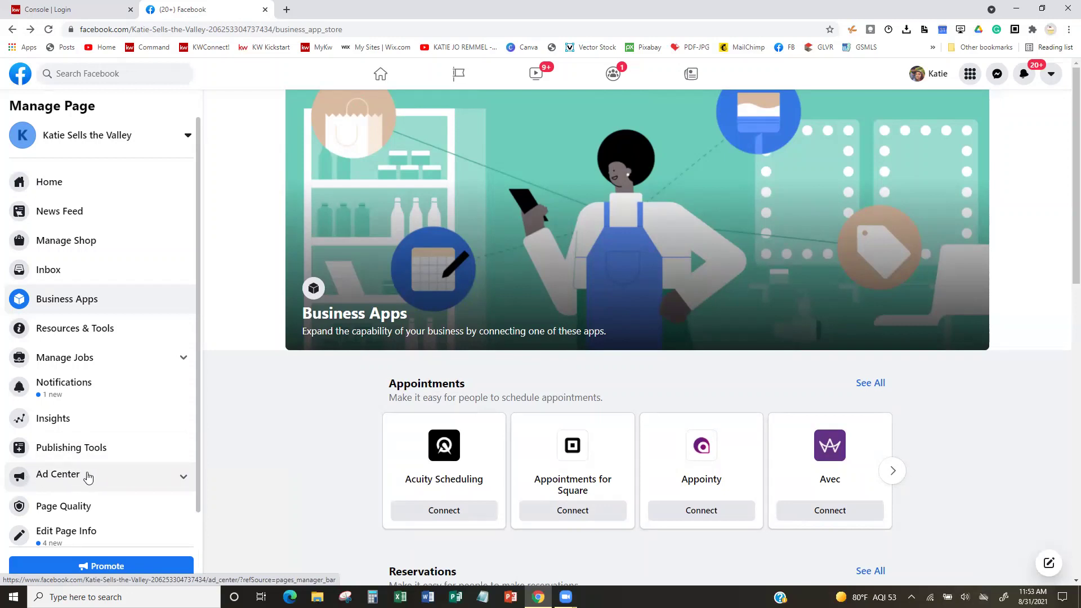
scroll(88, 474, down, 1)
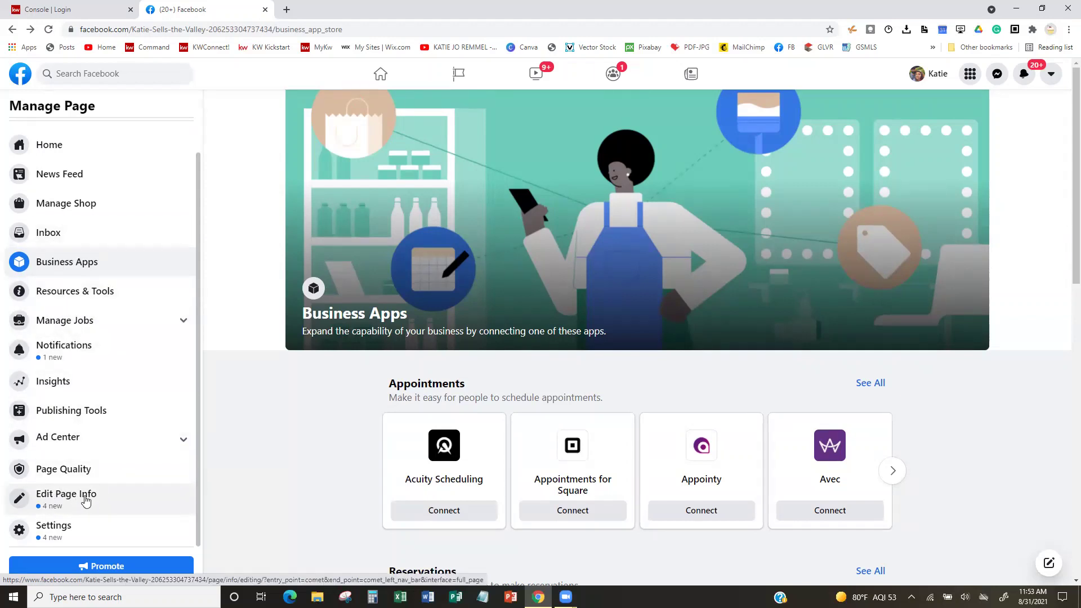
Bring up Edit Page Info, dismiss the 'Reach more of your audience' banner, and focus the Username field.
click(61, 500)
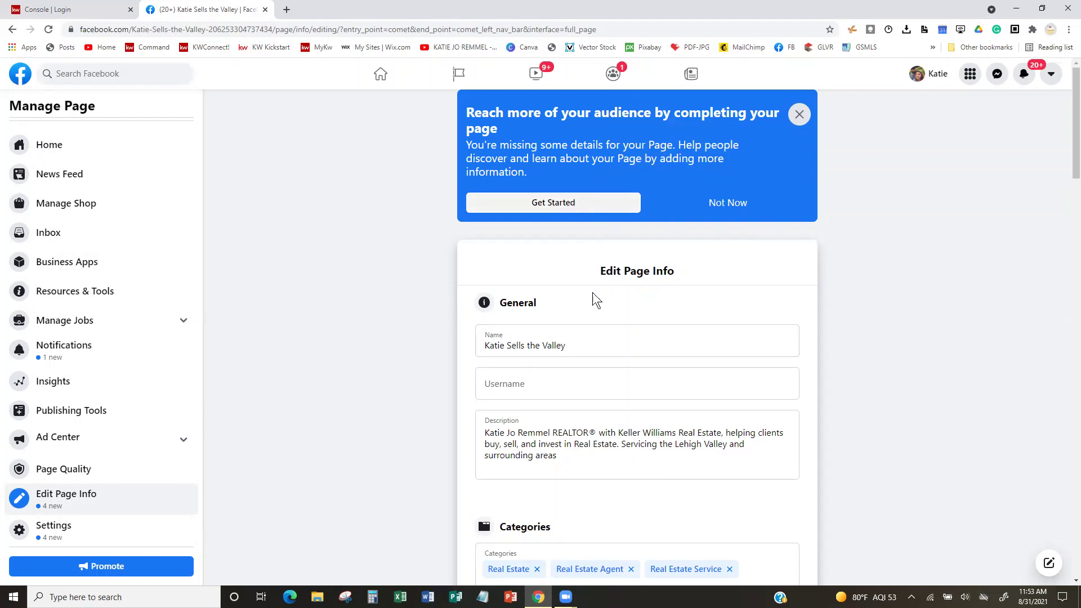
click(798, 113)
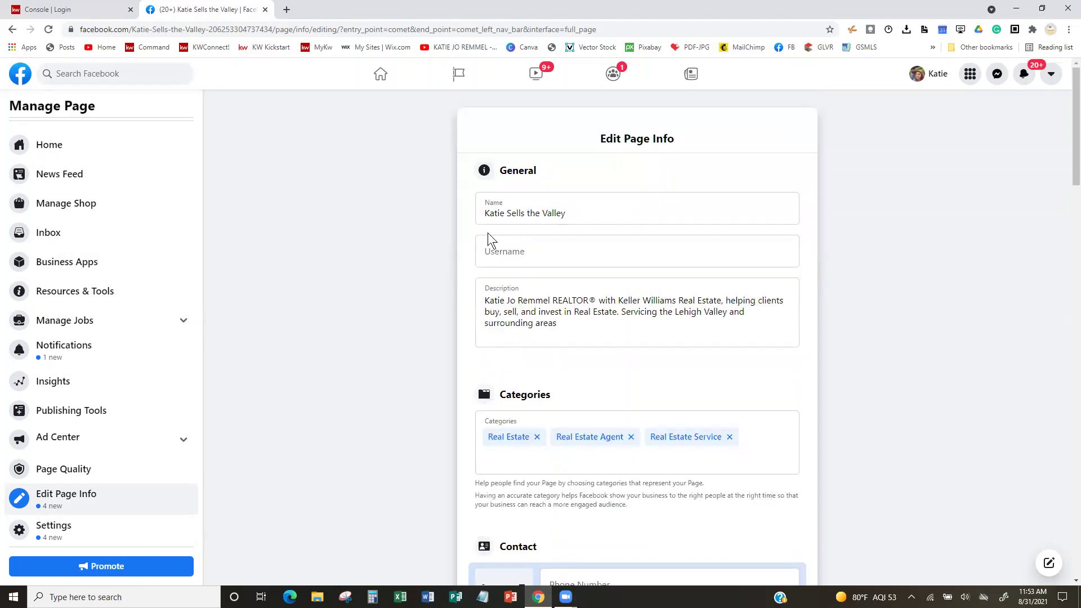
drag(480, 213, 603, 212)
click(603, 213)
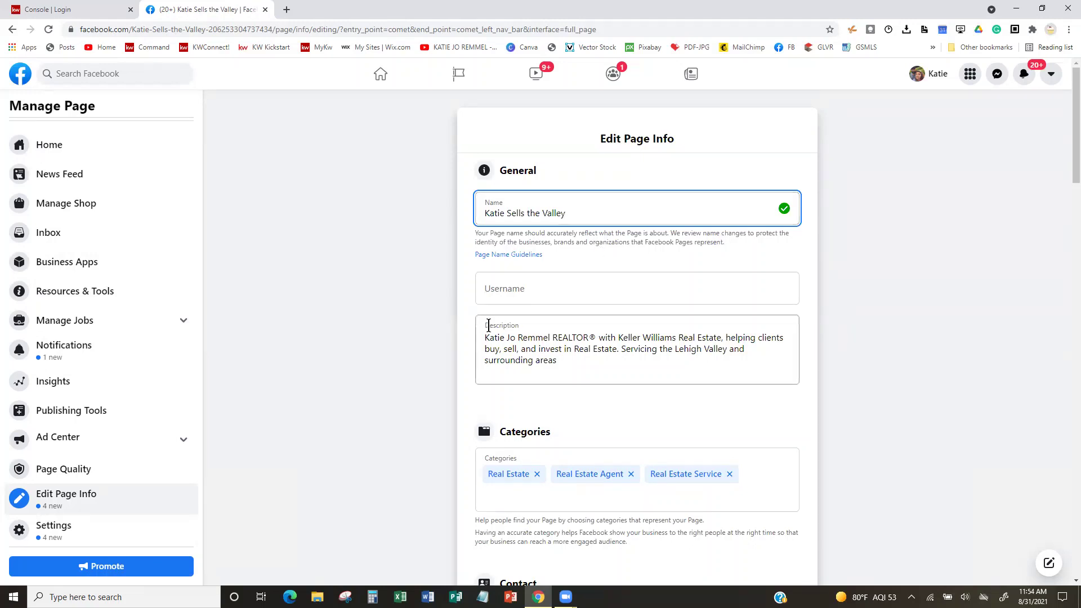
click(483, 291)
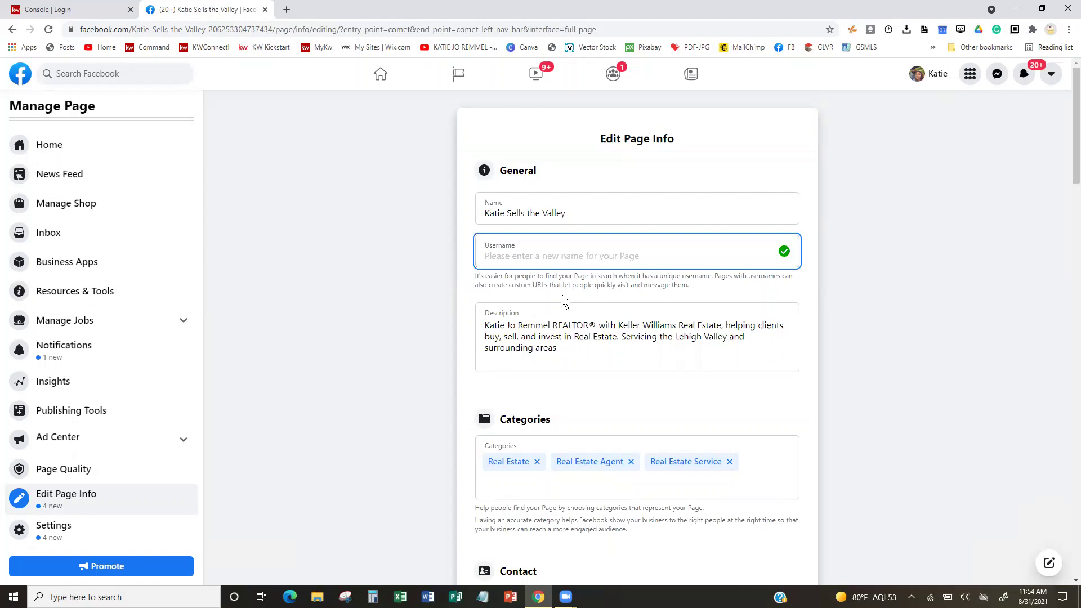
Enter the username 'KatieSellsTheValley', let it save, and compare it against the page name.
text(Katie)
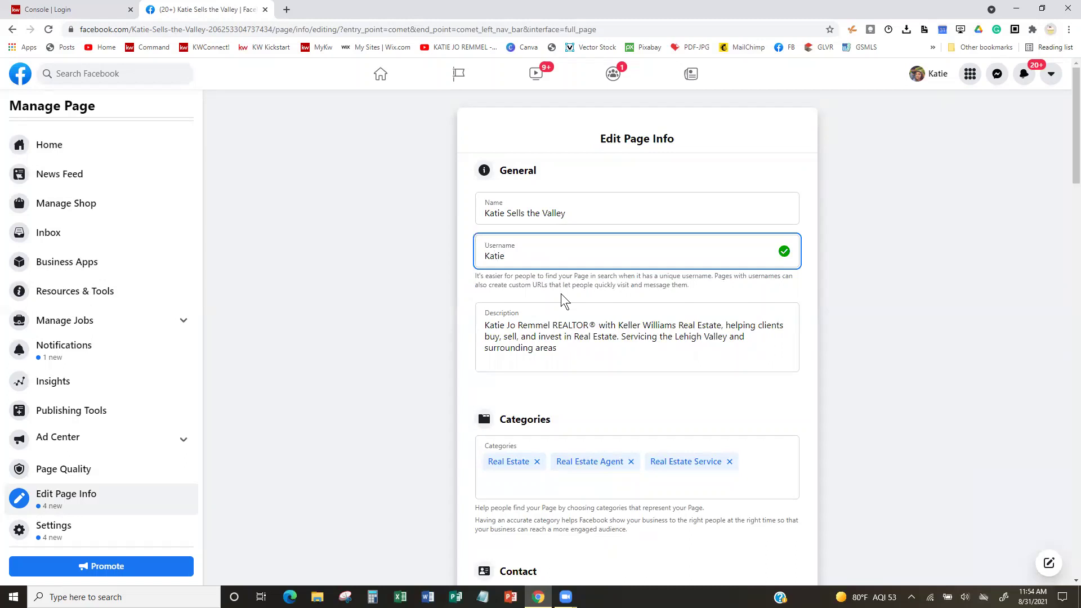
text(SellsTheValley)
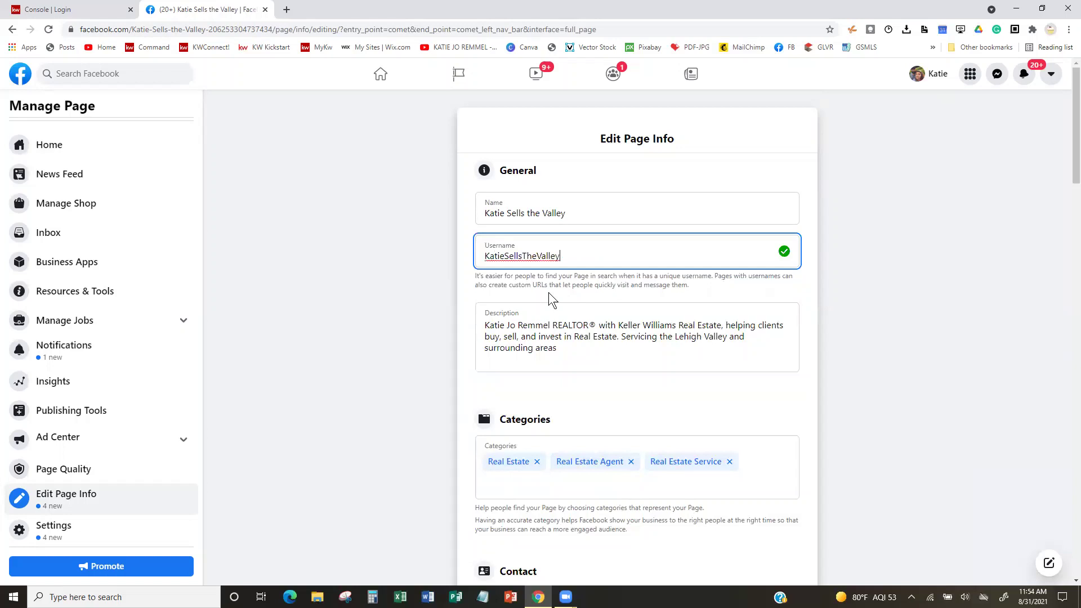
click(567, 295)
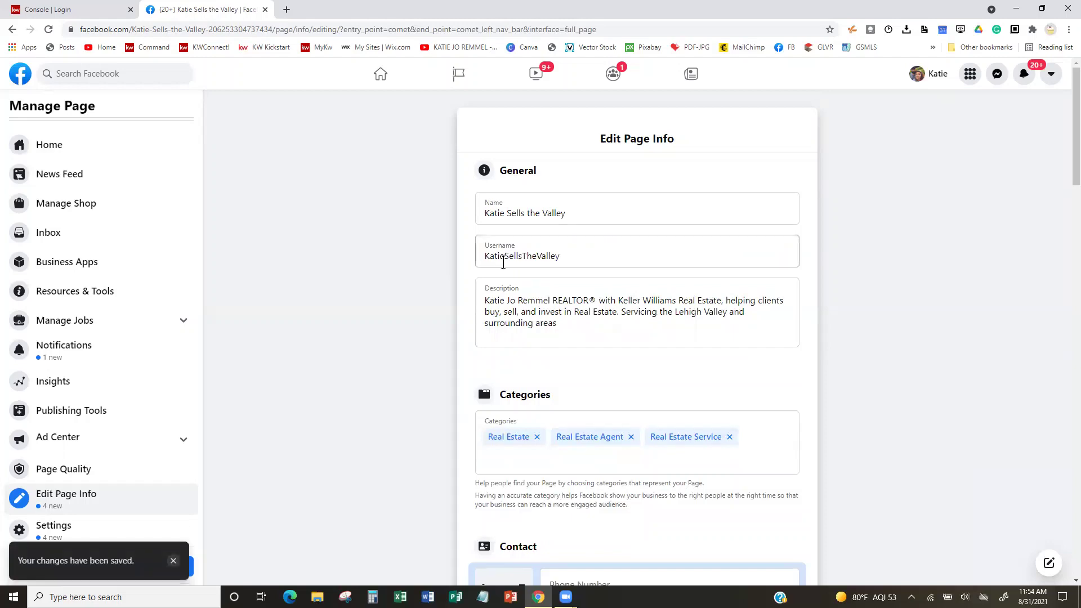
drag(589, 255, 484, 257)
drag(580, 217, 483, 213)
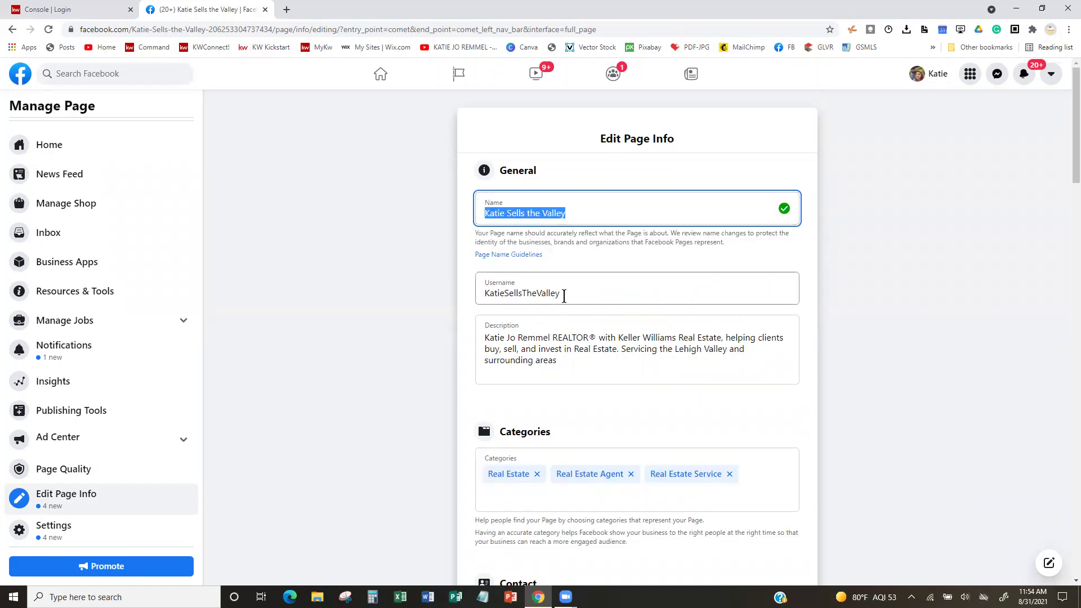
click(582, 214)
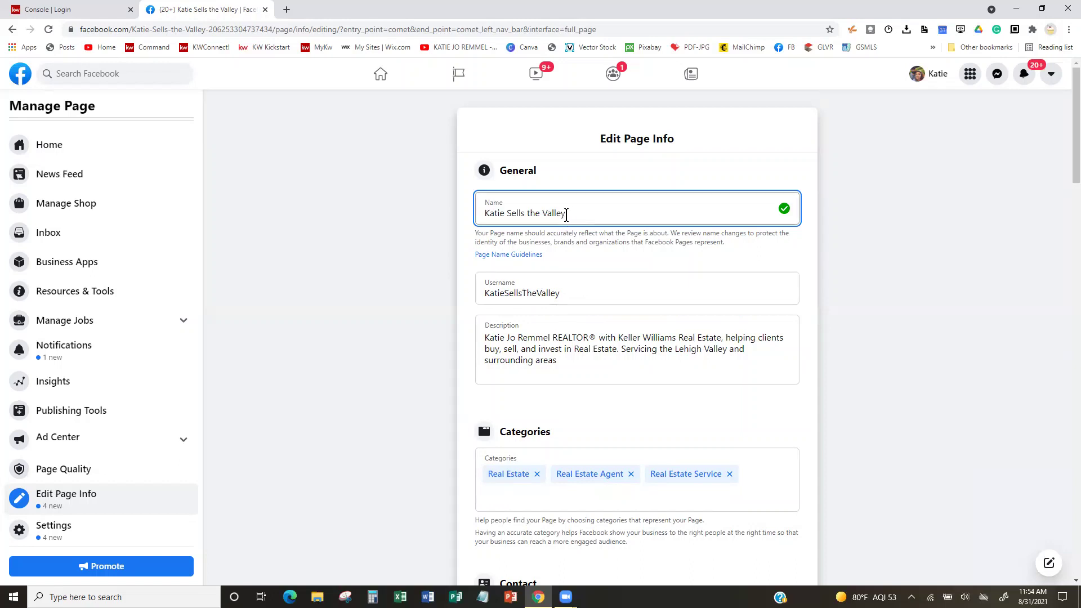
drag(569, 215, 509, 212)
click(544, 212)
drag(545, 211, 476, 216)
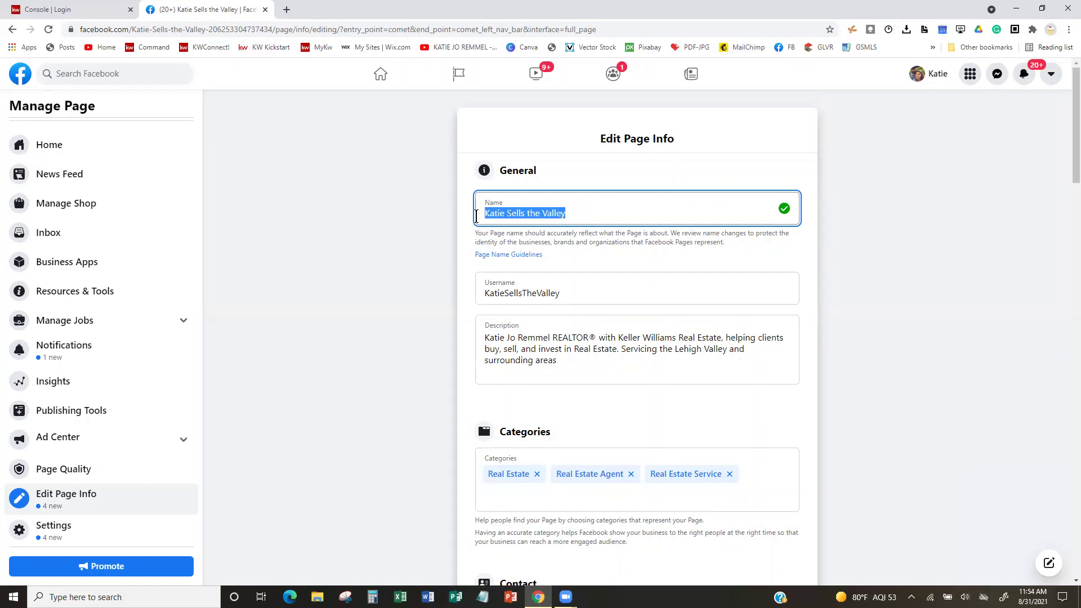
click(630, 258)
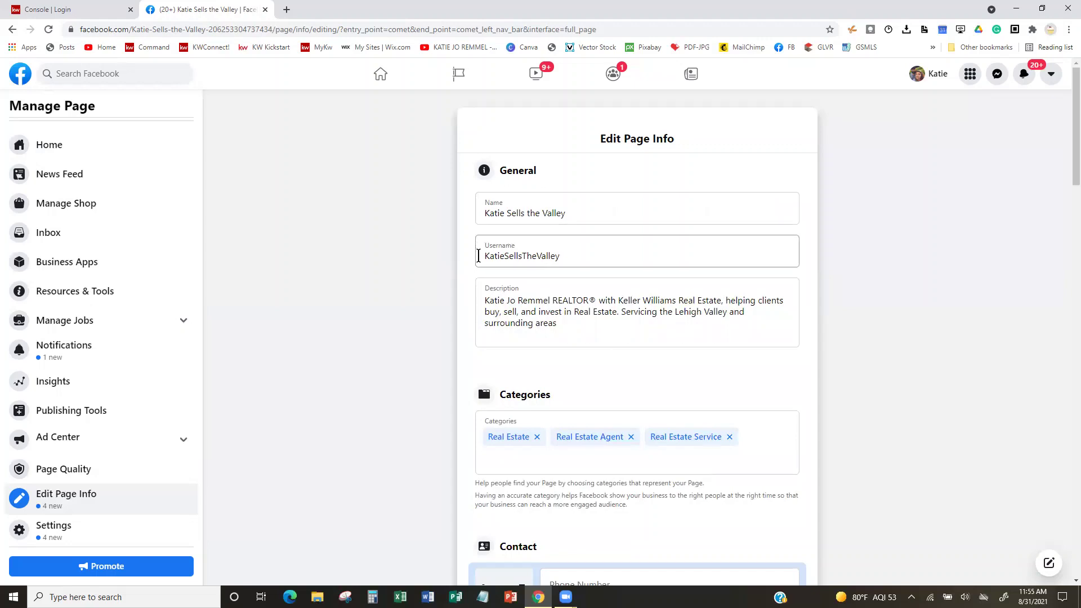
drag(478, 255, 557, 257)
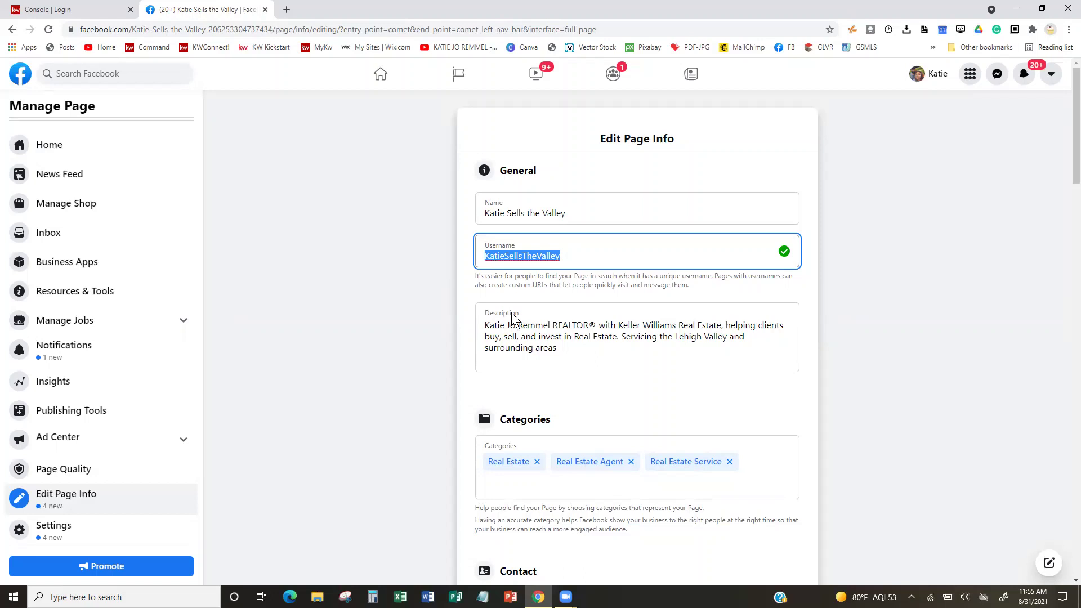
scroll(790, 394, down, 5)
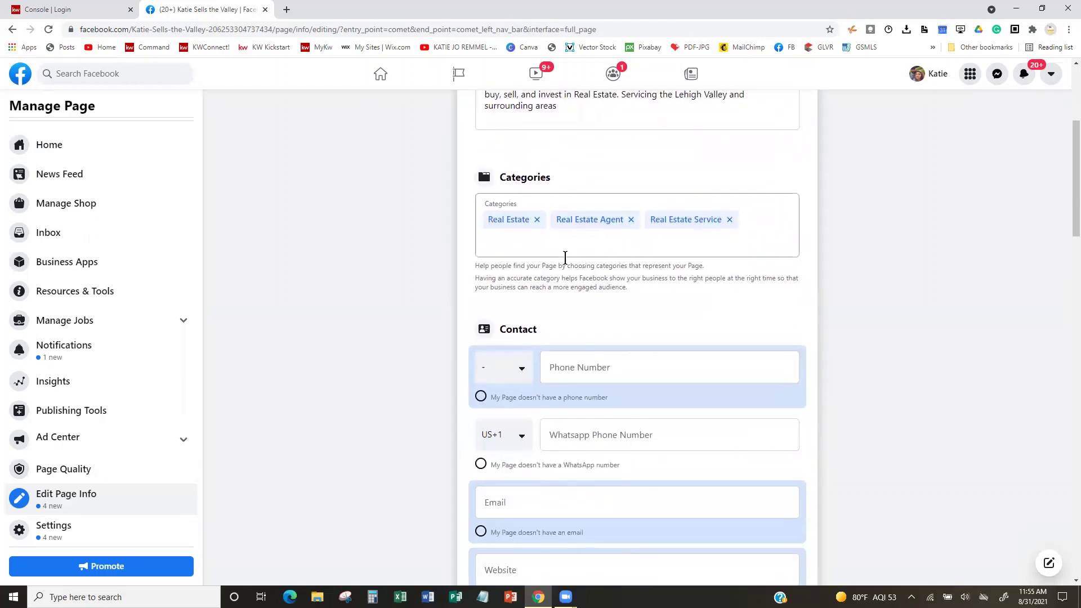
scroll(767, 333, down, 2)
click(625, 244)
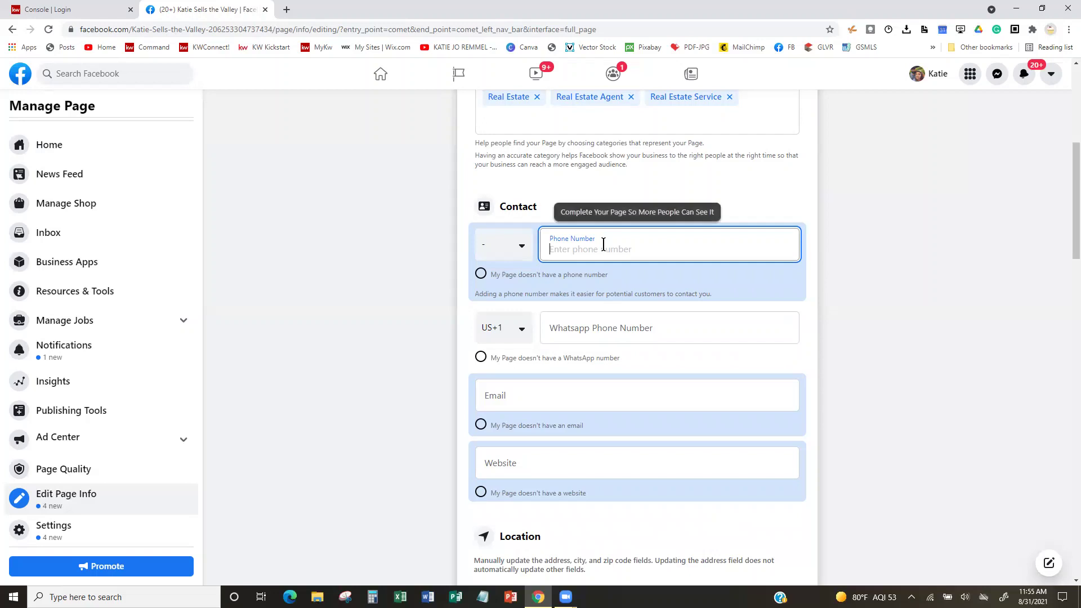
scroll(645, 308, down, 3)
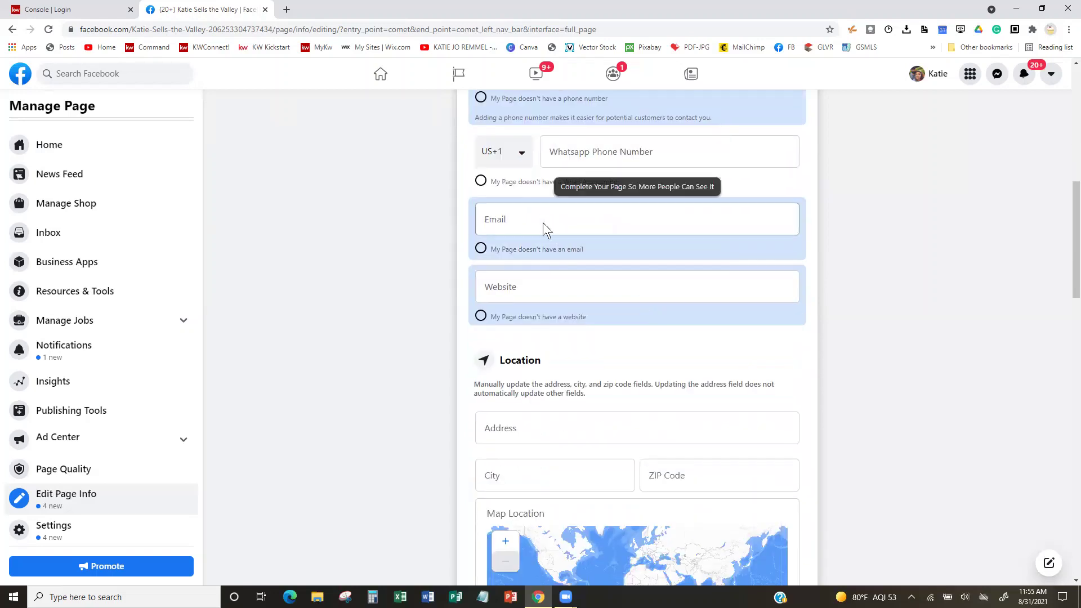
click(543, 221)
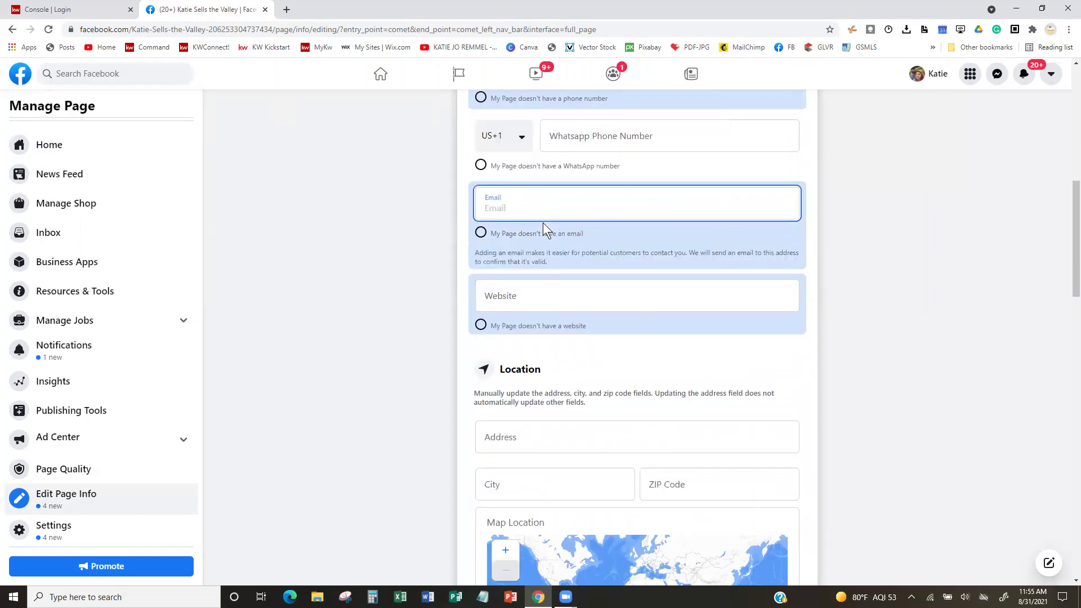
click(516, 293)
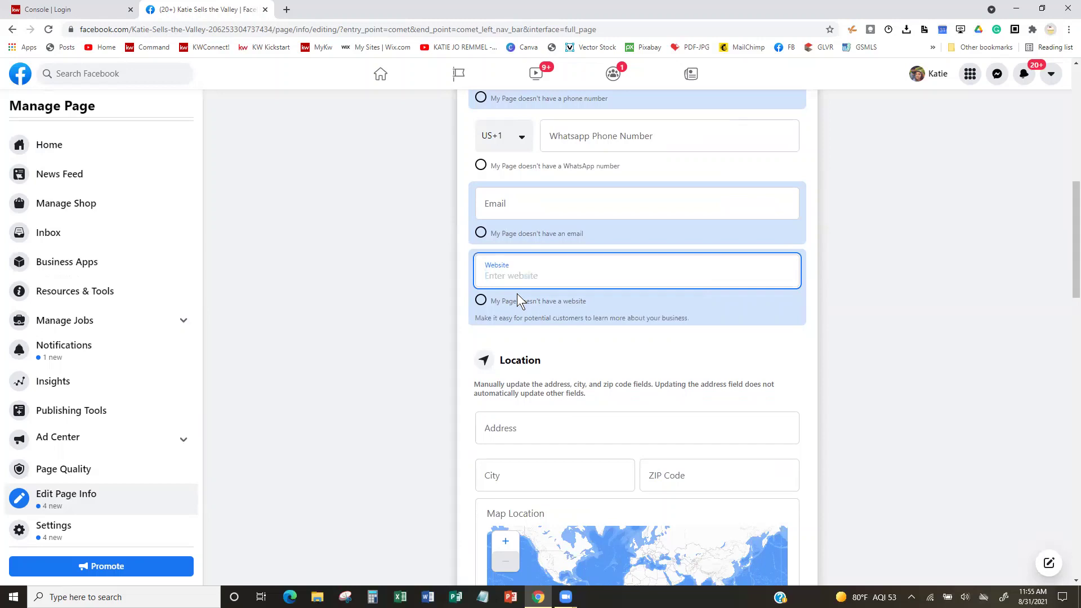
scroll(659, 350, down, 1)
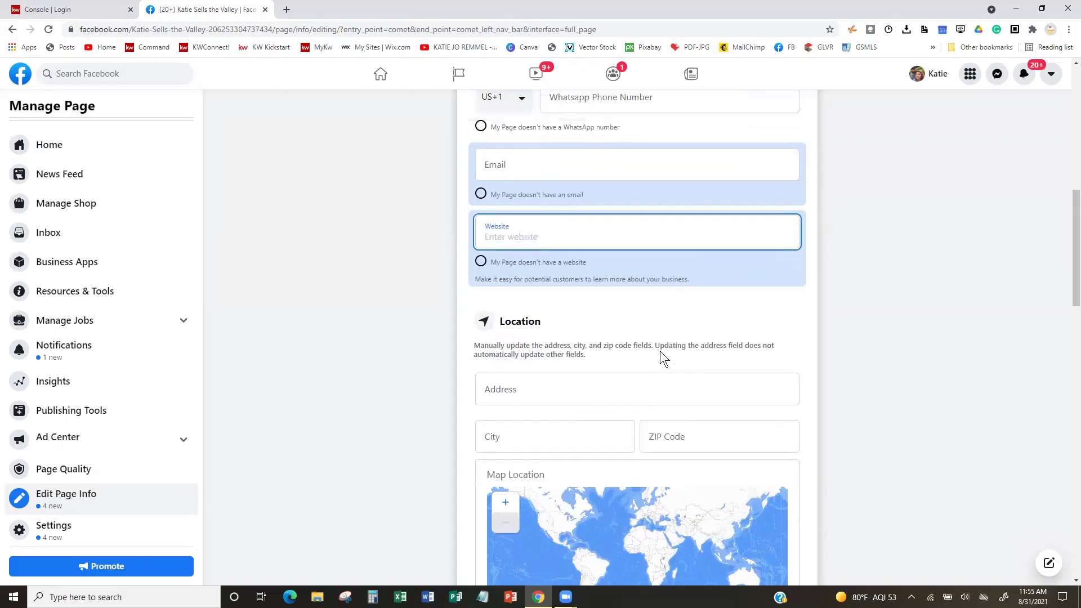
scroll(659, 350, up, 2)
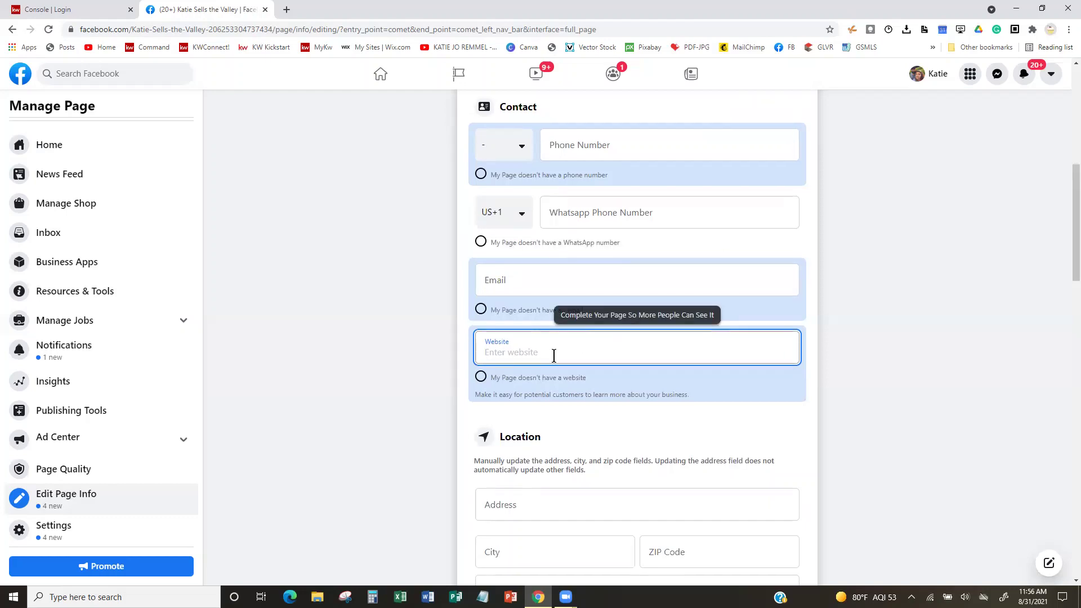
scroll(554, 355, down, 5)
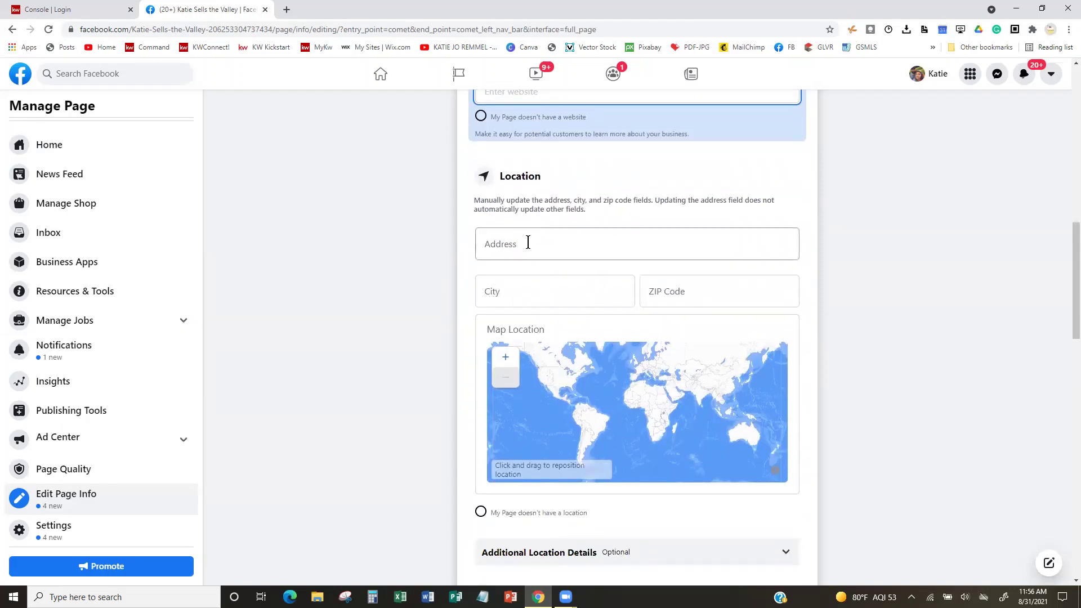
click(527, 243)
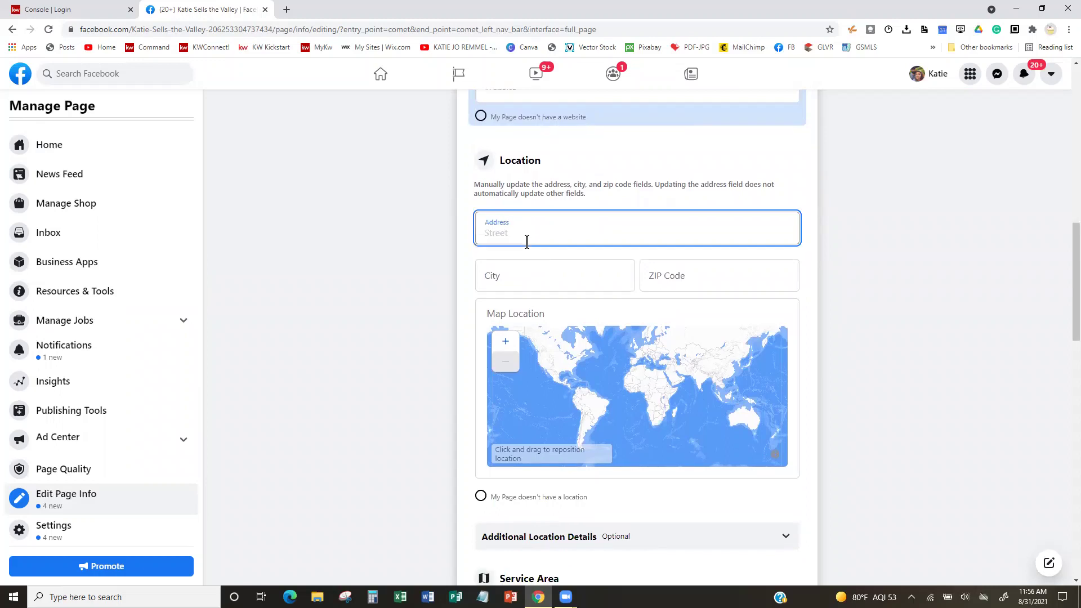
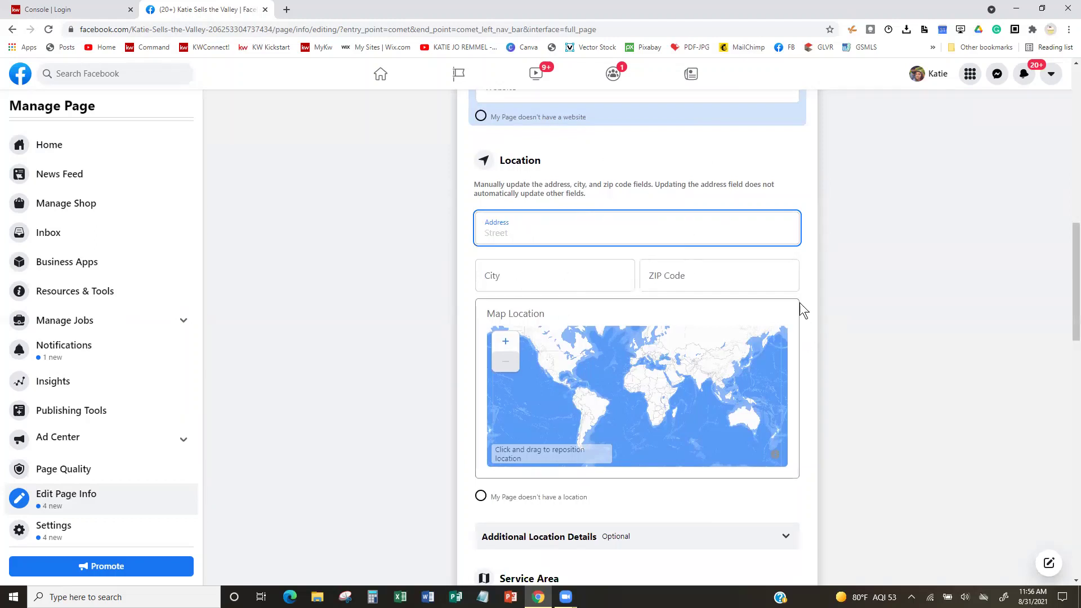
scroll(849, 351, down, 1)
scroll(848, 344, down, 5)
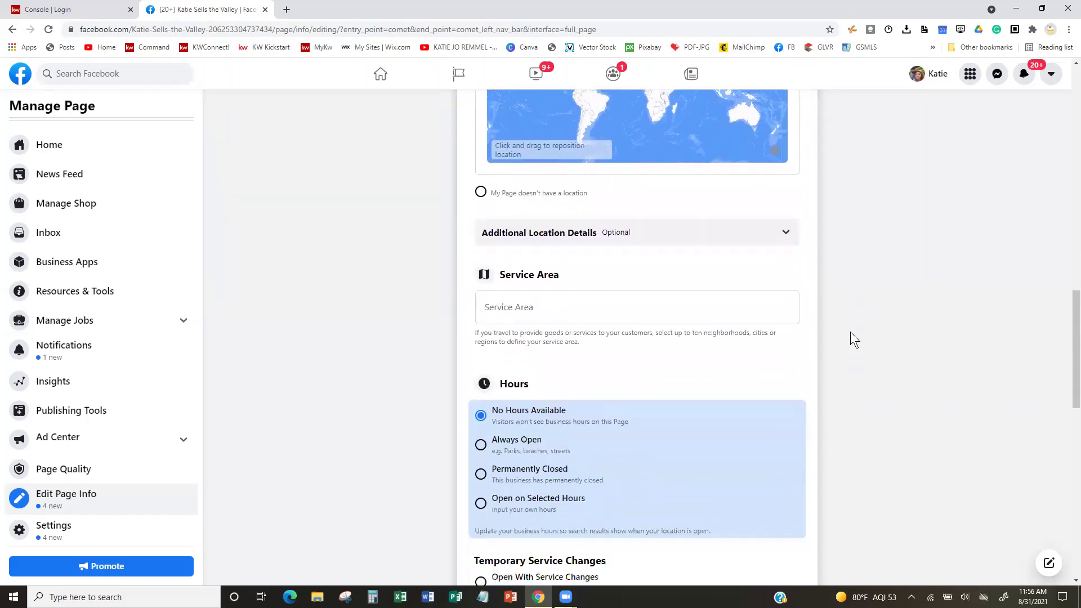
Add Allentown, PA to the Service Area after discarding a 'lehigh valley' search.
scroll(851, 320, down, 1)
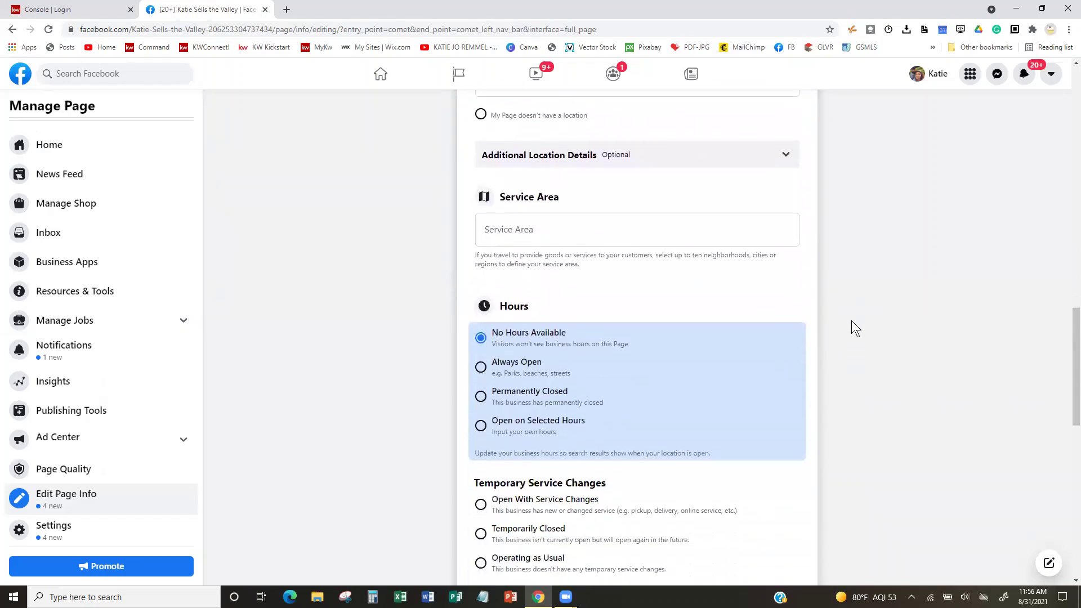
click(553, 226)
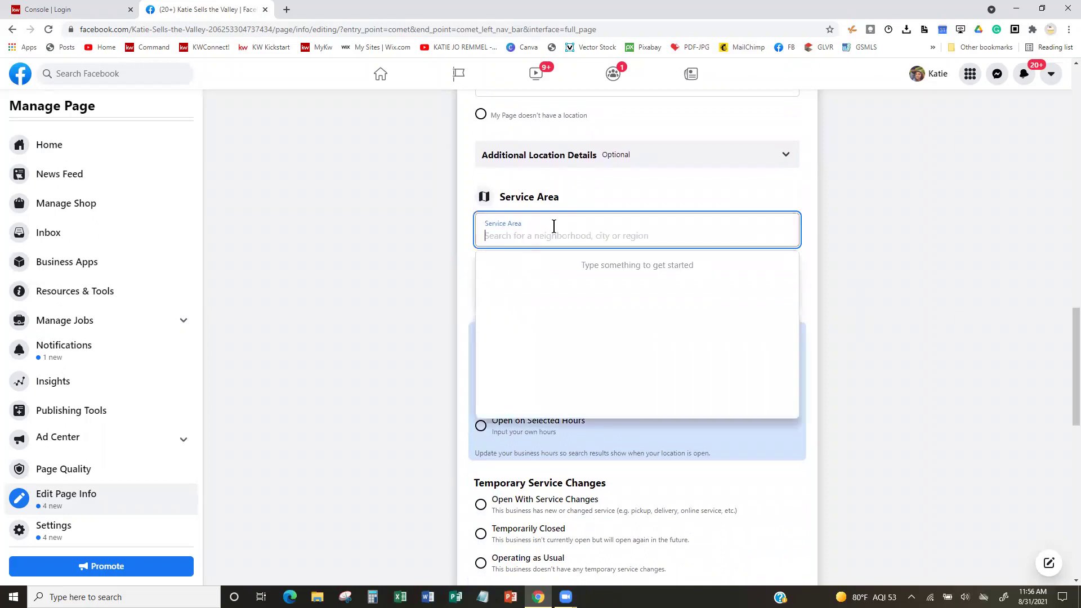
text(lehigh)
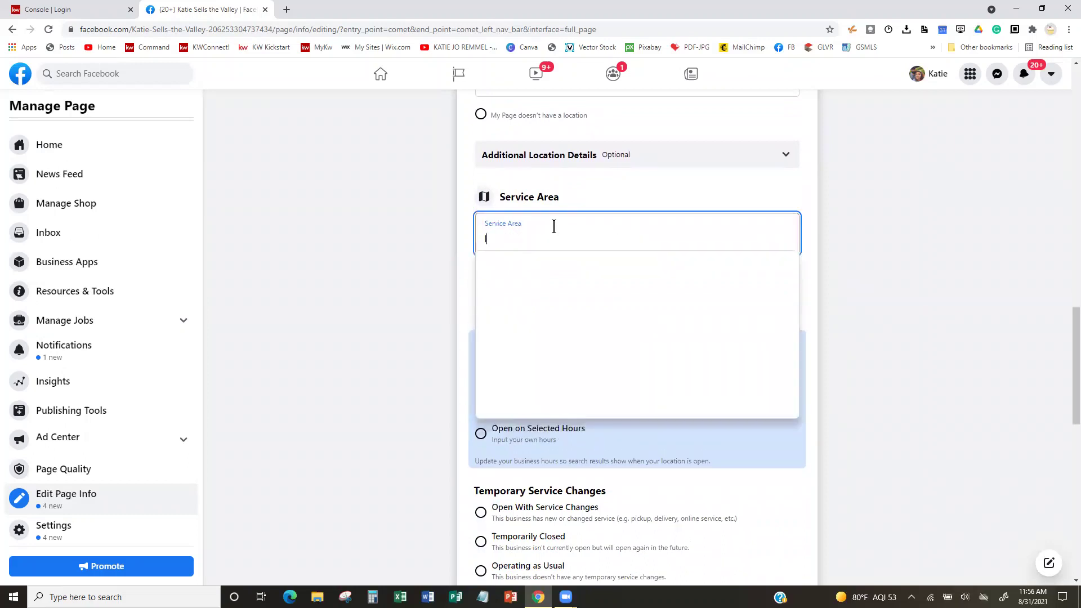
text( valey)
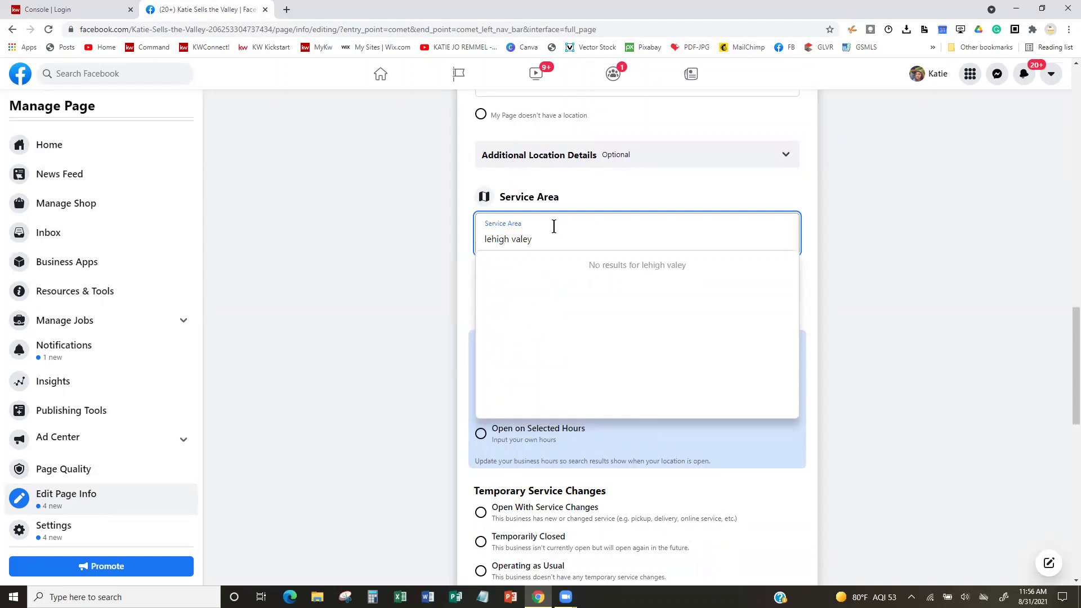
key(BackSpace)
key(BackSpace)
text(ley)
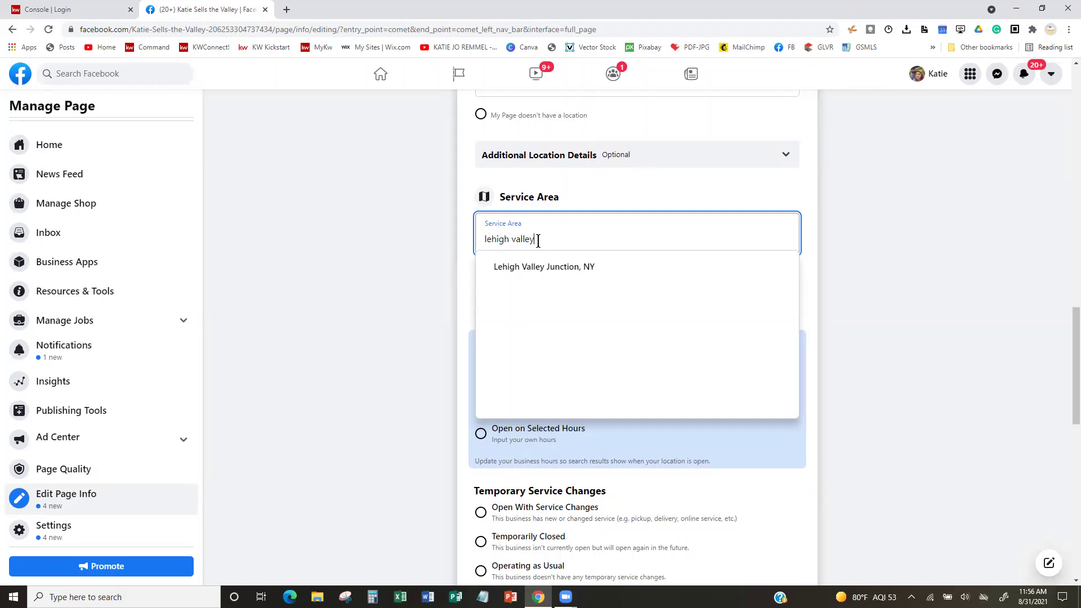
drag(539, 241, 465, 236)
key(BackSpace)
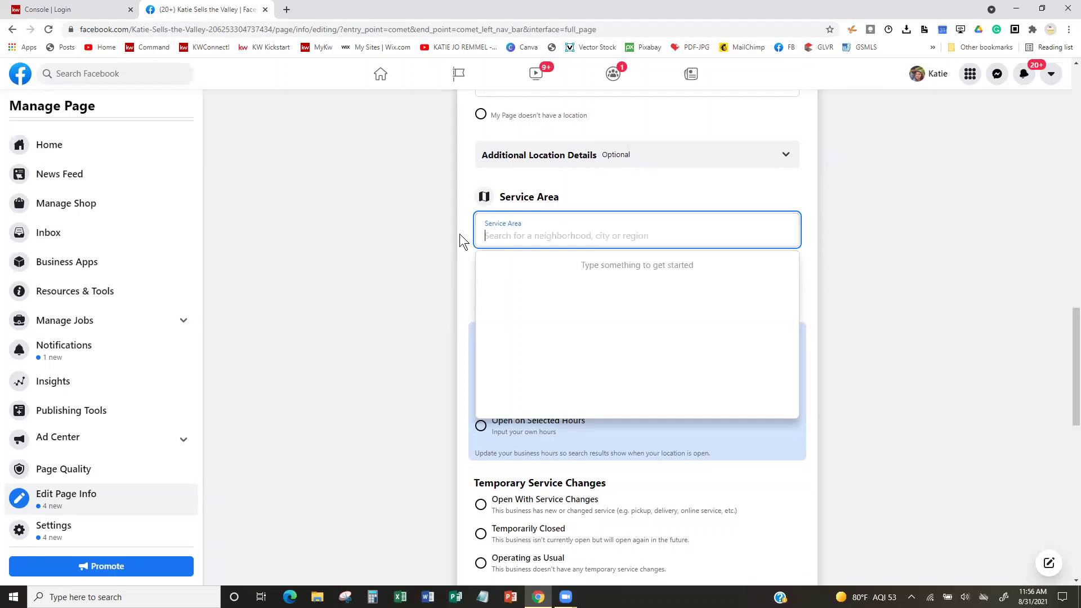
text(allentown)
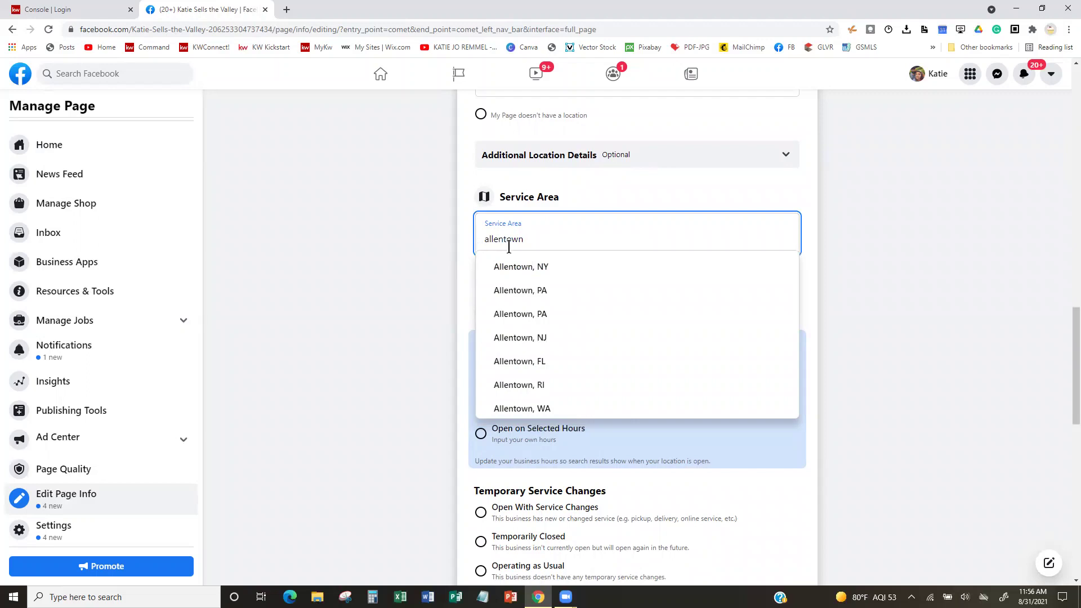
click(514, 291)
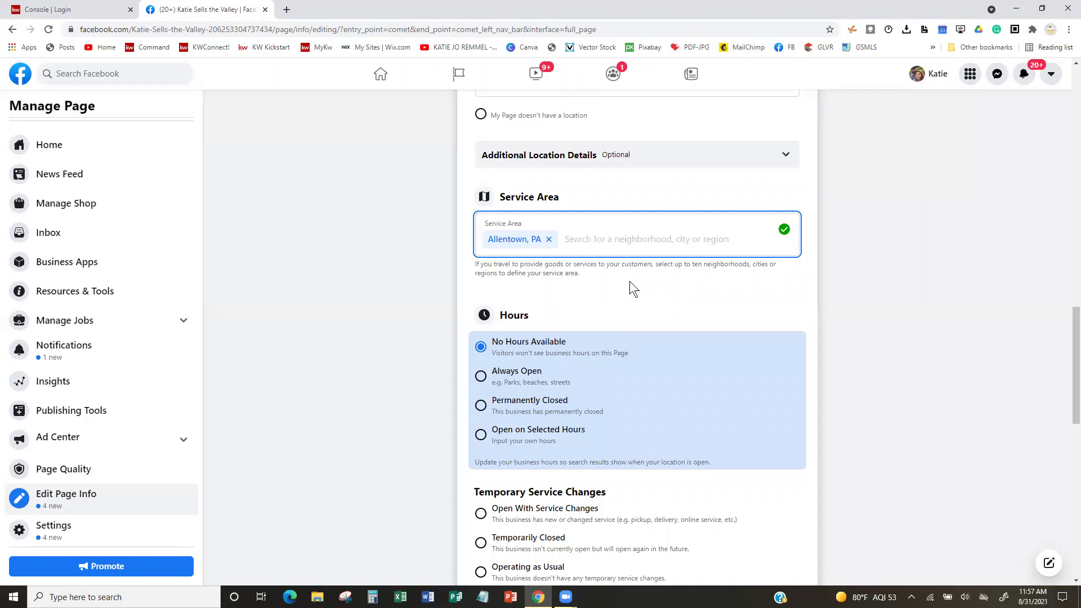
Add Bethlehem, PA to the Service Area after abandoning a 'lehigh county' search.
text(lehigh )
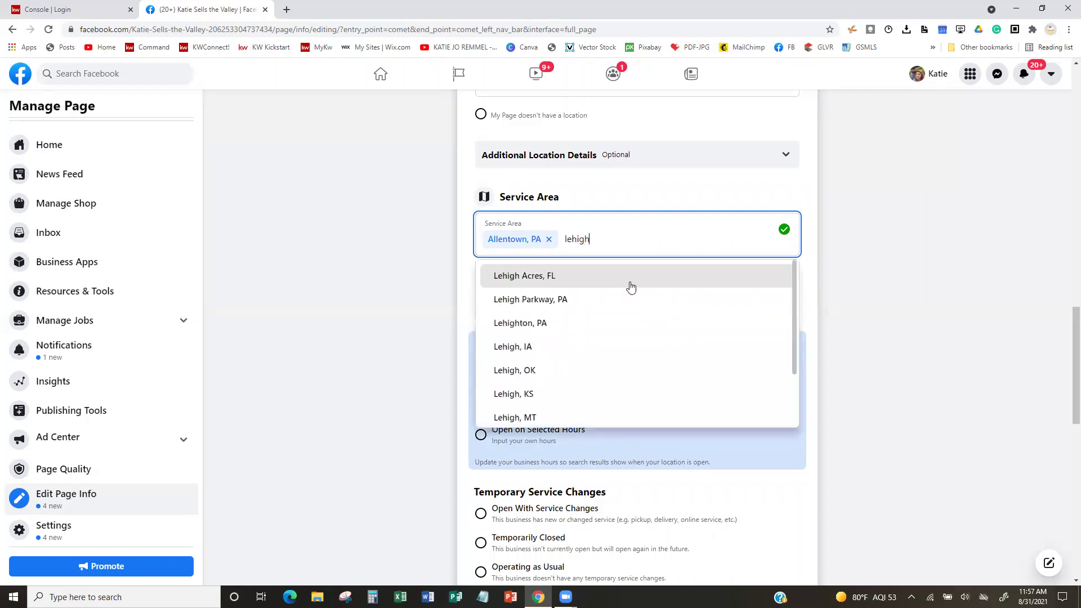
text(county)
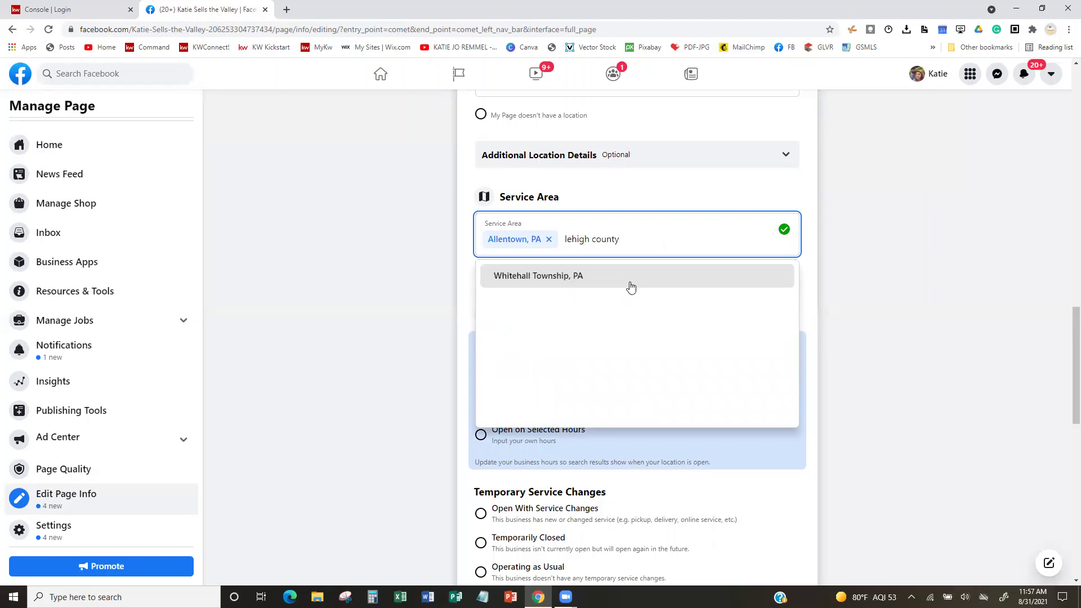
key(BackSpace)
key(BackSpace)
key(BackSpace)
key(BackSpace)
key(BackSpace)
key(BackSpace)
key(BackSpace)
key(BackSpace)
key(BackSpace)
key(BackSpace)
key(BackSpace)
key(BackSpace)
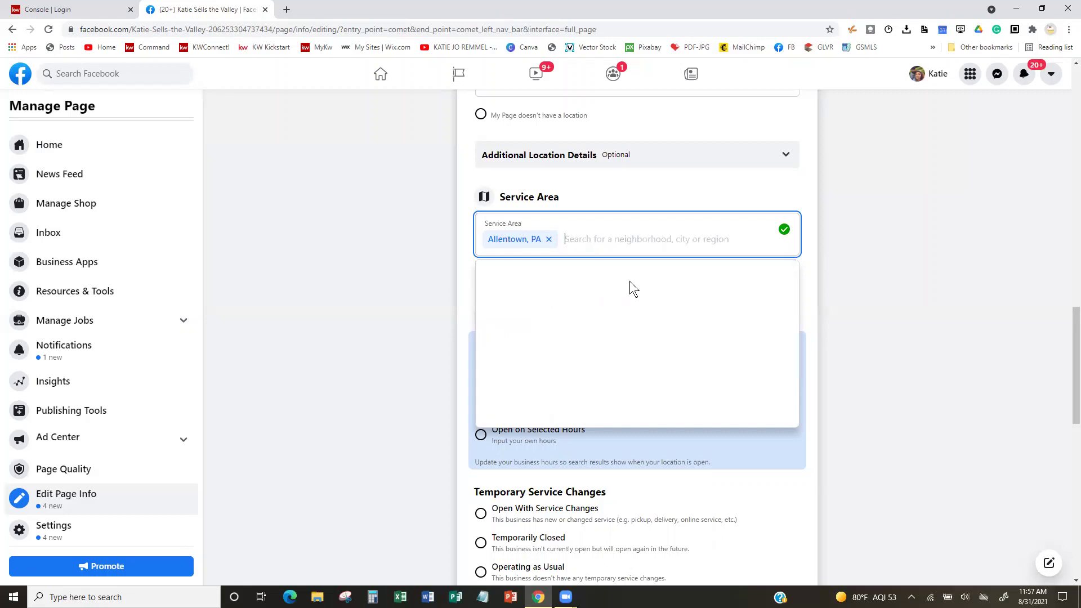
click(629, 281)
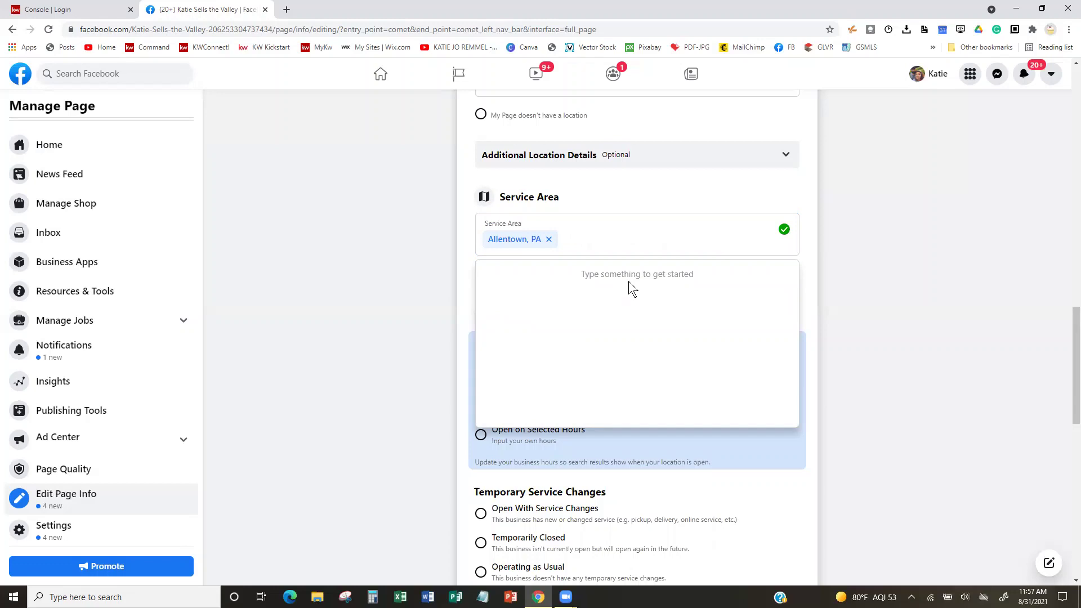
click(600, 228)
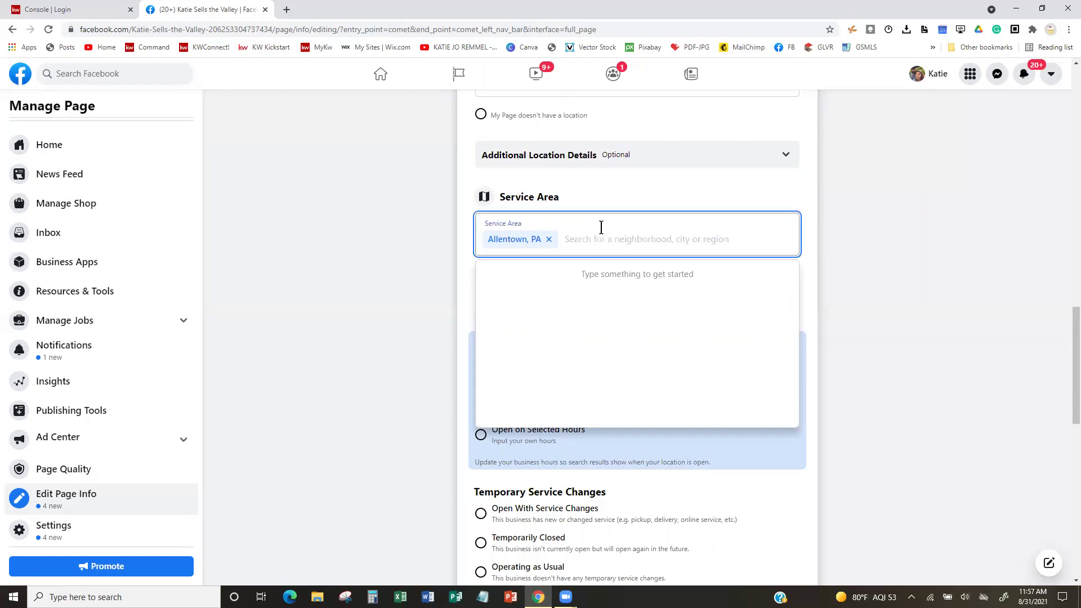
text(betheleh)
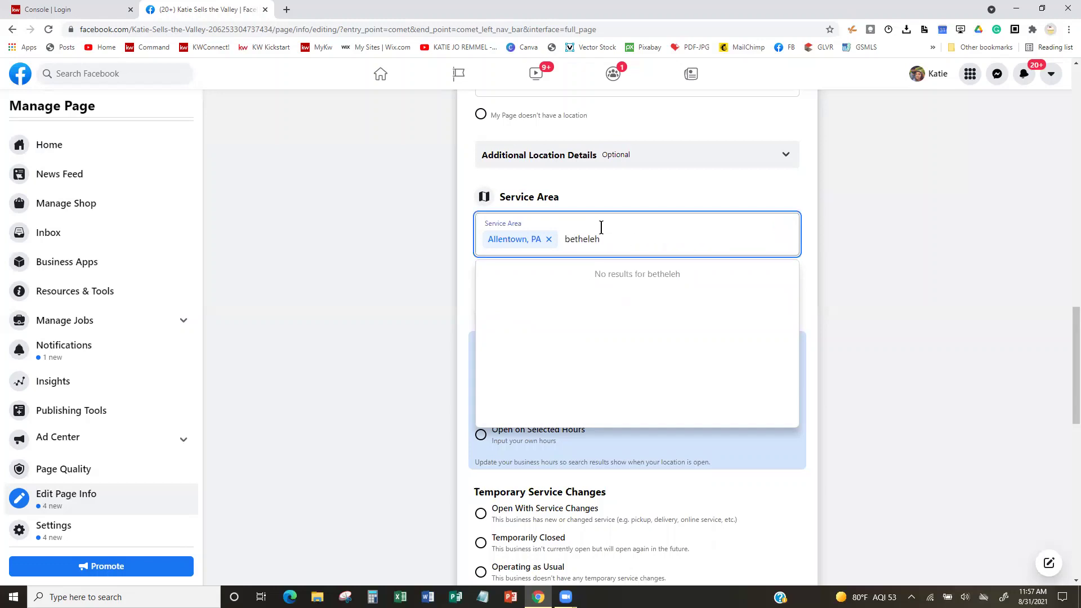
key(BackSpace)
key(BackSpace)
key(BackSpace)
key(BackSpace)
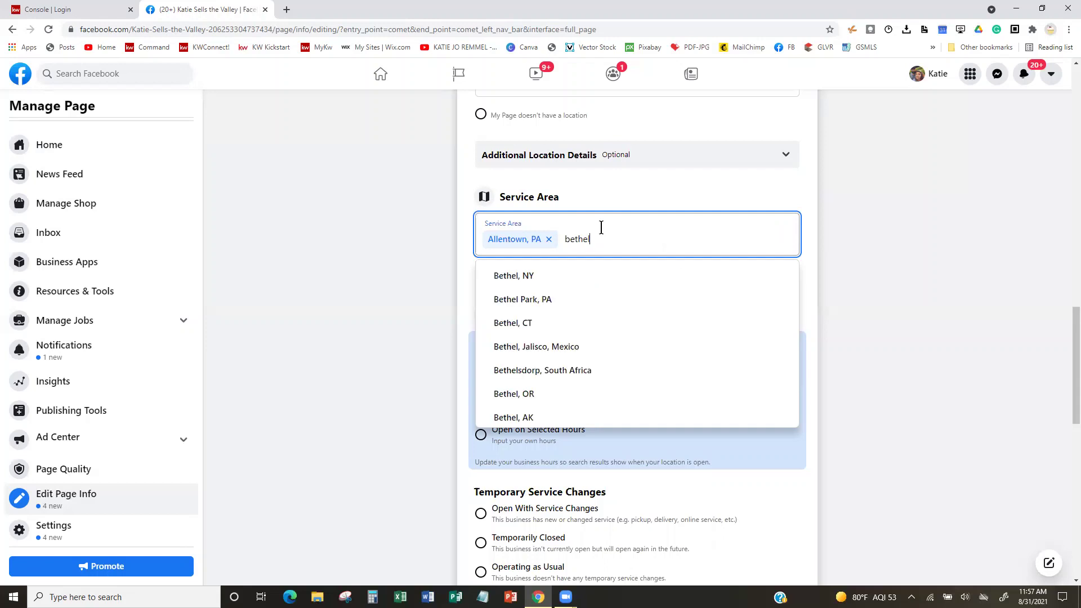
text(lehem)
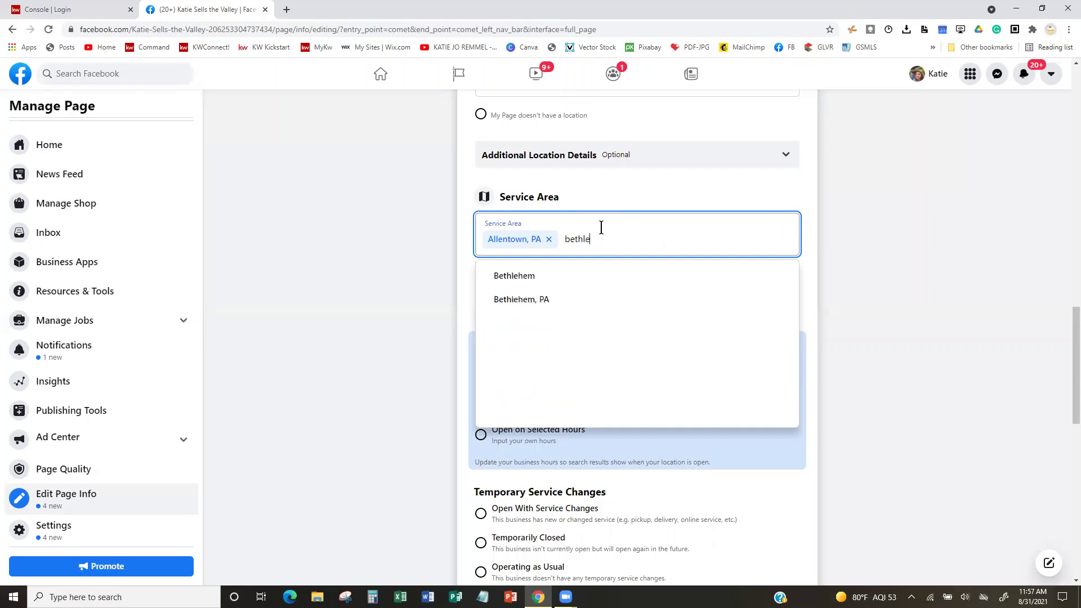
click(525, 304)
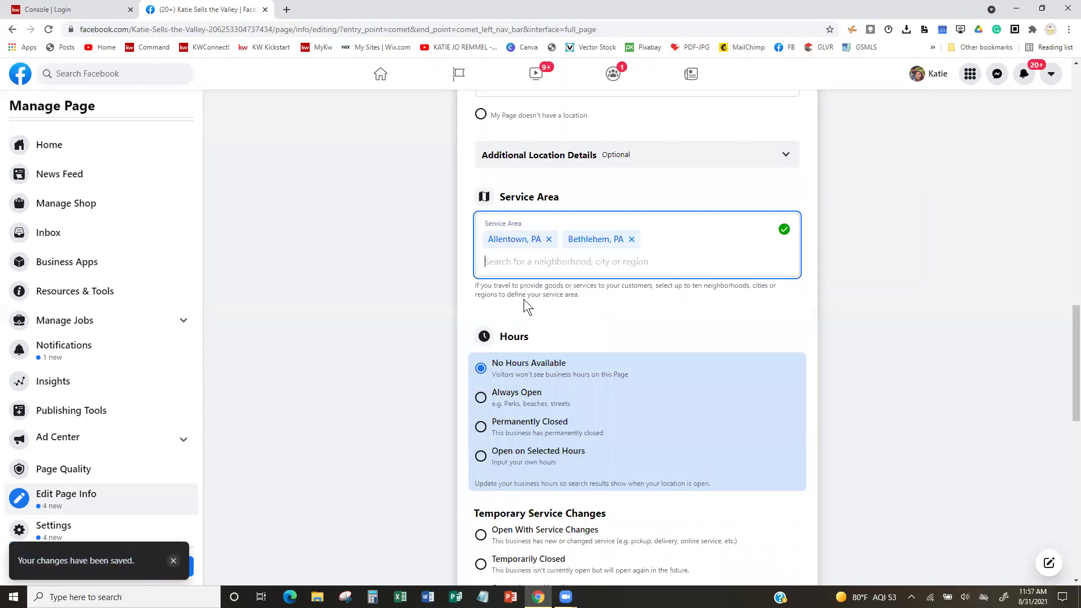
scroll(593, 261, down, 2)
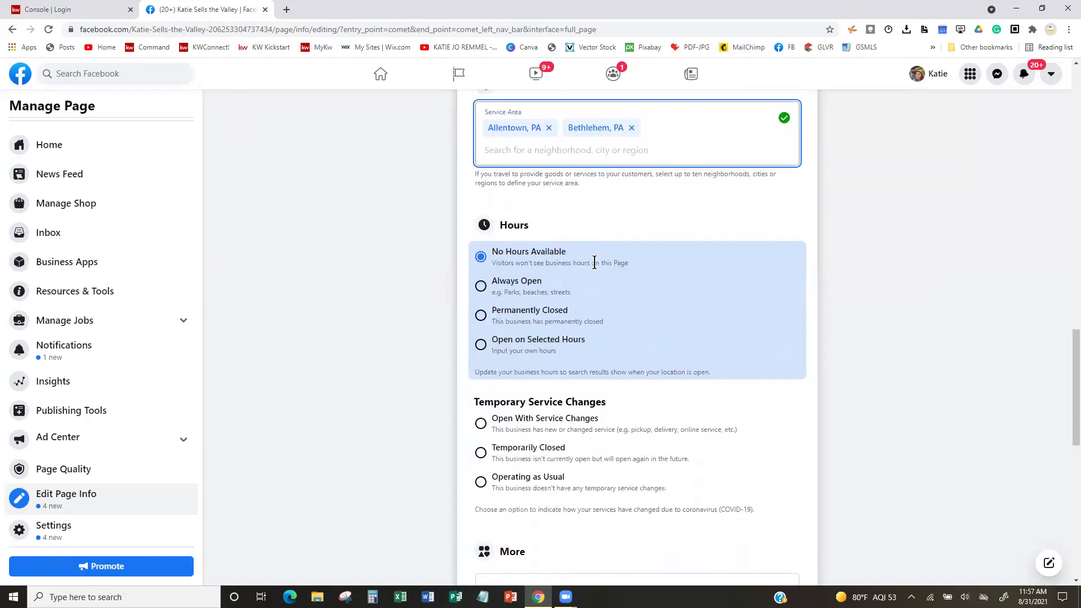
scroll(627, 149, down, 1)
scroll(636, 155, up, 2)
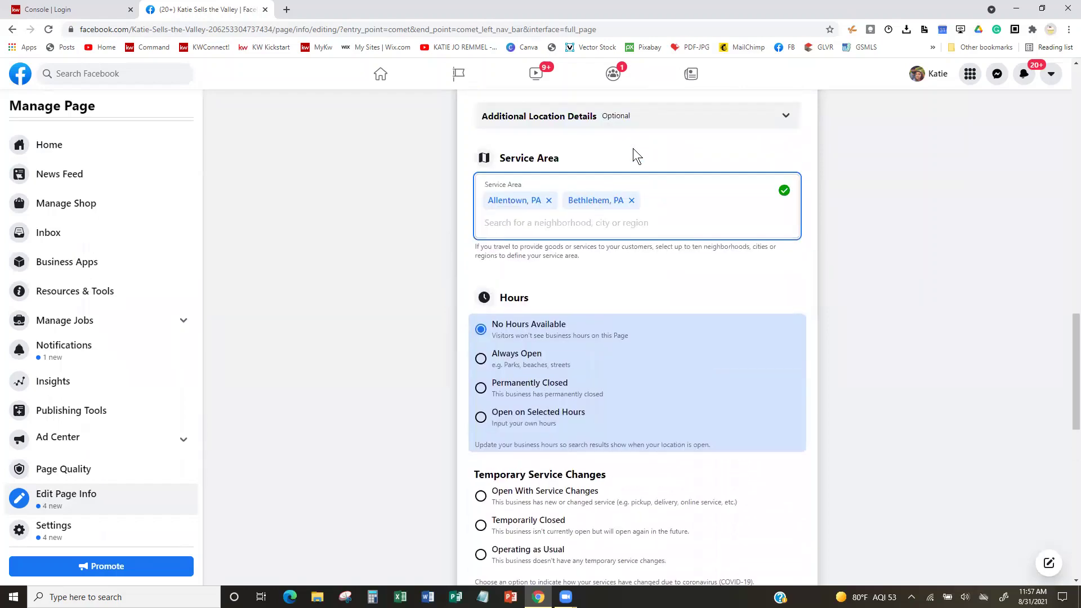
scroll(633, 151, up, 1)
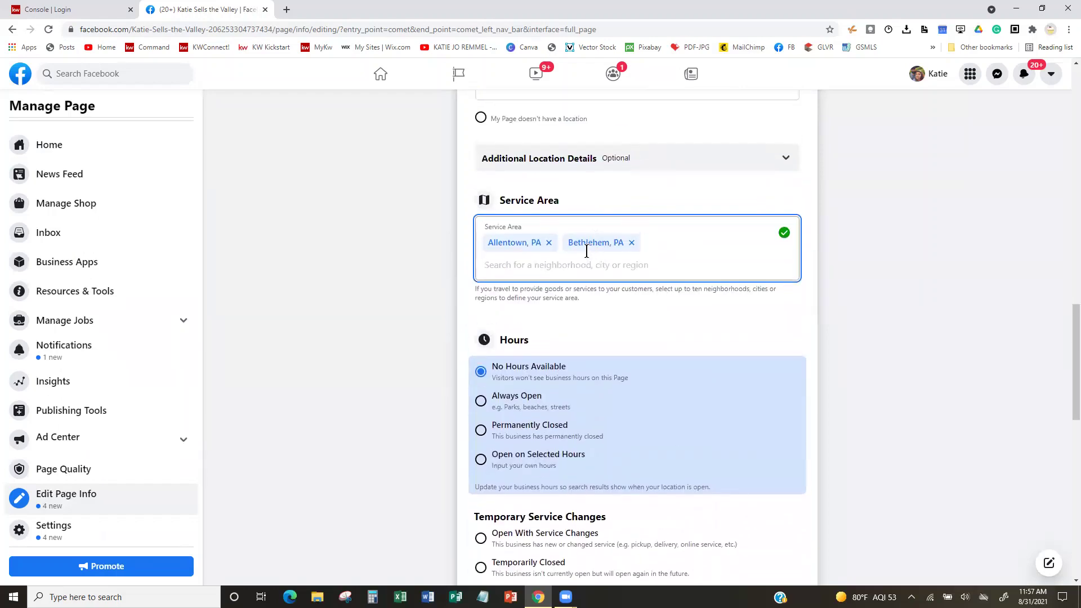
scroll(587, 251, up, 14)
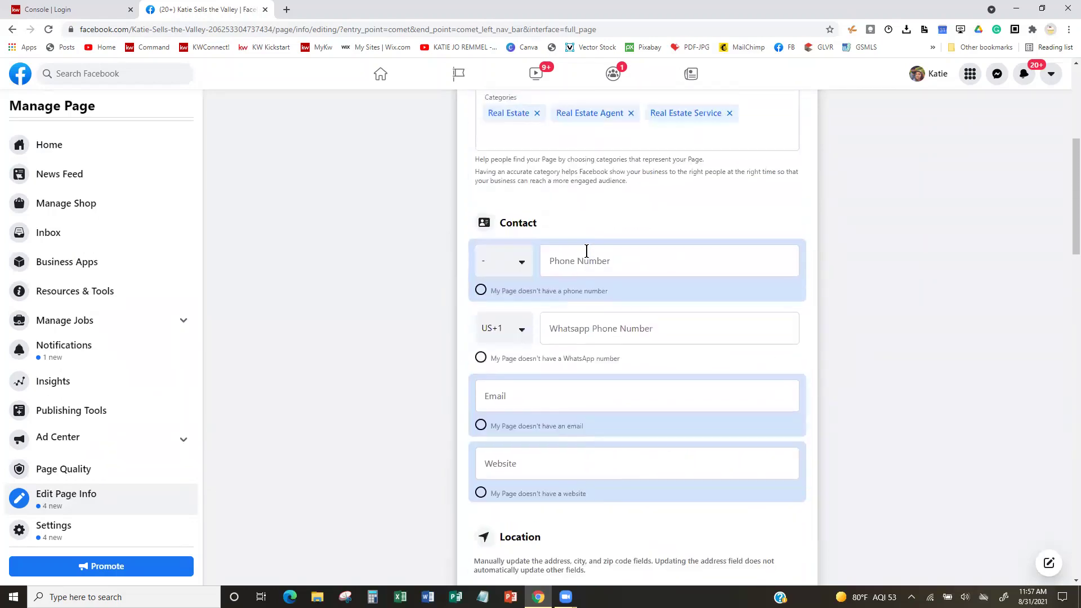
scroll(587, 251, up, 3)
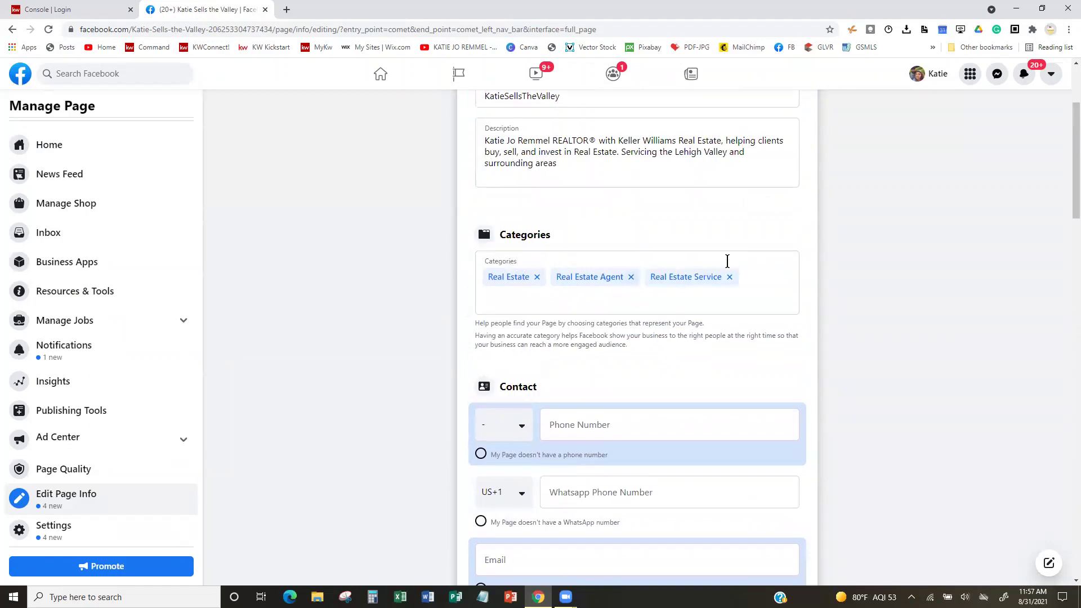
scroll(703, 304, down, 16)
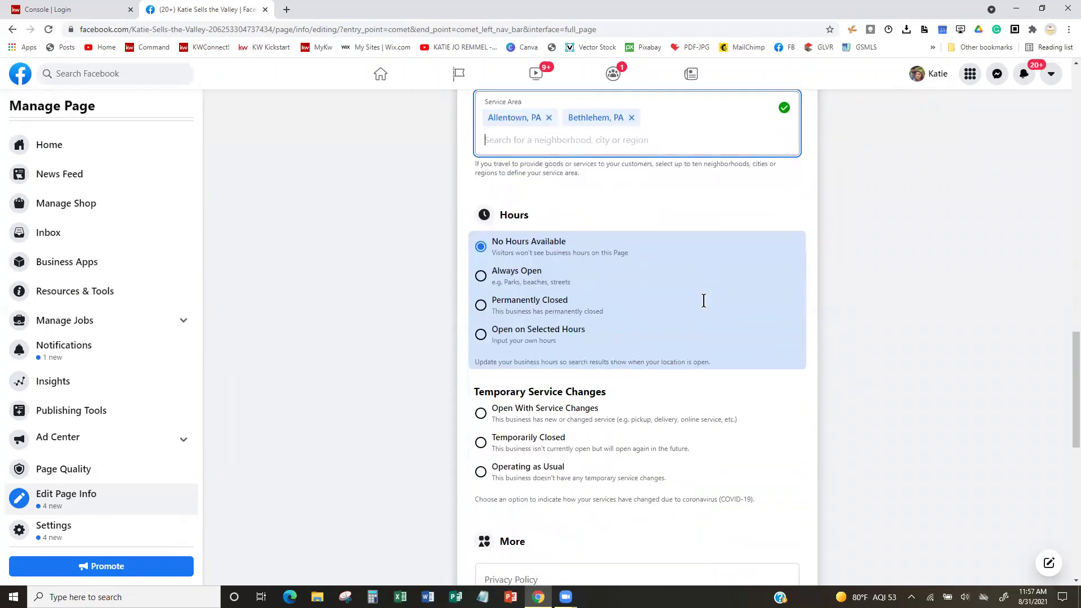
scroll(703, 301, up, 2)
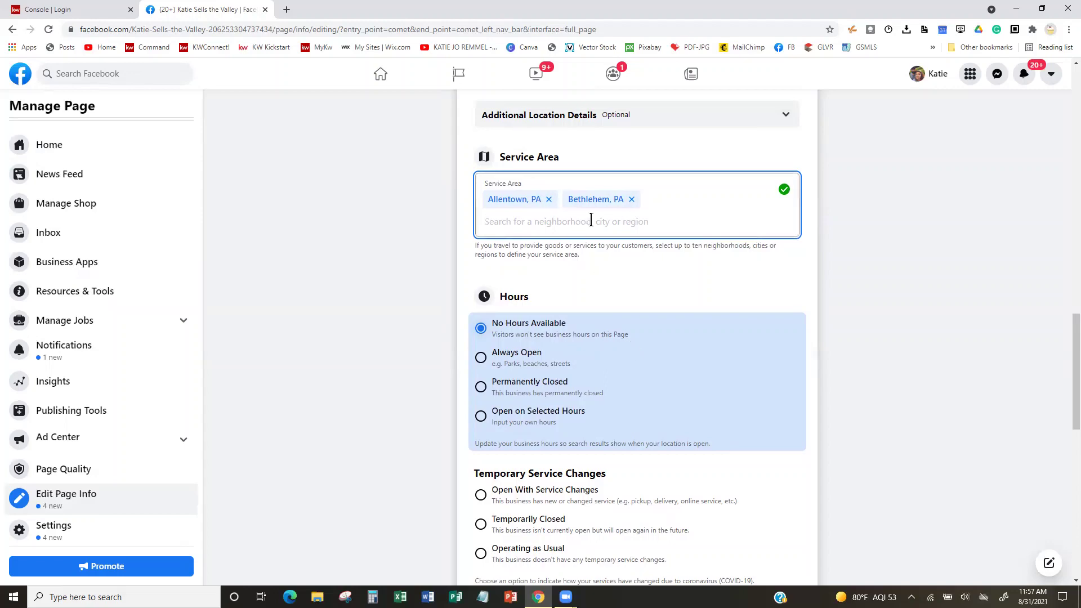
scroll(680, 178, up, 12)
scroll(680, 182, up, 7)
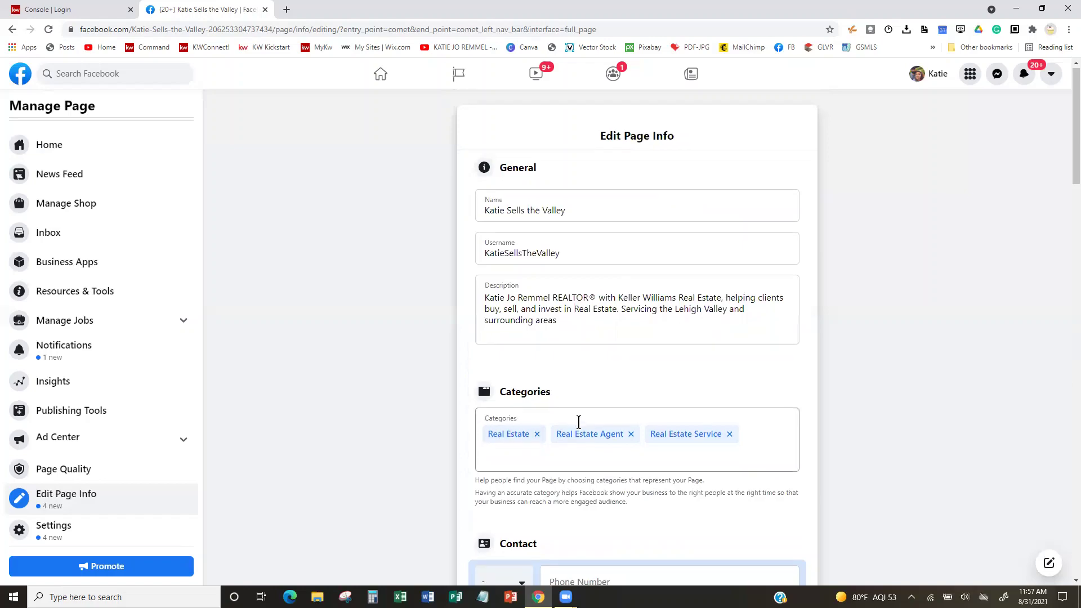
scroll(578, 422, down, 15)
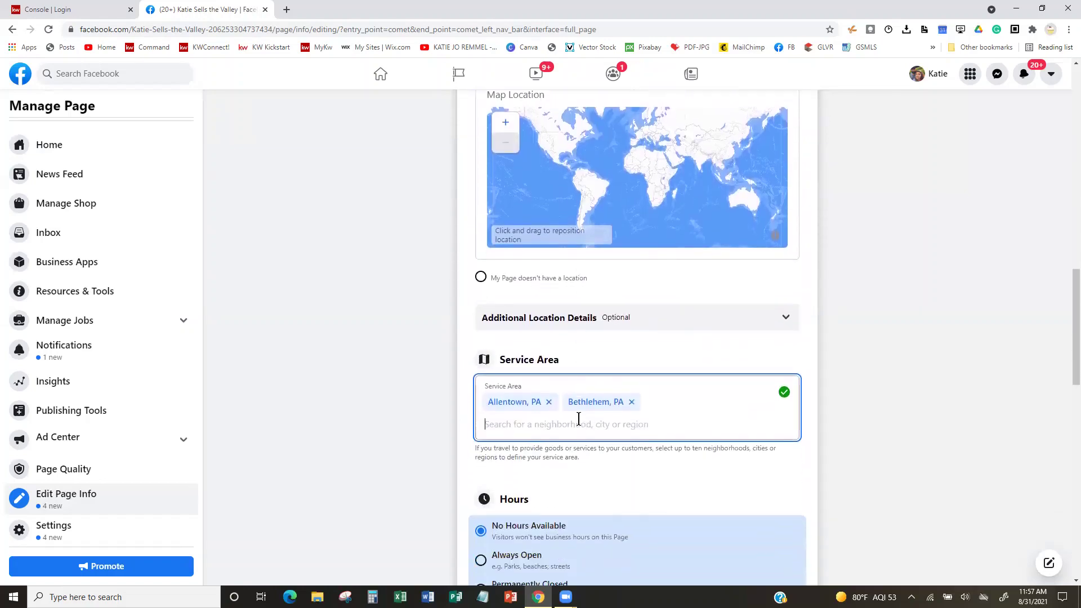
scroll(578, 419, down, 3)
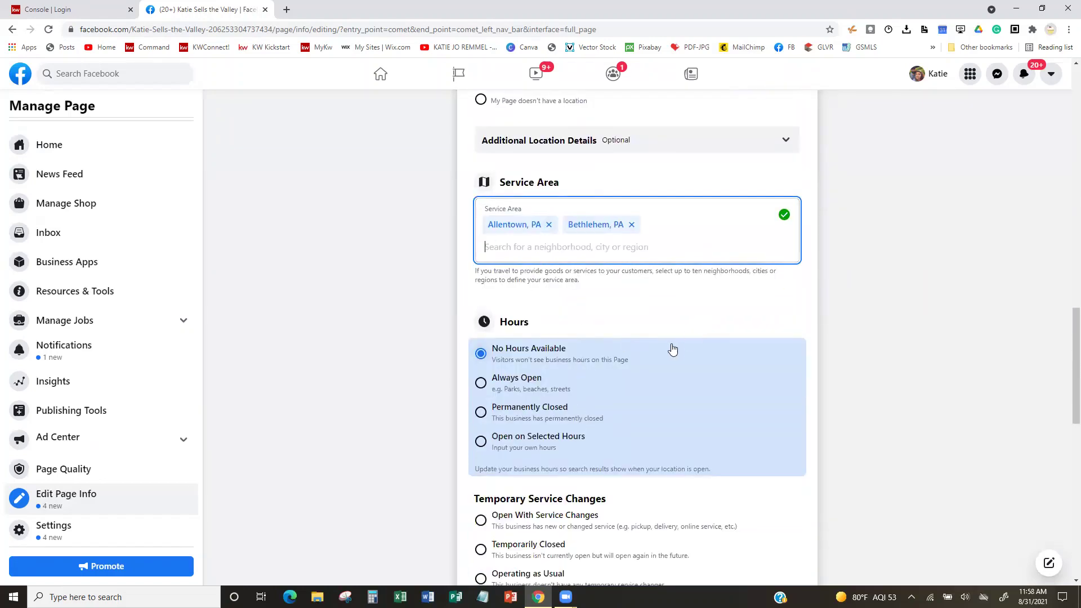
scroll(670, 348, down, 3)
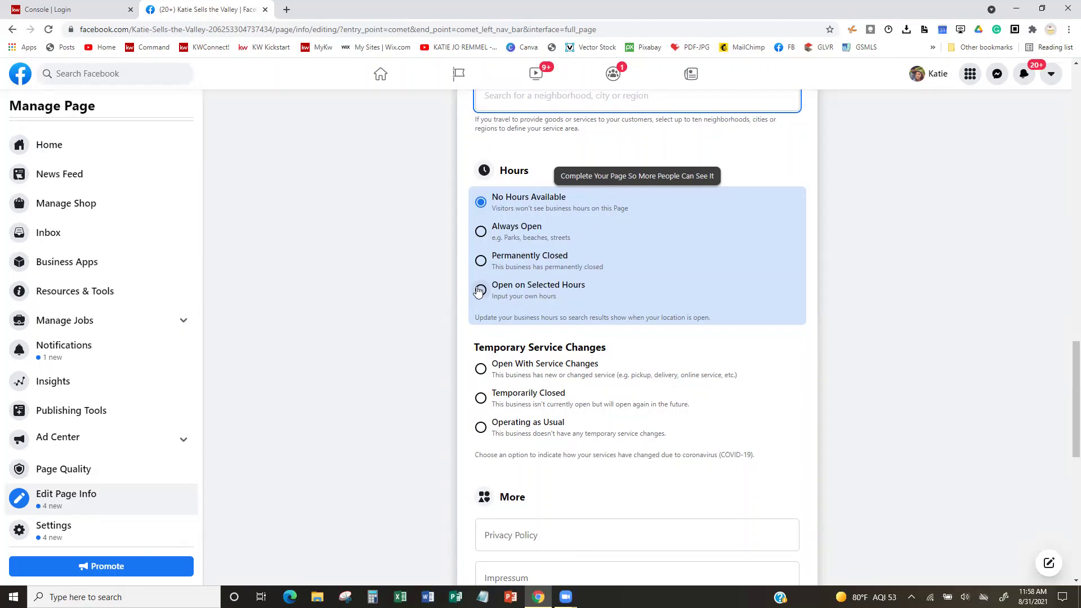
Switch Hours to Open on Selected Hours and set Monday from 9:00 AM to 7:00 PM.
click(480, 290)
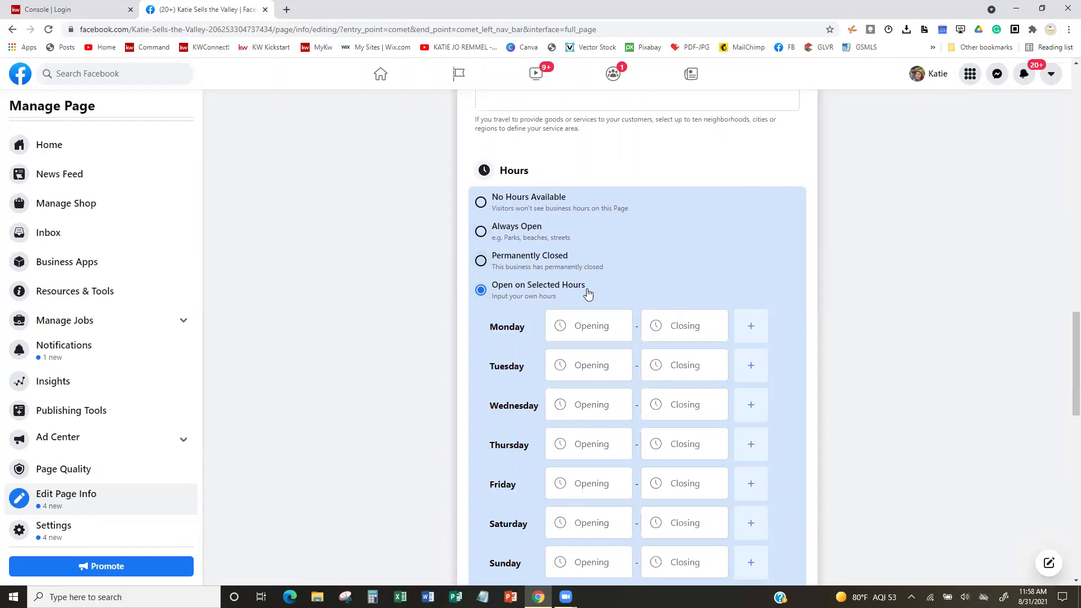
click(587, 327)
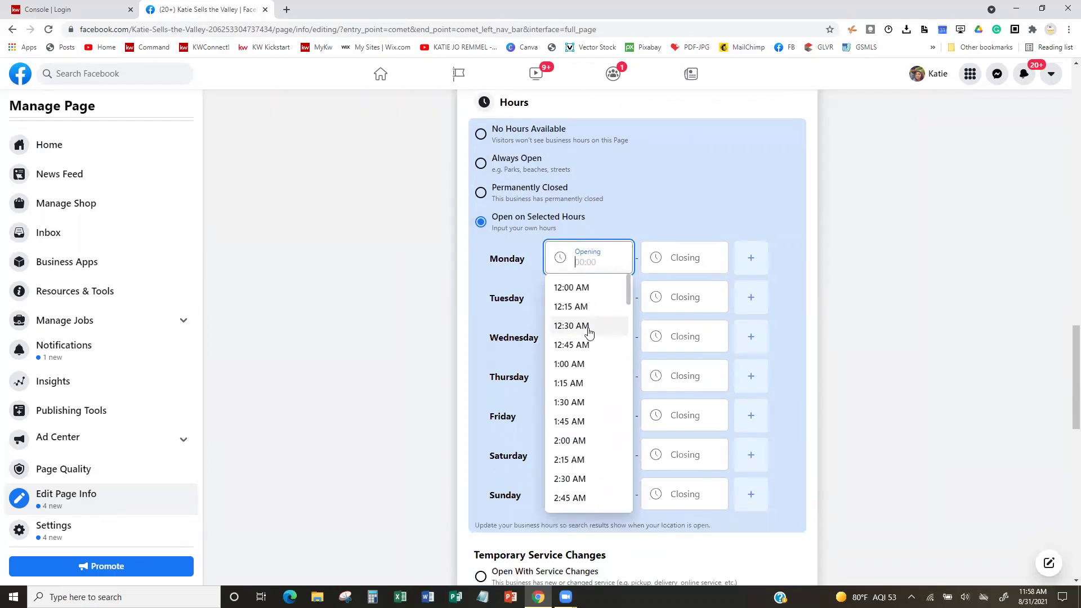
text(9)
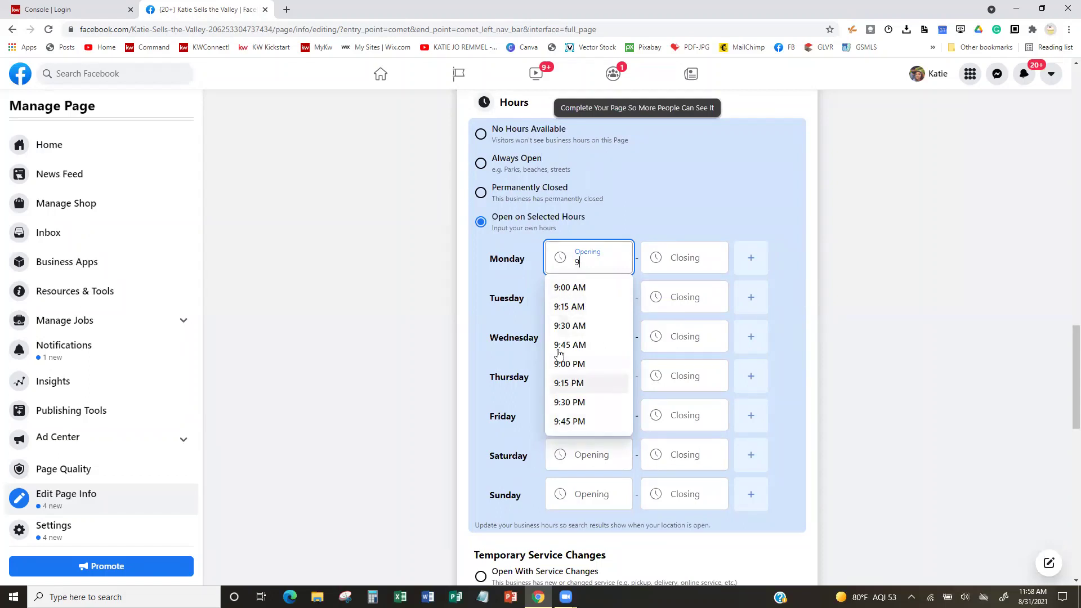
click(574, 288)
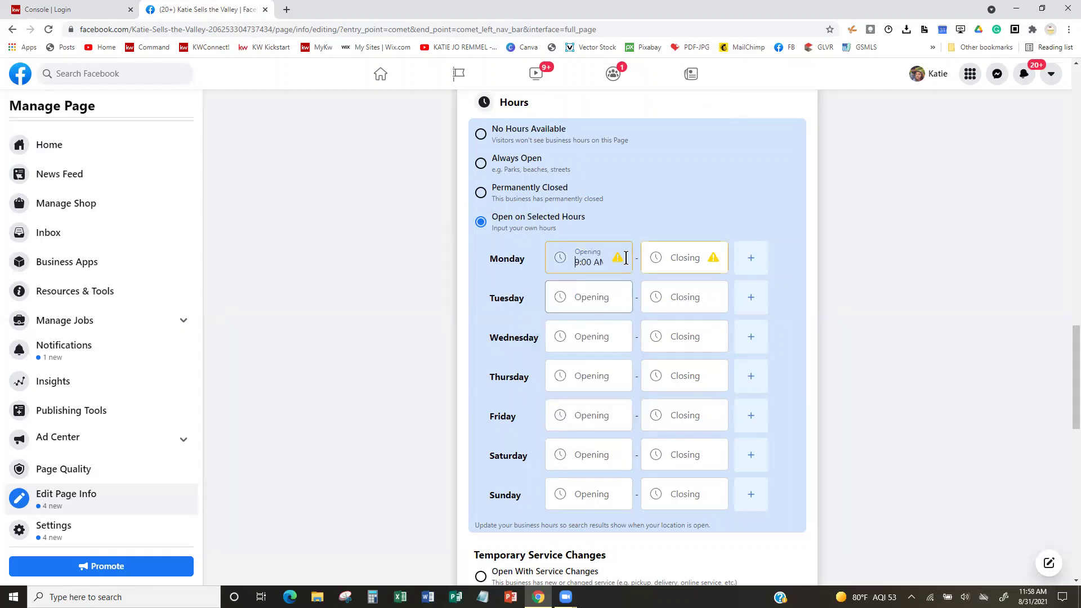
click(672, 260)
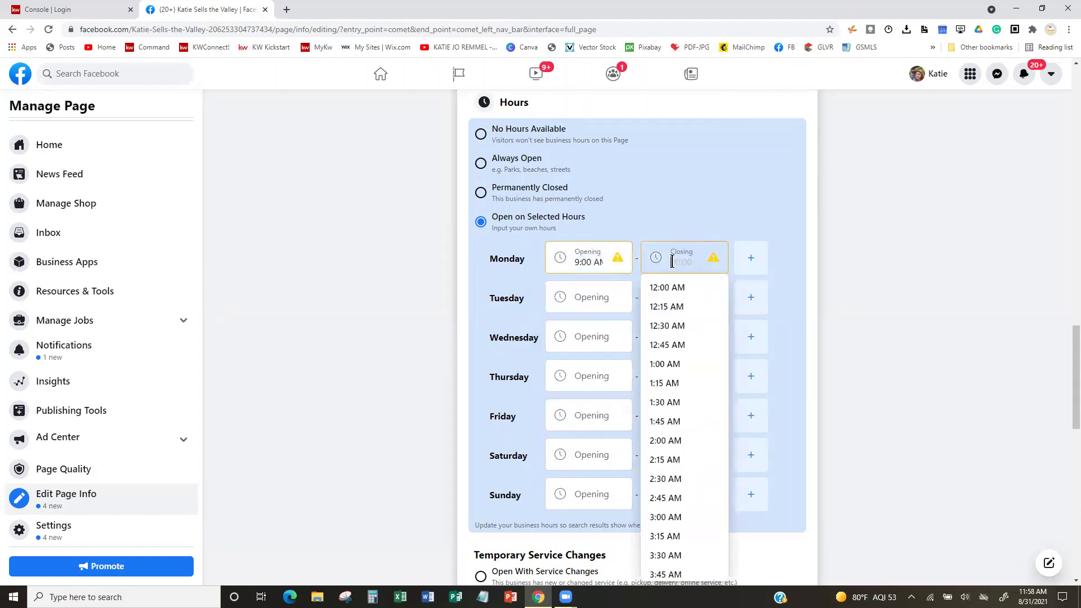
text(7)
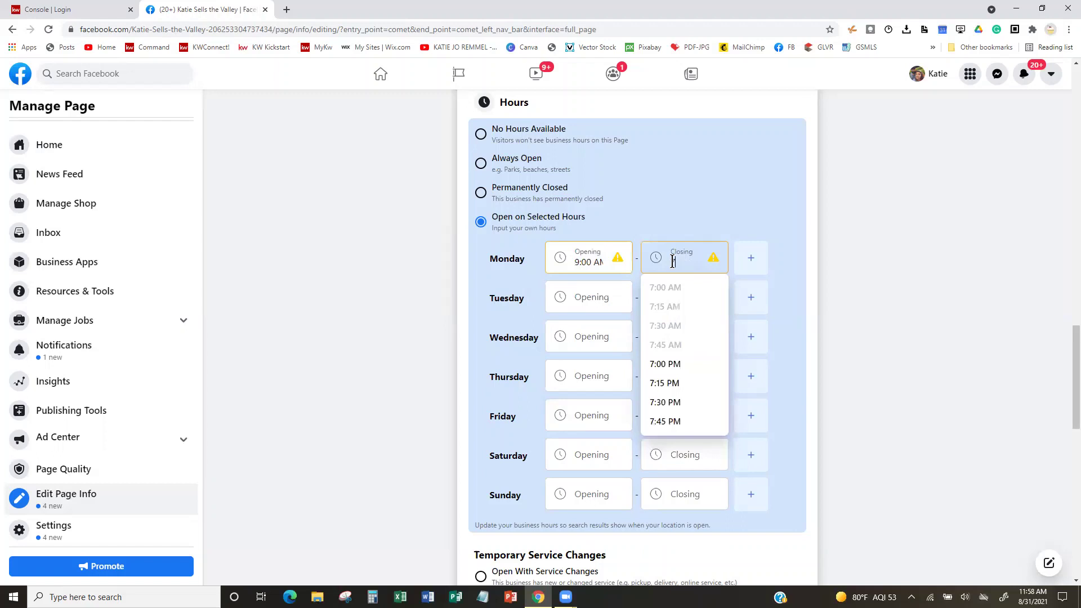
click(664, 364)
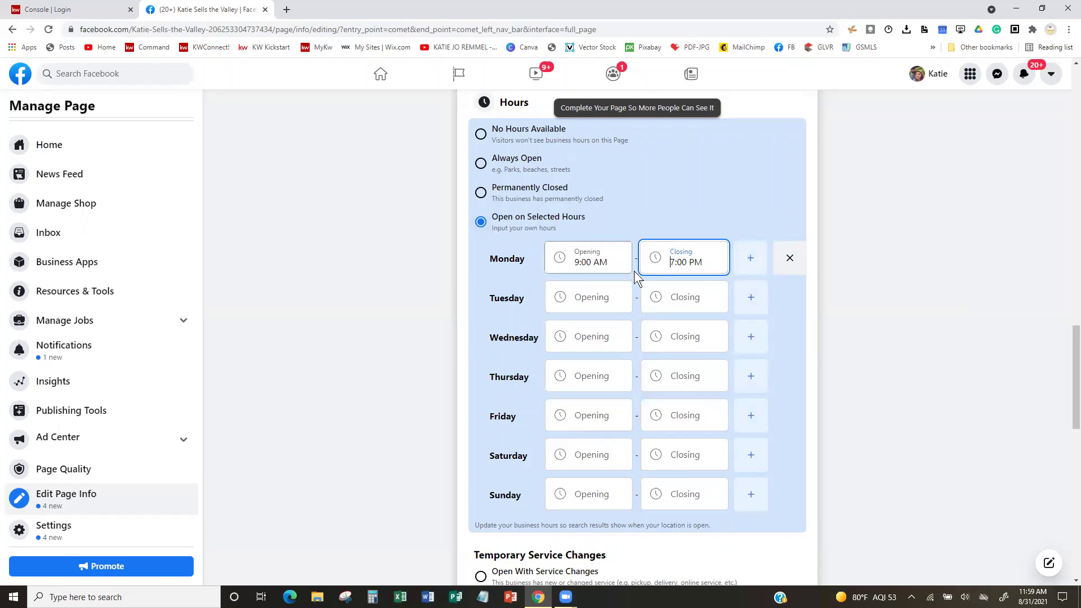
Set Tuesday's hours to 9:00 AM opening and 7:00 PM closing.
click(592, 301)
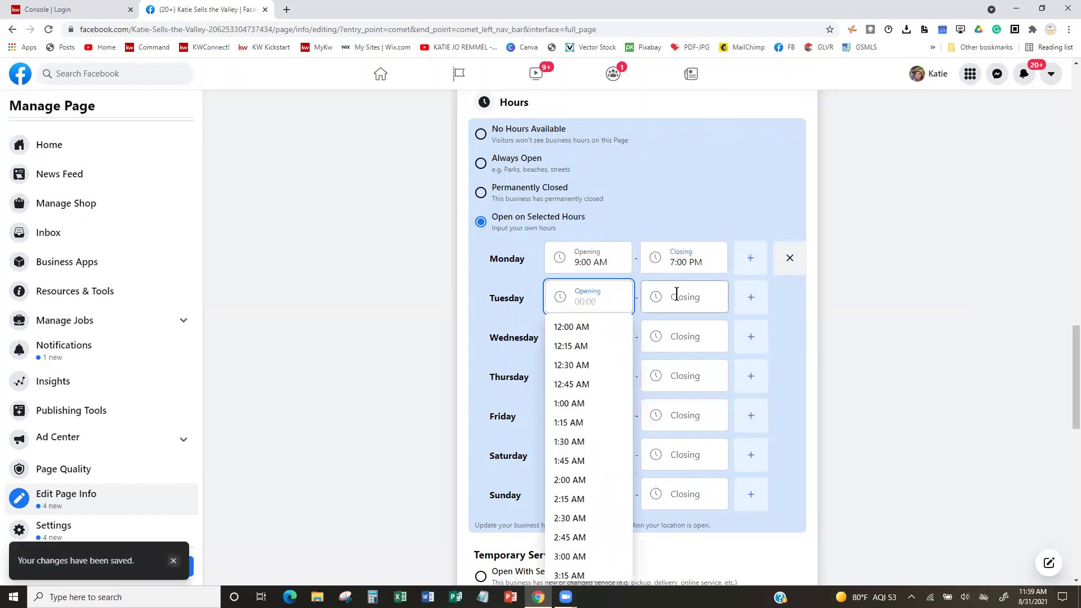
text(9)
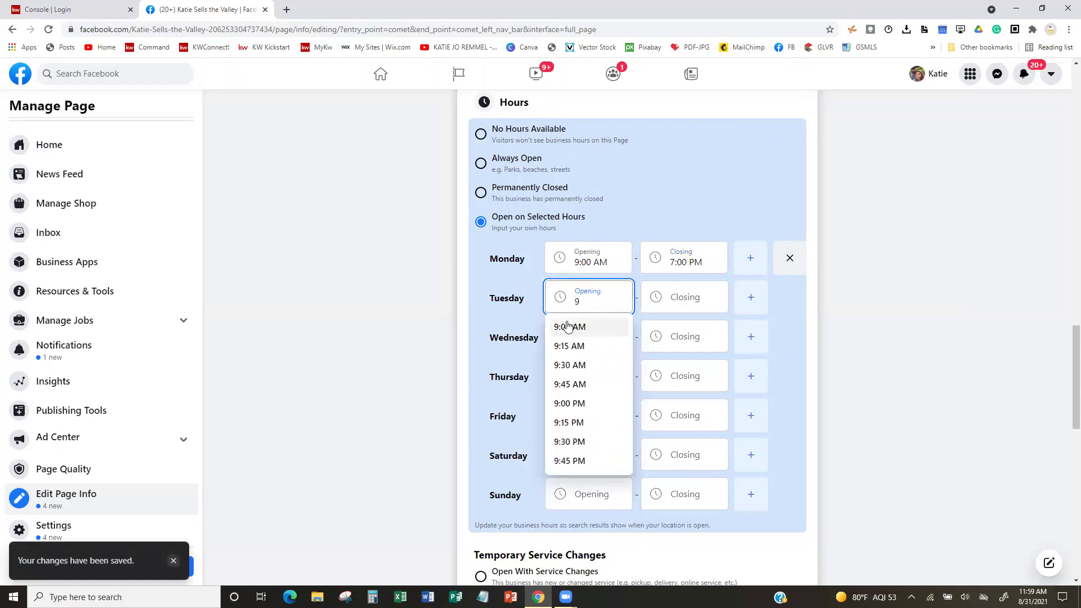
click(565, 327)
click(669, 303)
text(7)
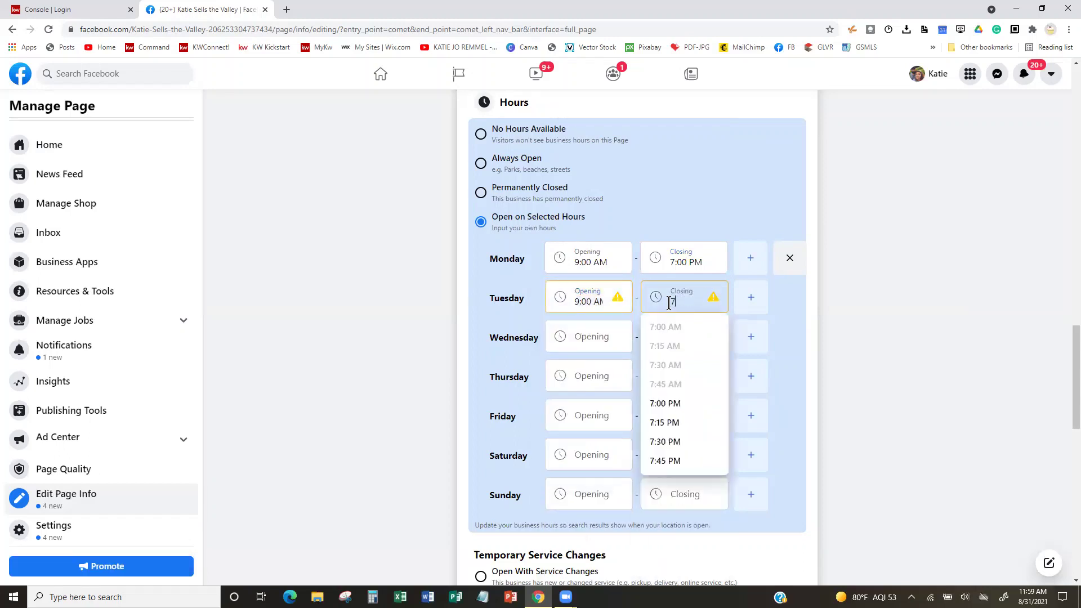
click(660, 403)
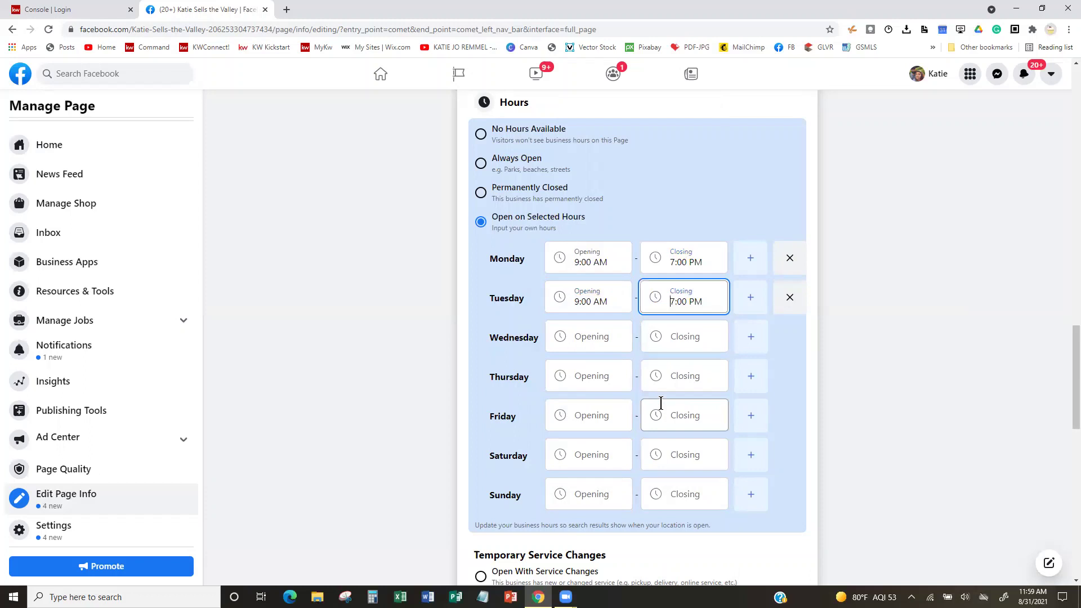
Set Wednesday's hours to 9:00 AM opening and 7:00 PM closing.
click(594, 338)
text(9)
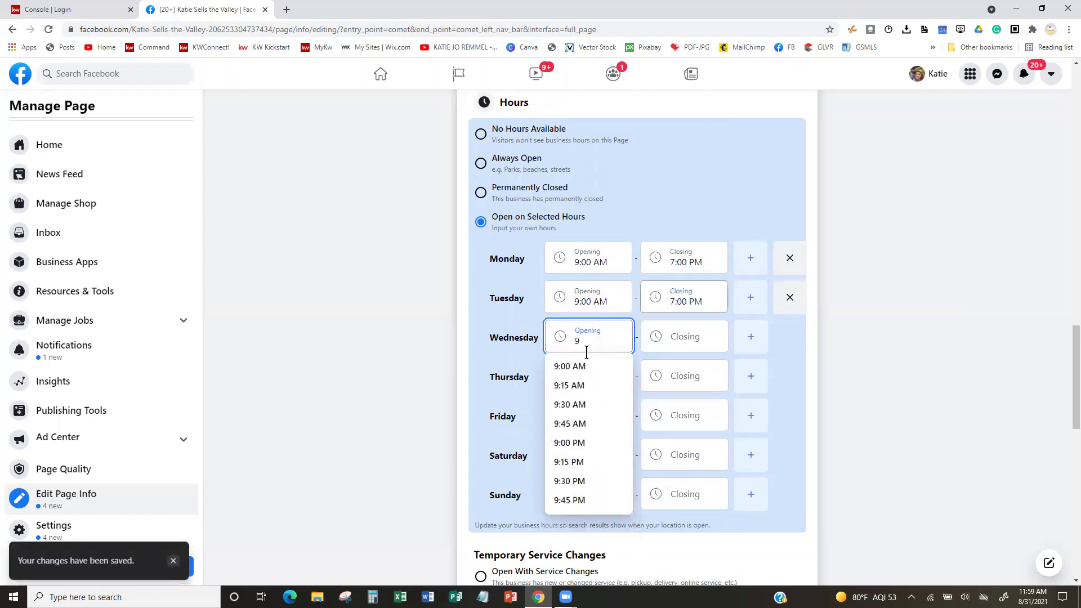
click(580, 366)
click(702, 334)
text(7)
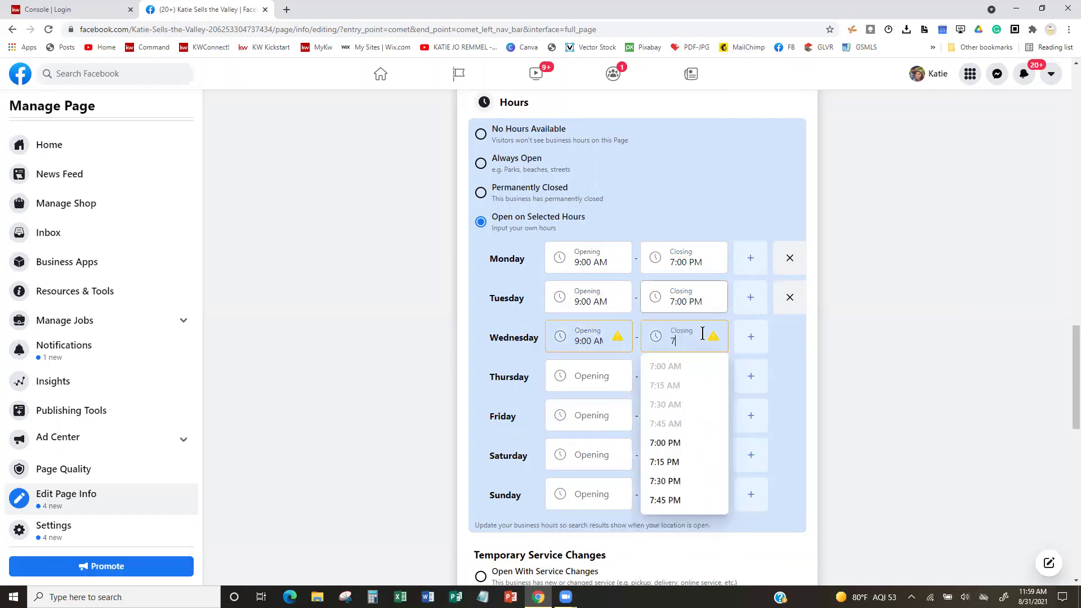
click(669, 443)
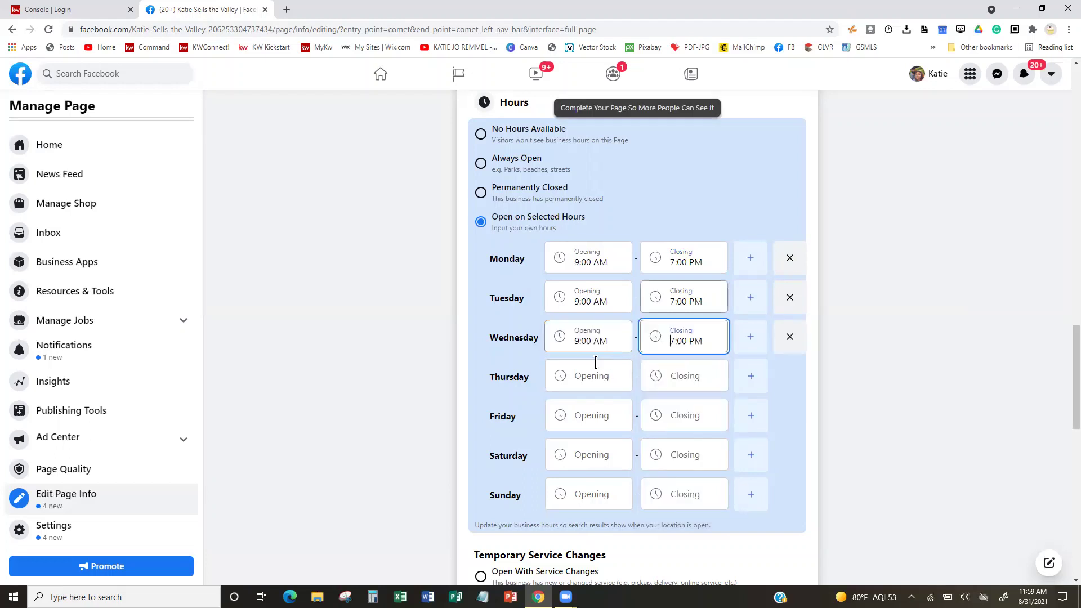
Set Thursday's hours to 9:00 AM opening and 7:00 PM closing.
click(594, 371)
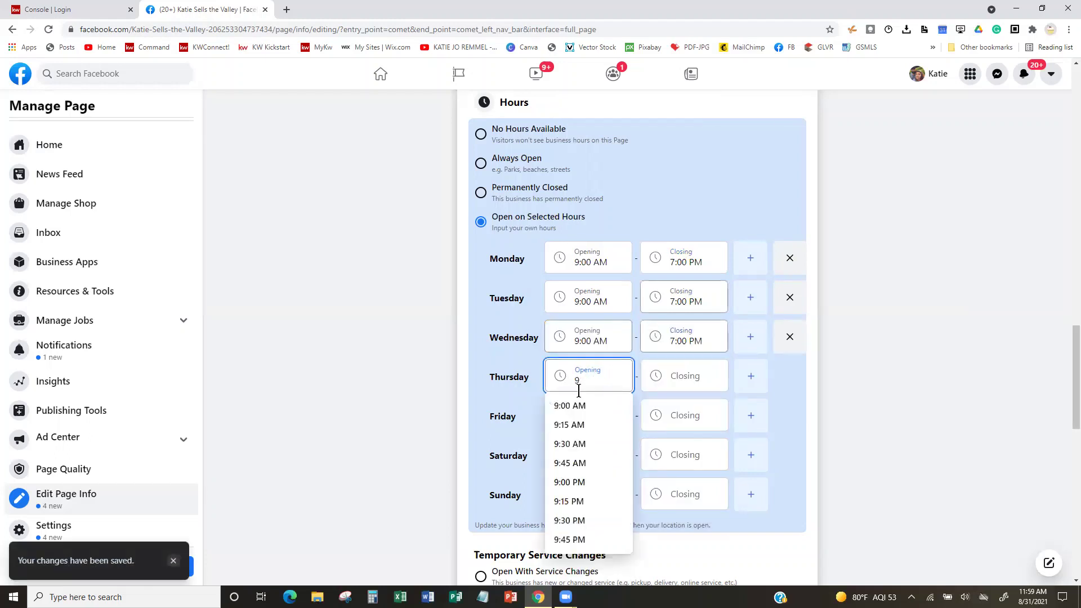
click(576, 405)
click(665, 378)
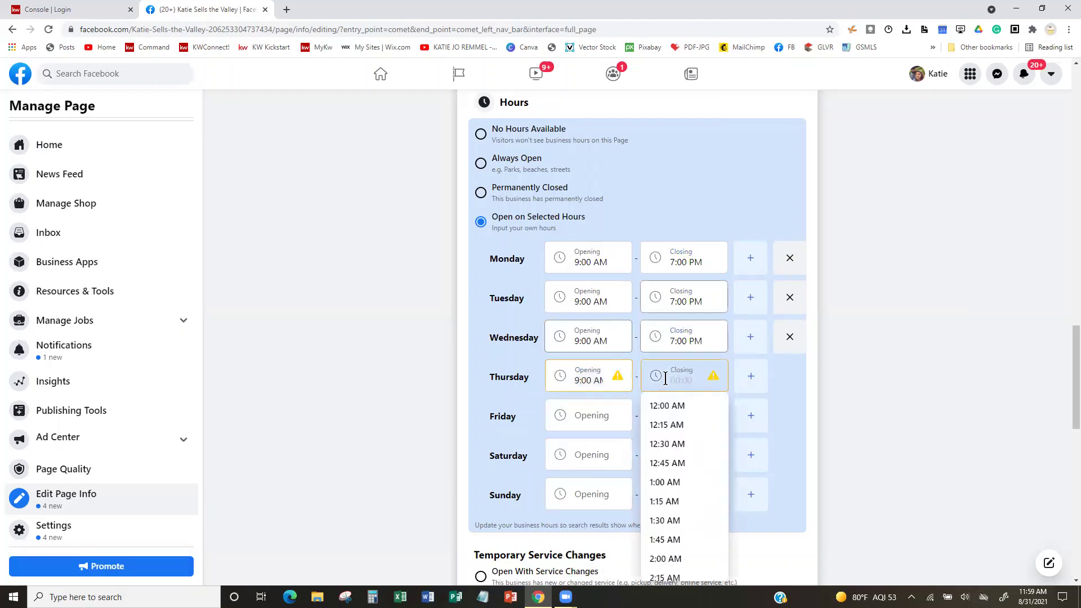
text(7)
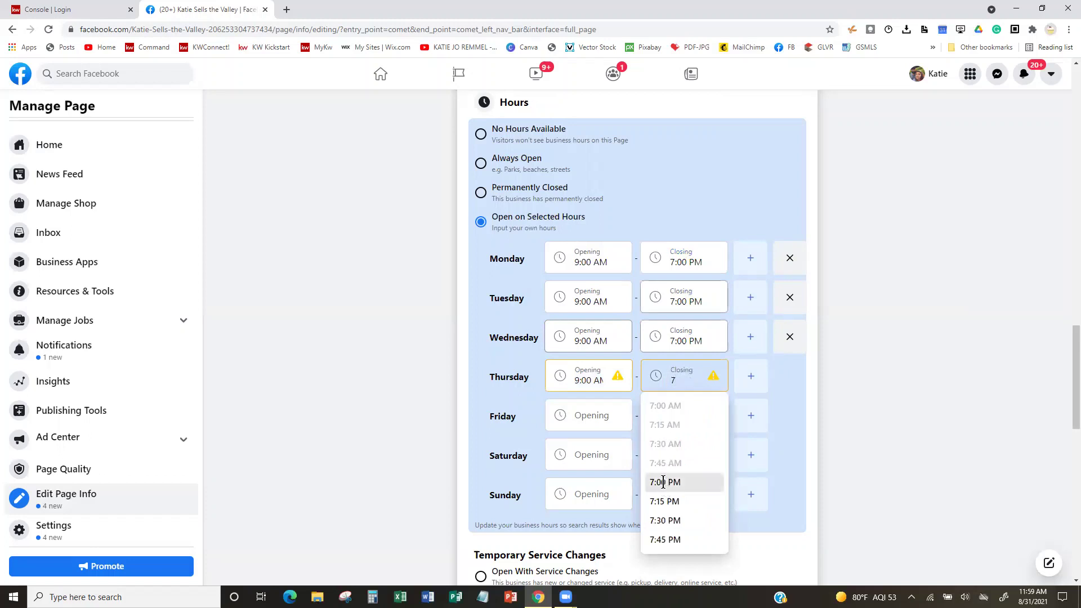
click(665, 483)
scroll(597, 360, down, 2)
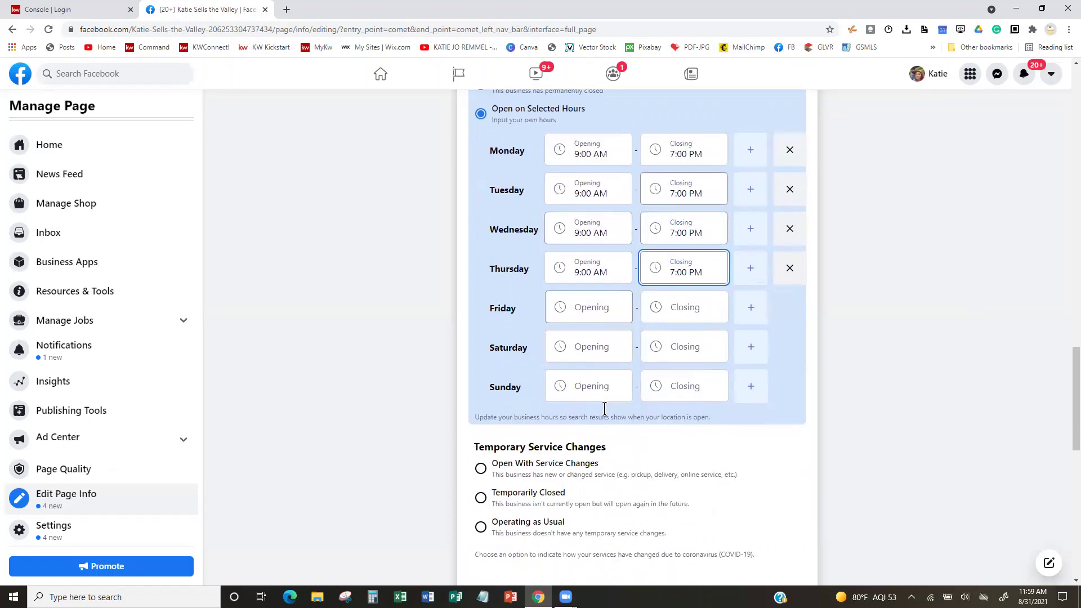
Set Friday's hours to 9:00 AM opening and 7:00 PM closing.
click(590, 304)
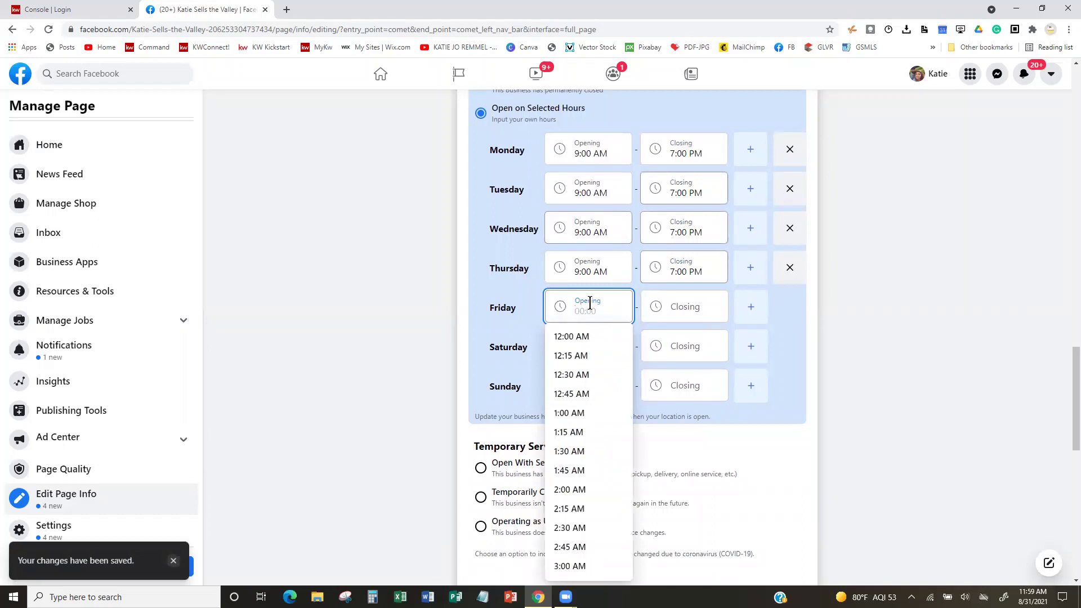
text(9)
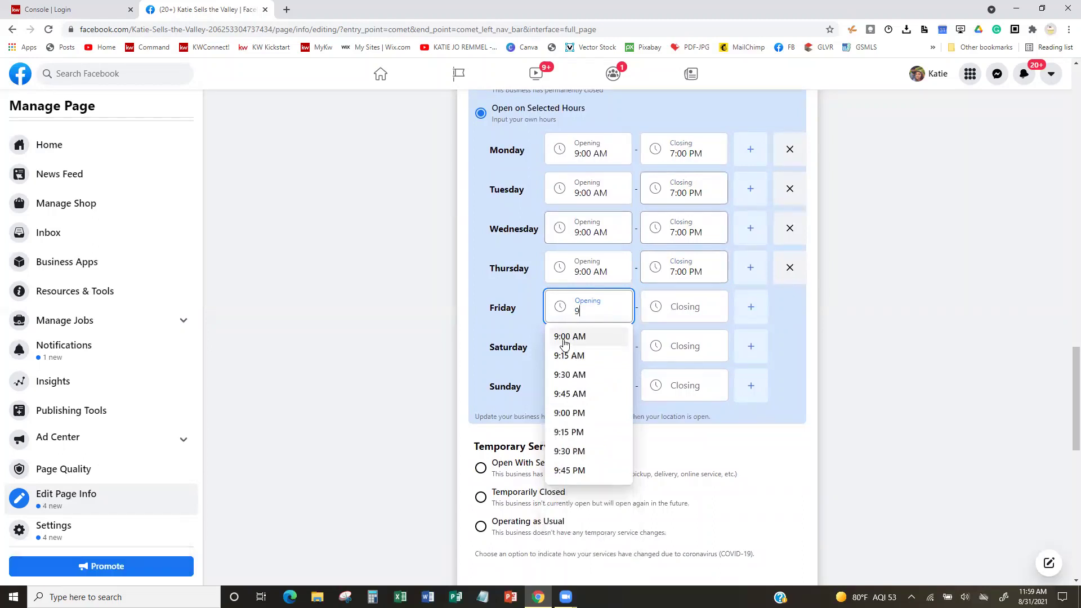
click(569, 336)
click(682, 315)
text(7)
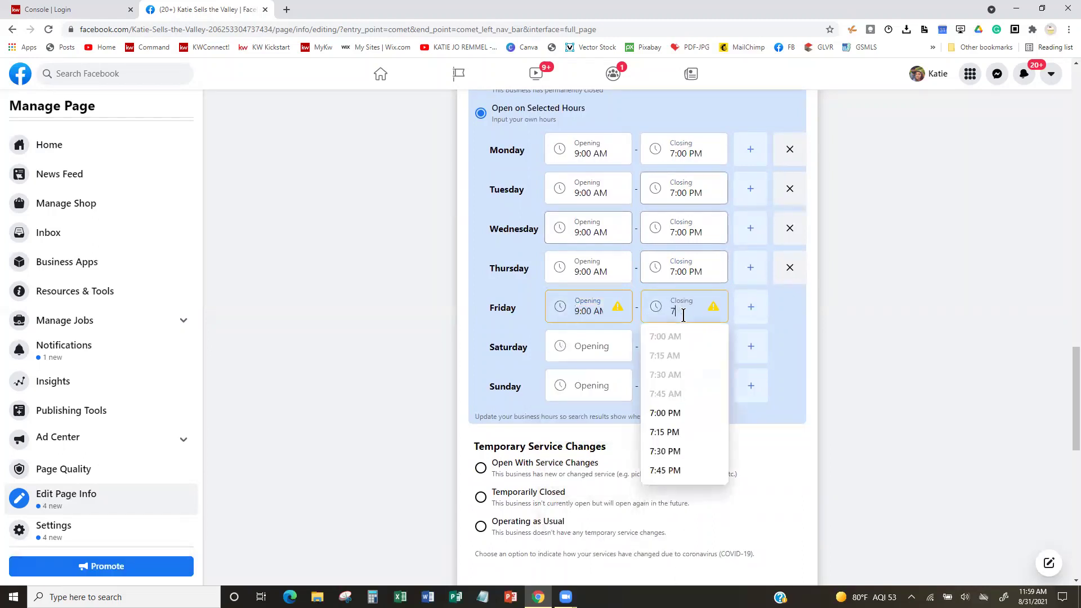
click(663, 412)
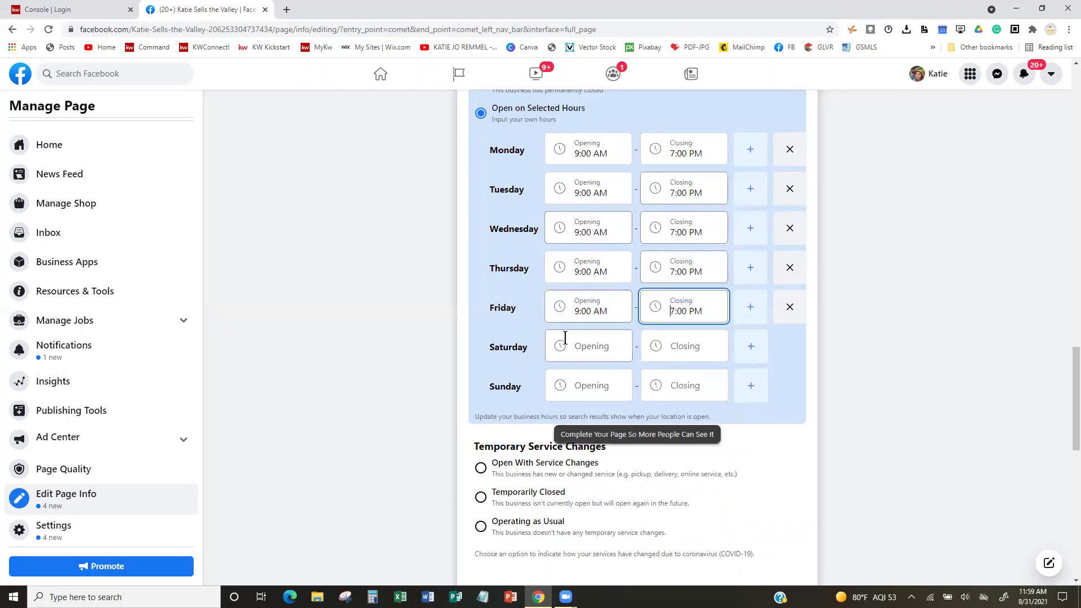
Set Saturday to 10:00 AM–5:00 AM and leave Sunday's hours blank.
click(583, 351)
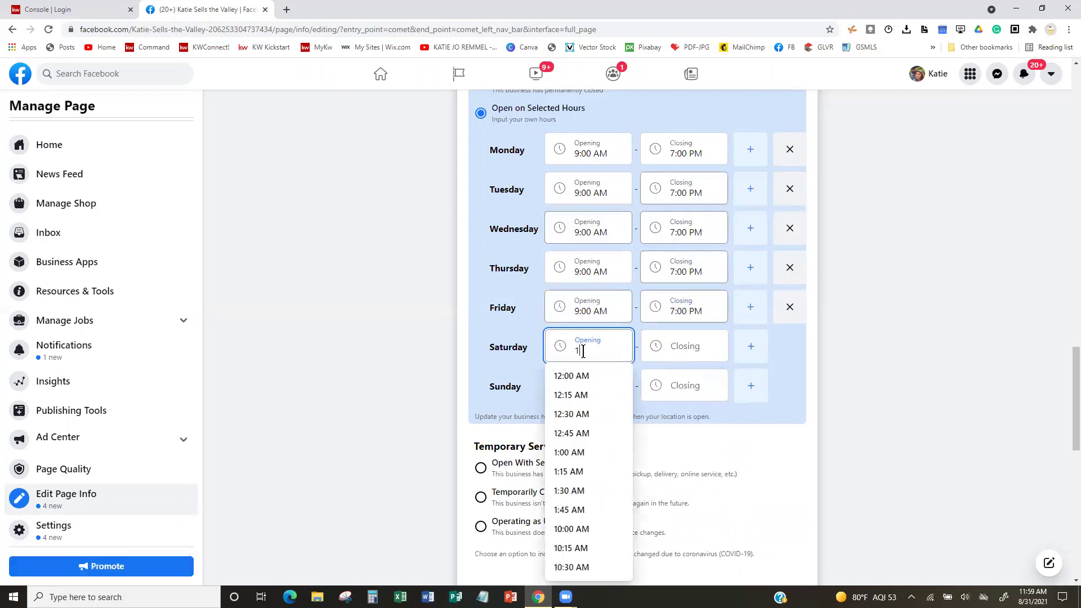
text(10)
click(577, 371)
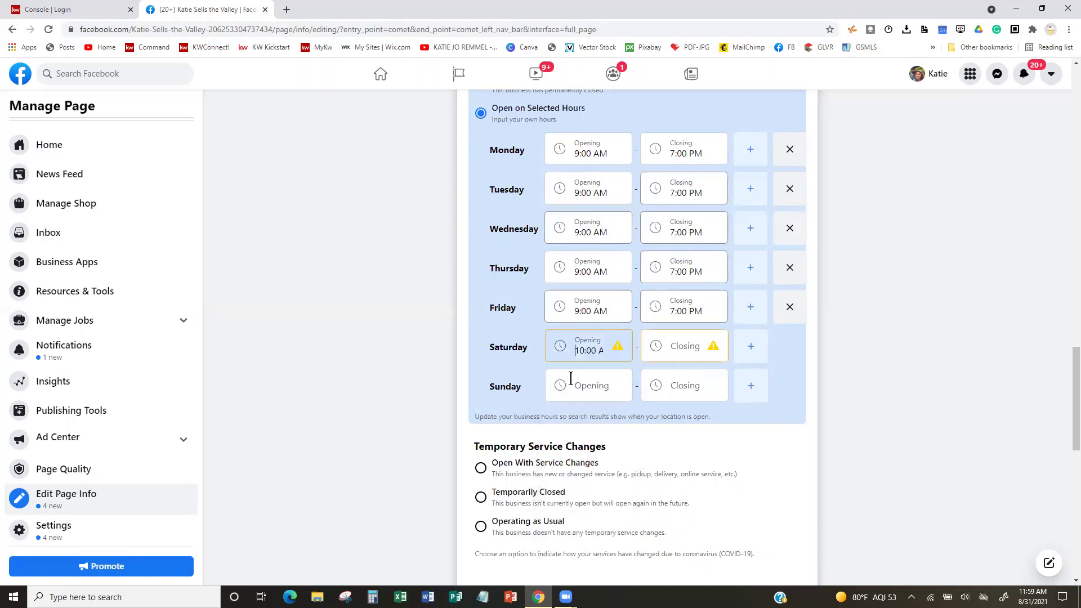
click(683, 351)
text(5)
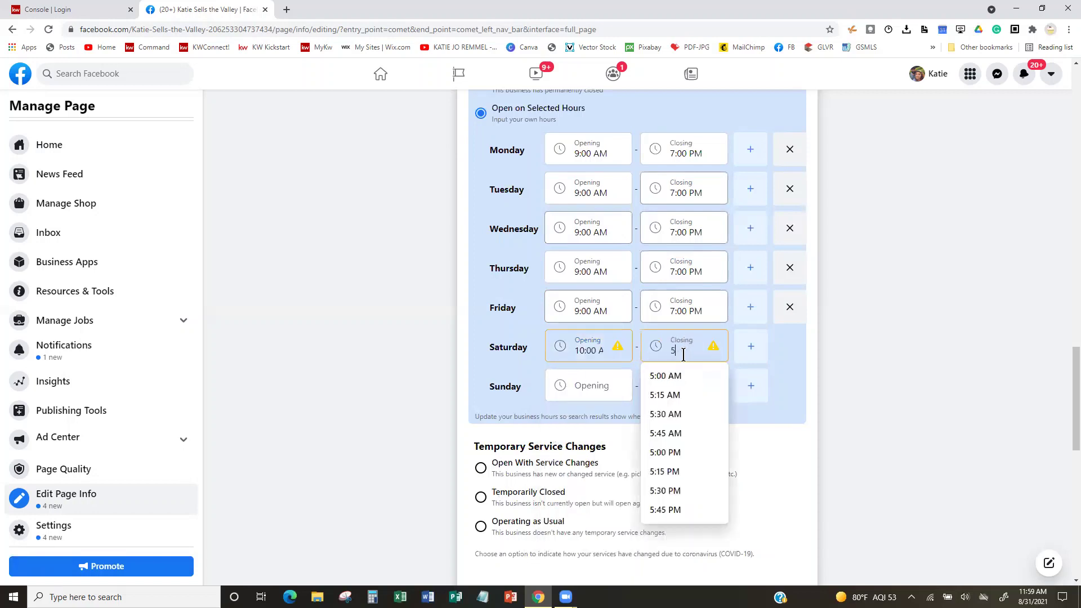
click(671, 376)
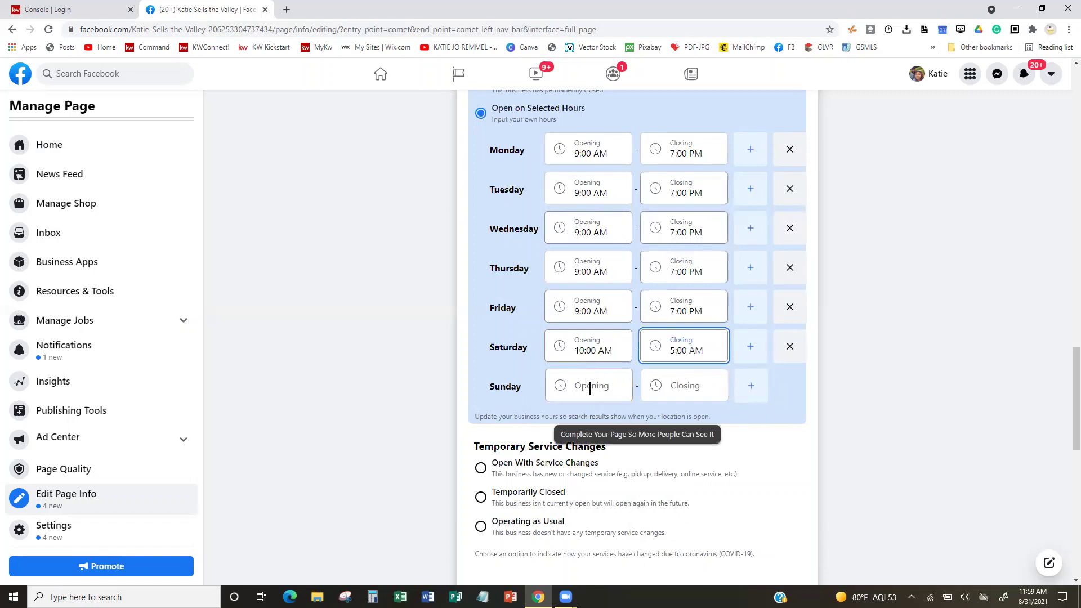
click(589, 389)
click(788, 394)
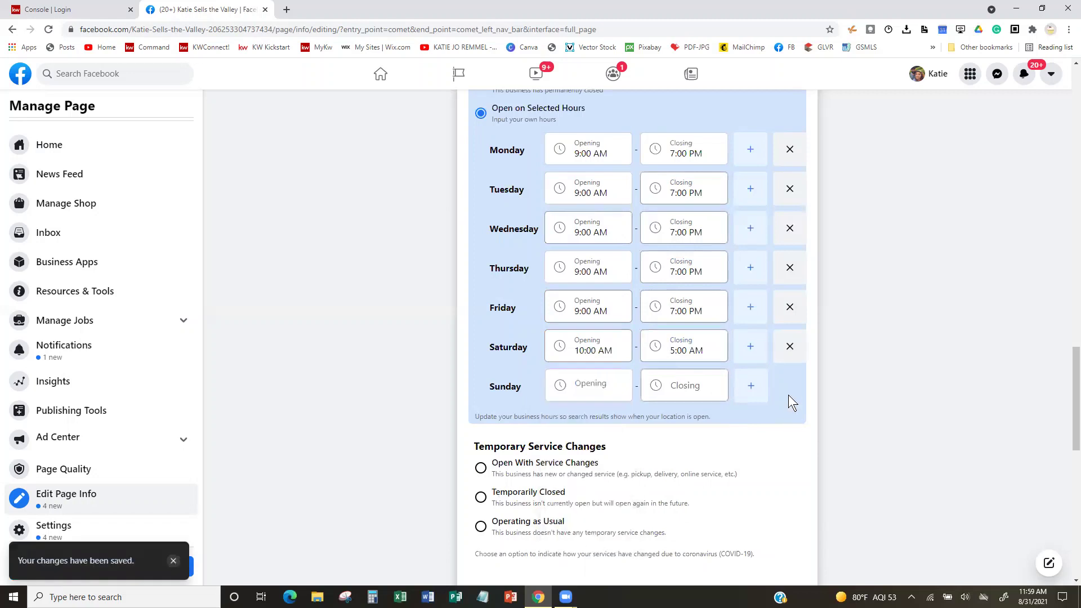
scroll(788, 388, down, 1)
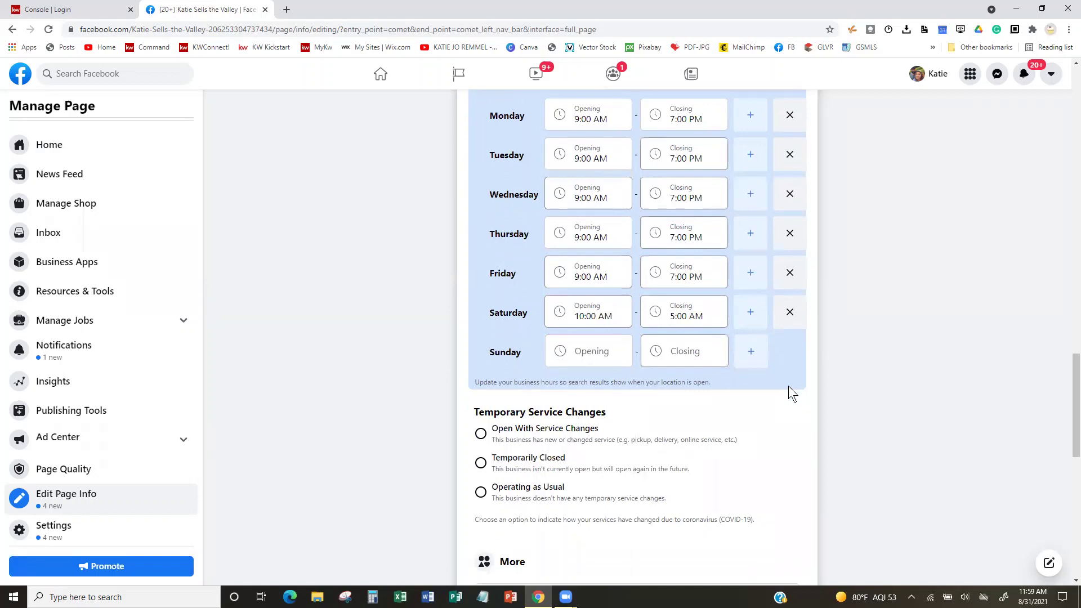
scroll(788, 386, up, 3)
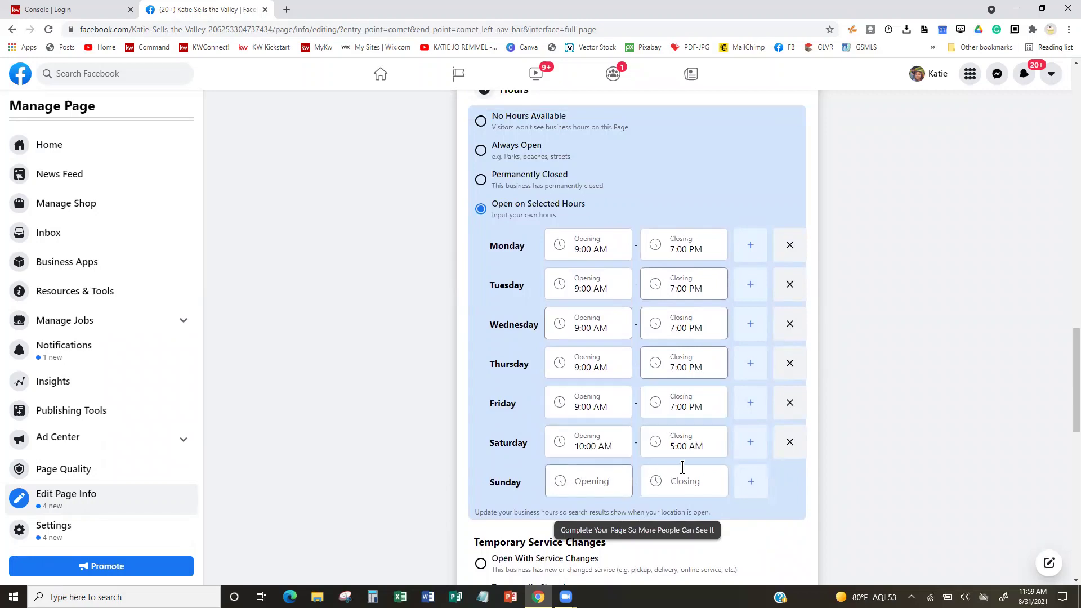
scroll(806, 321, down, 3)
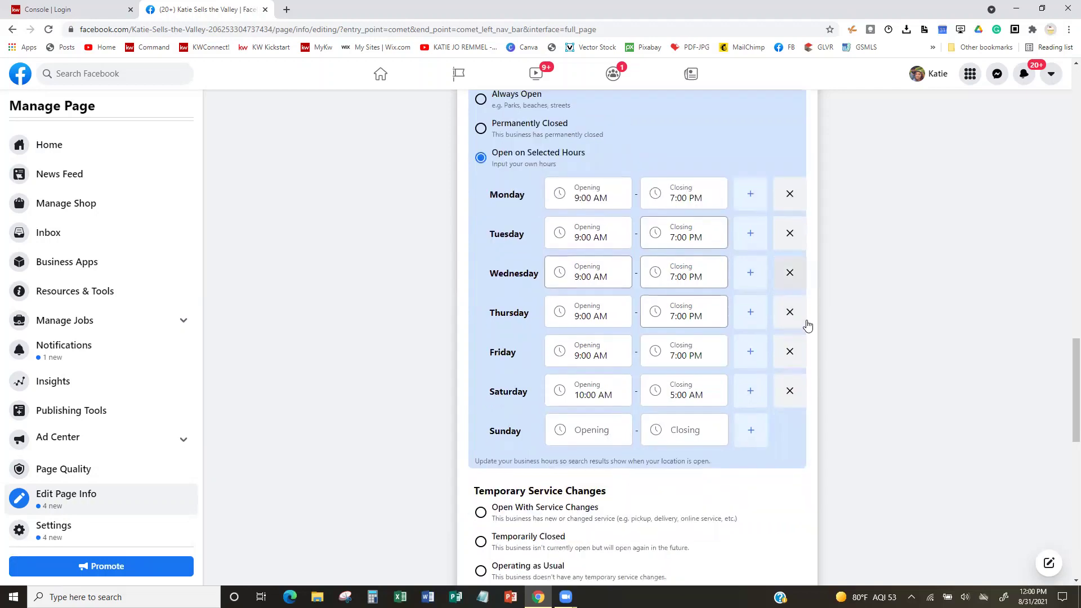
scroll(805, 315, down, 4)
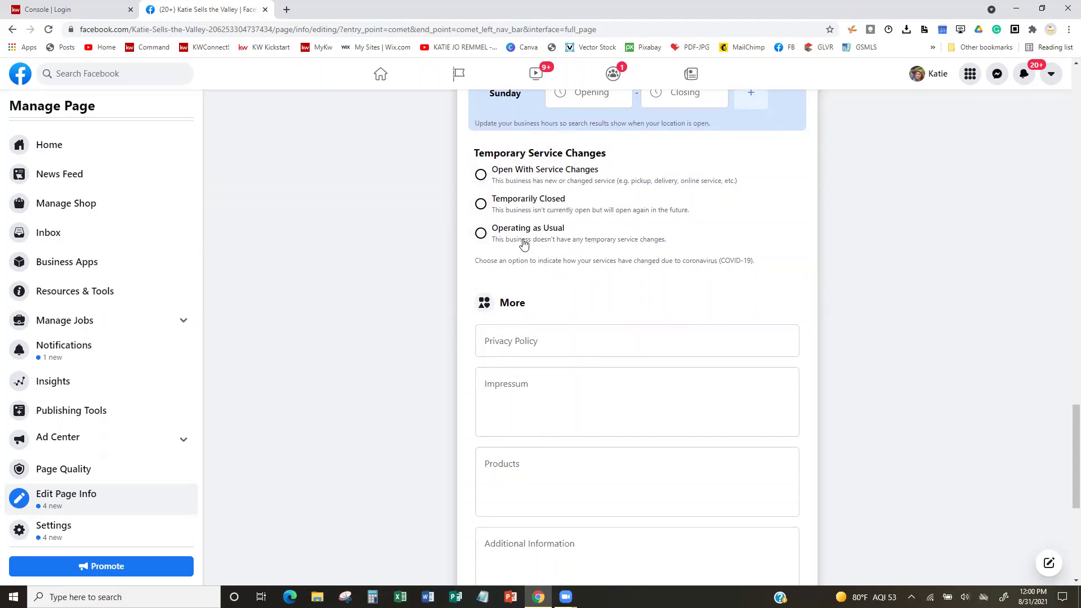
scroll(622, 253, down, 5)
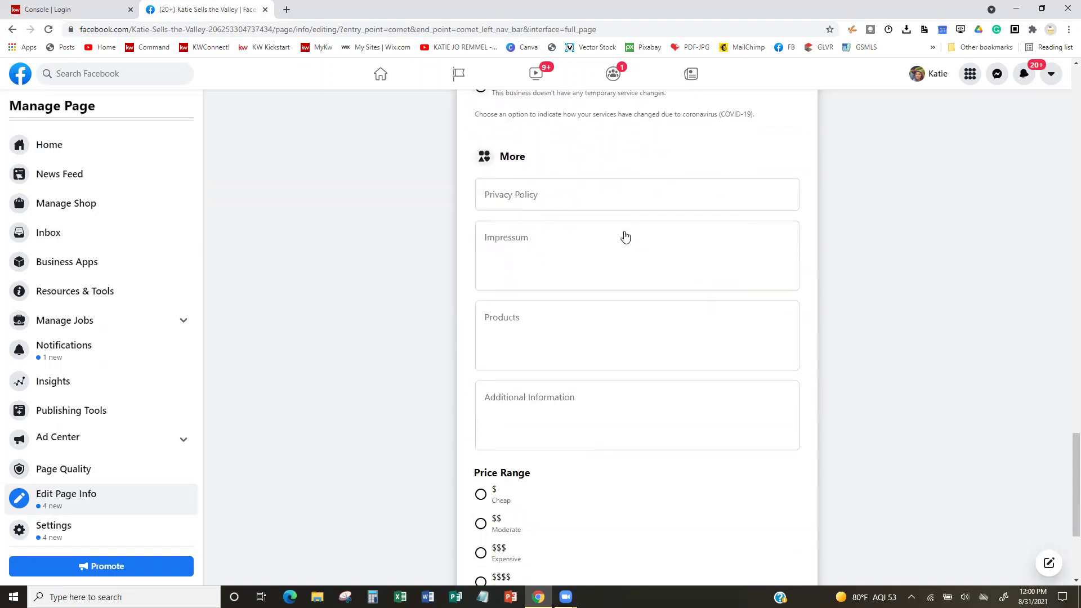
scroll(624, 224, down, 2)
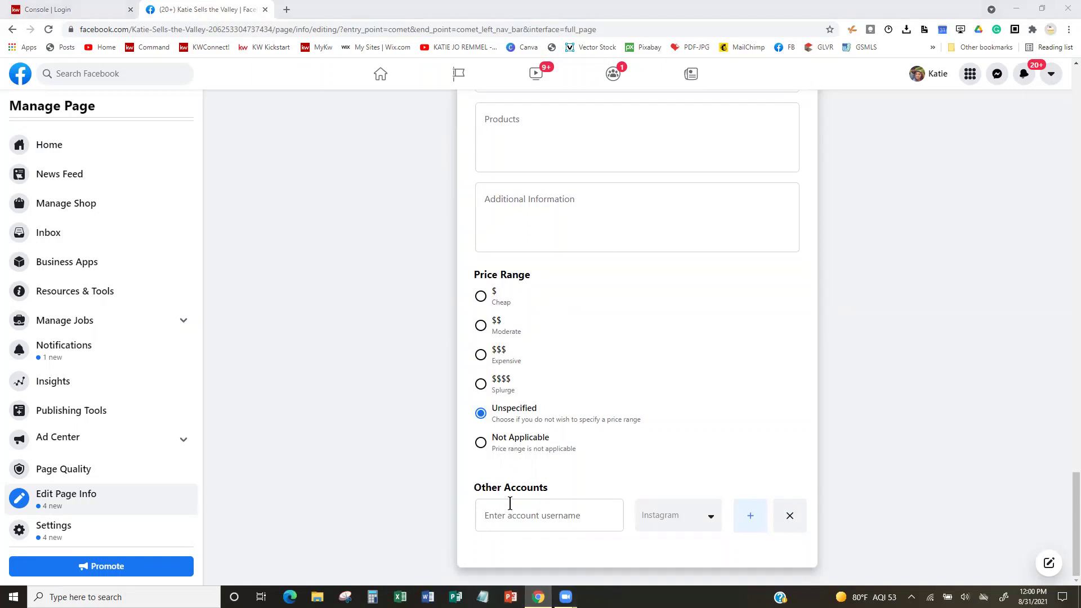
Open the Other Accounts platform dropdown to list linkable social networks, with Instagram selected.
click(529, 515)
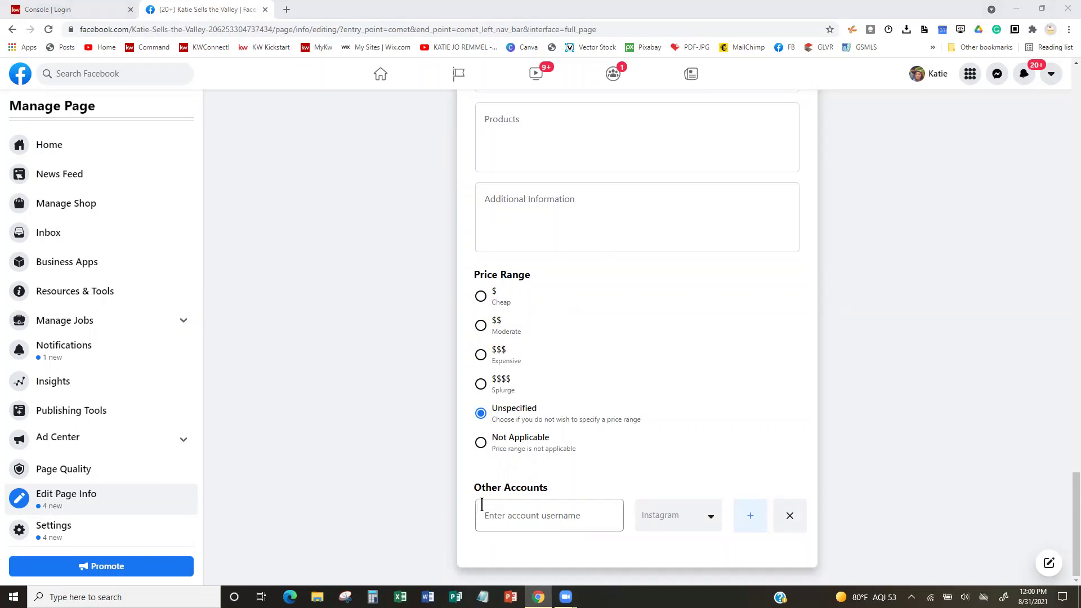
click(557, 517)
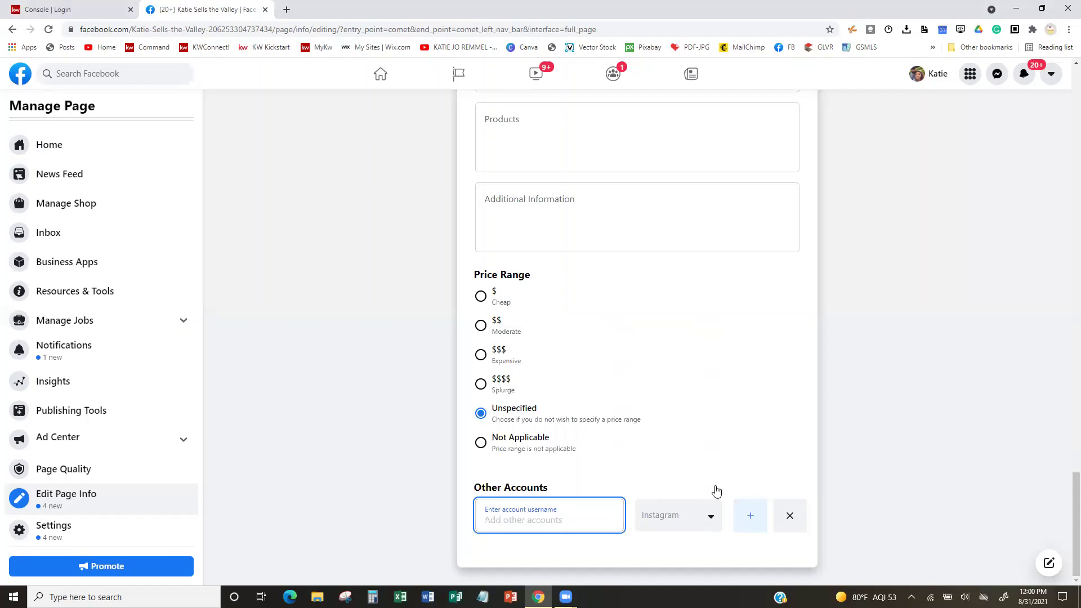
drag(1067, 495, 1066, 85)
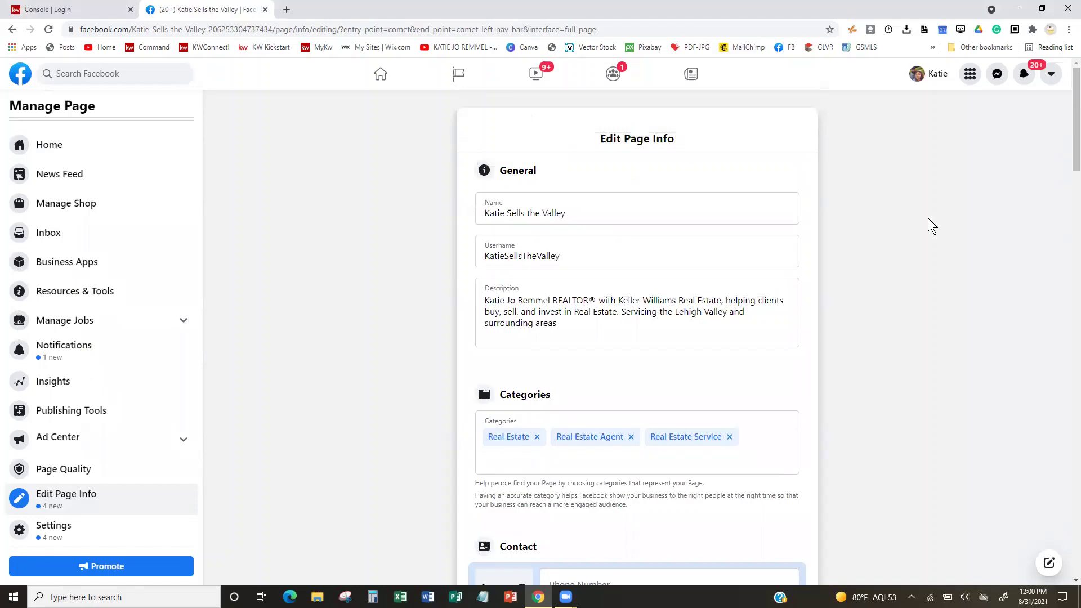
drag(1065, 113, 1064, 512)
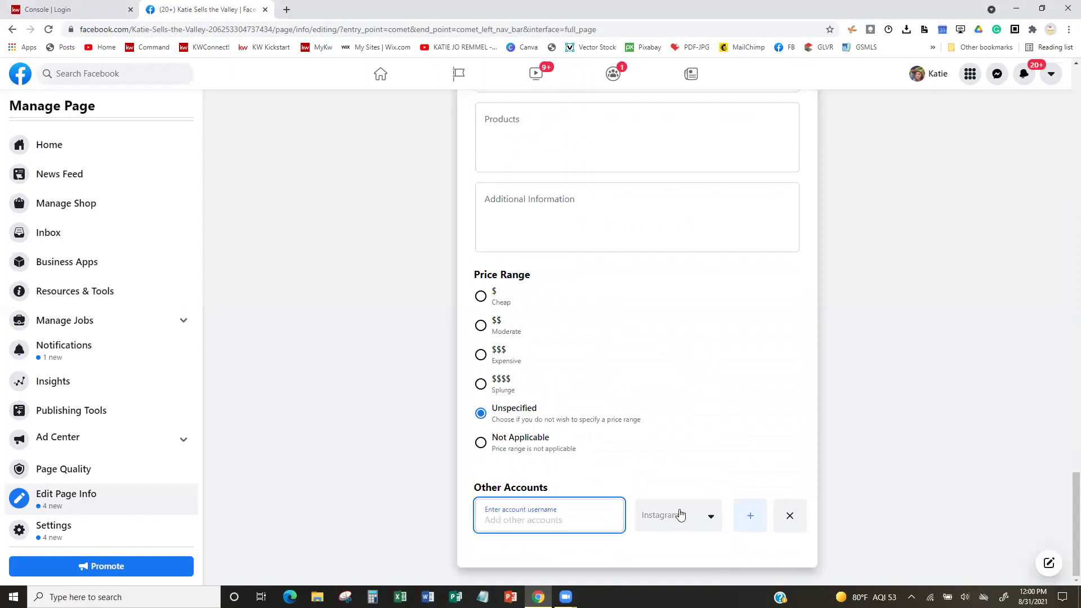
click(697, 527)
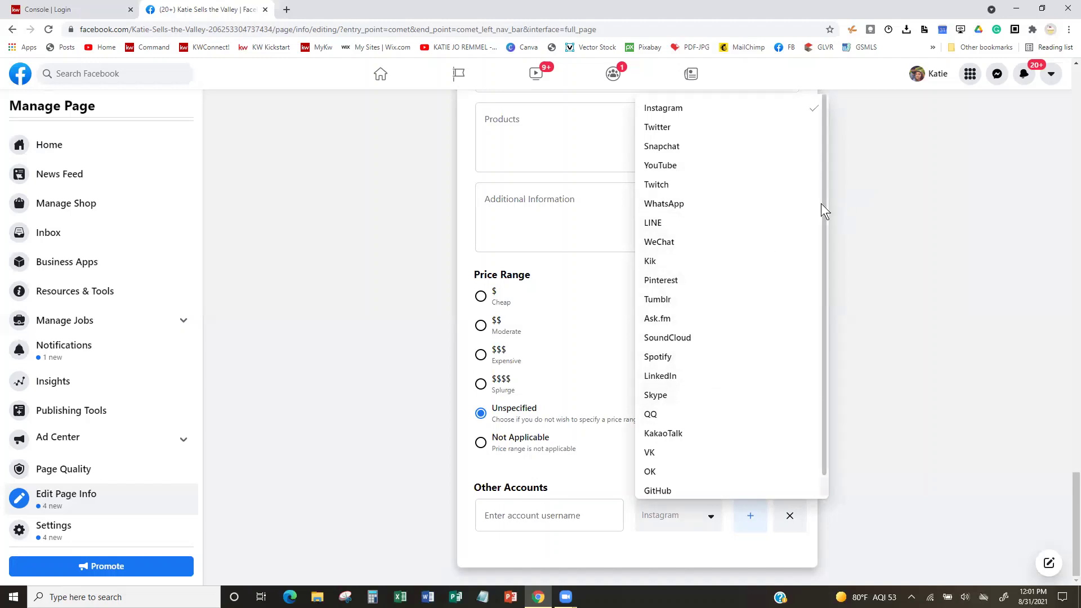
drag(825, 206, 828, 247)
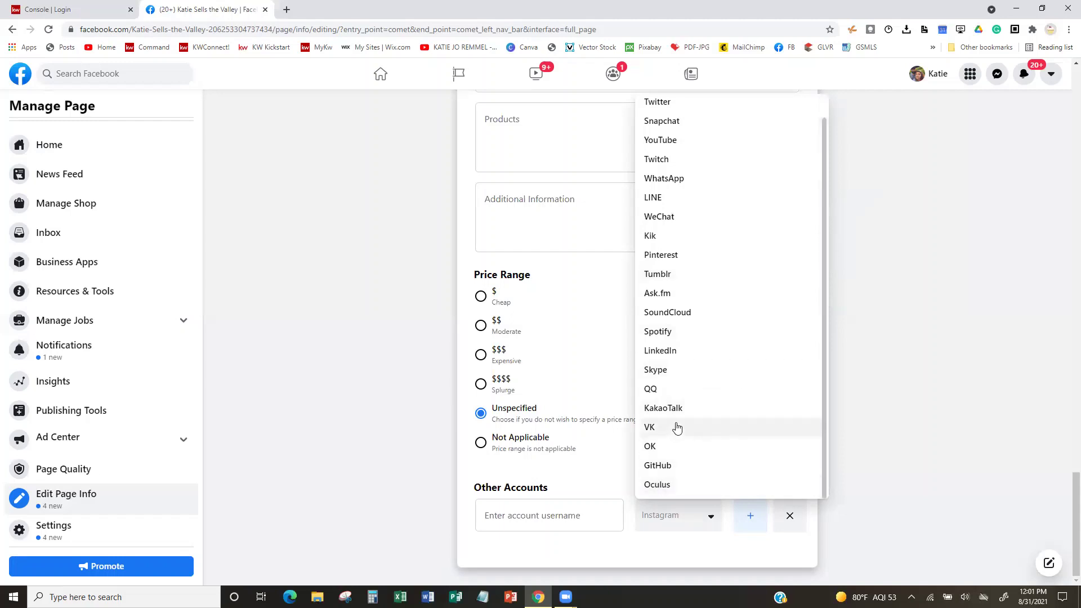
click(861, 241)
click(694, 520)
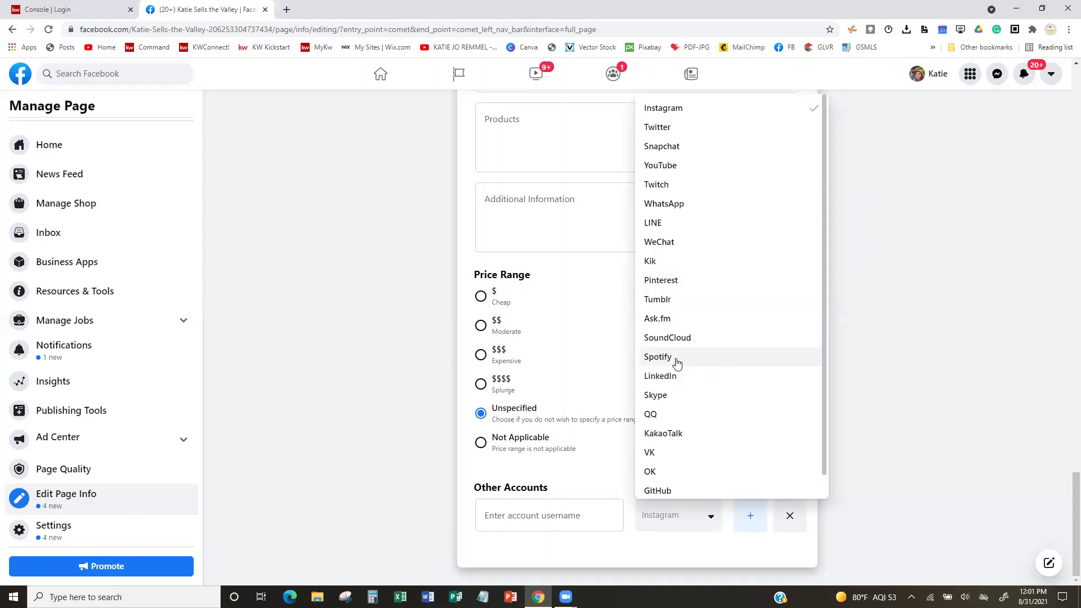
Close the network list keeping Instagram, then scroll through Edit Page Info from Price Range to General.
click(905, 380)
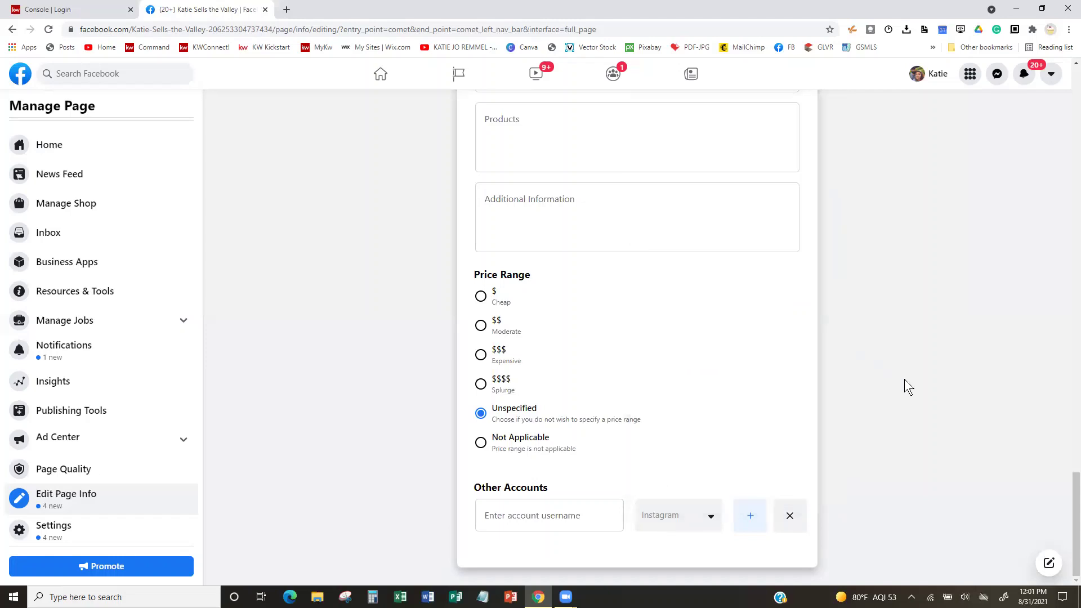
scroll(904, 379, up, 20)
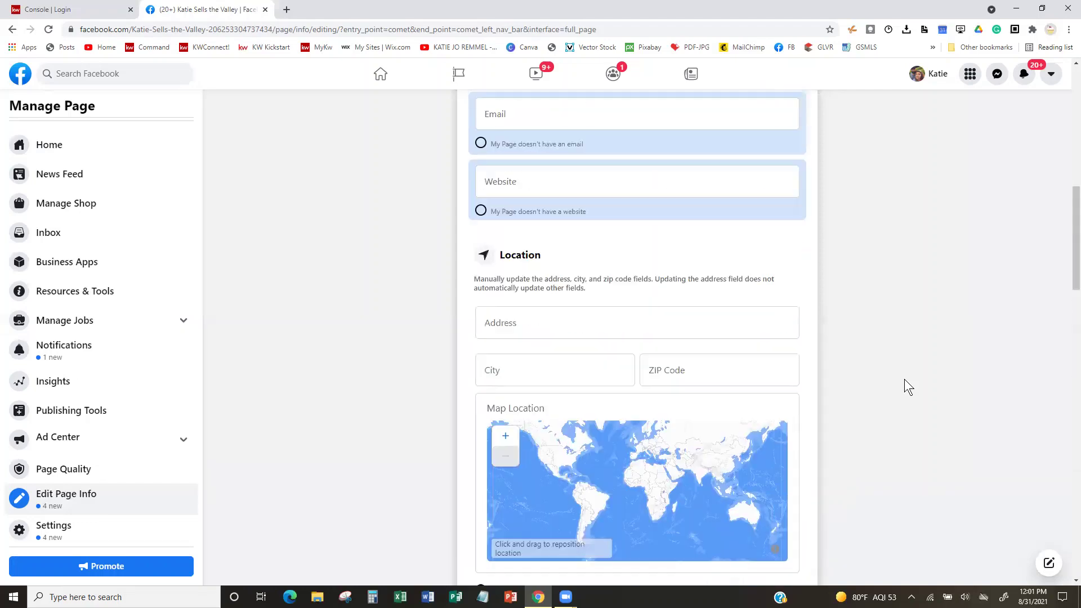
scroll(904, 379, up, 1)
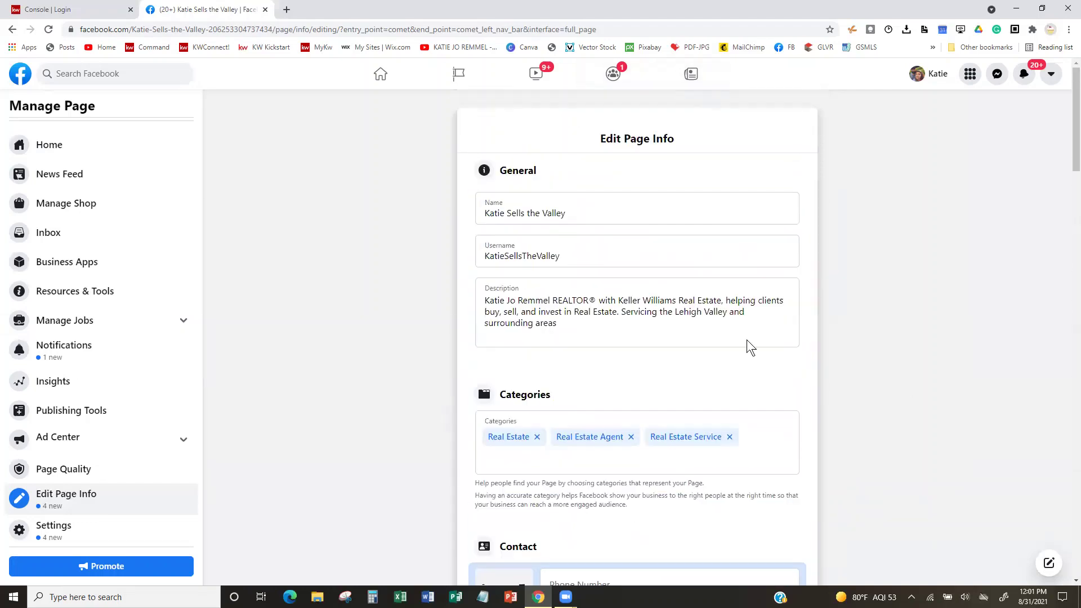
scroll(695, 428, down, 8)
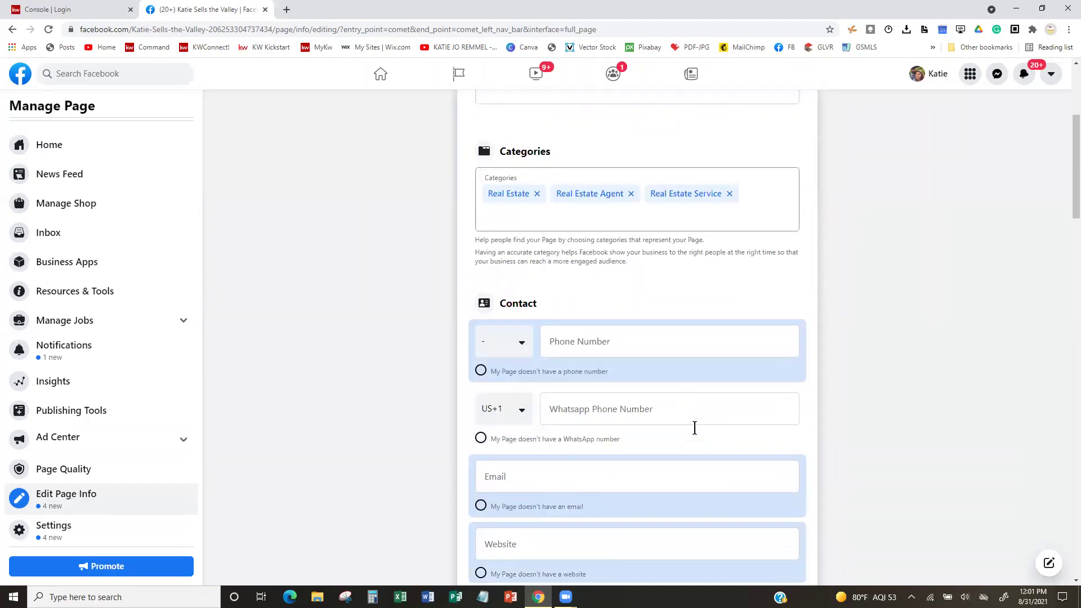
scroll(710, 394, down, 4)
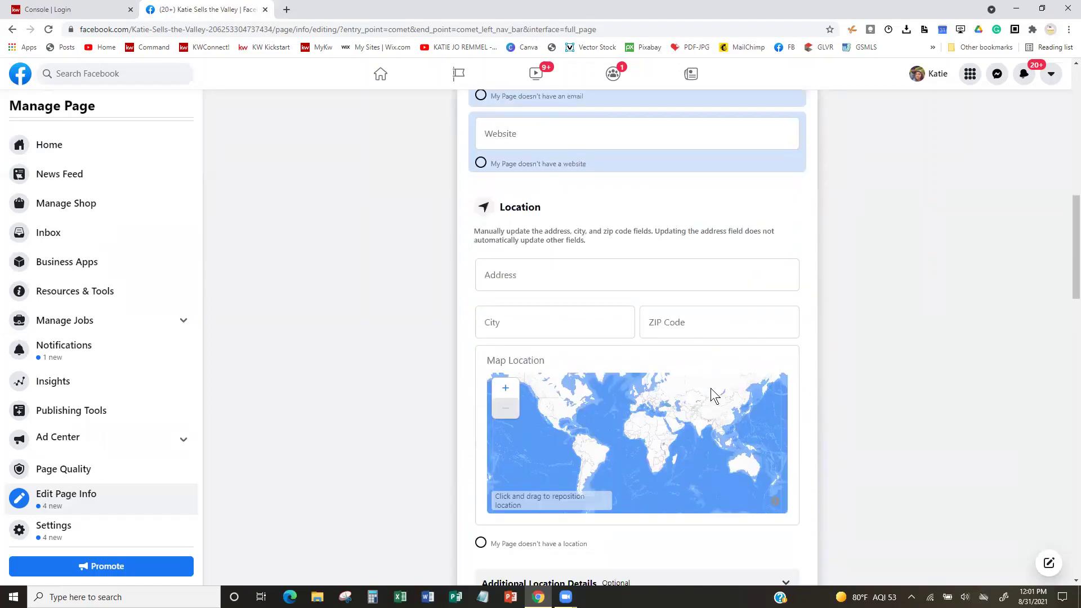
scroll(715, 370, down, 8)
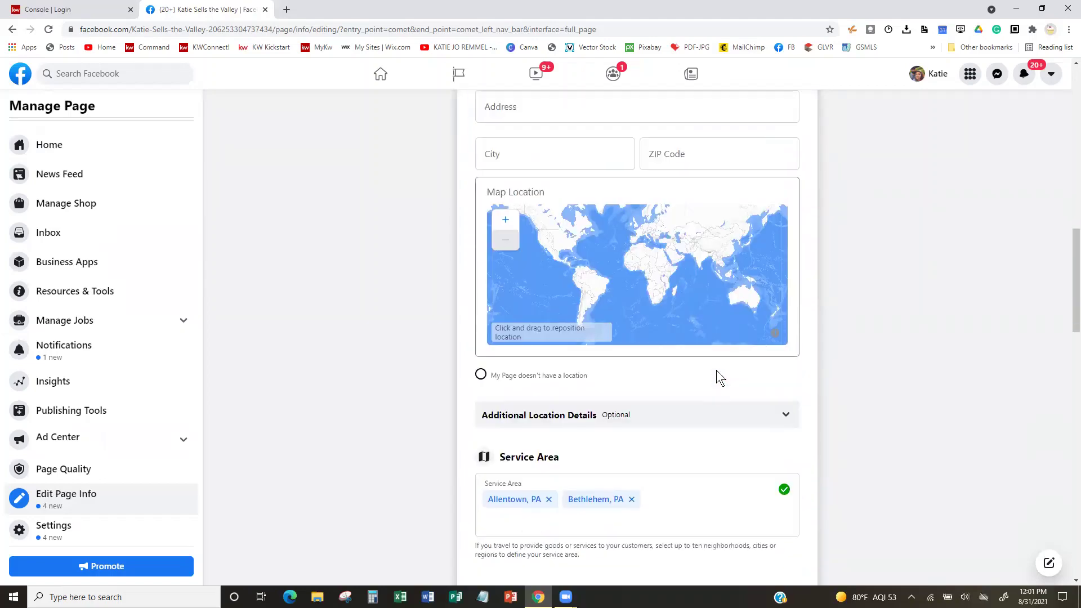
scroll(716, 370, down, 4)
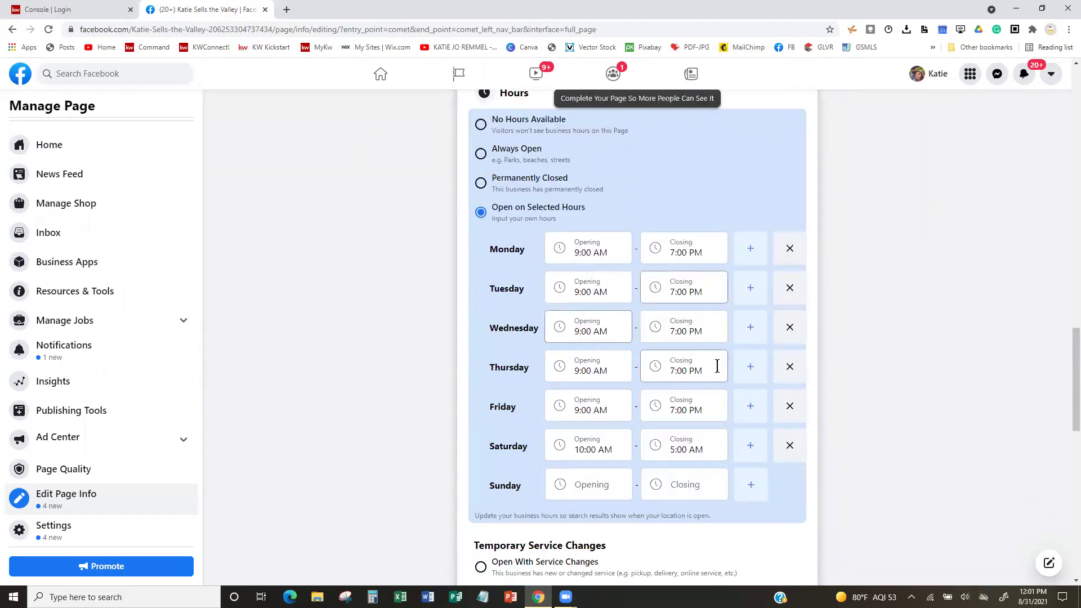
scroll(716, 367, down, 6)
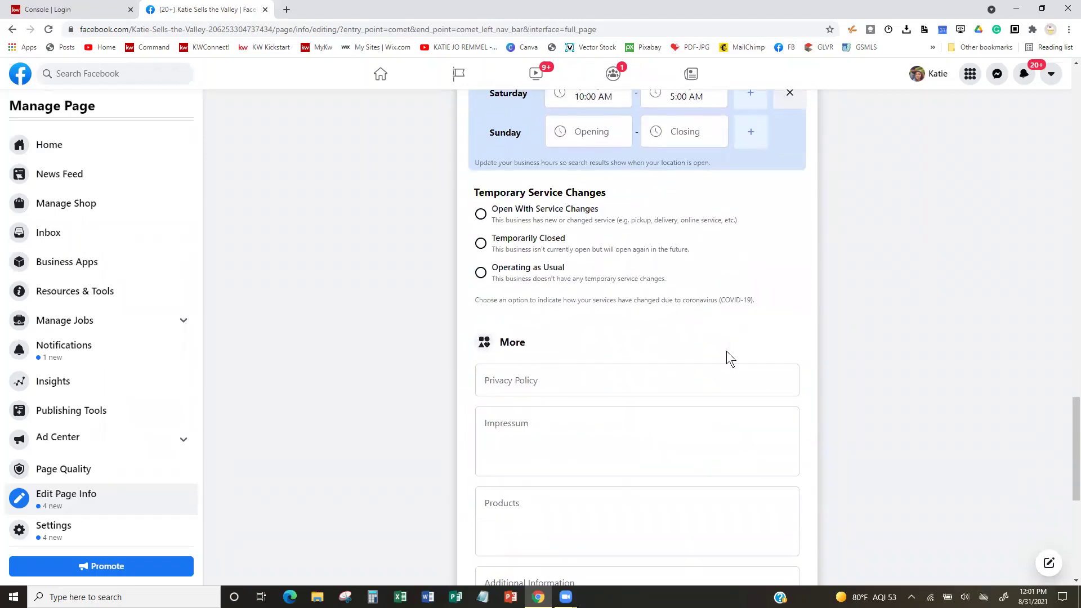
scroll(726, 350, down, 7)
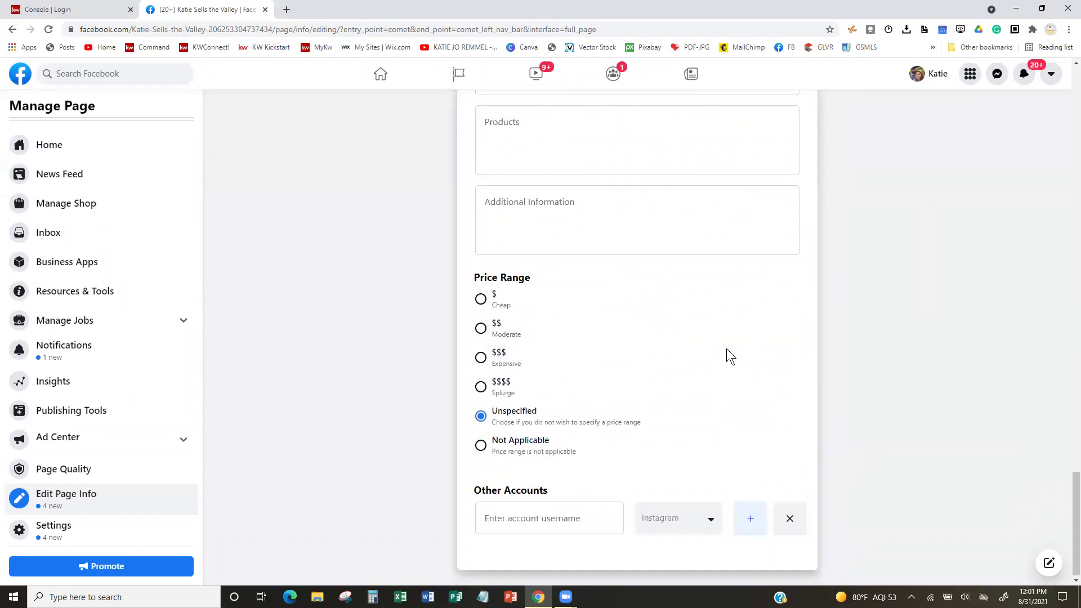
scroll(725, 355, up, 20)
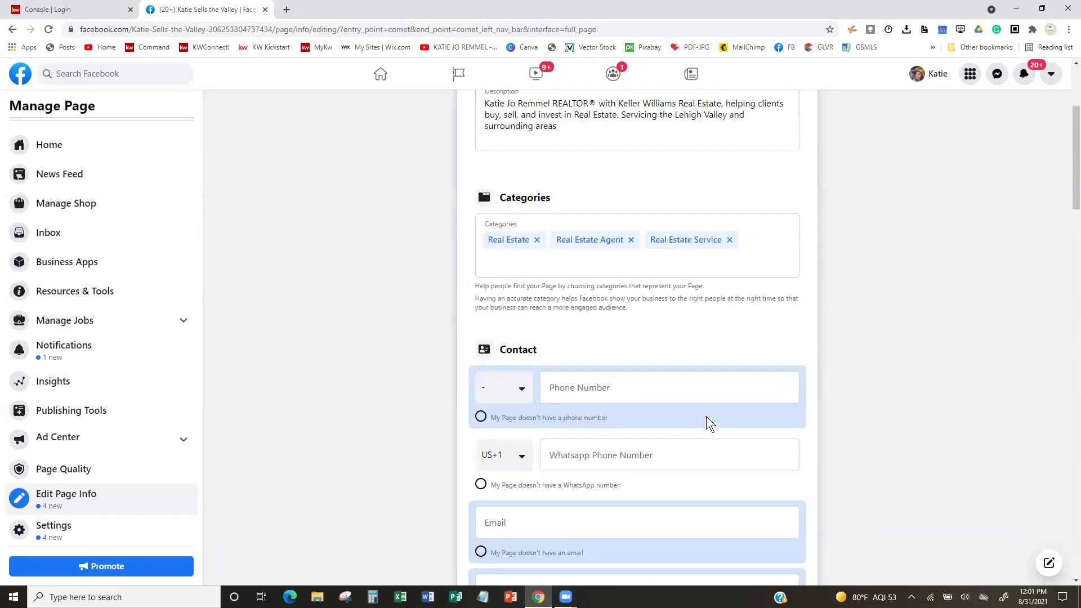
scroll(706, 417, up, 4)
right_click(706, 416)
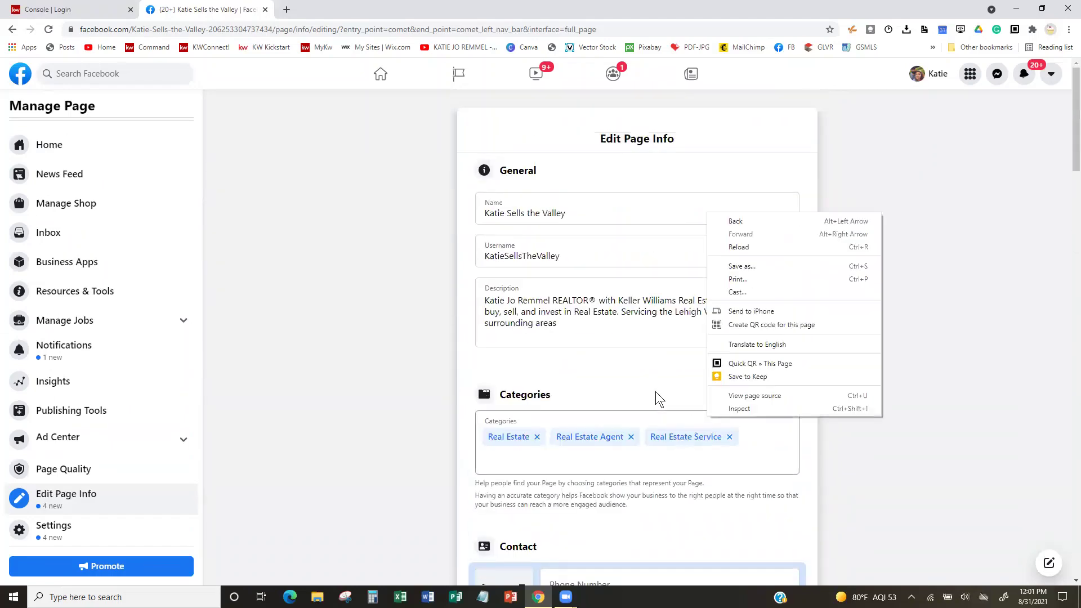
click(654, 386)
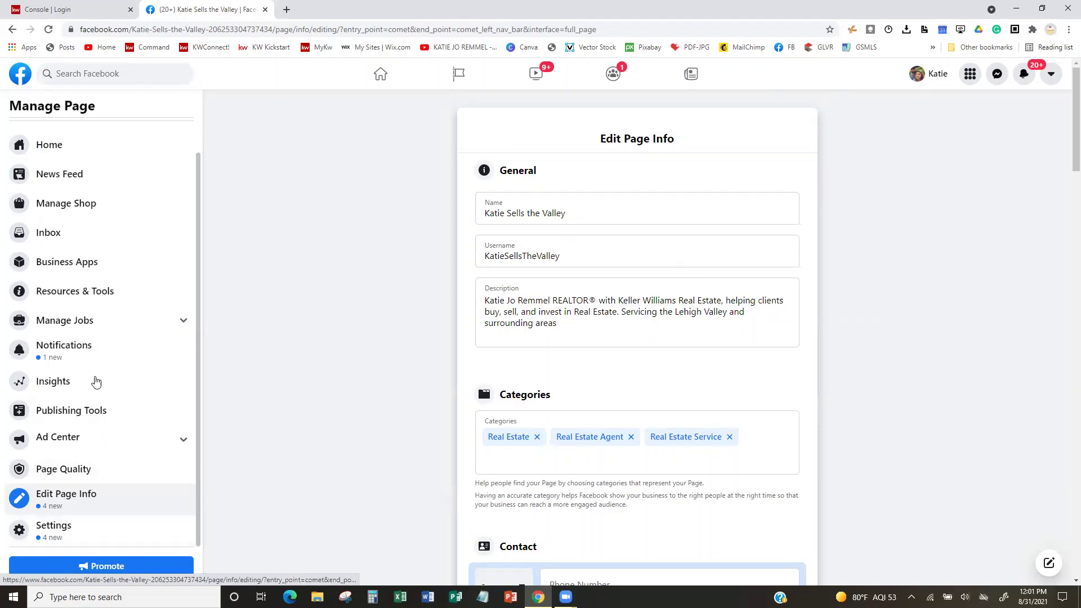
Go to the Page's Home, leave the WhatsApp prompt unconnected, and scroll through the Page's About details.
click(96, 151)
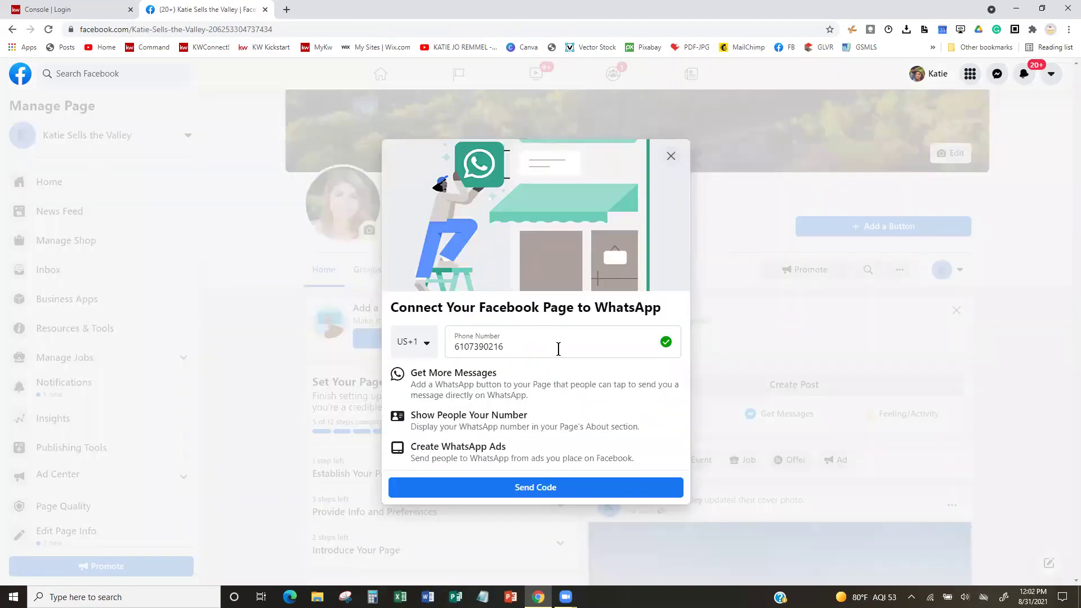
click(669, 160)
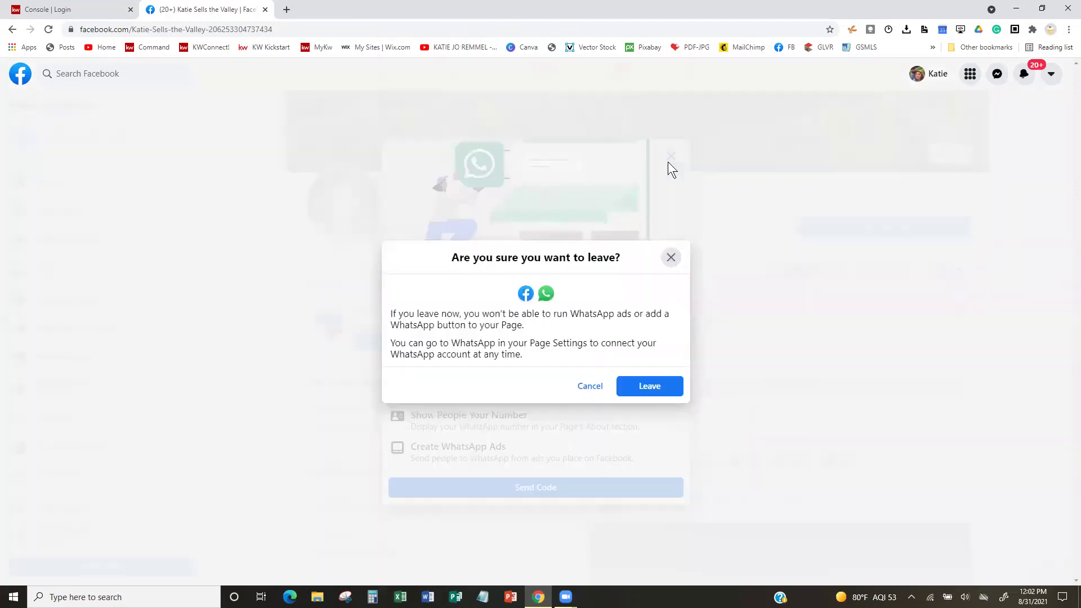
click(648, 387)
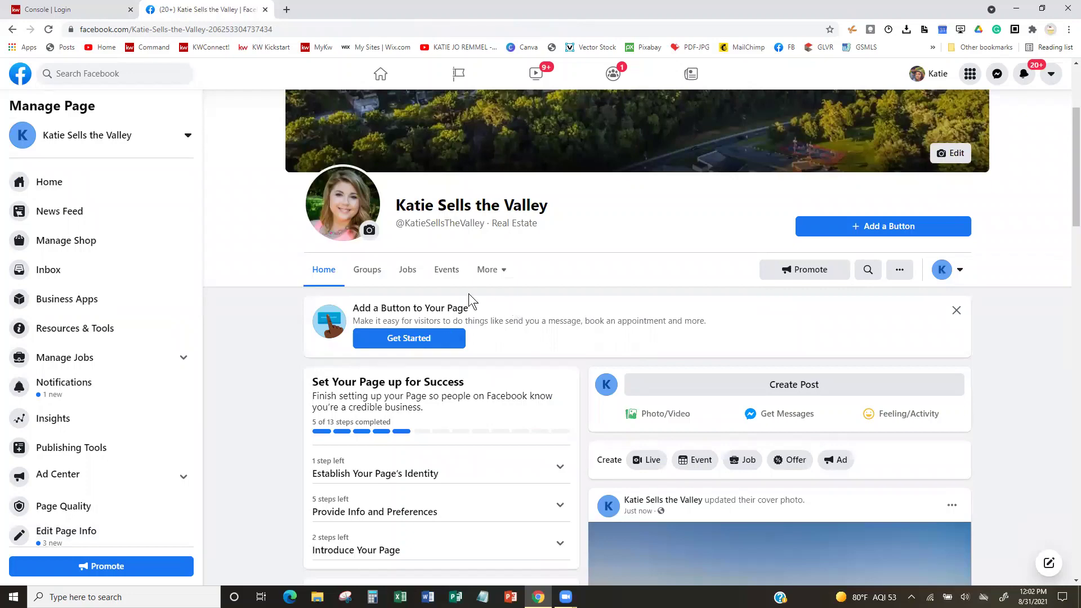
scroll(594, 327, down, 5)
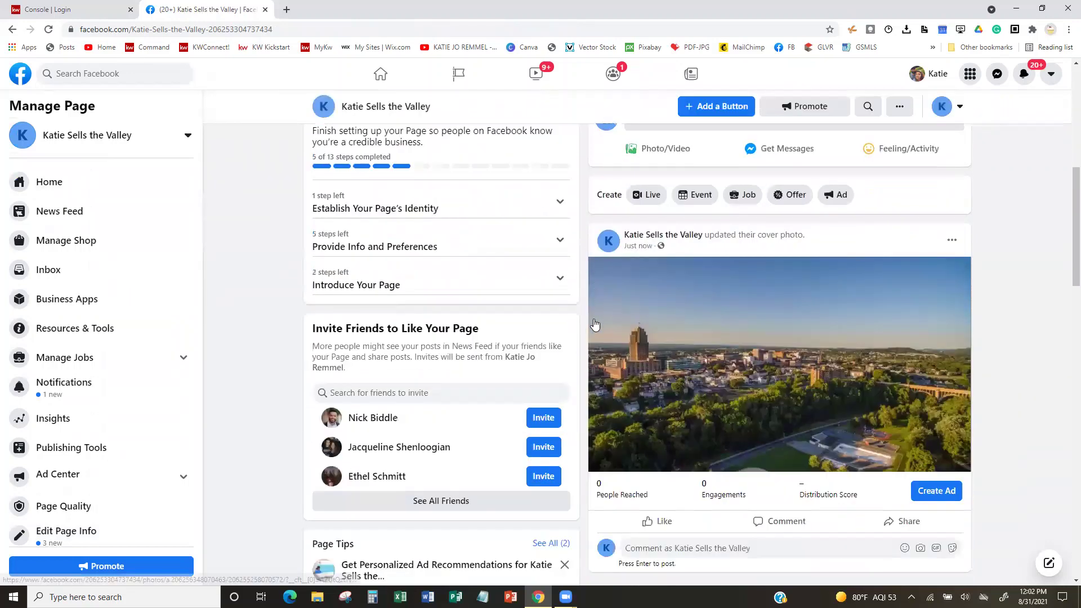
scroll(589, 317, down, 12)
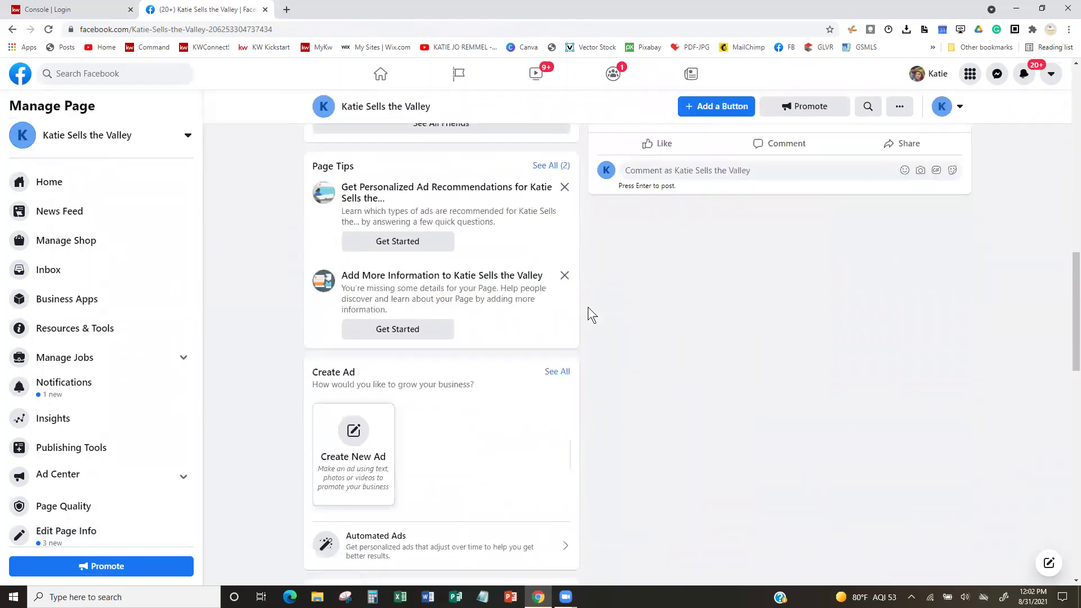
scroll(587, 306, down, 6)
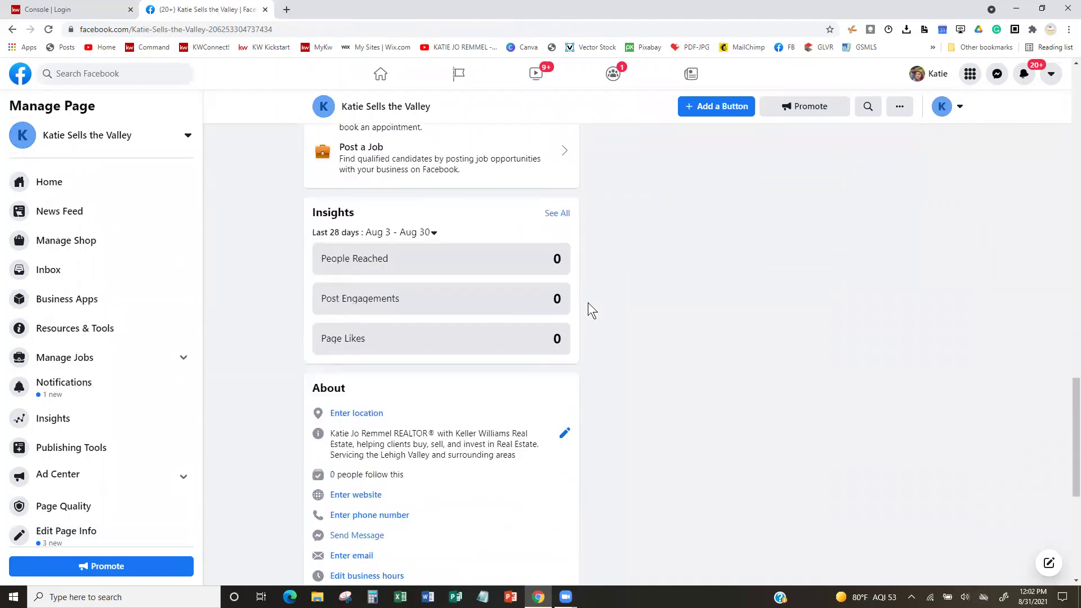
scroll(586, 307, down, 4)
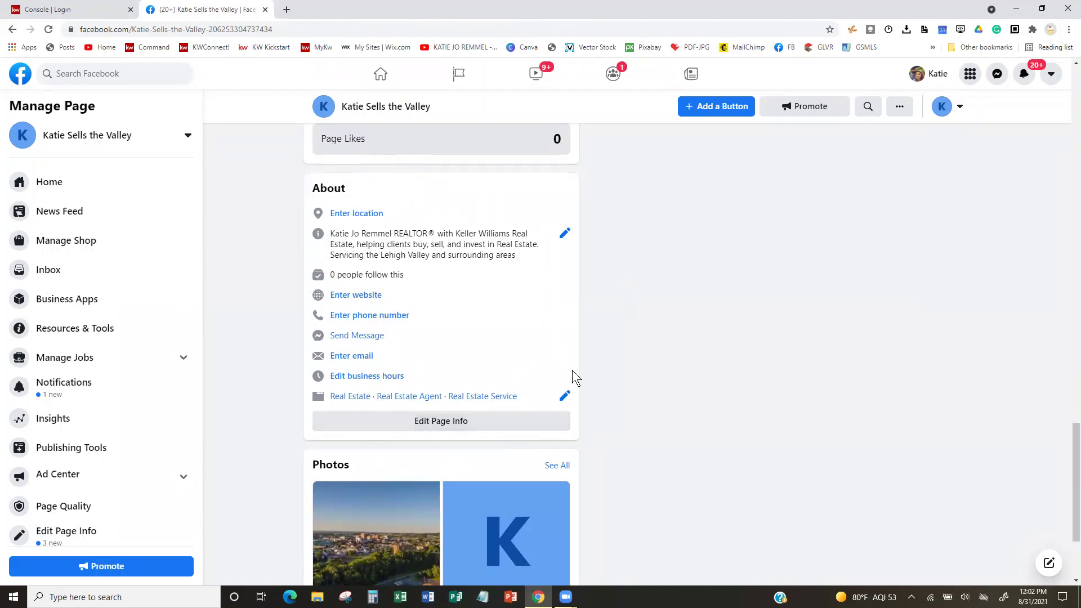
scroll(572, 370, up, 15)
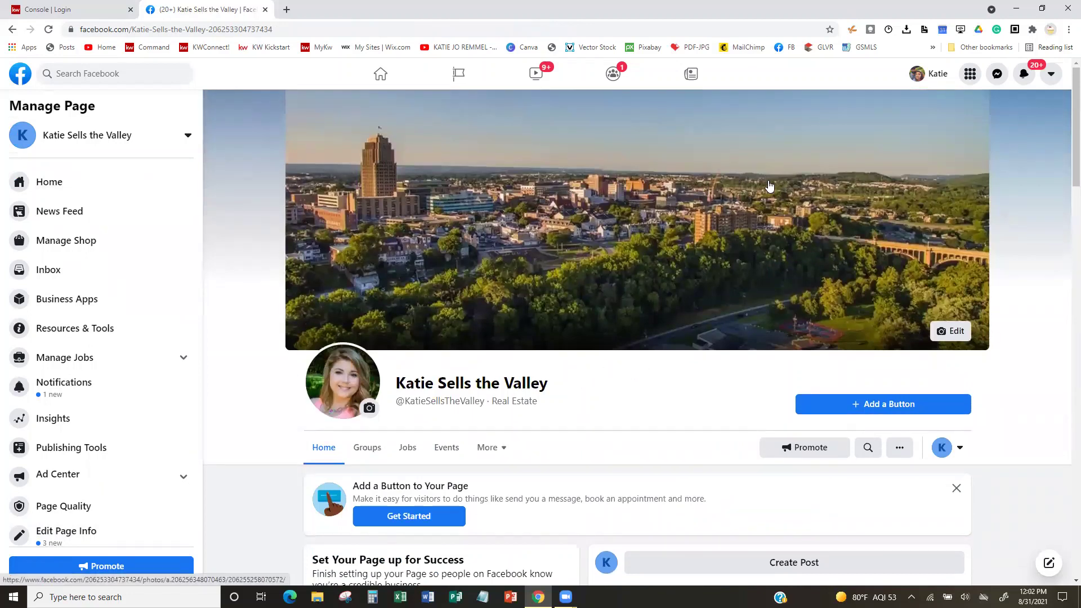
Check the Edit Profile Picture window and close it, then put the cover photo into Reposition mode.
click(369, 409)
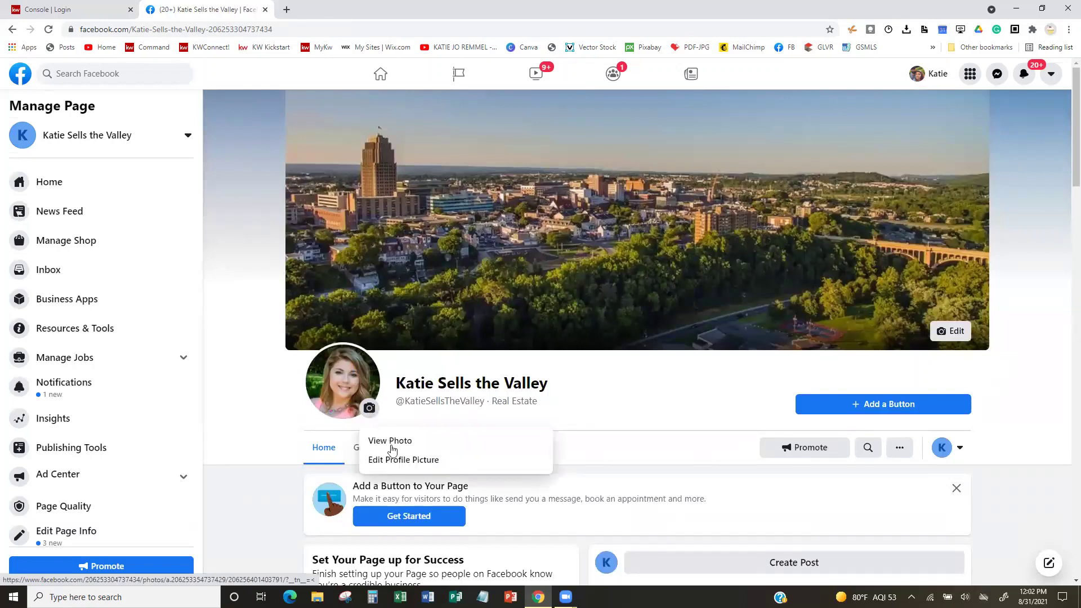
click(400, 465)
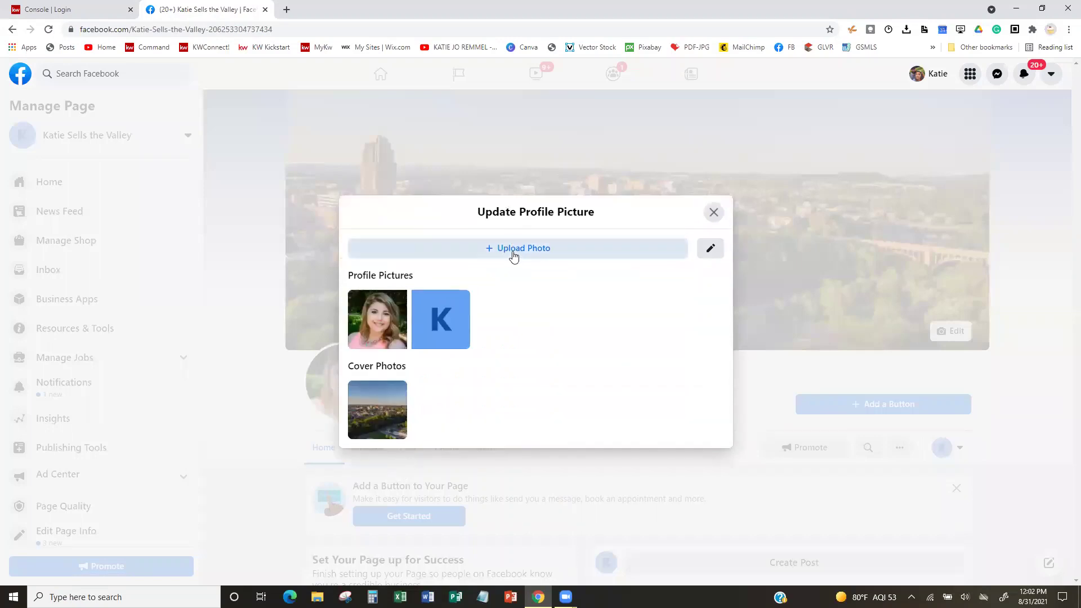
click(713, 212)
click(954, 332)
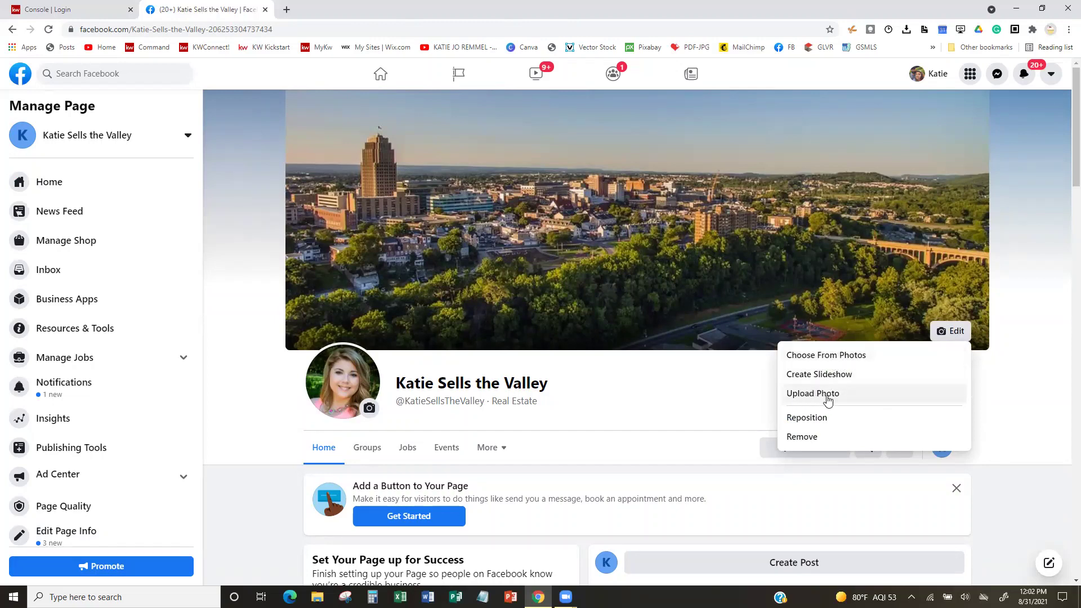
click(806, 422)
Shift the aerial city cover photo upward, save the new position, and scroll down to the setup checklist.
drag(765, 287, 771, 229)
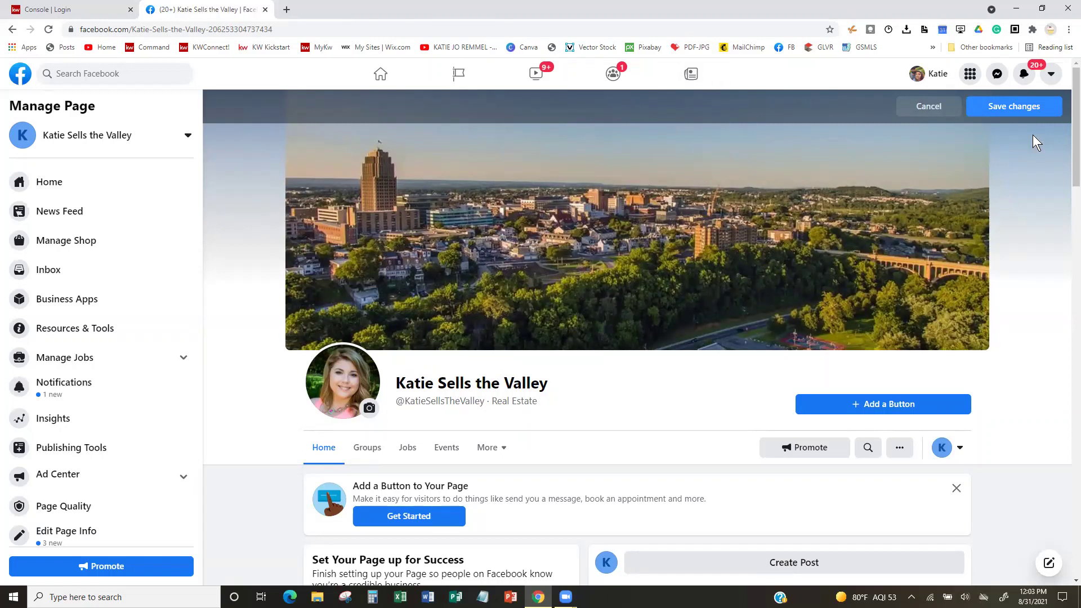
click(1029, 106)
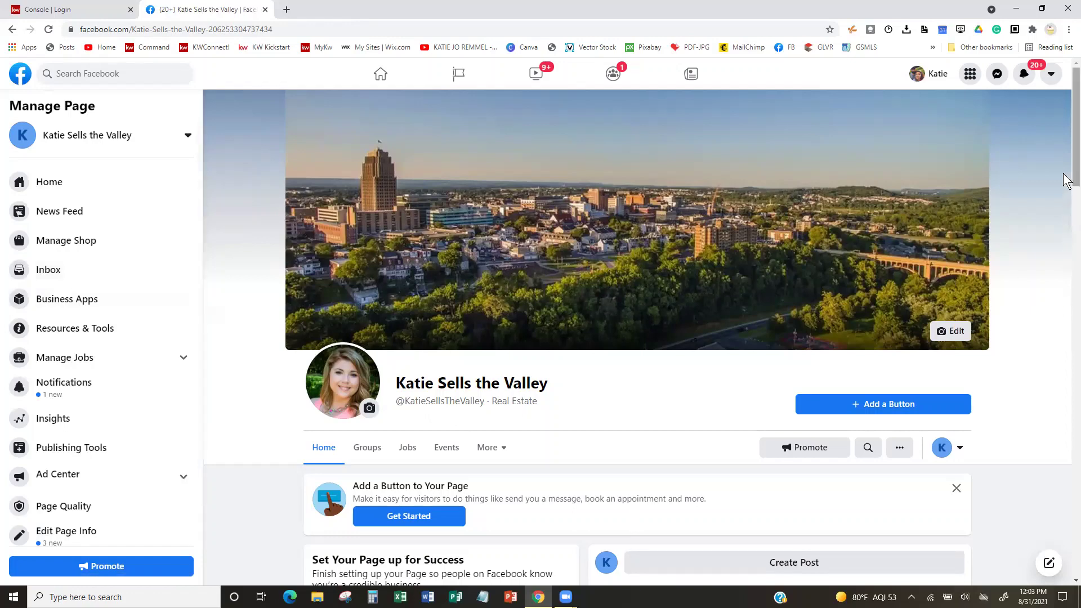
scroll(1066, 225, down, 3)
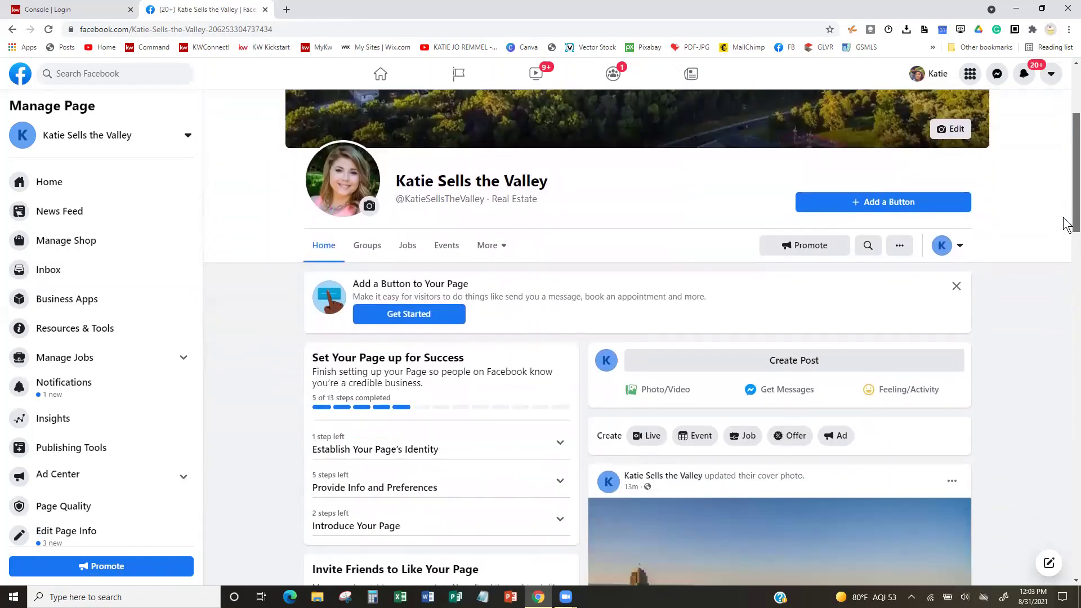
Look over the page-or-profile identity menu and the More sections list, closing each.
click(960, 251)
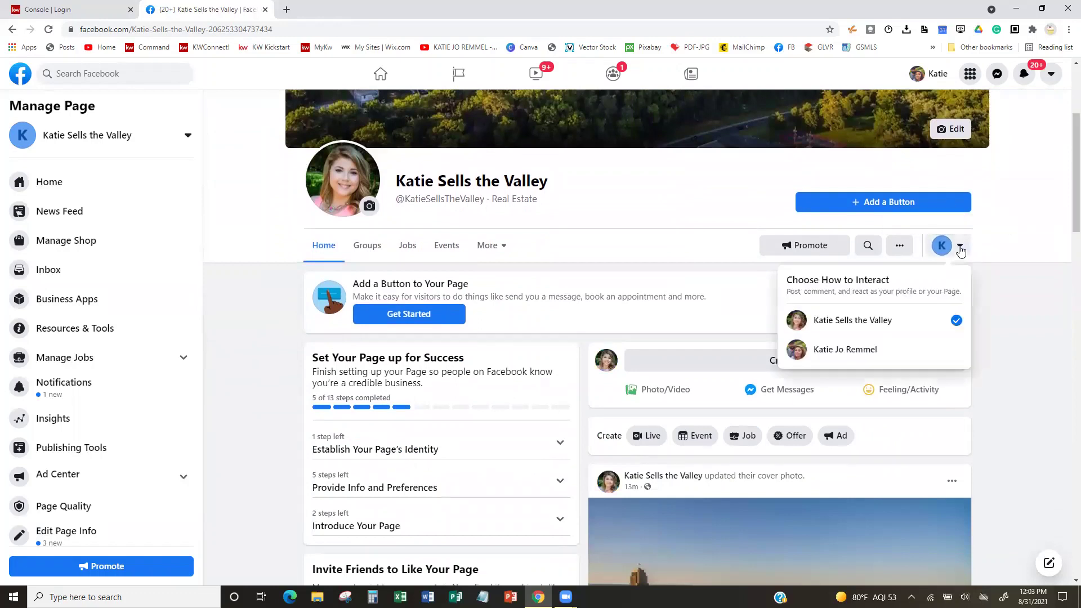
click(1004, 240)
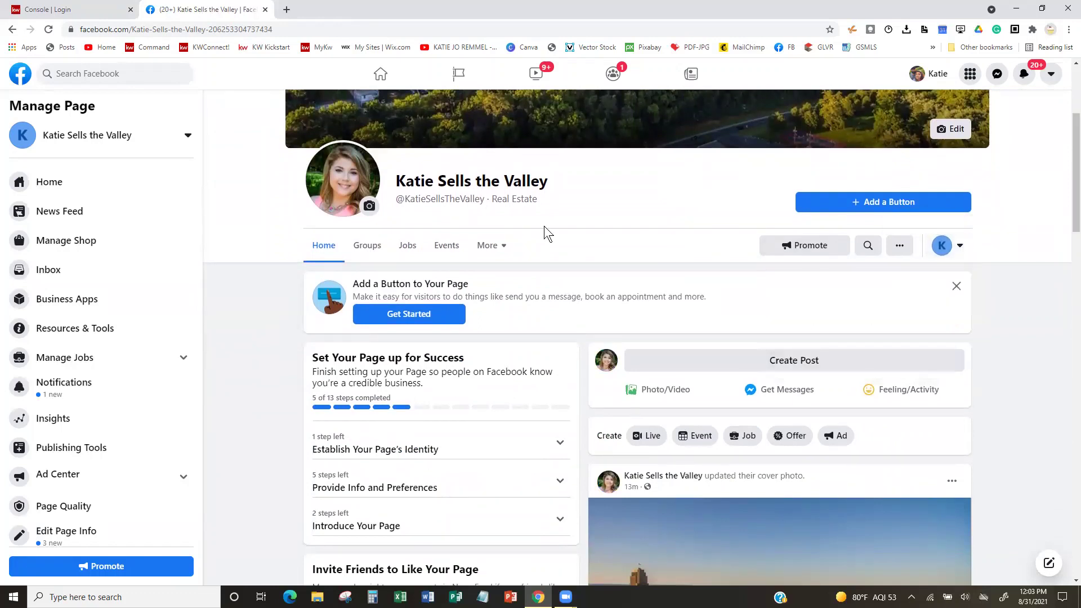
click(496, 249)
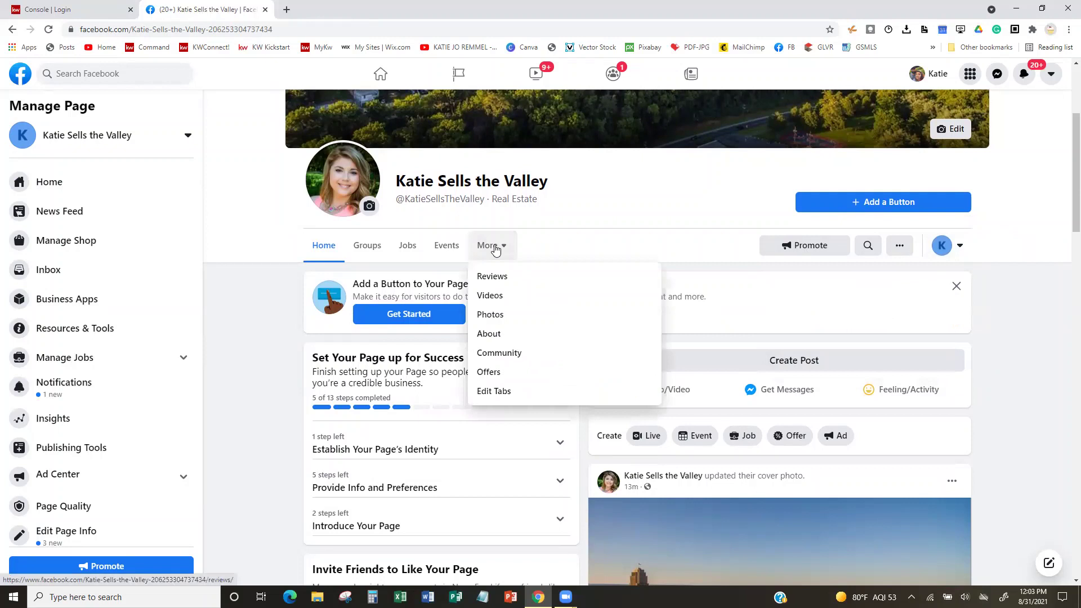
click(606, 240)
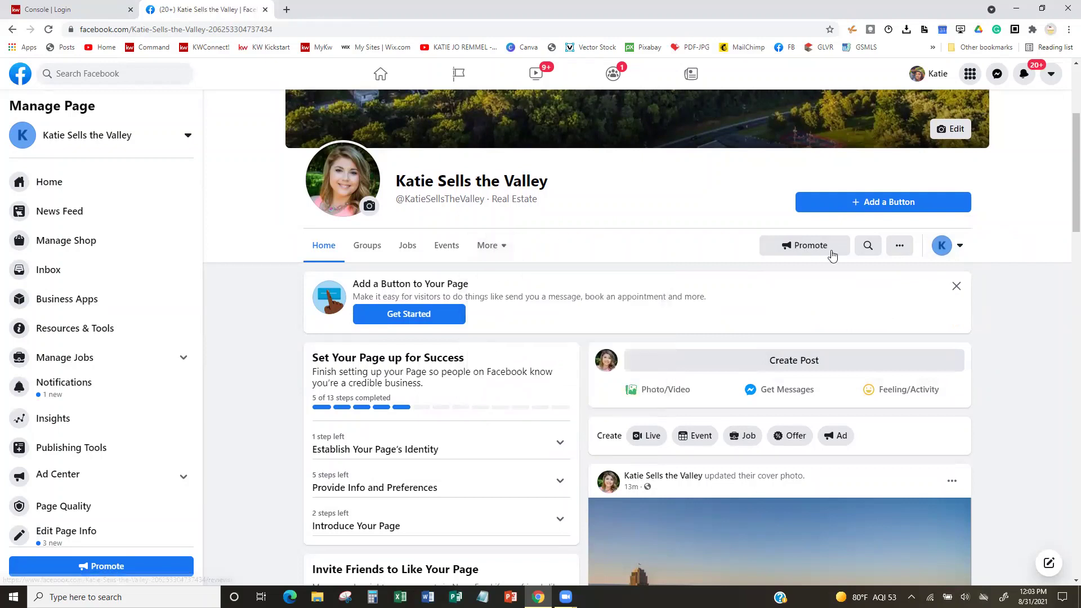
Open Invite Friends from the Page's ... menu, then tick and untick two friends.
click(900, 246)
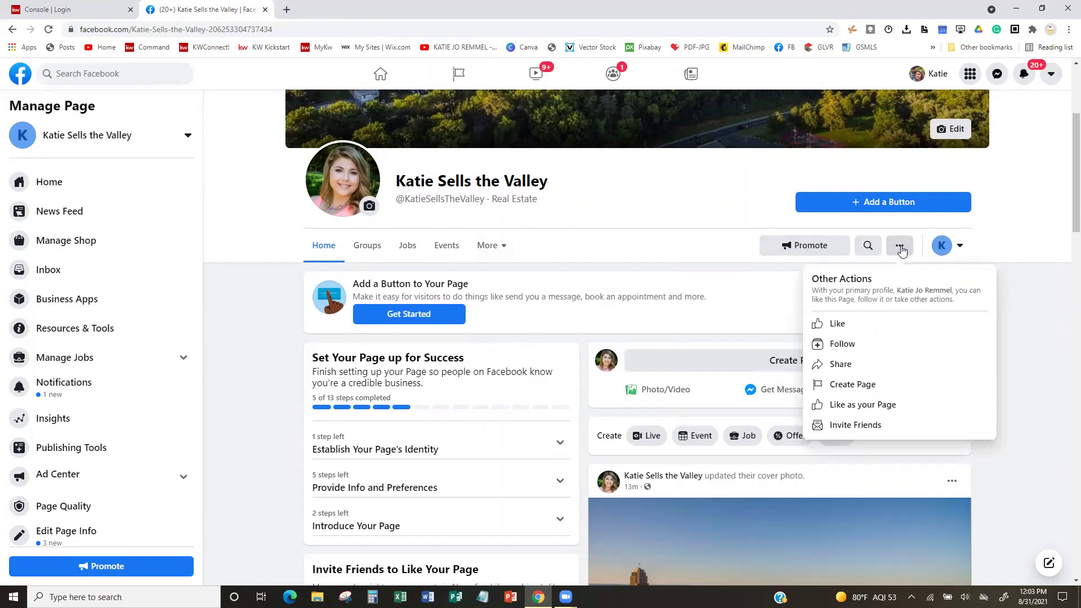
click(845, 425)
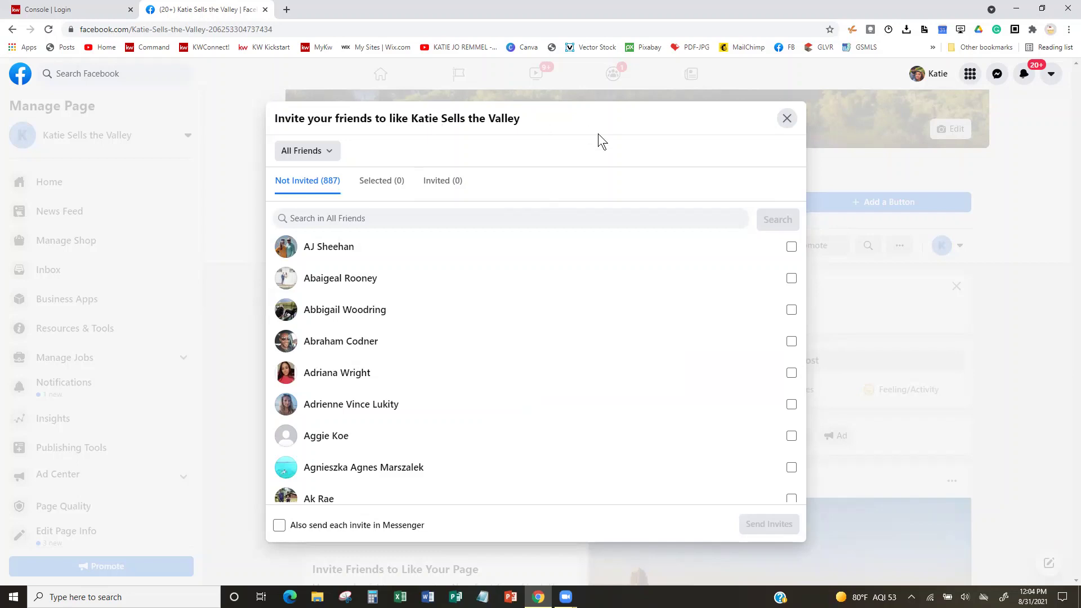
click(791, 247)
click(791, 309)
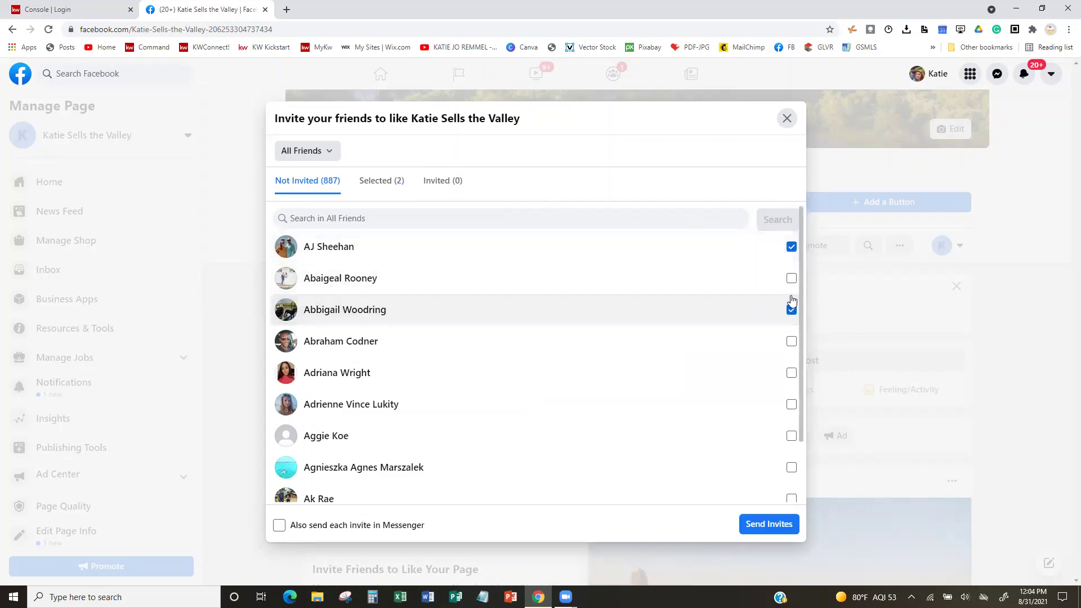
click(792, 248)
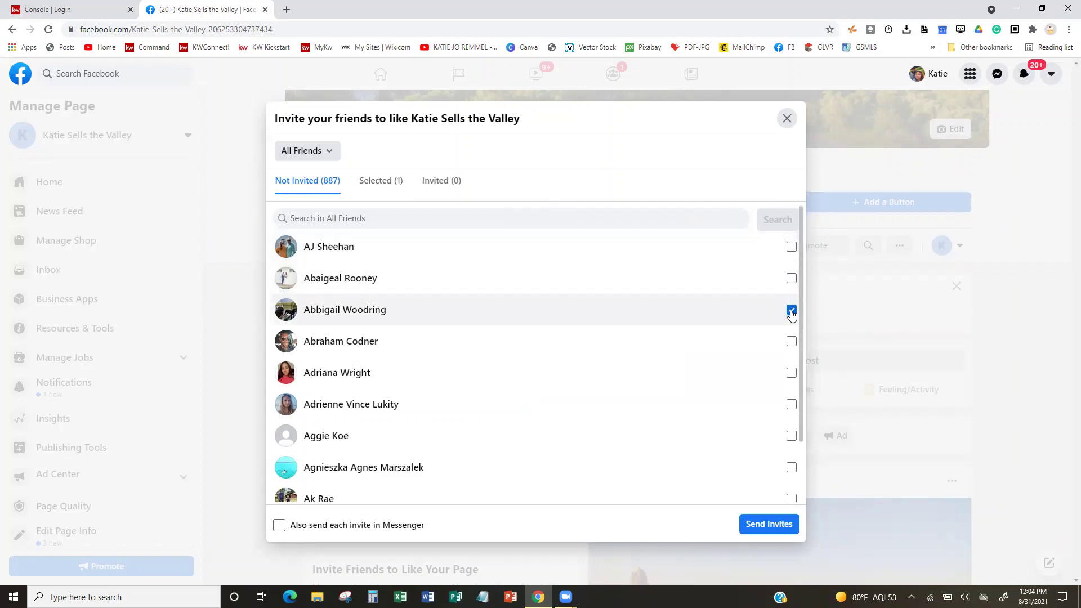
click(791, 310)
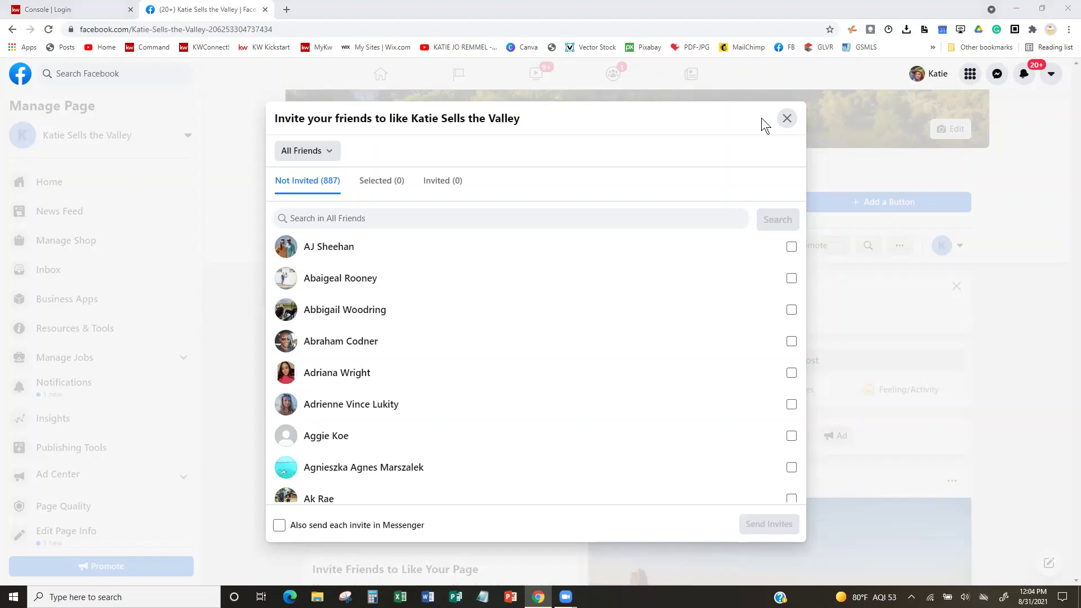
In a new tab, search Google for 'bulk invite friends on facebook'.
click(286, 9)
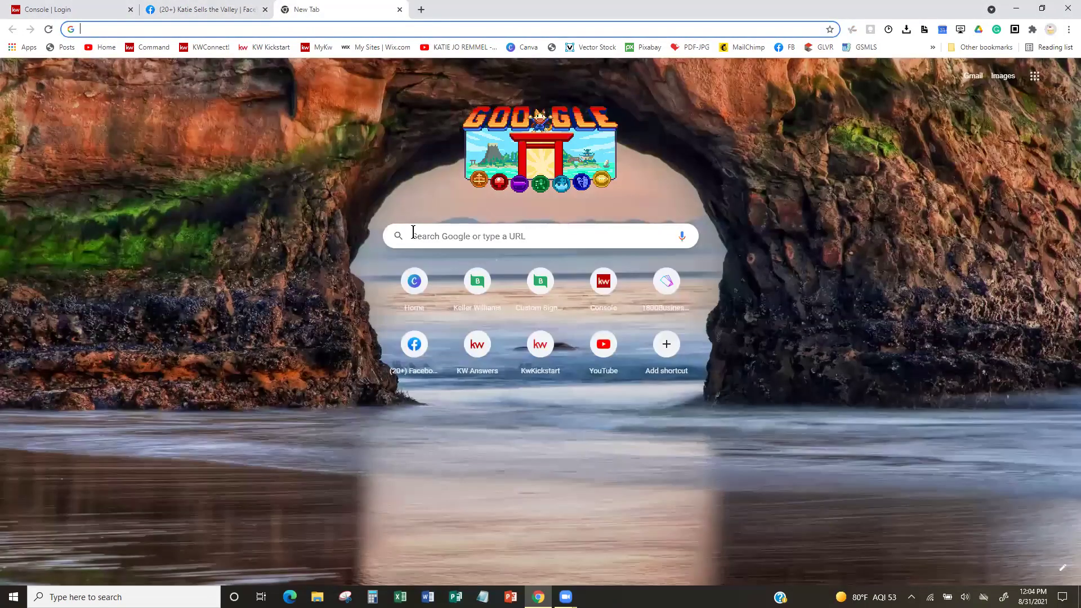
click(411, 235)
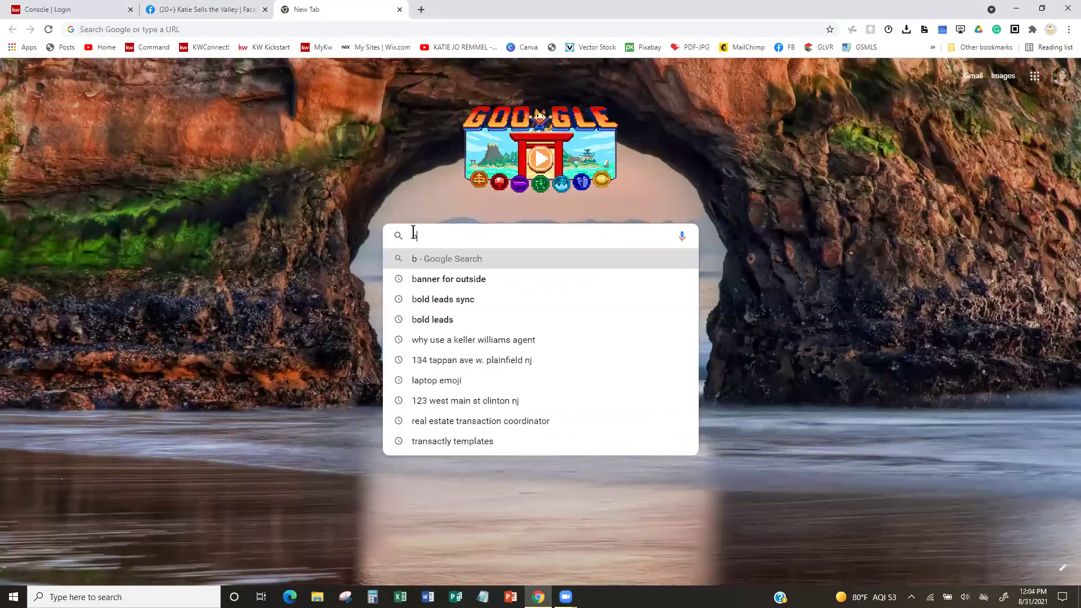
text(bulk)
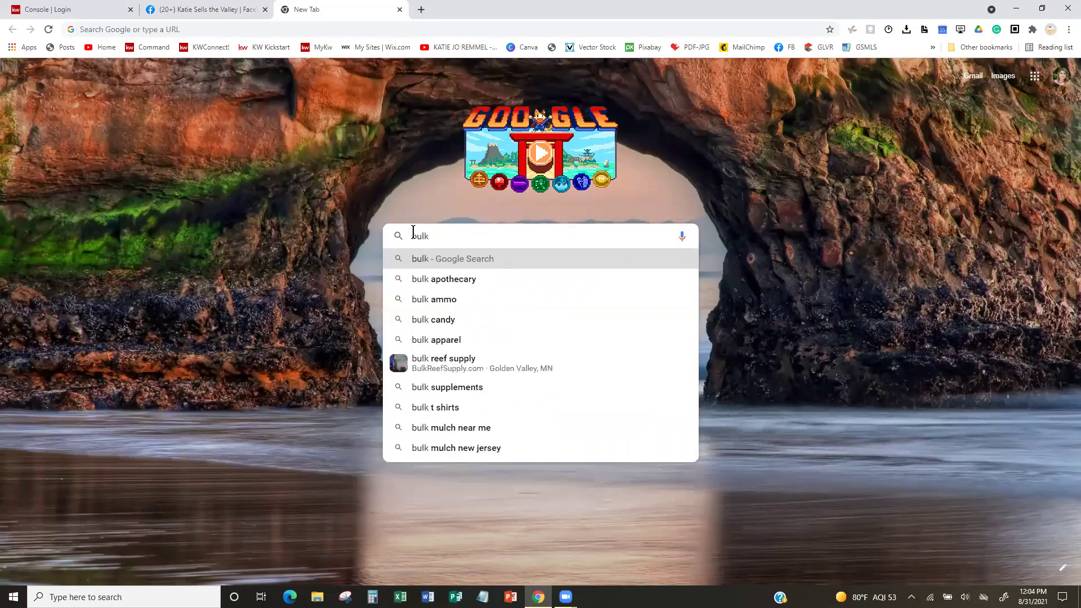
text( invite)
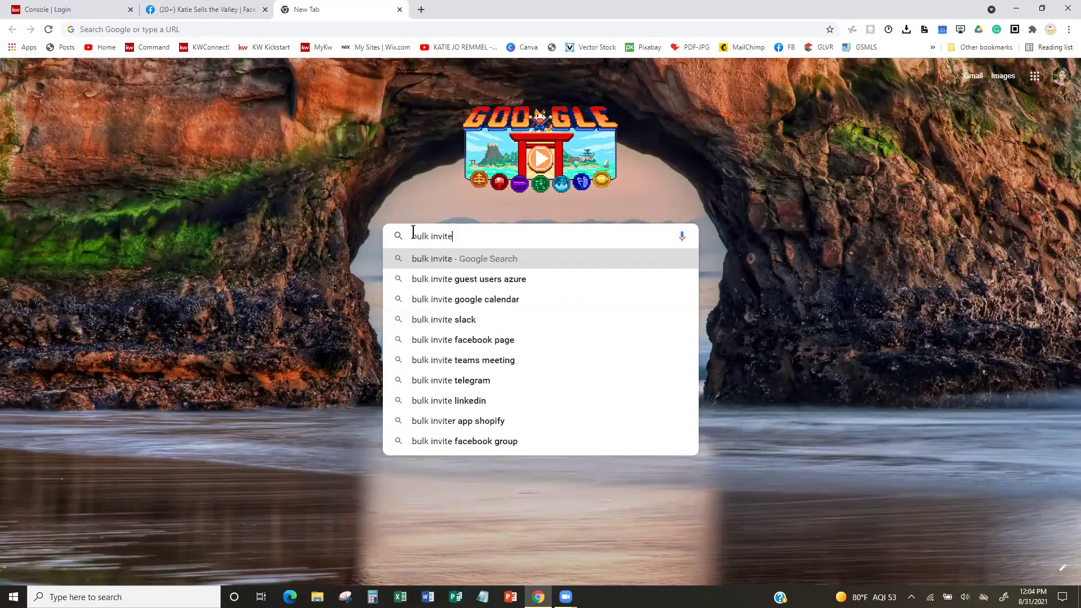
text( frien)
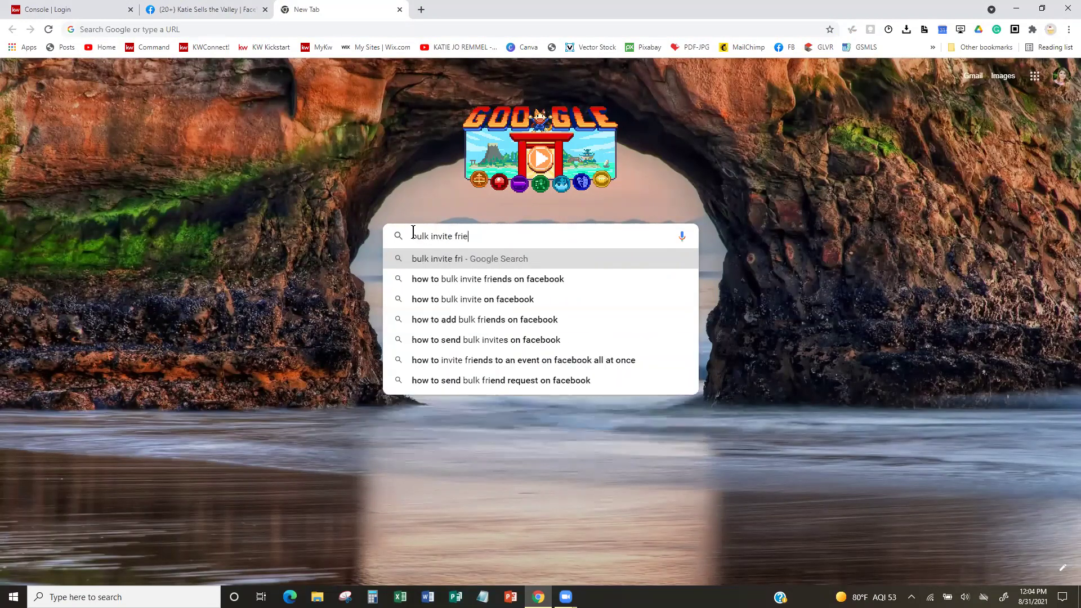
click(474, 279)
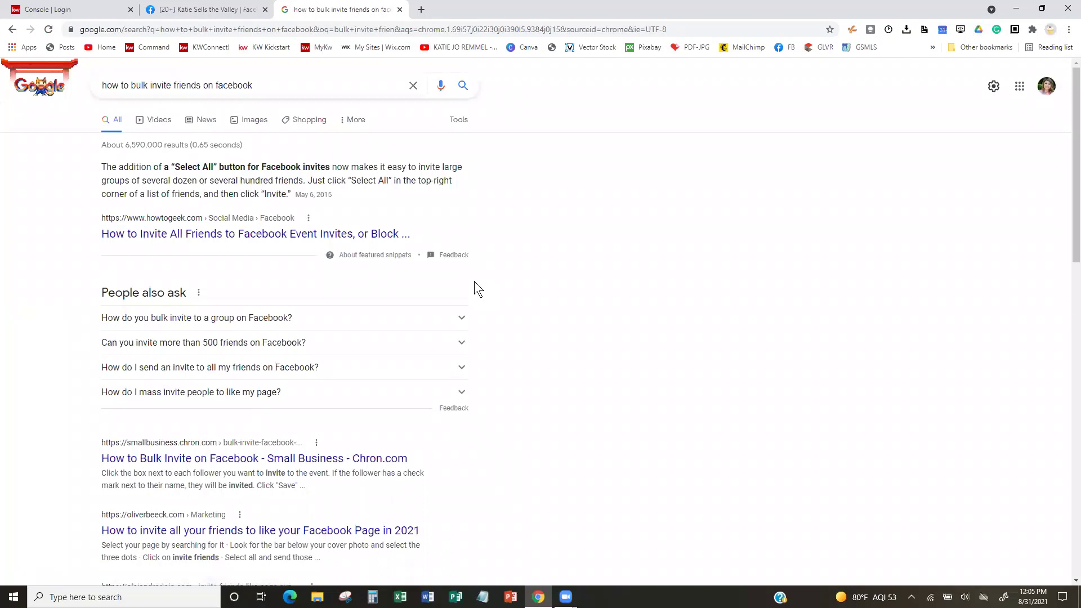
Change the query to 'bulk invite friends to business' and browse the results.
click(261, 84)
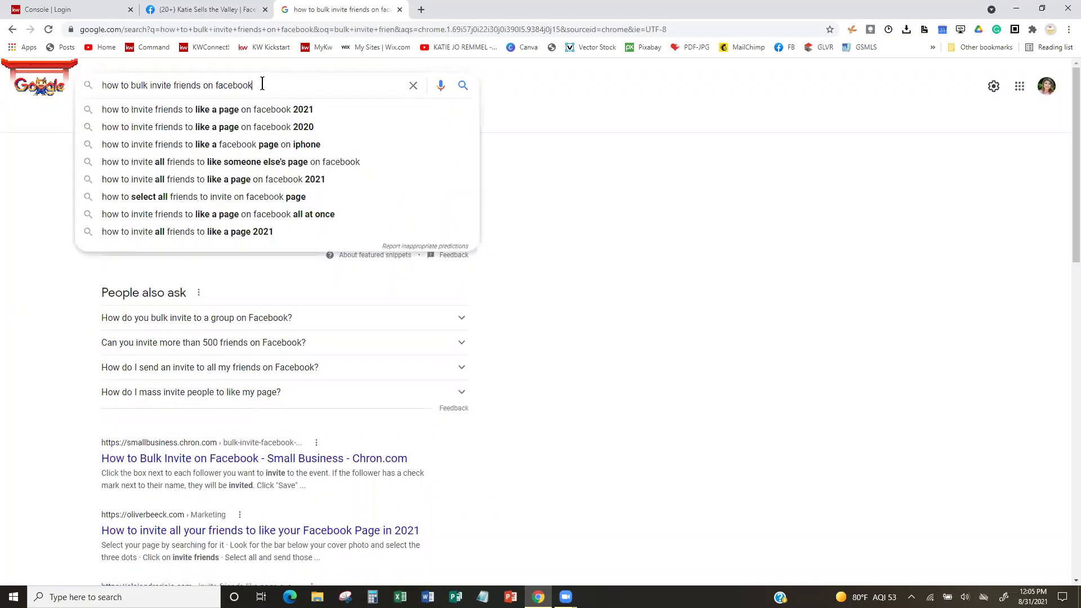
drag(262, 84, 203, 83)
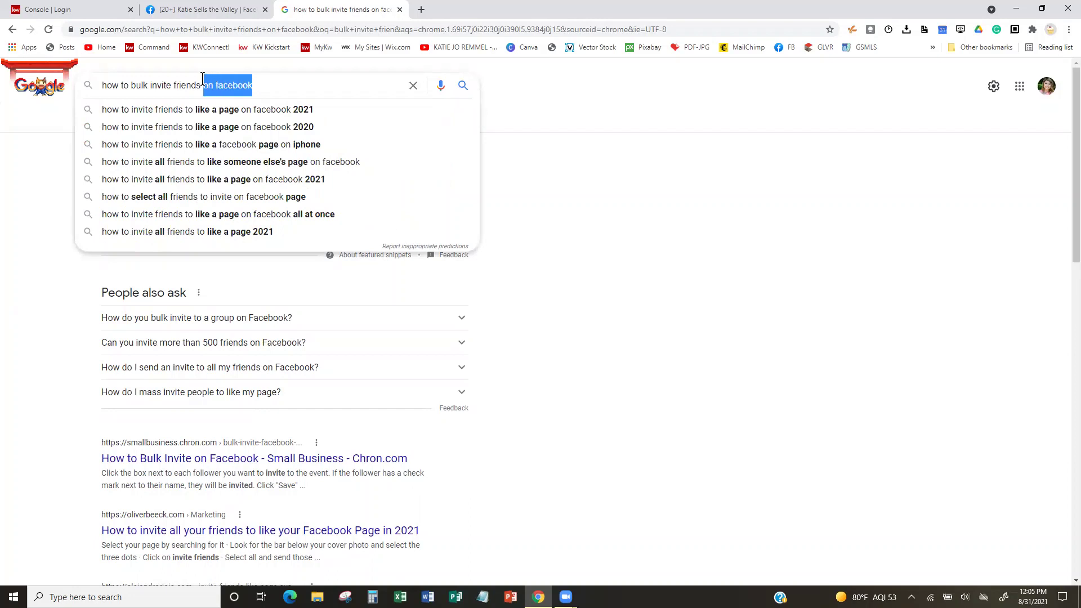
key(BackSpace)
text(to )
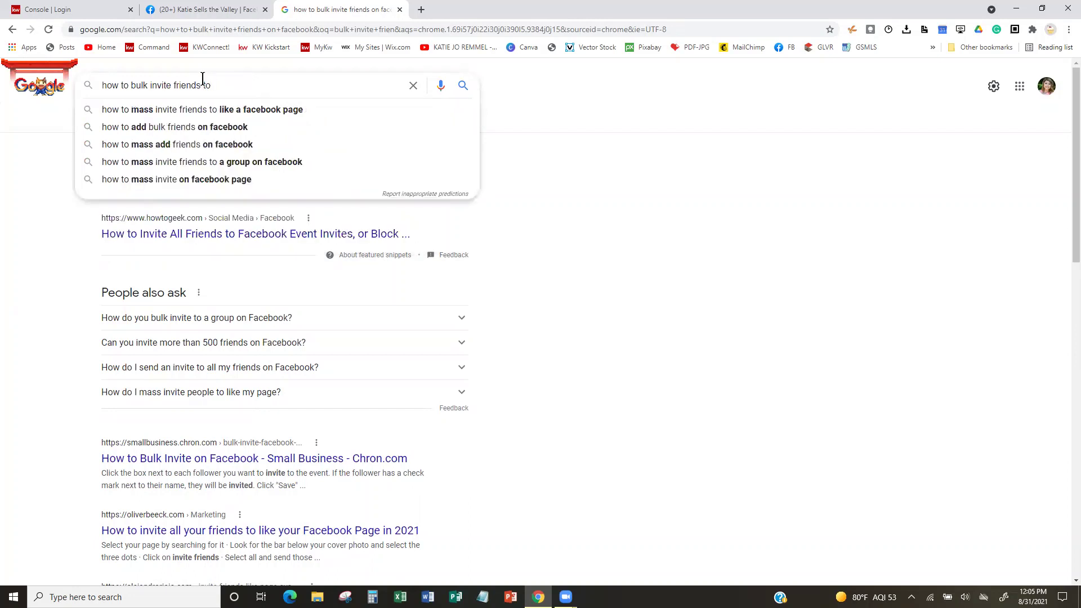
text(busin)
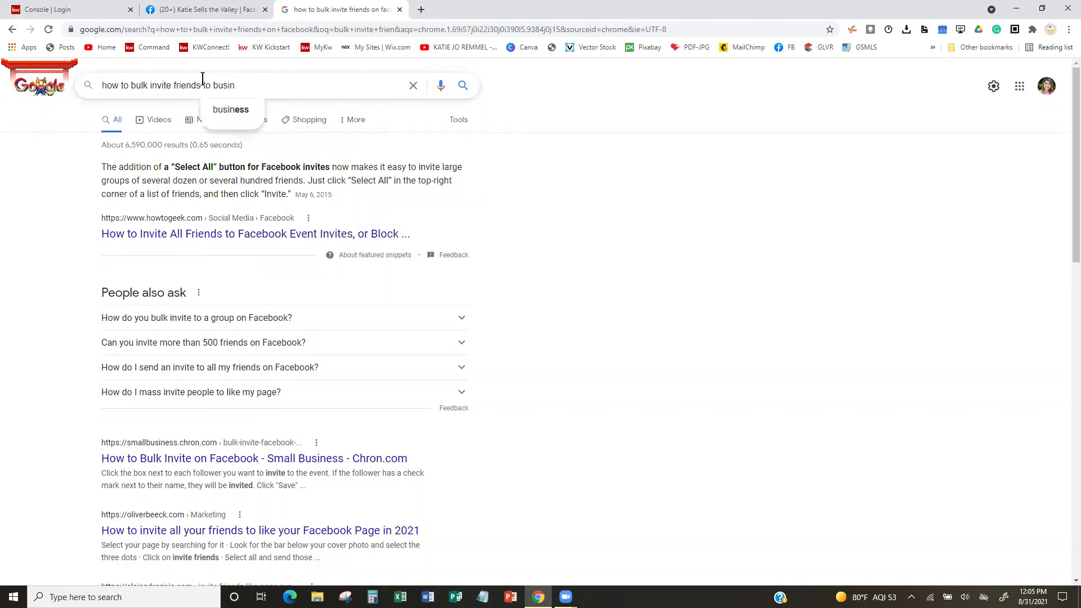
text(ess)
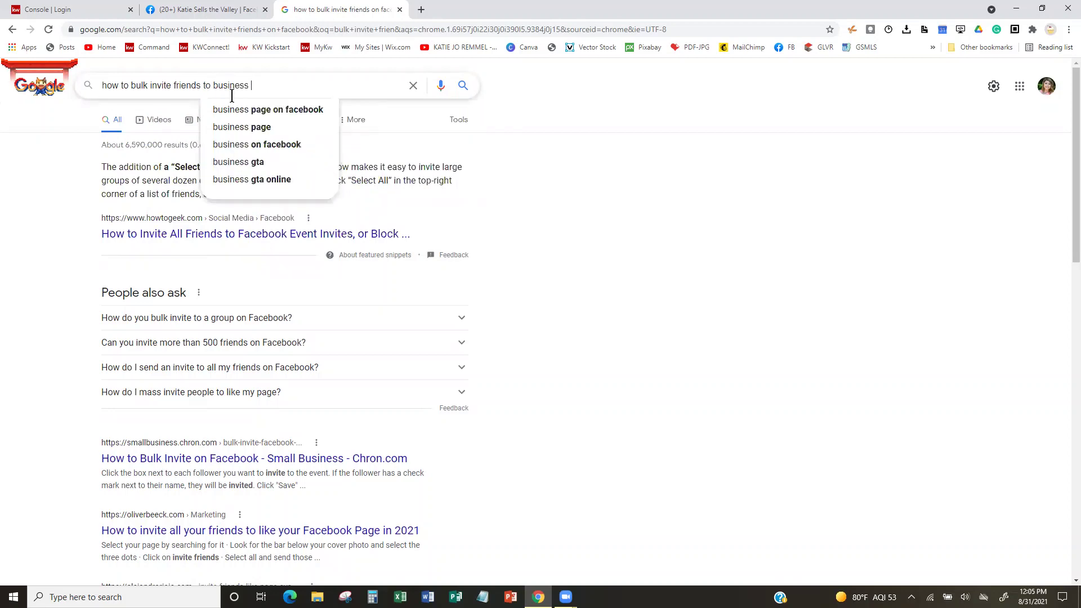
click(253, 110)
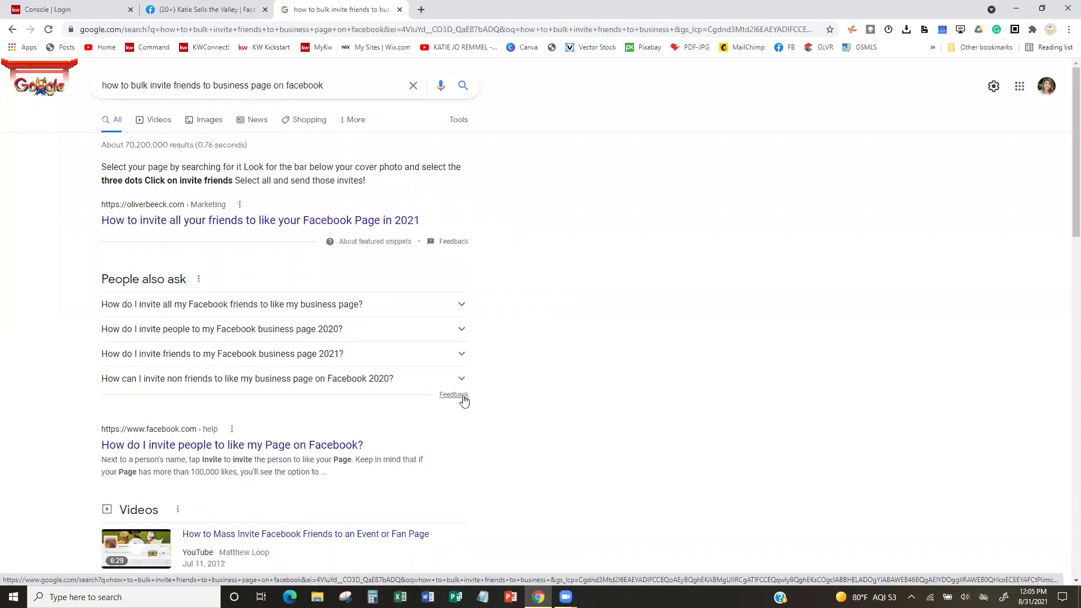
scroll(464, 399, down, 5)
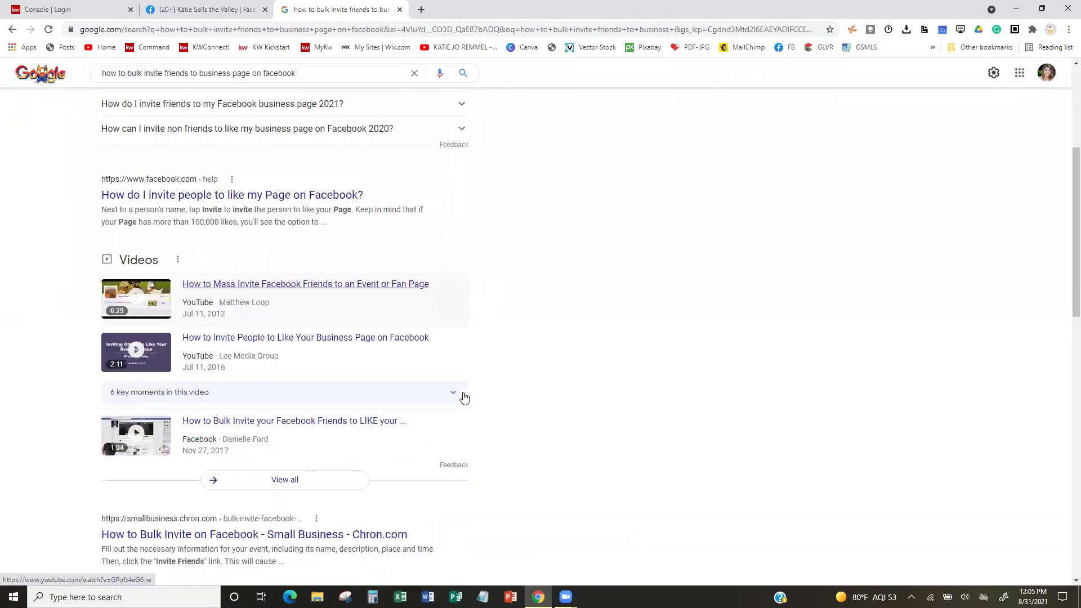
scroll(464, 394, down, 4)
scroll(463, 392, down, 2)
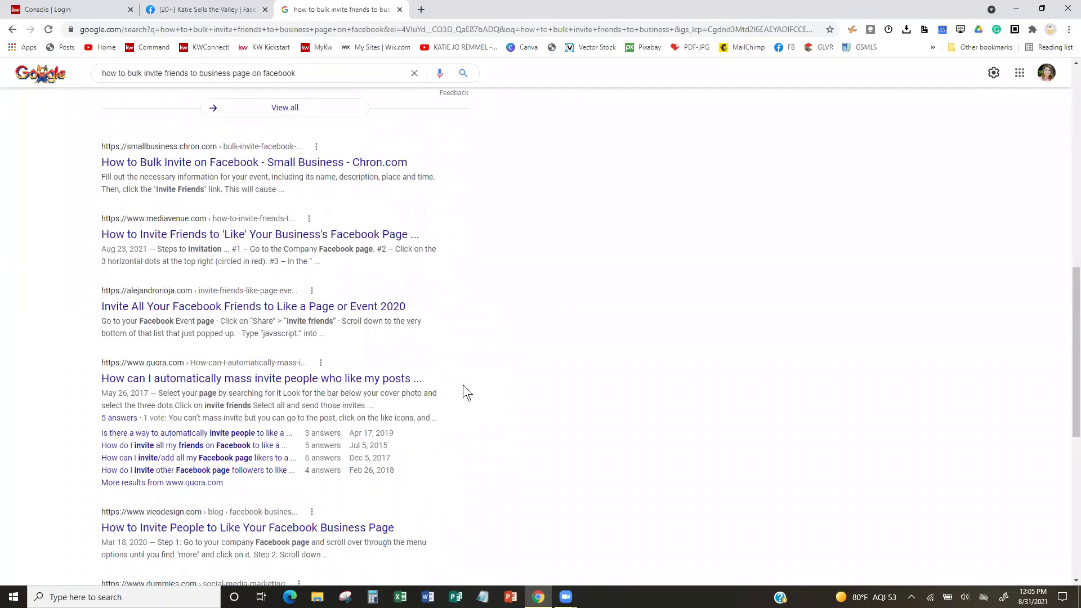
scroll(463, 392, up, 8)
scroll(467, 392, up, 2)
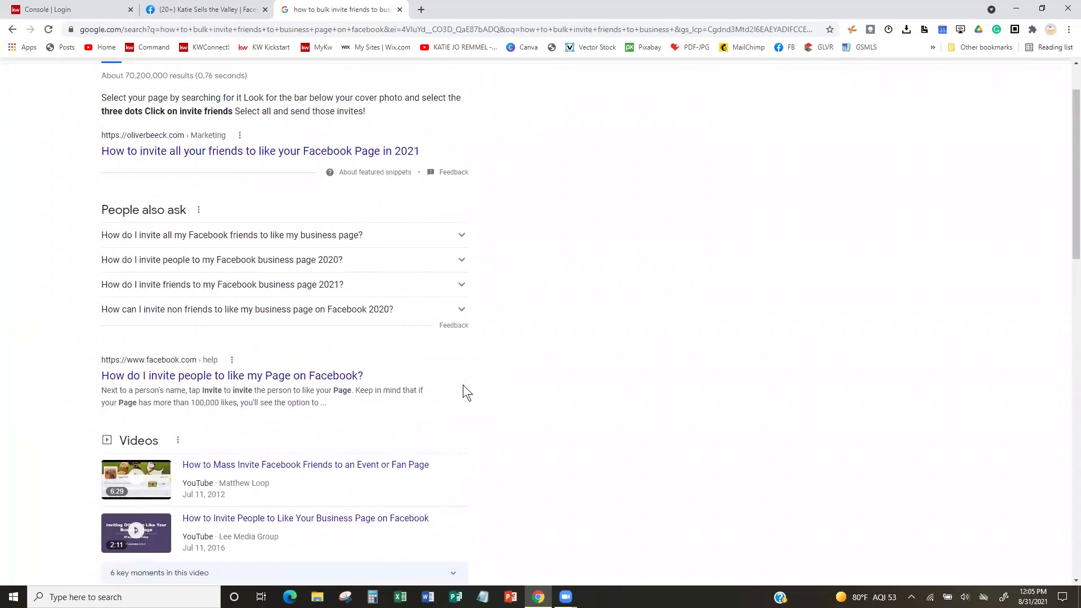
scroll(464, 387, up, 1)
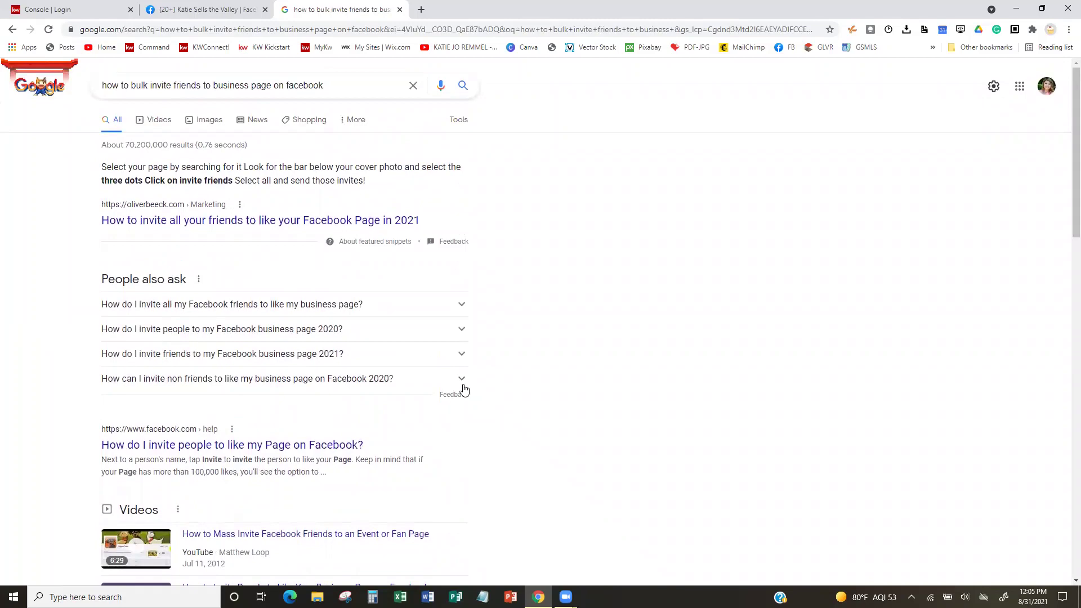
scroll(463, 388, down, 2)
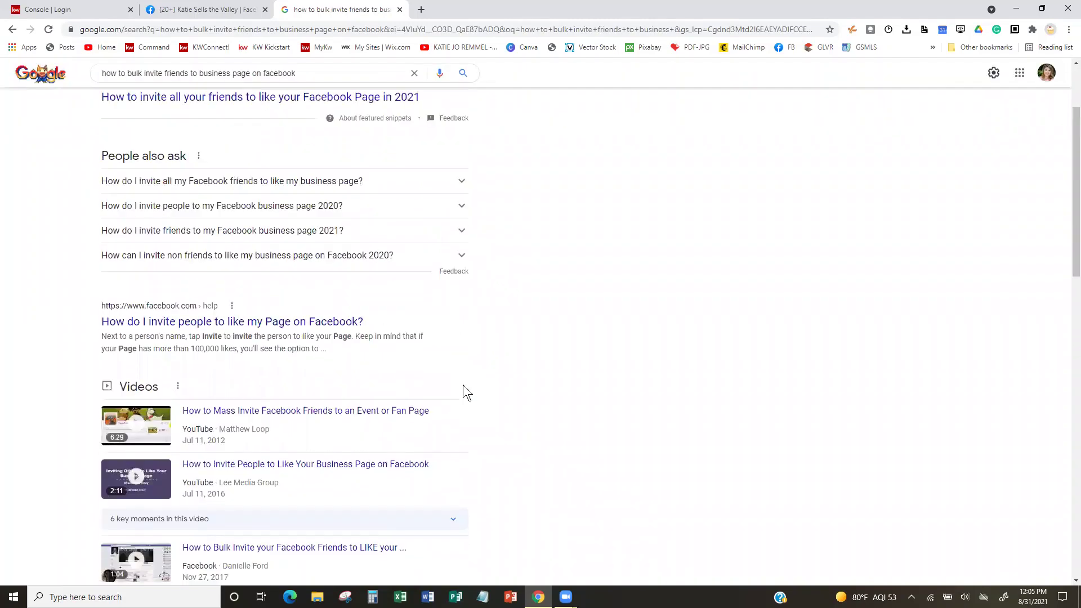
scroll(463, 383, down, 2)
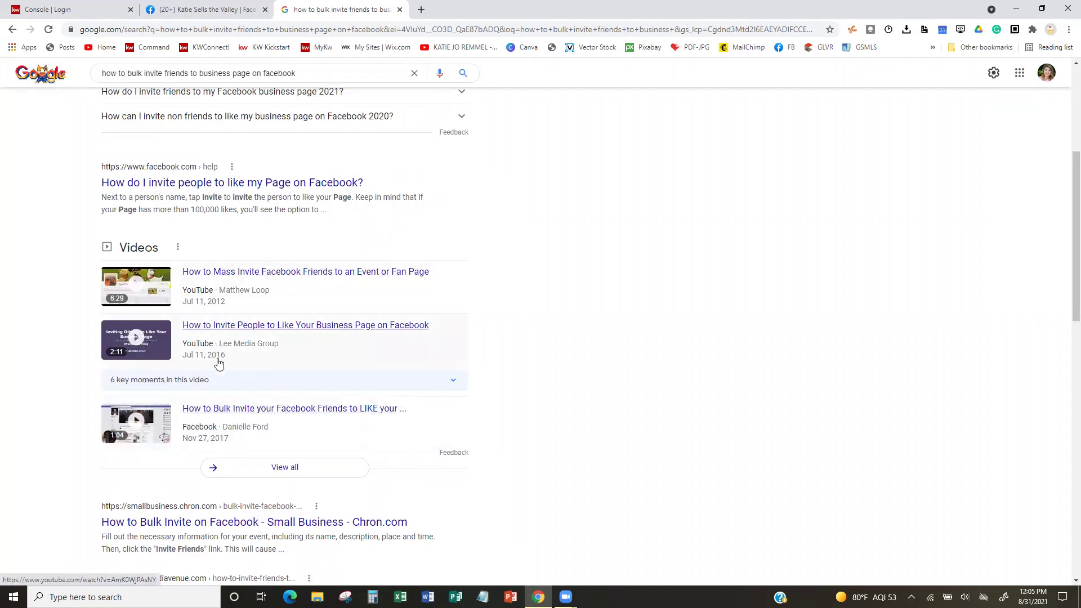
scroll(205, 477, down, 2)
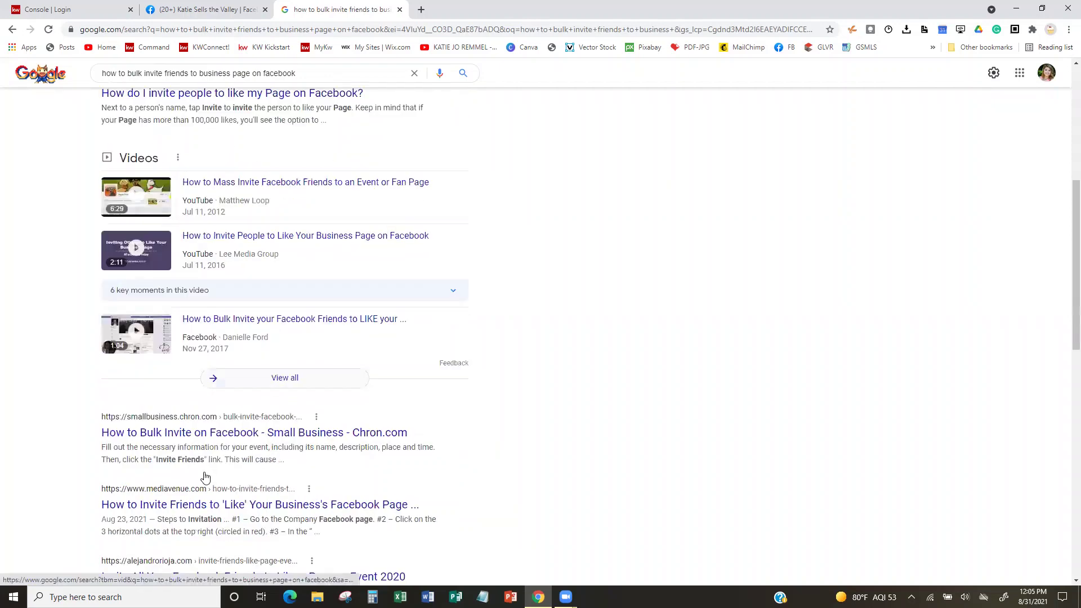
scroll(204, 477, down, 1)
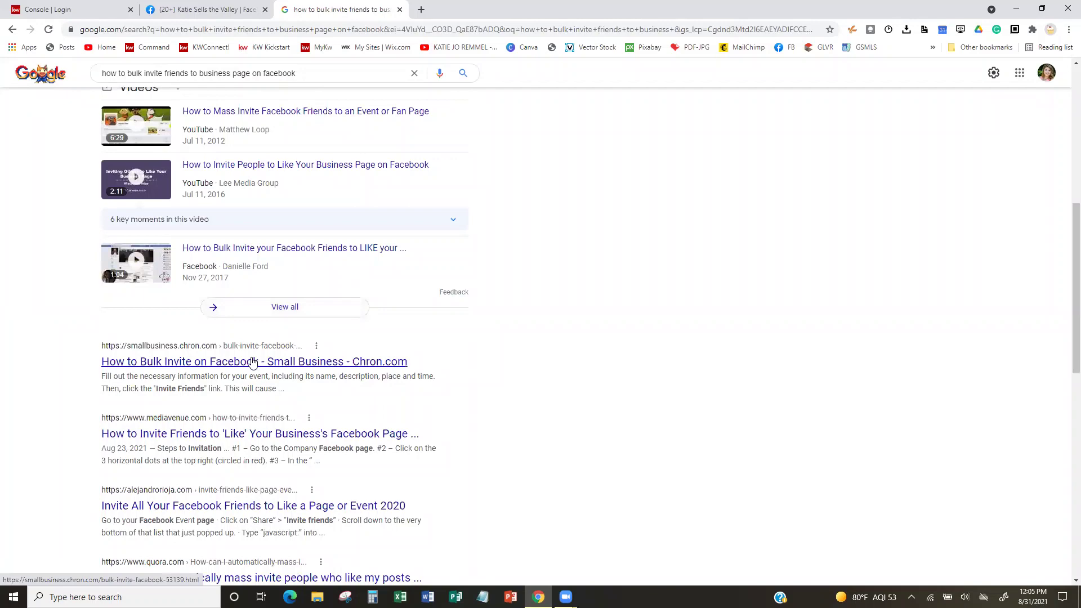
scroll(252, 366, up, 7)
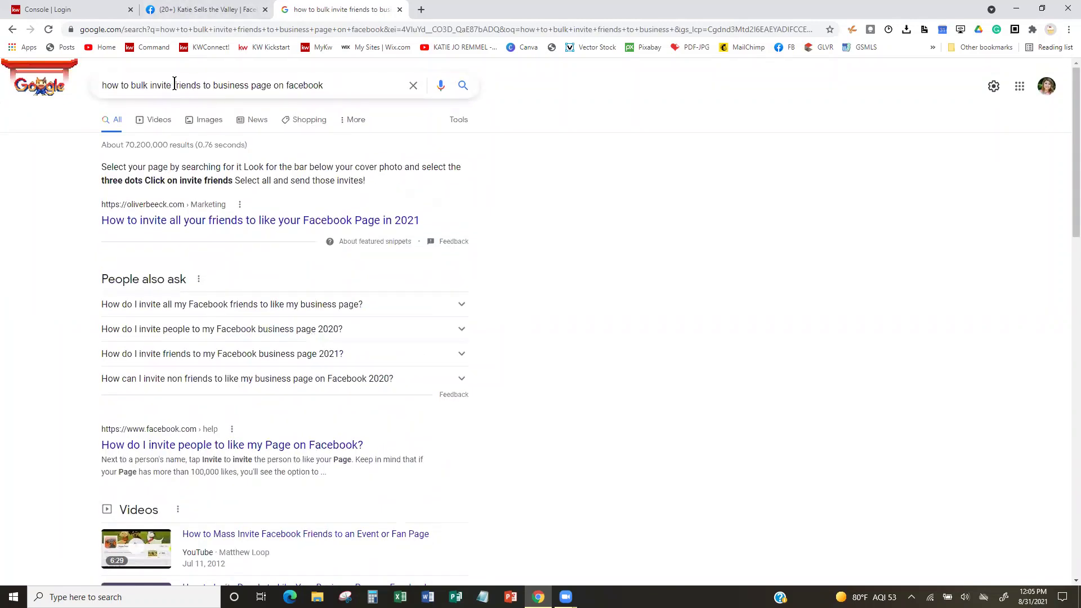
Add 'chrome' to the query and open the Invite All Friends for Facebook result.
click(332, 85)
text(chrome)
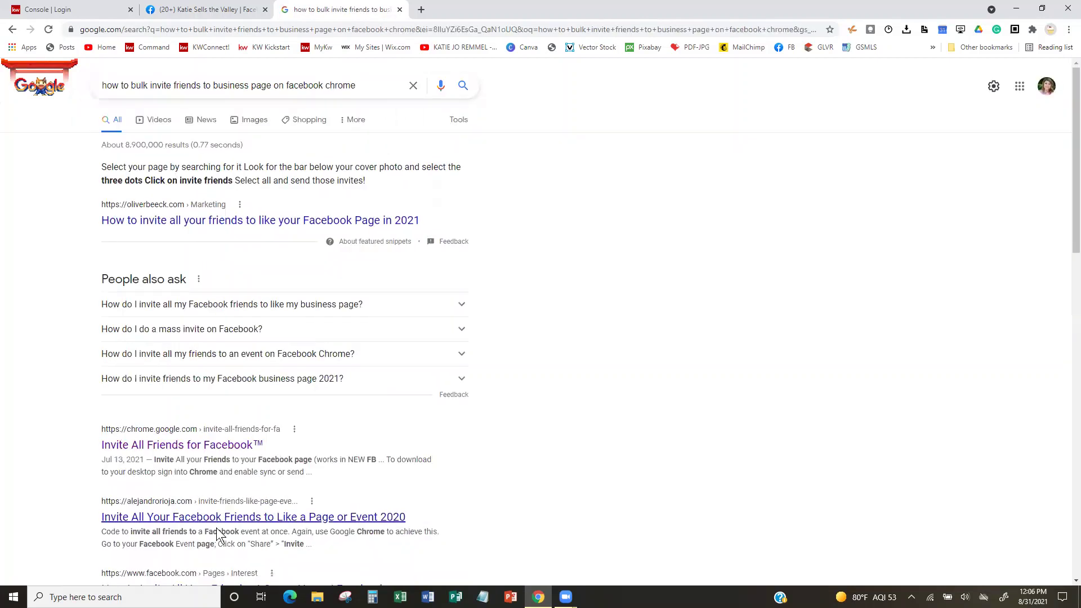
click(198, 449)
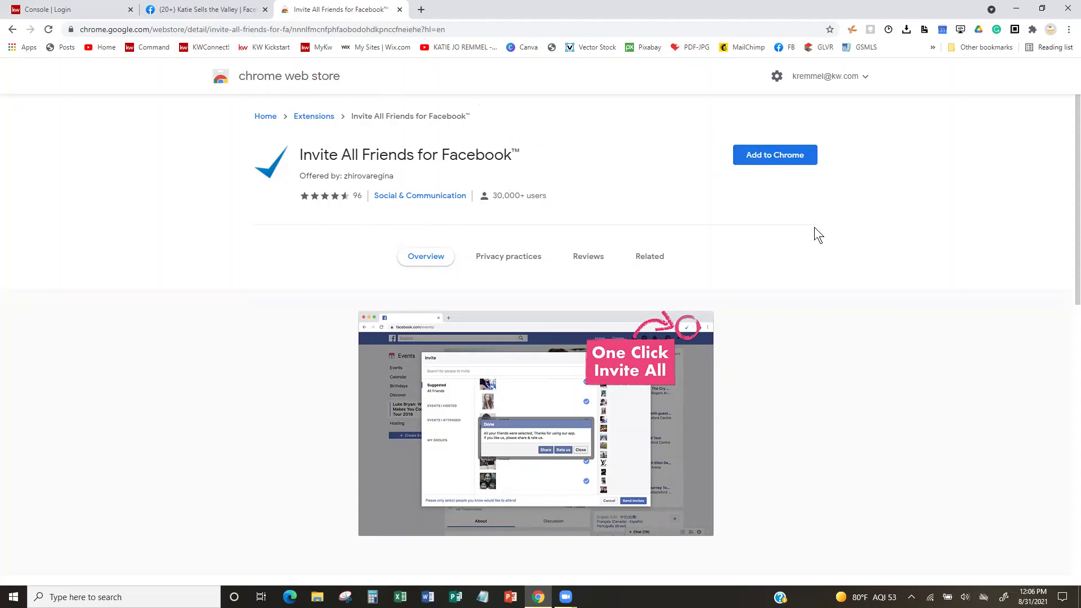
Skim the Invite All Friends for Facebook store listing, then return to the Facebook tab.
scroll(813, 227, down, 8)
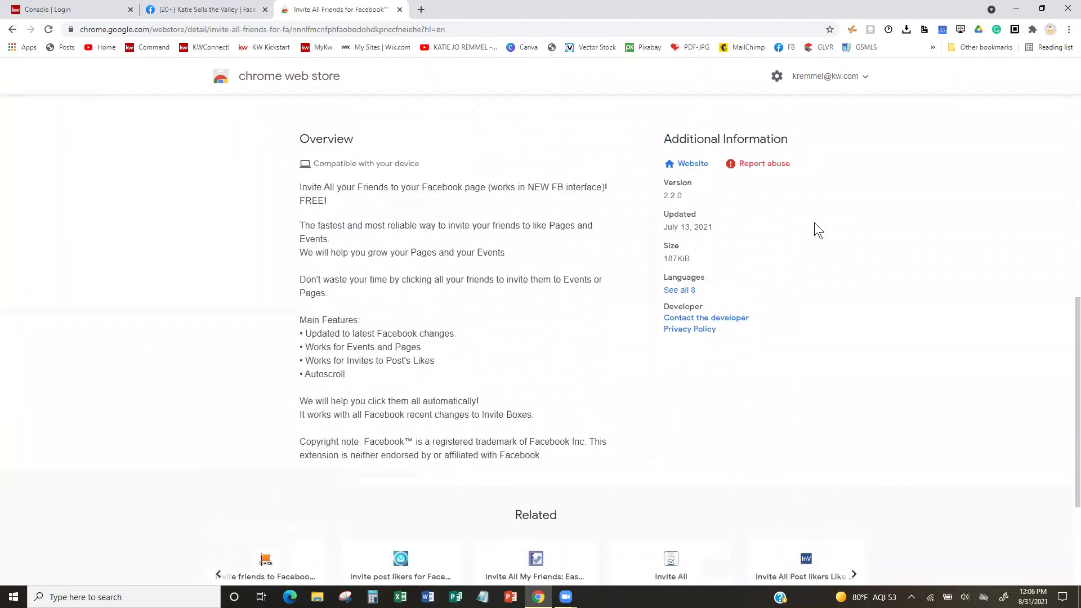
scroll(814, 222, up, 7)
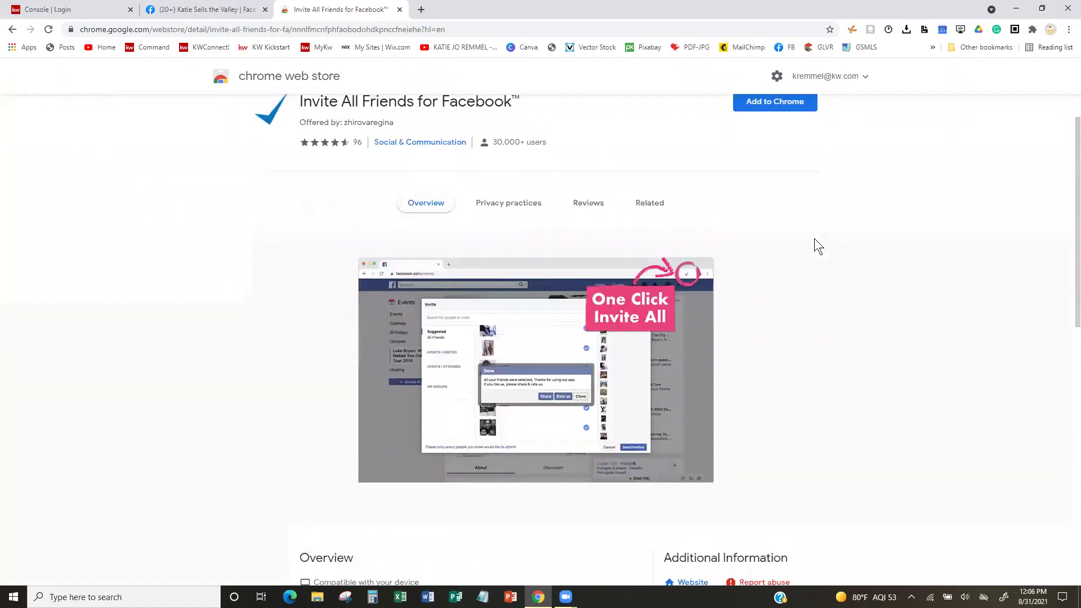
click(210, 10)
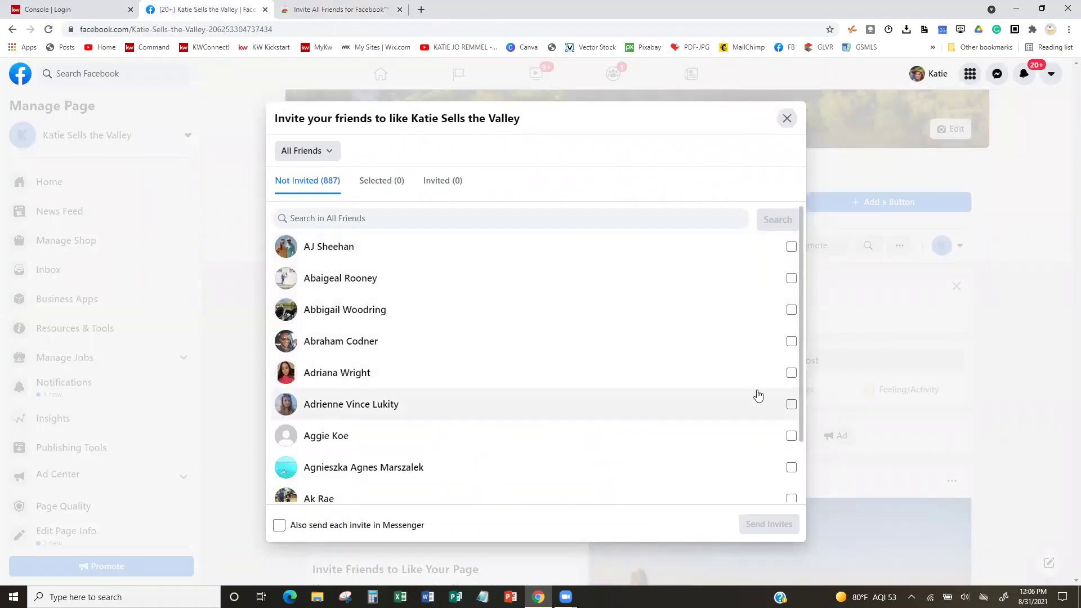
Close the invite dialog with nobody invited, open and discard a new Page post, and scroll the sidebar.
click(537, 221)
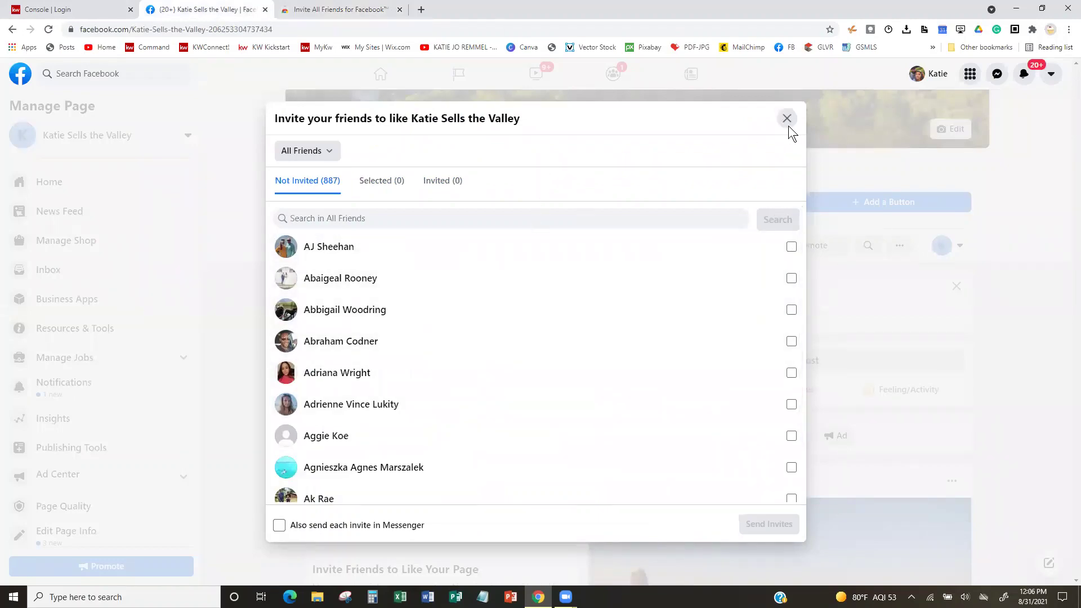
click(787, 118)
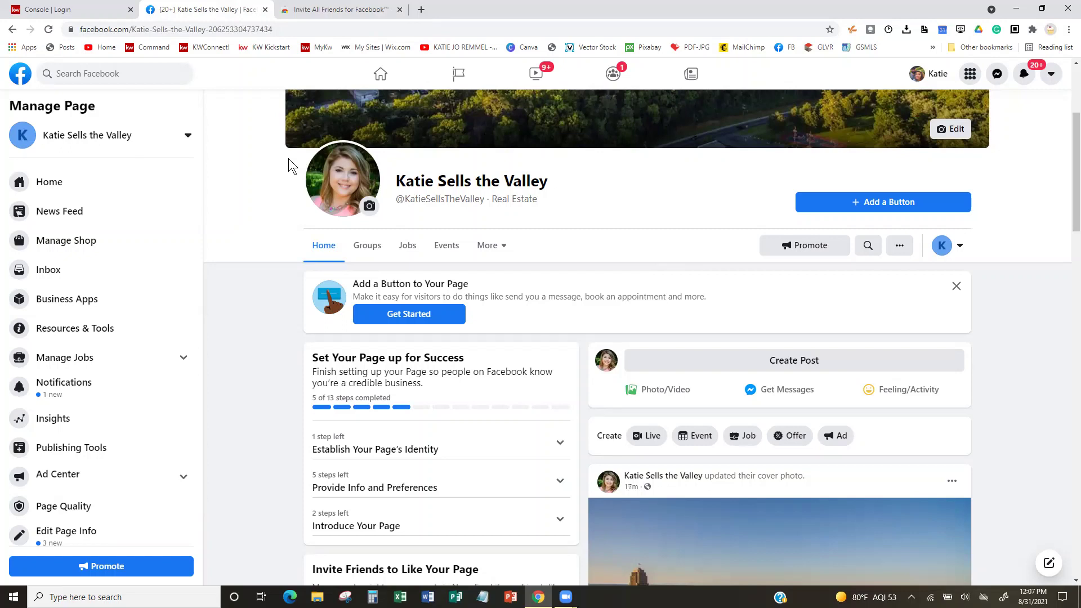
click(826, 359)
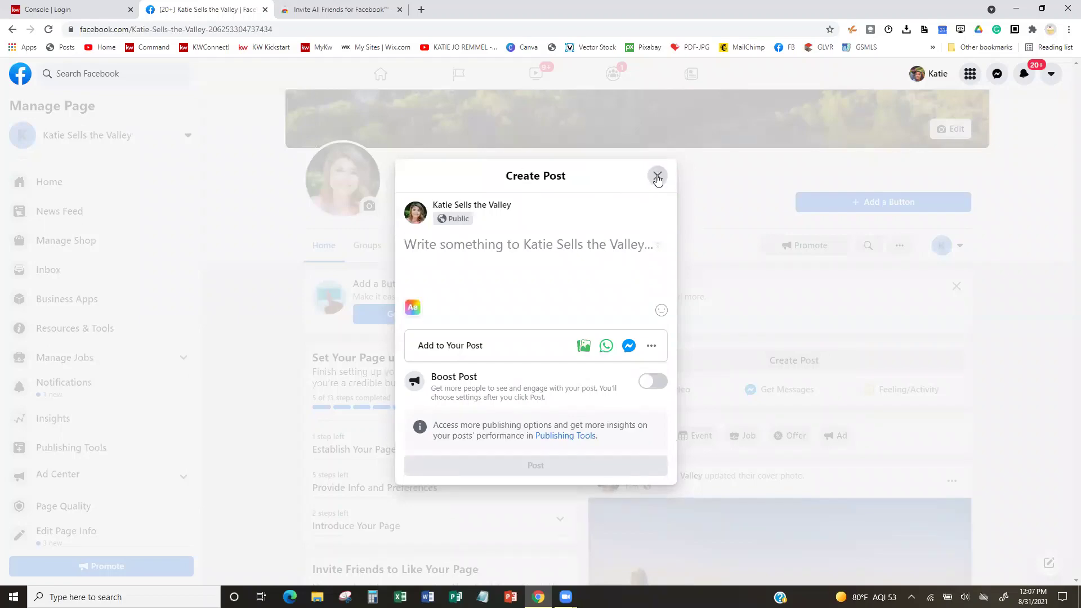
click(657, 178)
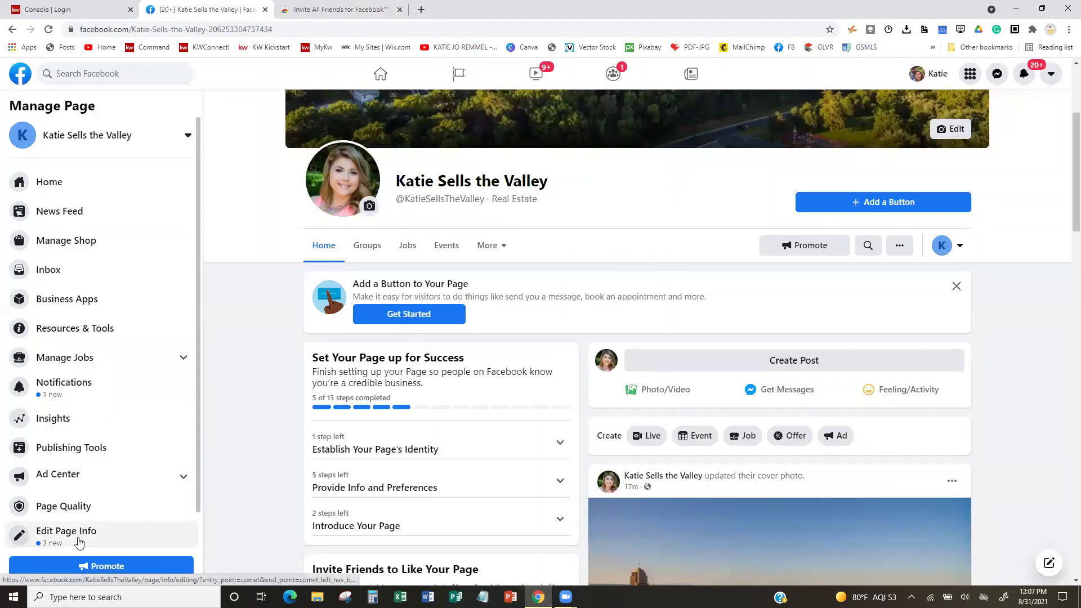
scroll(78, 537, down, 1)
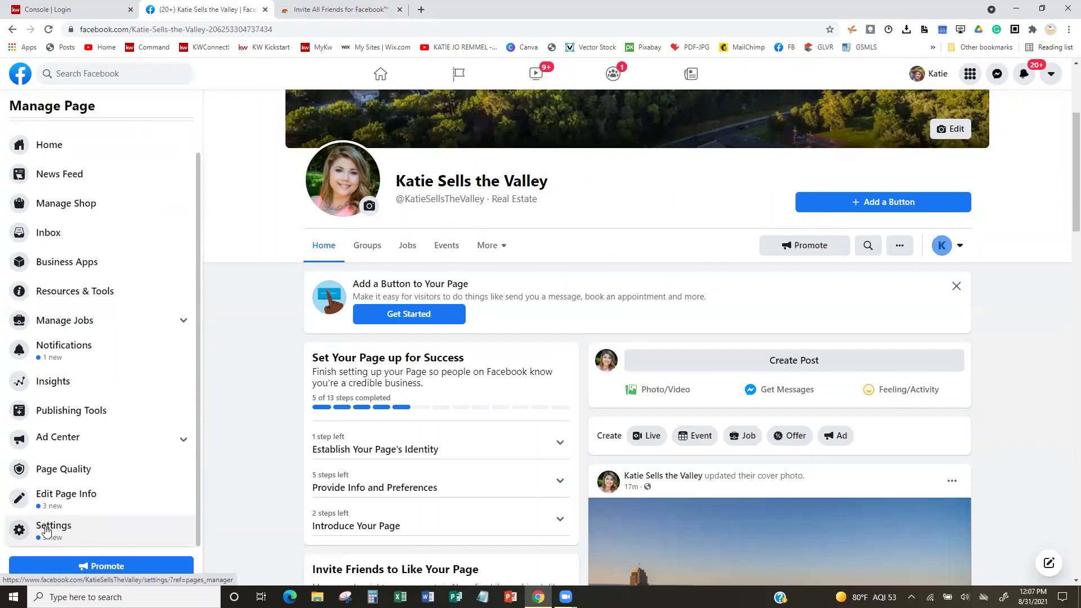
In Page Settings, set Page Visibility to unpublished with reason 'The Page isn't finished yet' and confirm.
click(62, 535)
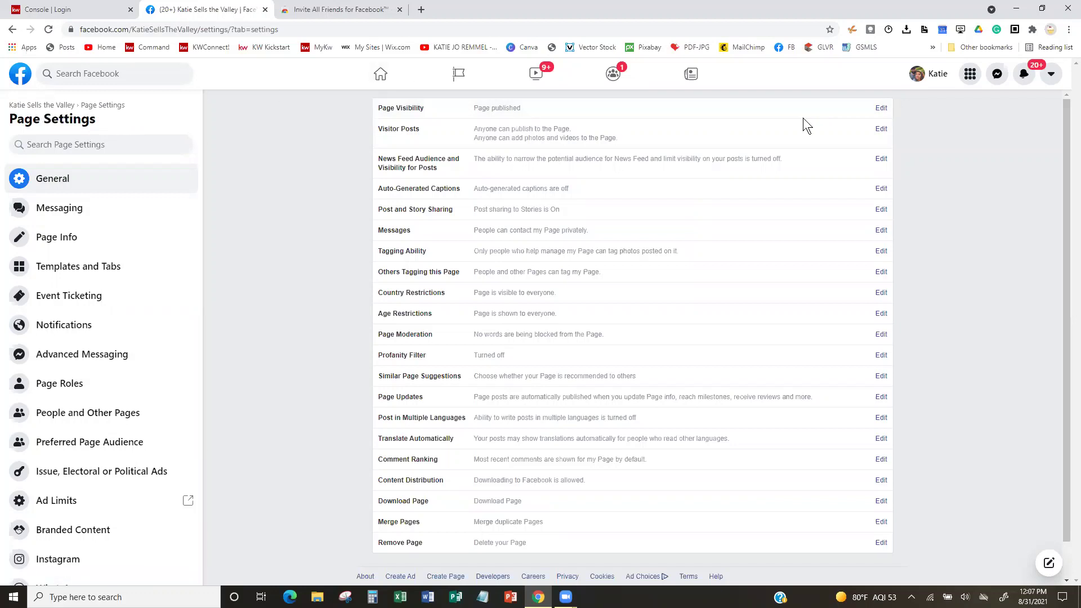
click(880, 109)
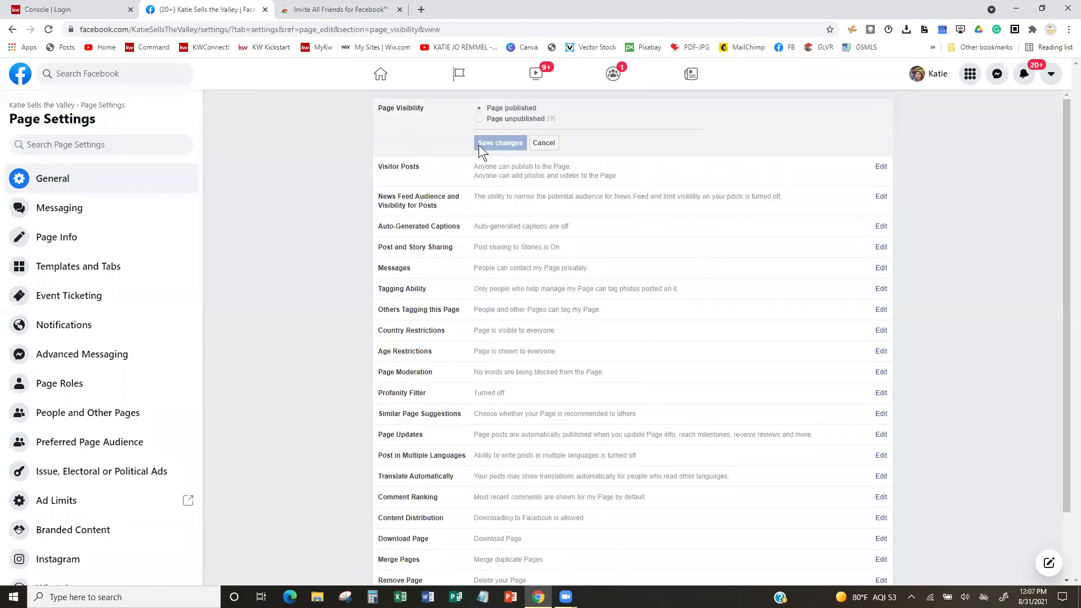
click(479, 119)
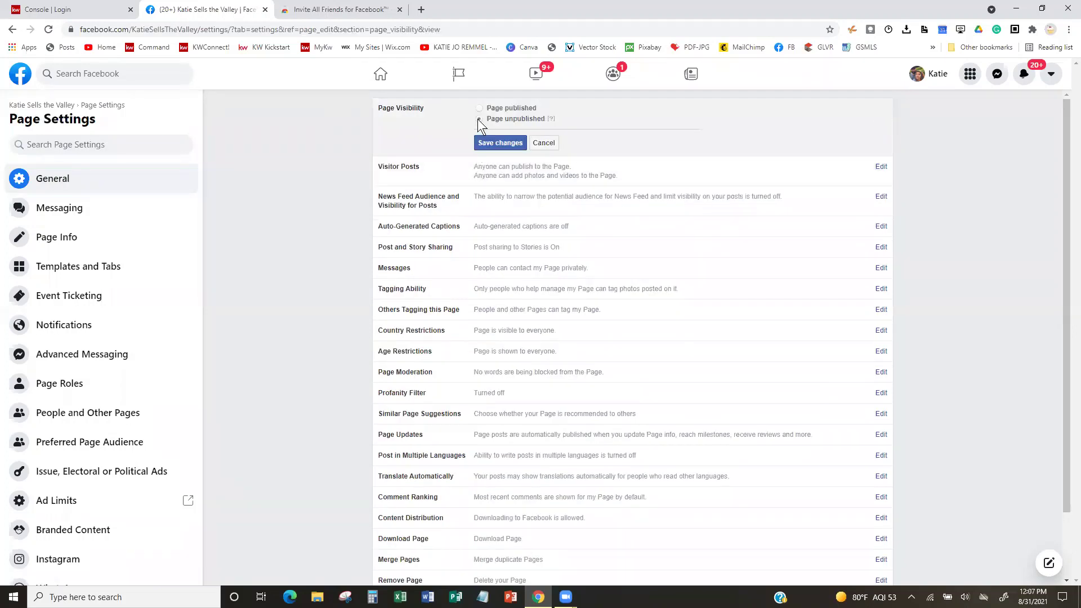
click(497, 144)
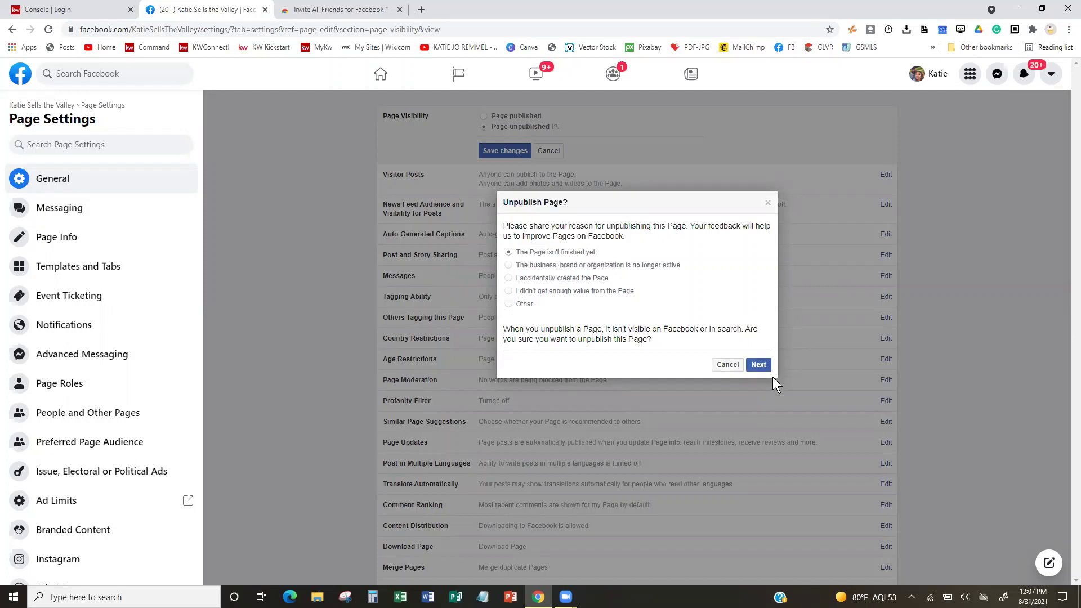
click(760, 365)
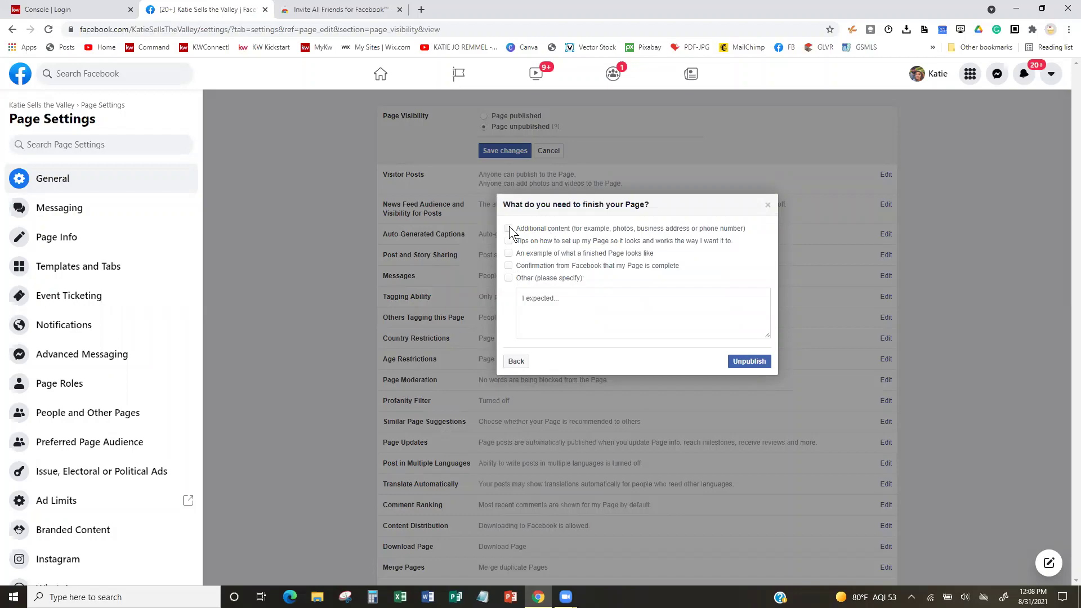
click(750, 362)
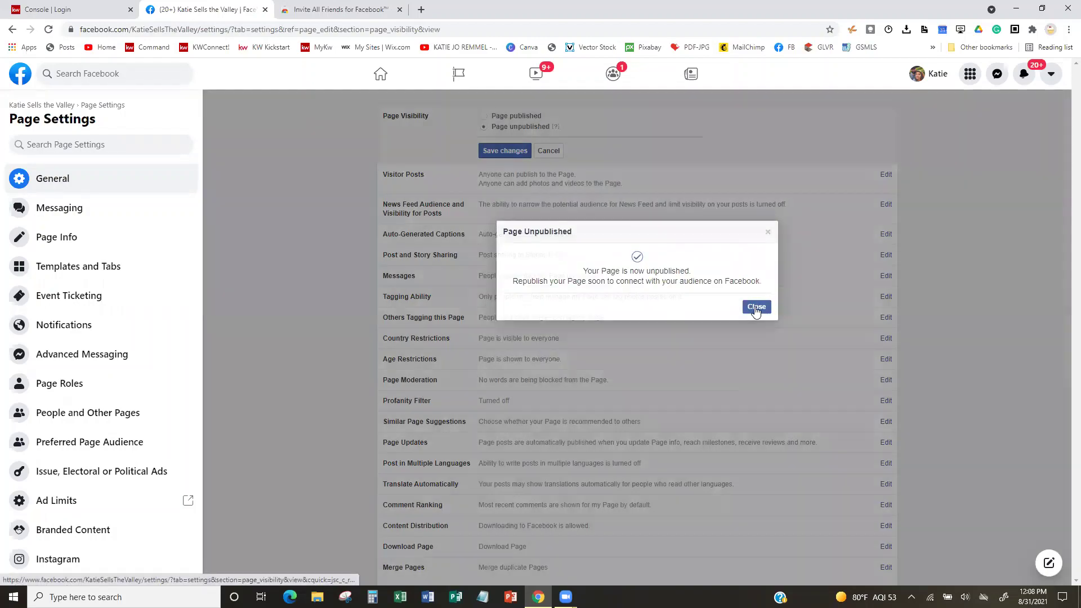
click(756, 306)
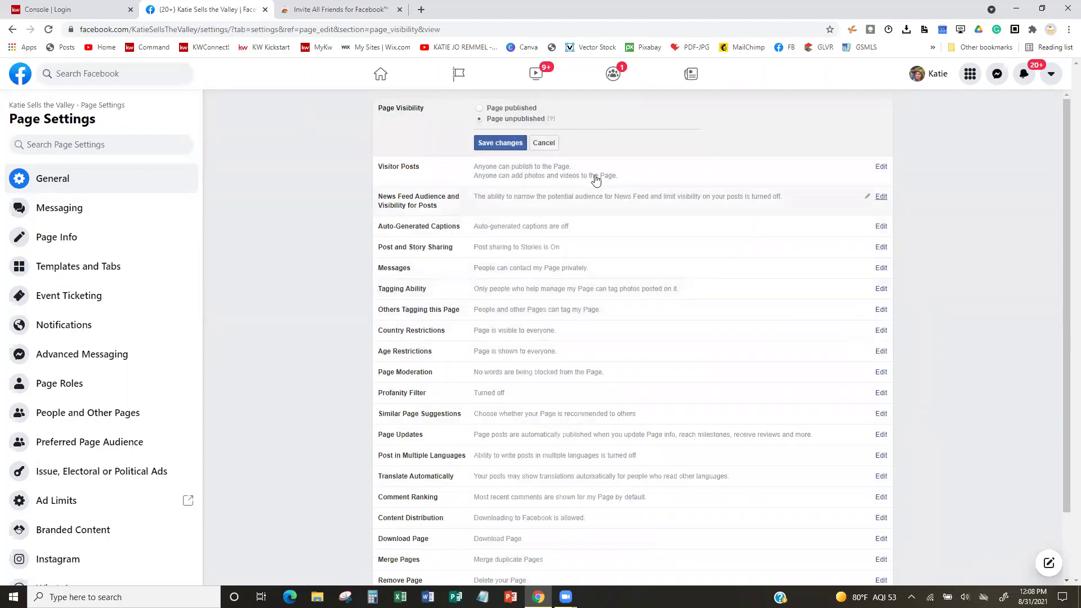
scroll(641, 343, down, 2)
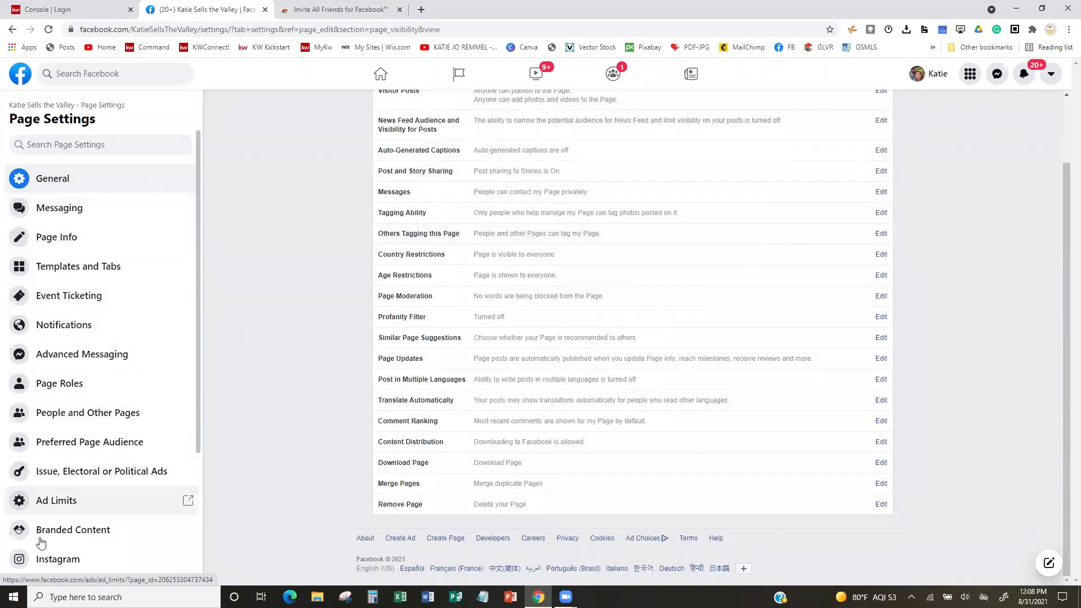
click(49, 30)
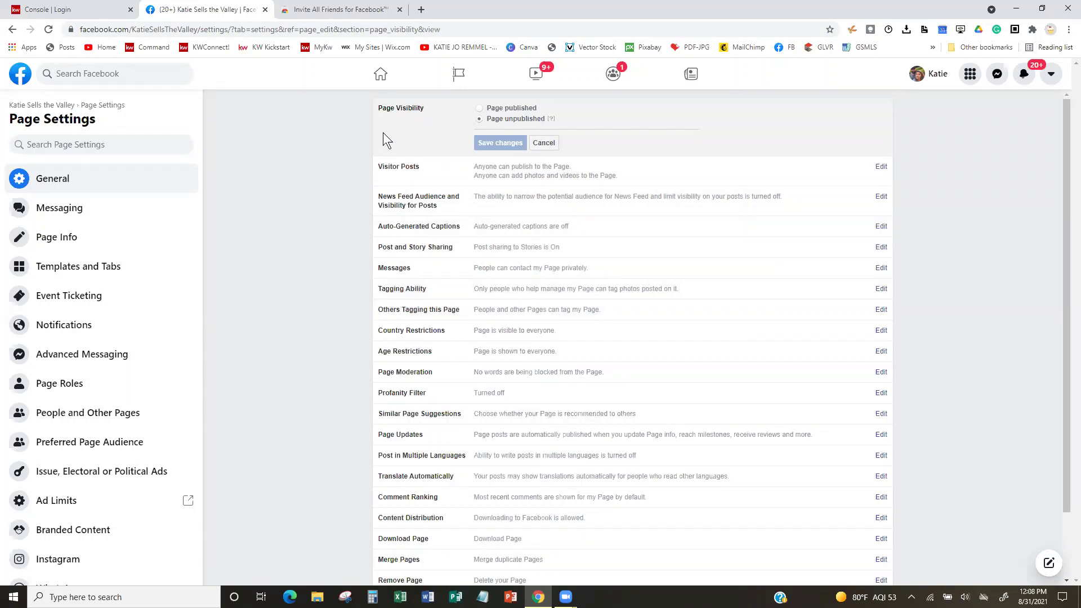
click(45, 181)
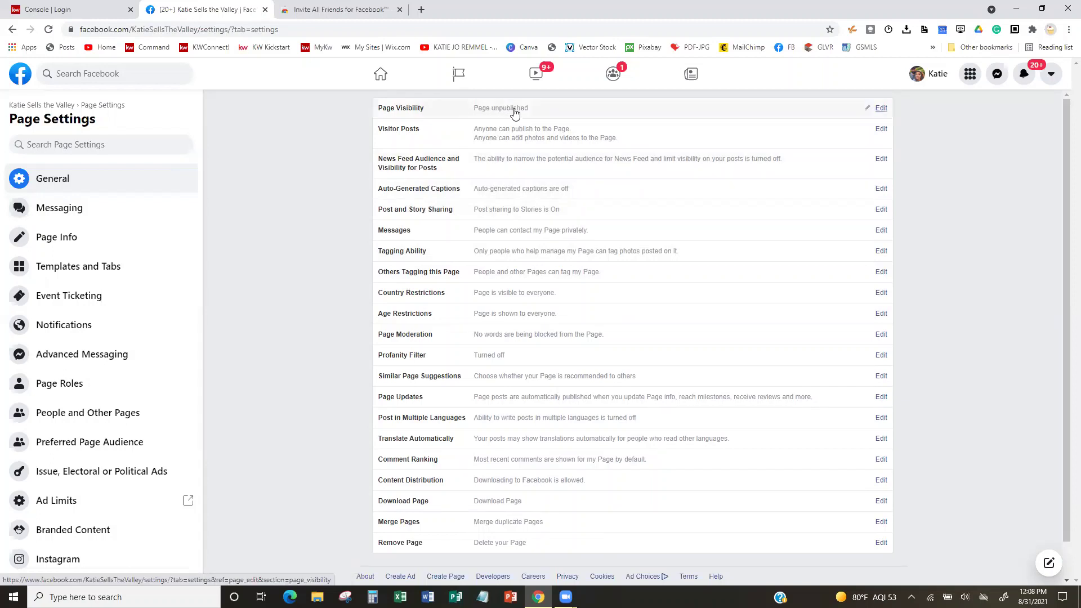
click(881, 108)
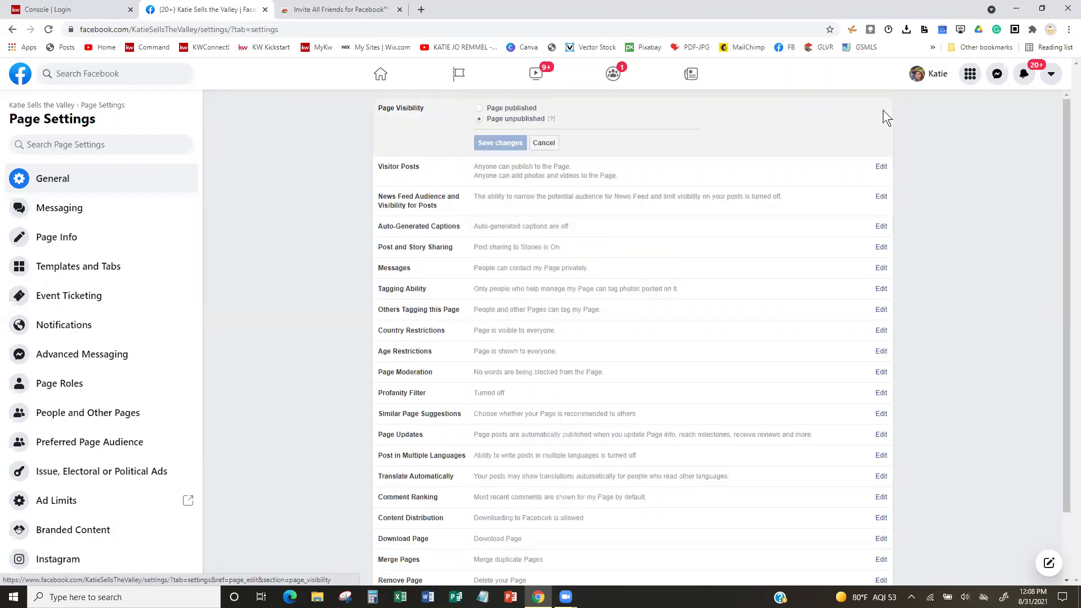
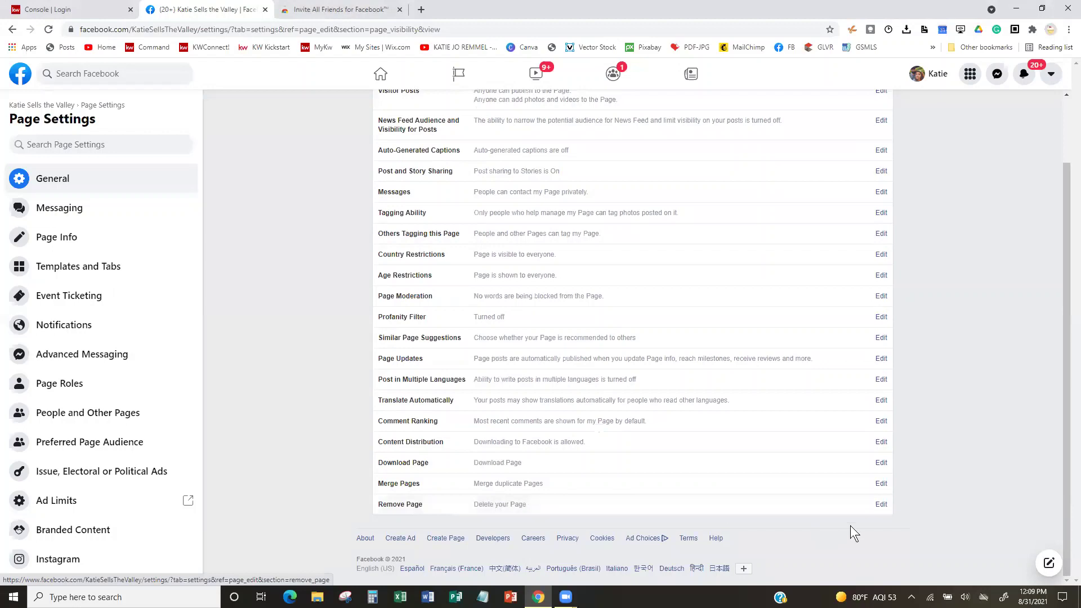
Open the option to permanently delete the Page, review it, and cancel without deleting.
click(882, 504)
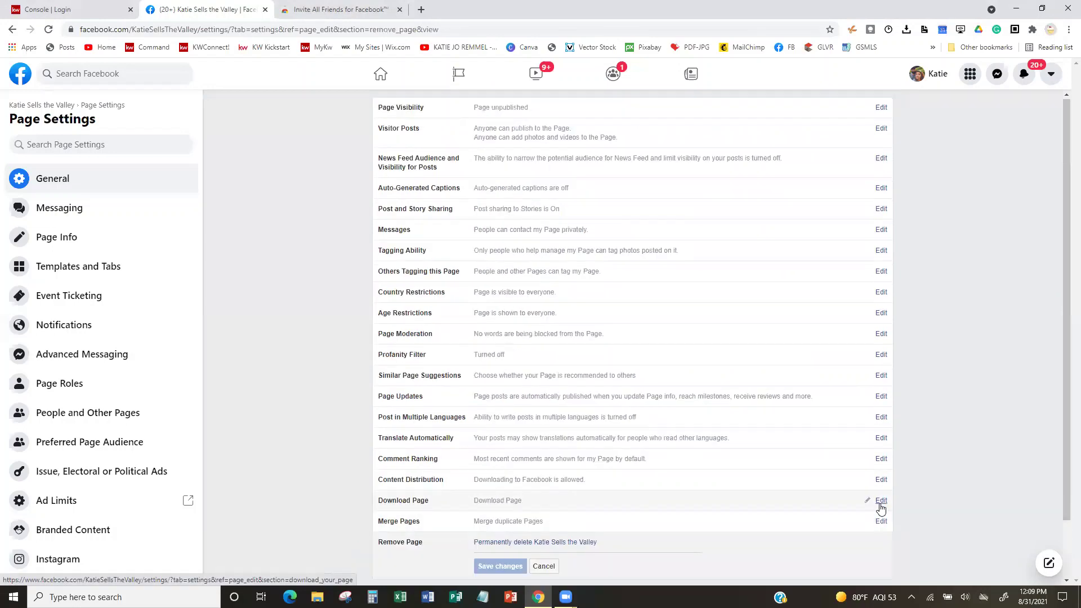
scroll(881, 508, down, 1)
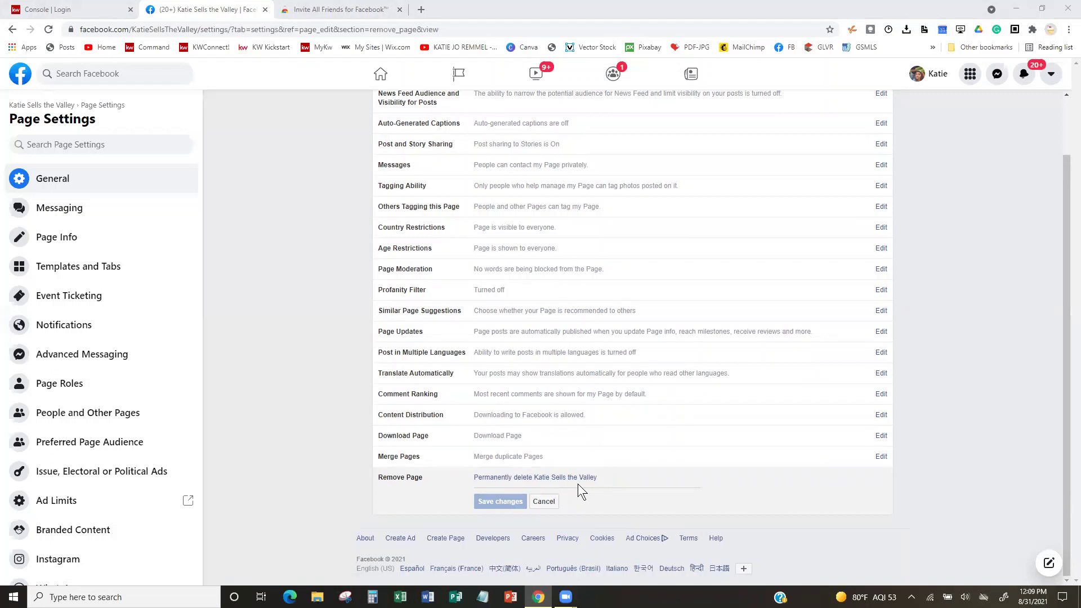
drag(1069, 314, 1064, 200)
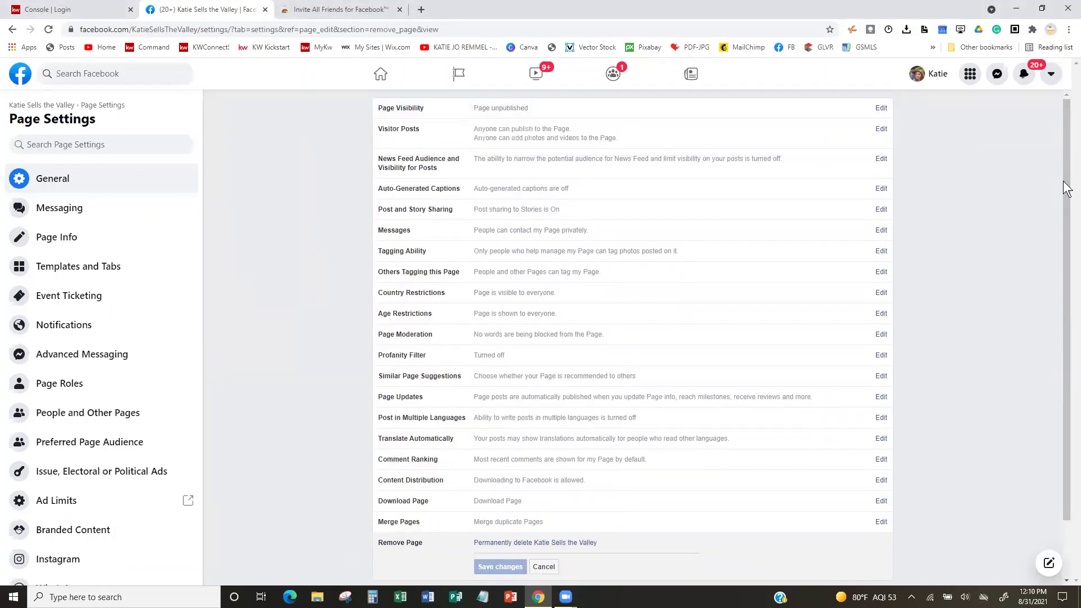
drag(1066, 189, 1064, 244)
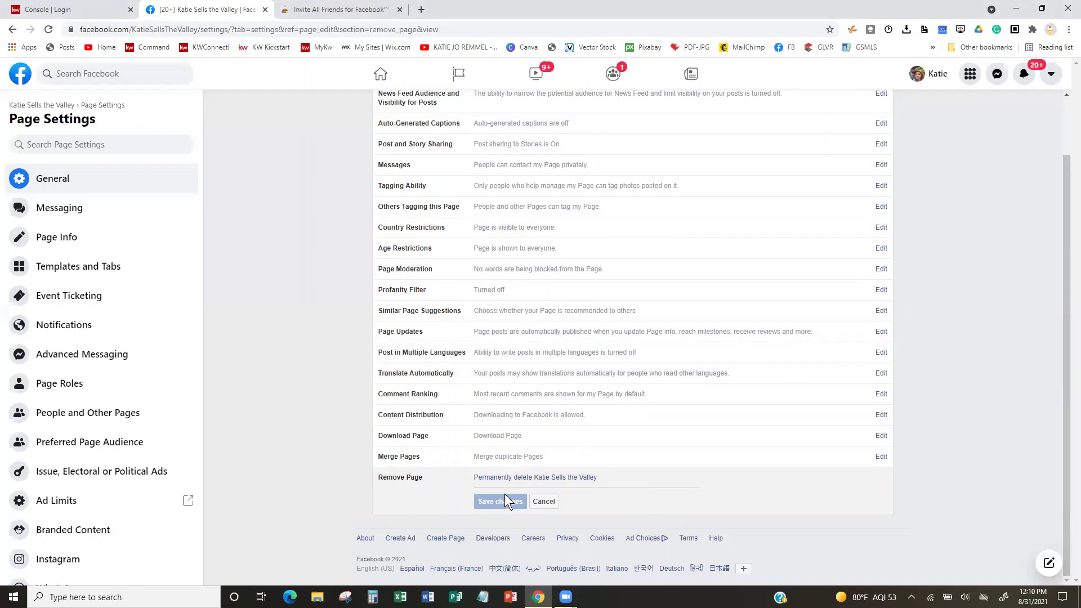
click(543, 501)
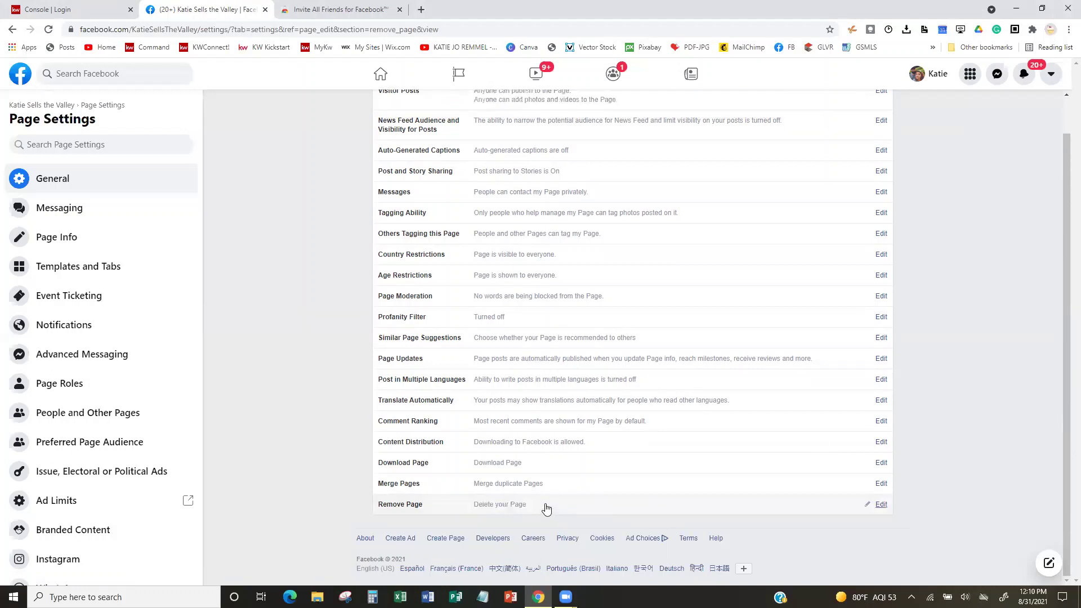
scroll(962, 379, up, 1)
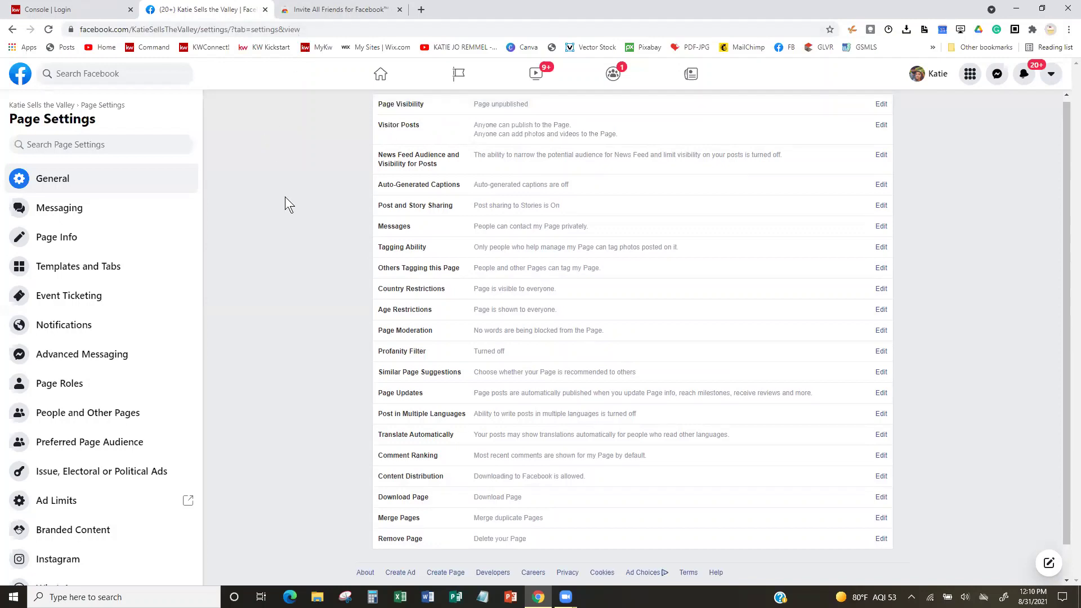
Go from General page settings back to the business Page's home with its cover photo.
click(30, 183)
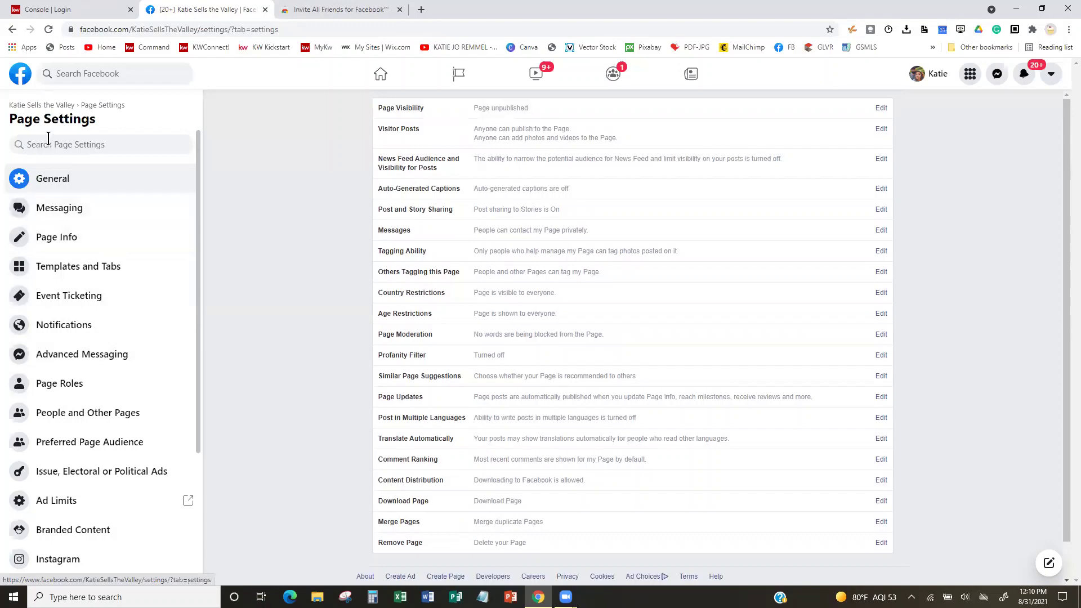
click(30, 107)
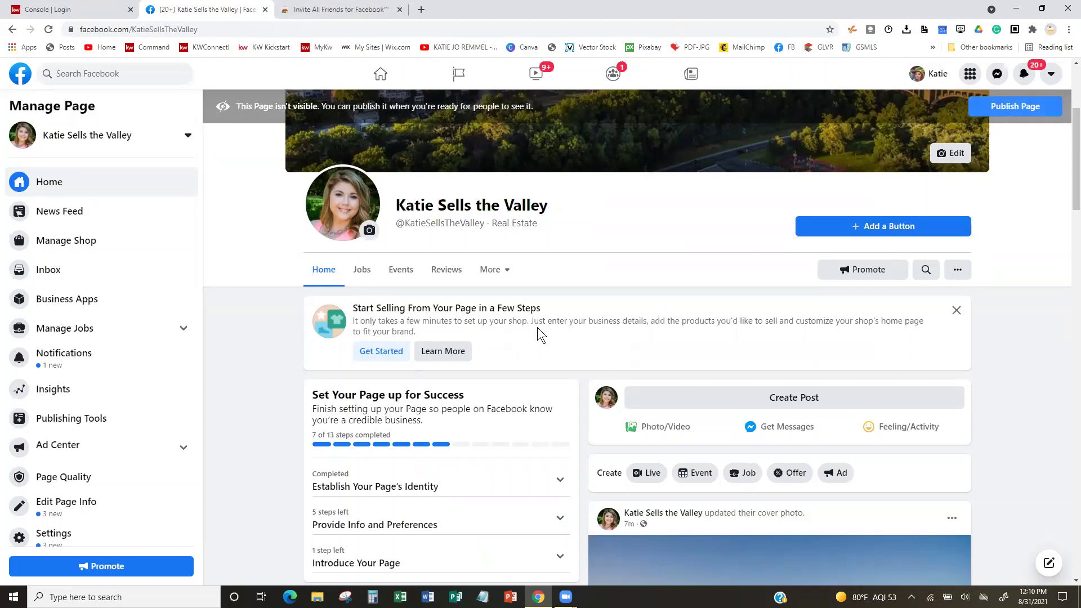
scroll(538, 331, up, 4)
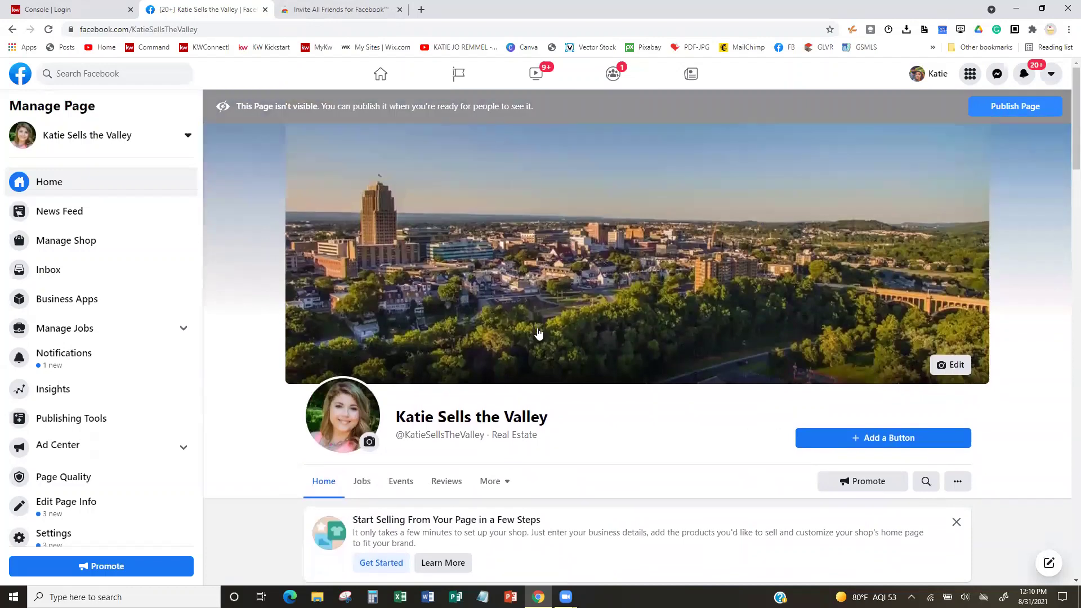
scroll(538, 332, down, 2)
scroll(538, 326, up, 1)
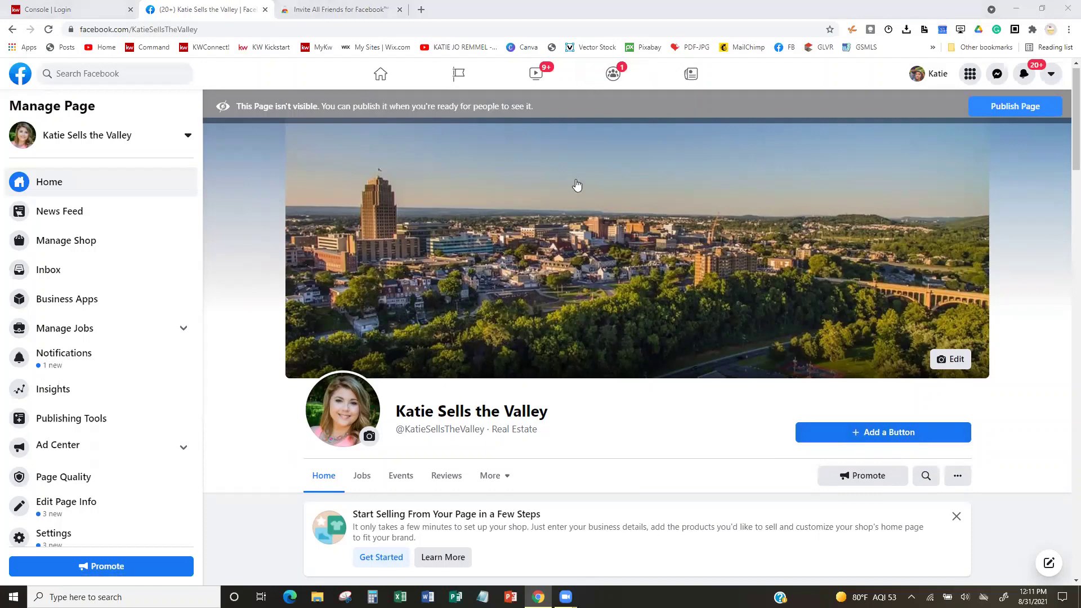
click(869, 433)
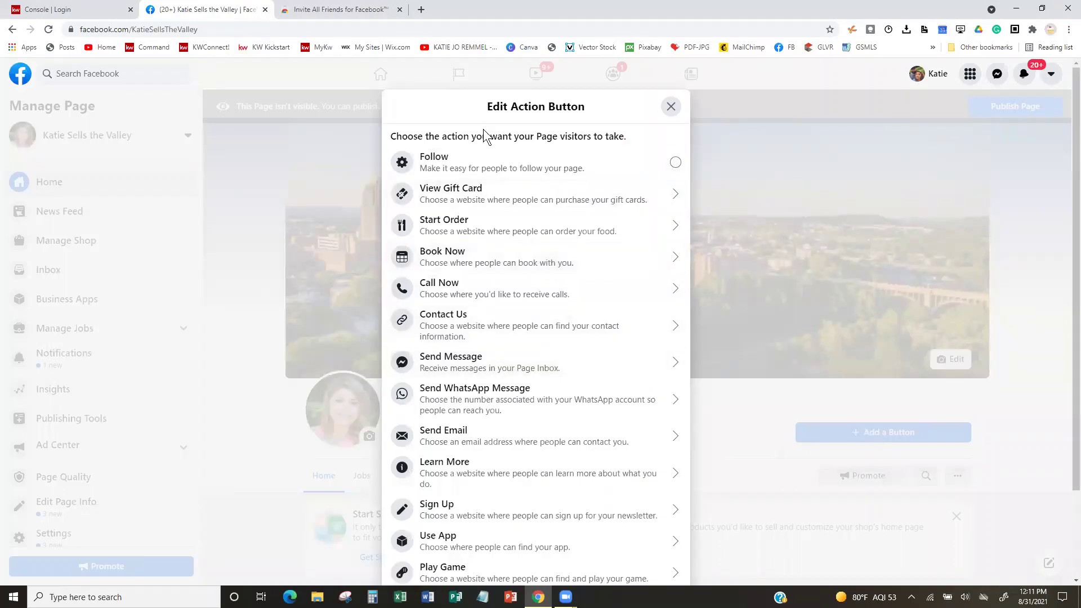
scroll(488, 414, down, 2)
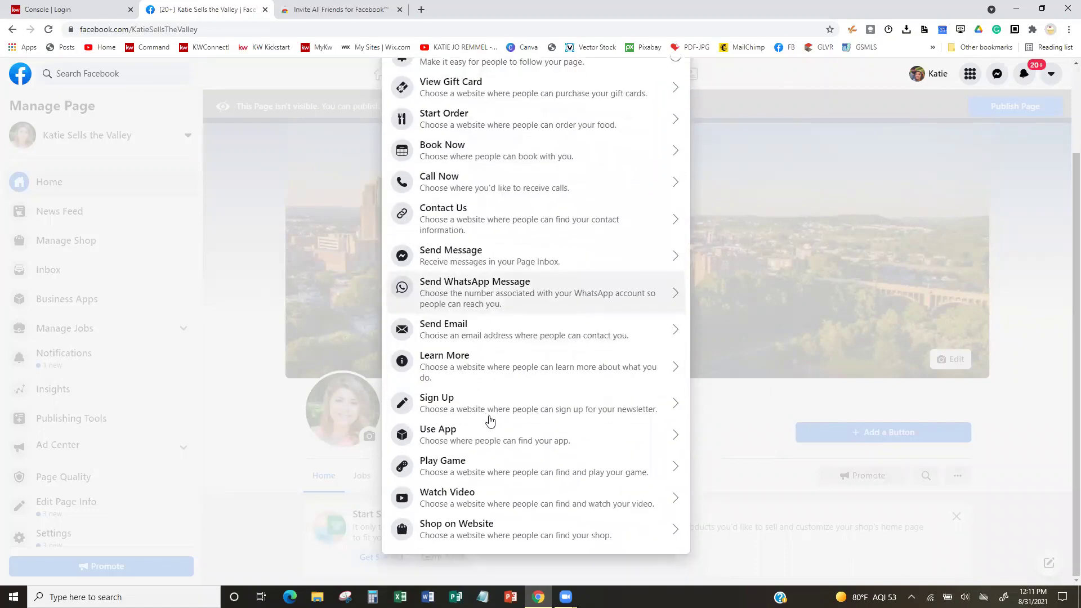
scroll(487, 415, up, 2)
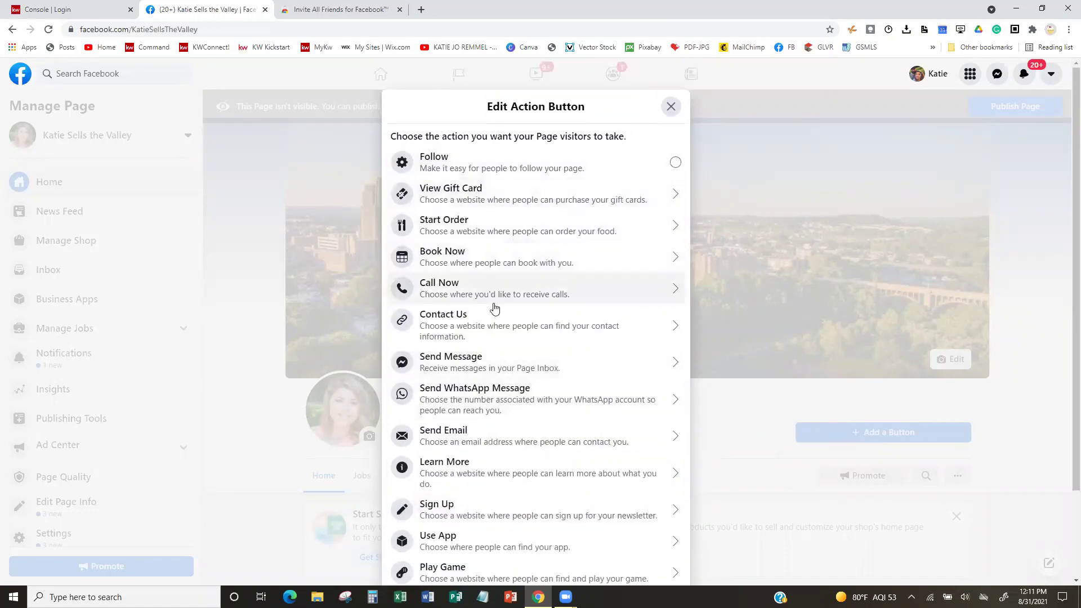
scroll(494, 300, down, 1)
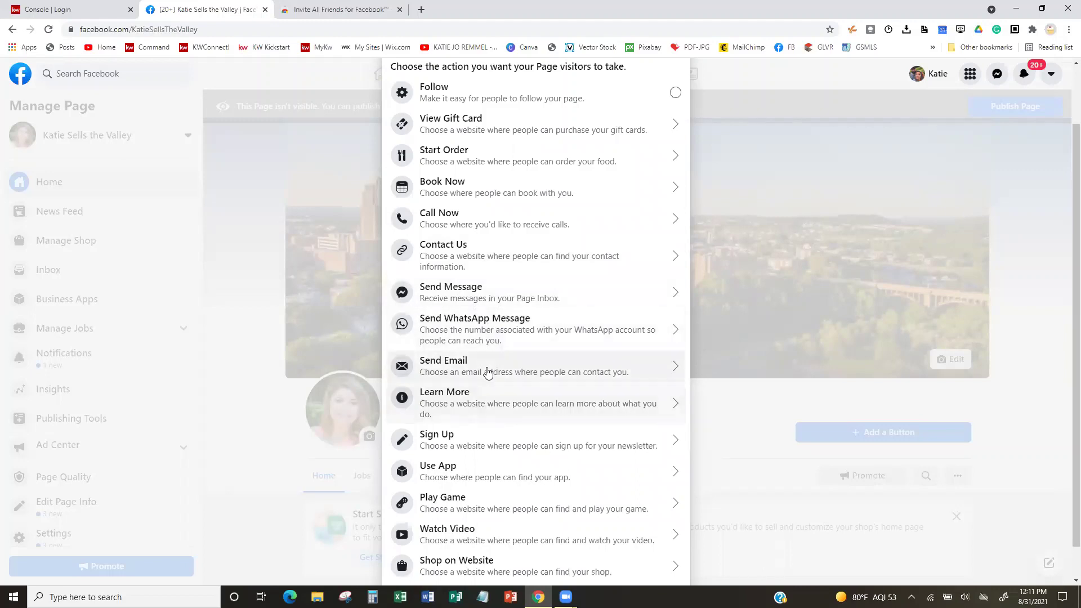
scroll(481, 388, down, 1)
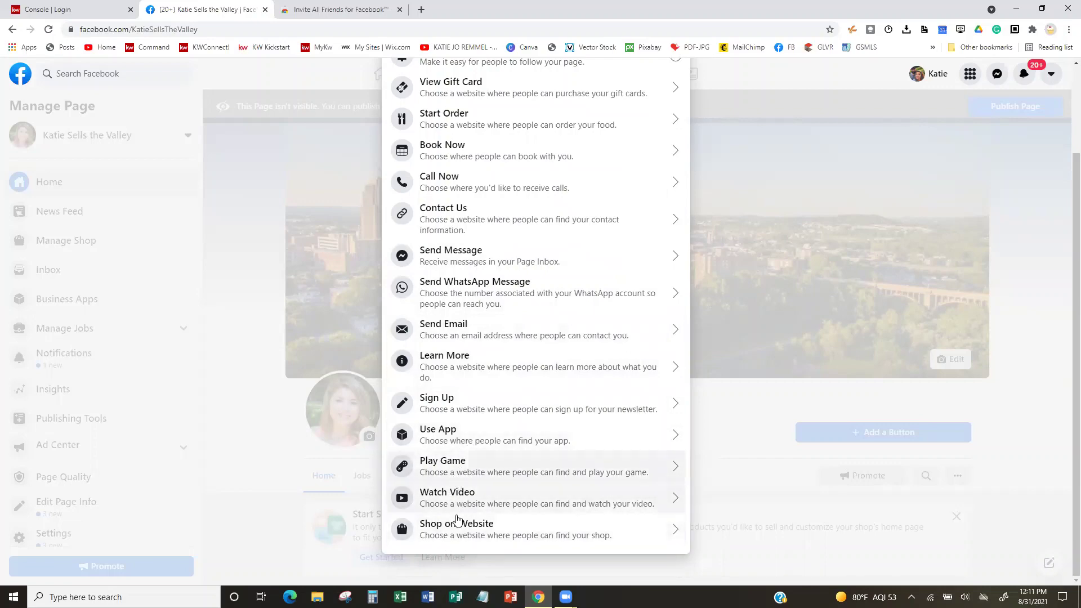
scroll(514, 393, up, 3)
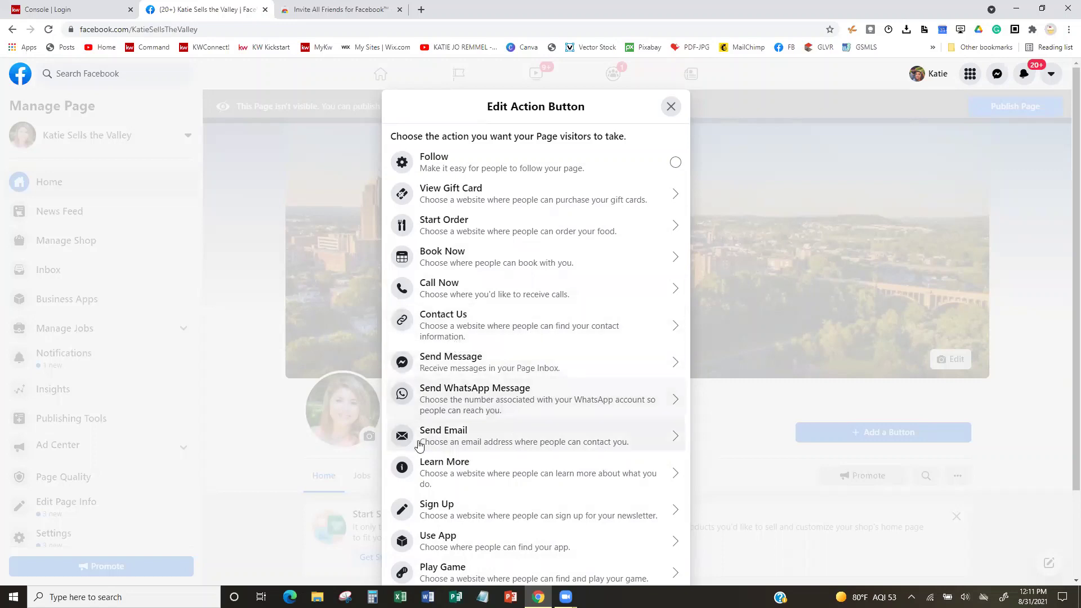
scroll(457, 450, down, 2)
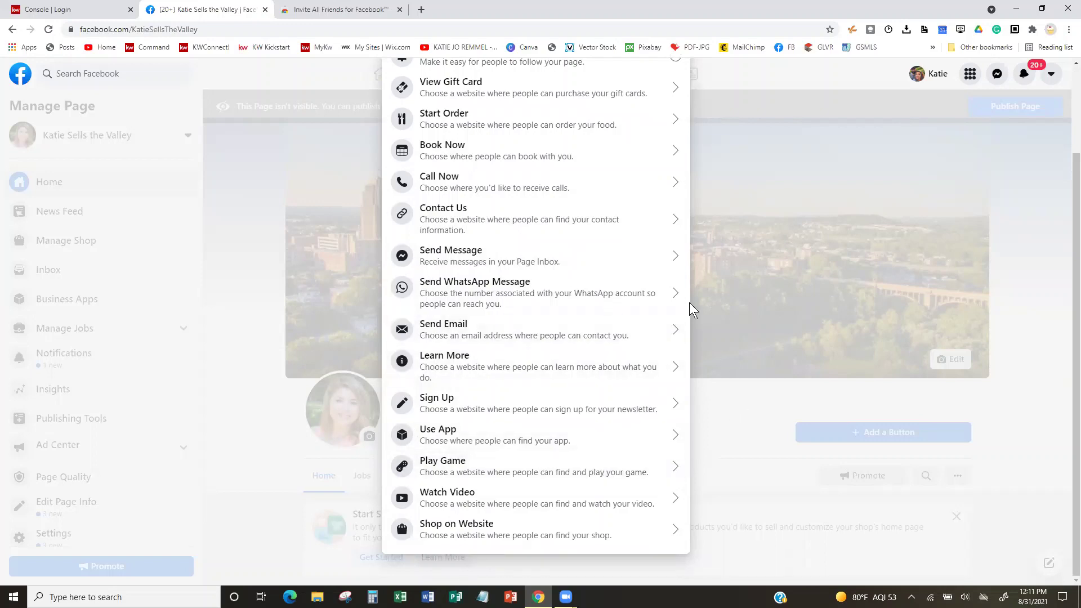
scroll(689, 302, up, 2)
click(669, 107)
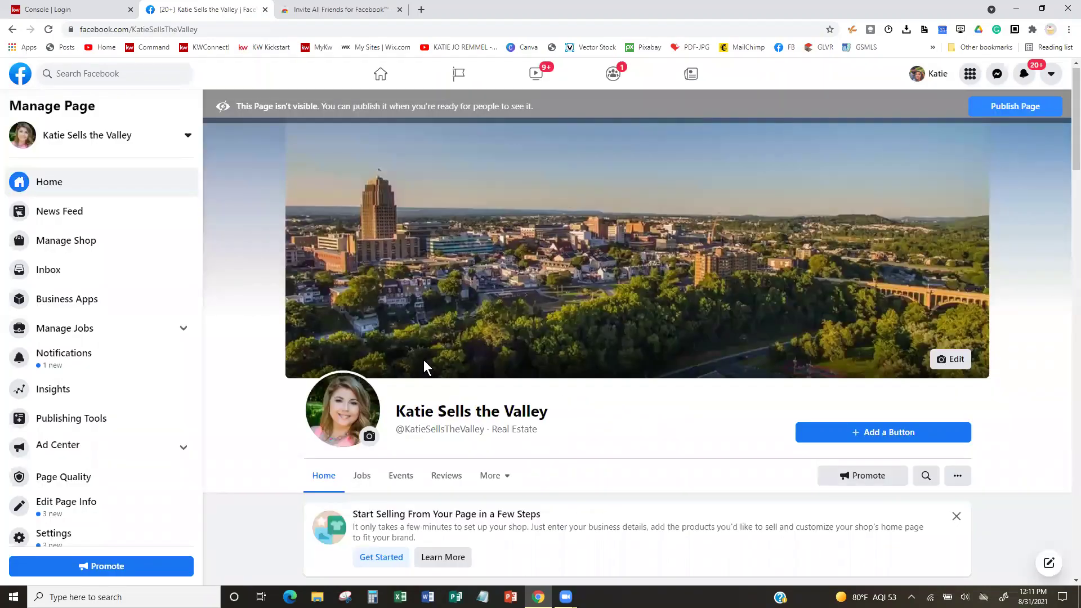
scroll(423, 363, down, 7)
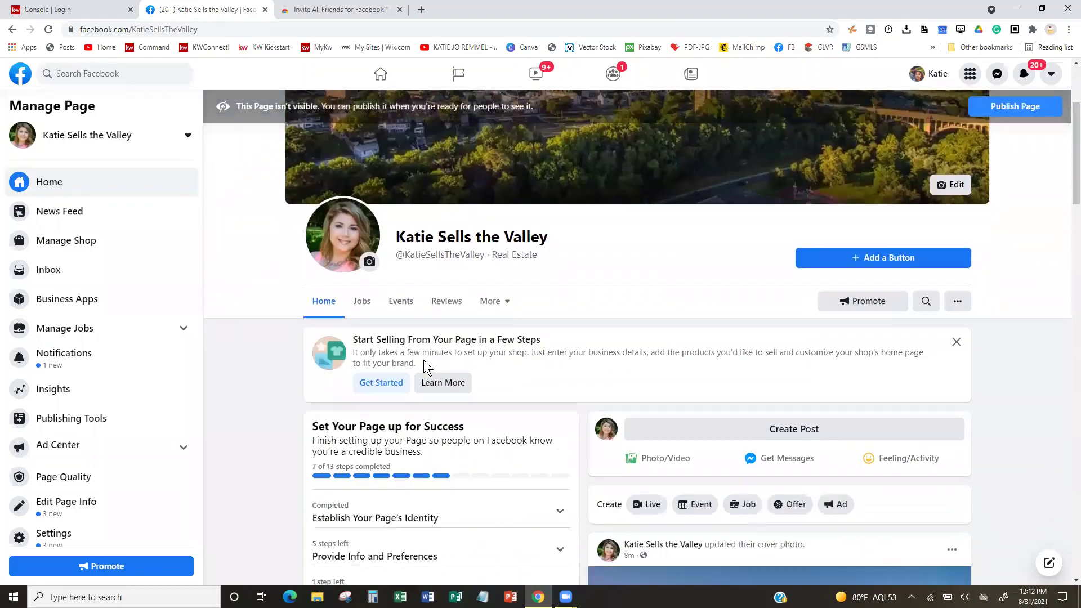
scroll(426, 352, down, 11)
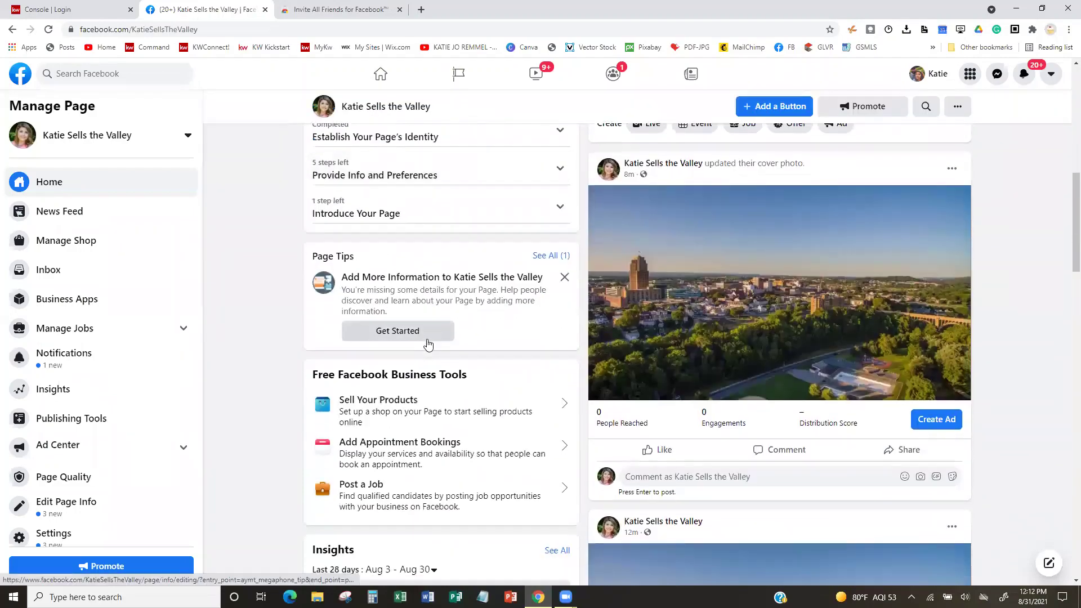
scroll(428, 343, down, 2)
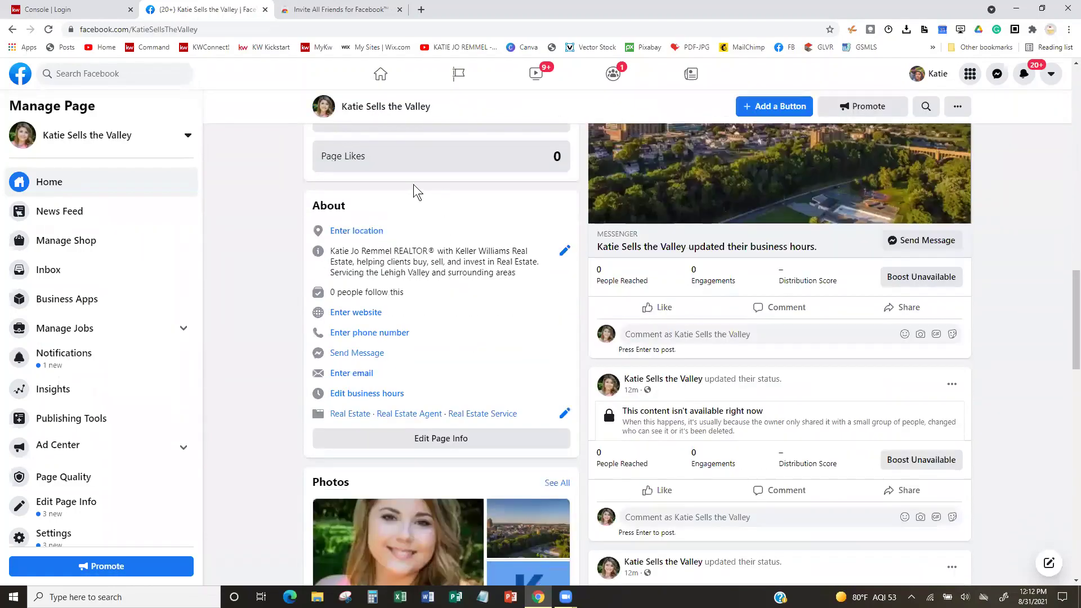
scroll(434, 319, up, 17)
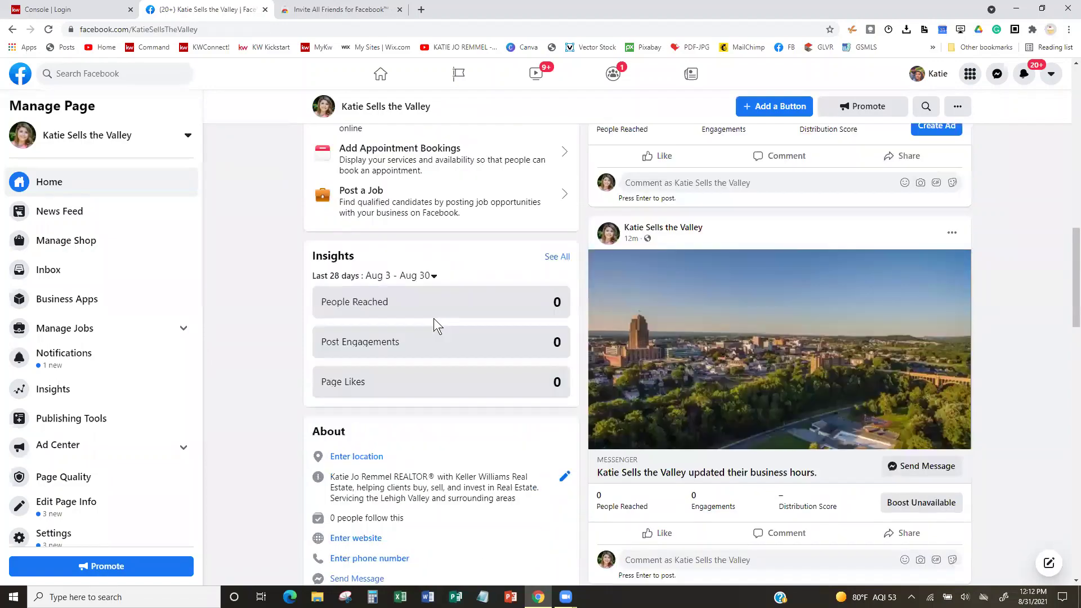
scroll(437, 319, up, 1)
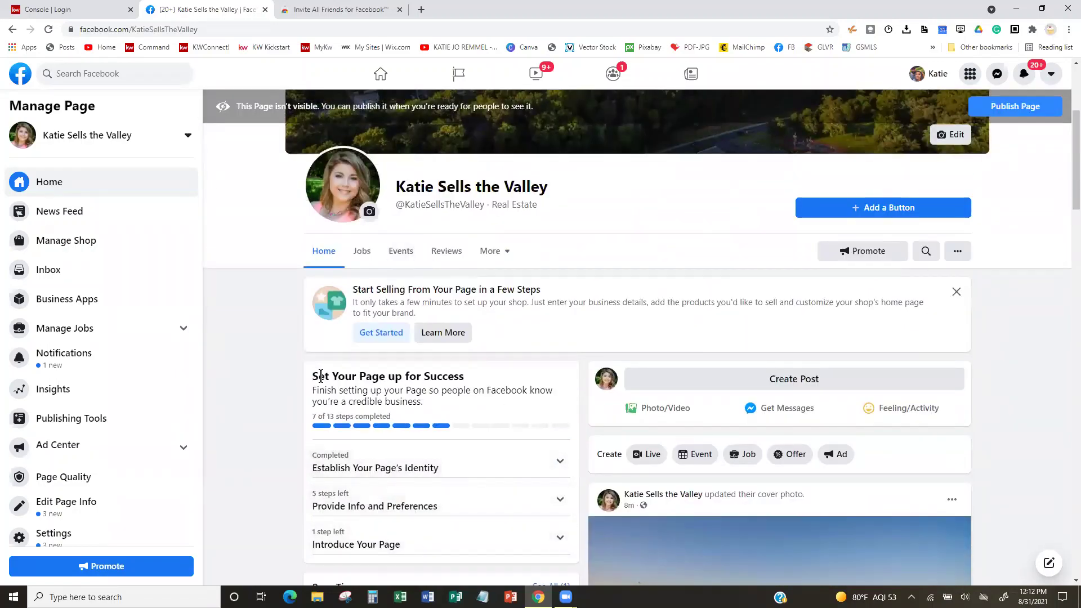
scroll(452, 388, down, 15)
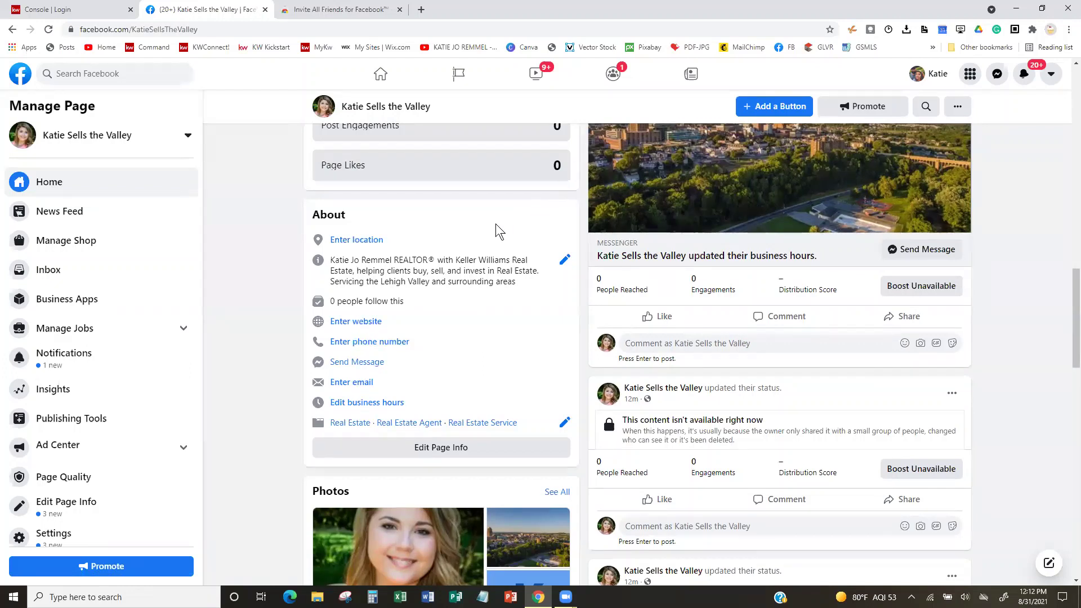
scroll(495, 224, up, 15)
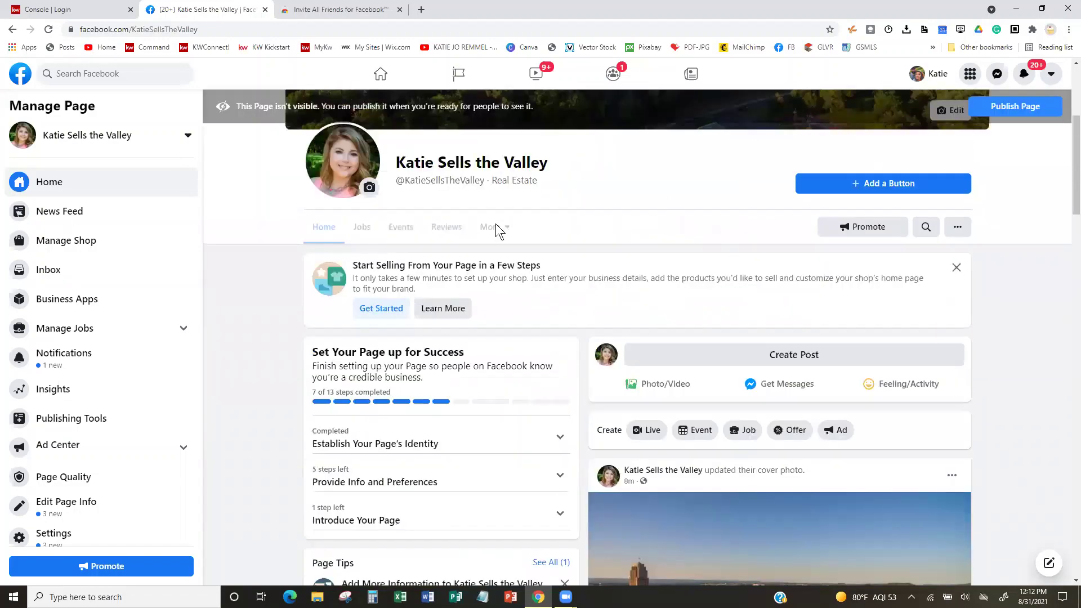
scroll(495, 224, up, 5)
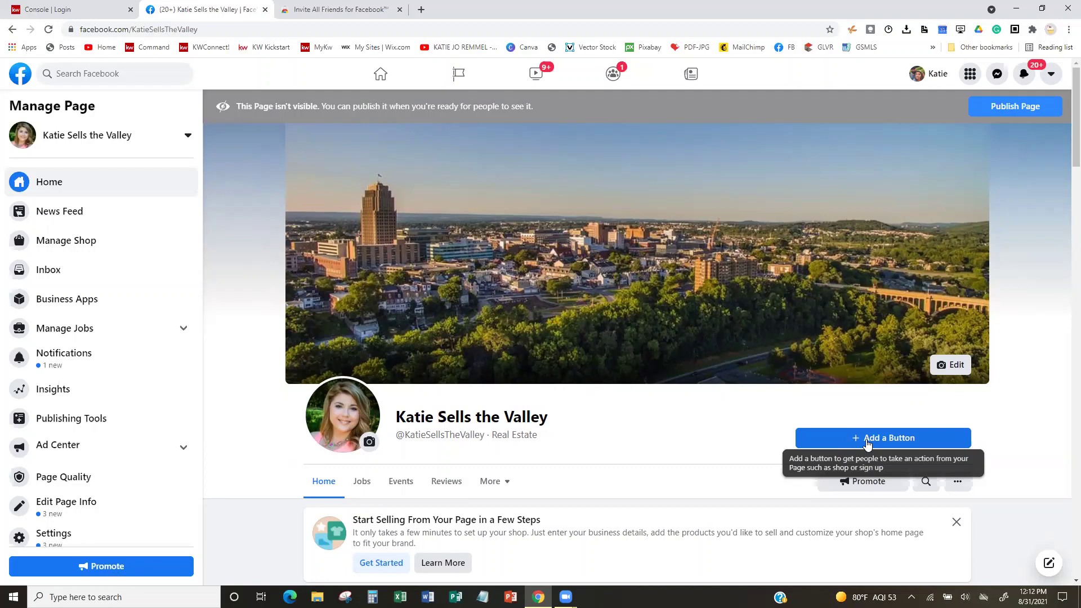
Choose Use App as the Page's action button and focus its download Website field.
click(867, 442)
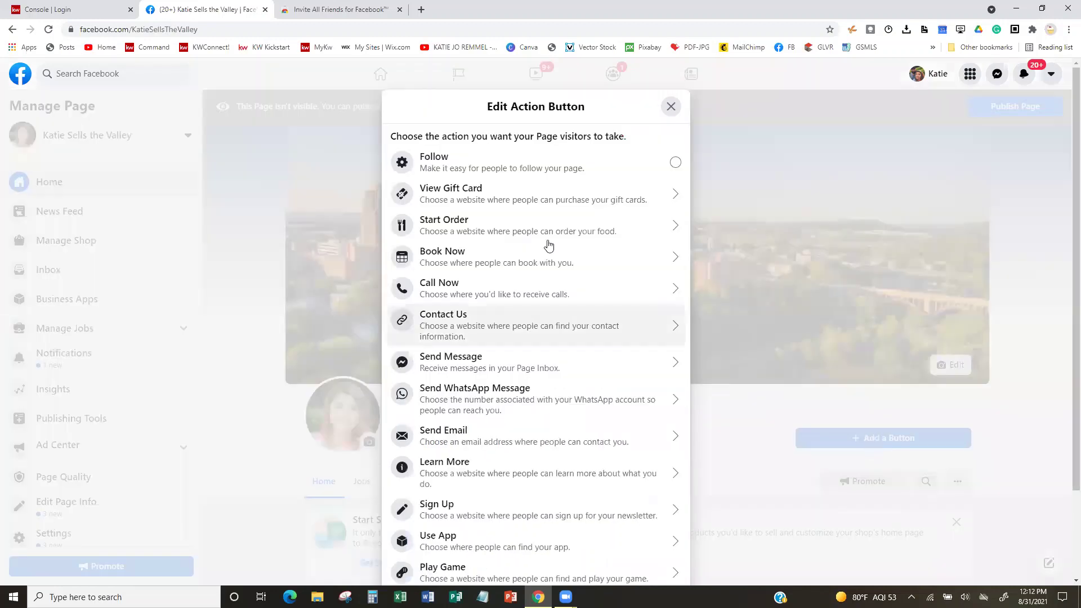
scroll(515, 387, down, 2)
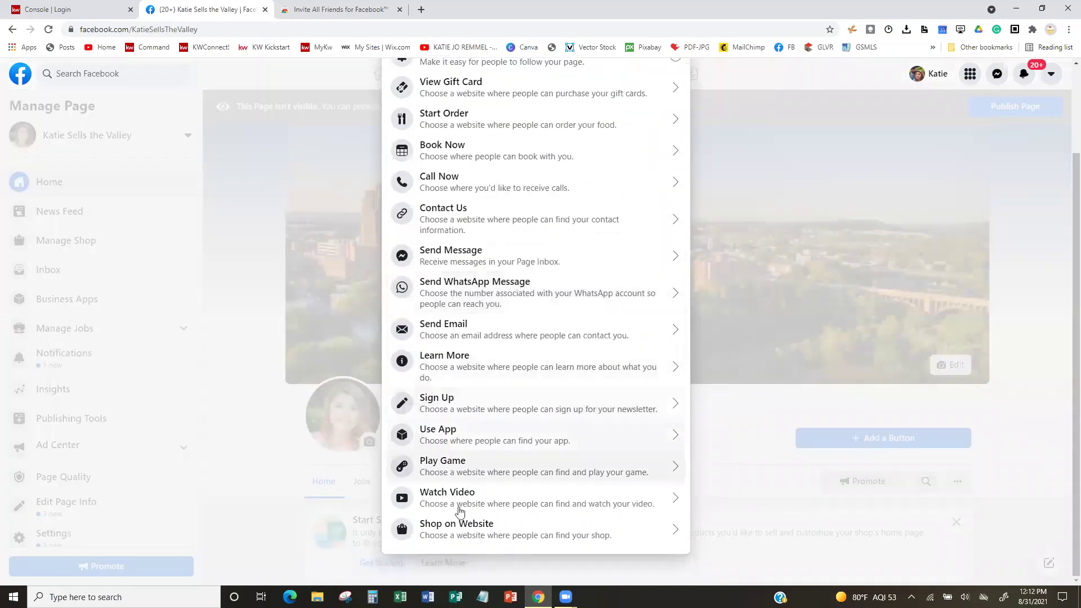
click(442, 433)
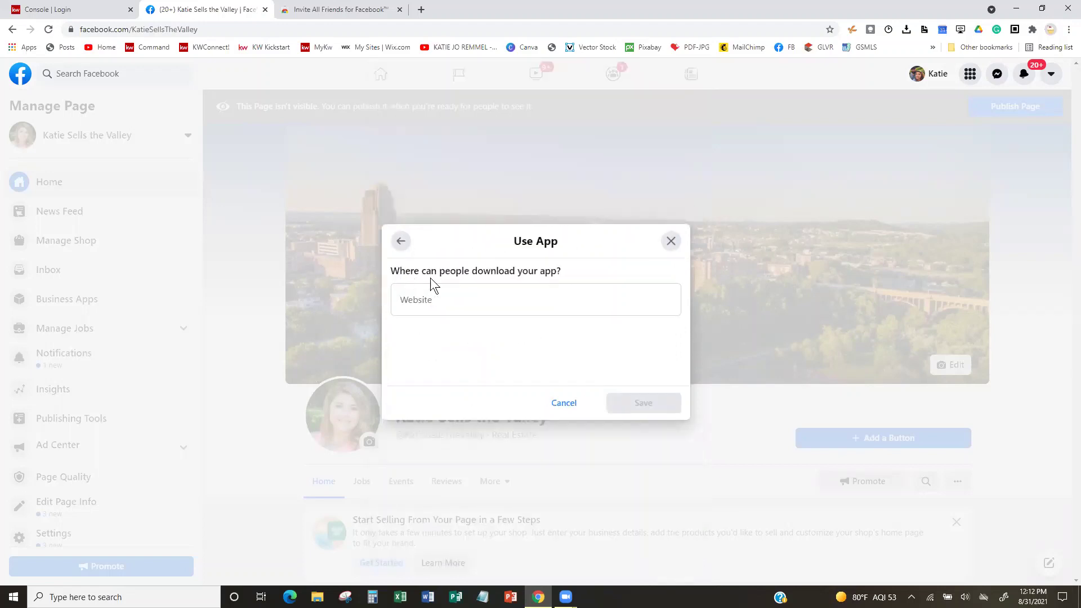
click(484, 303)
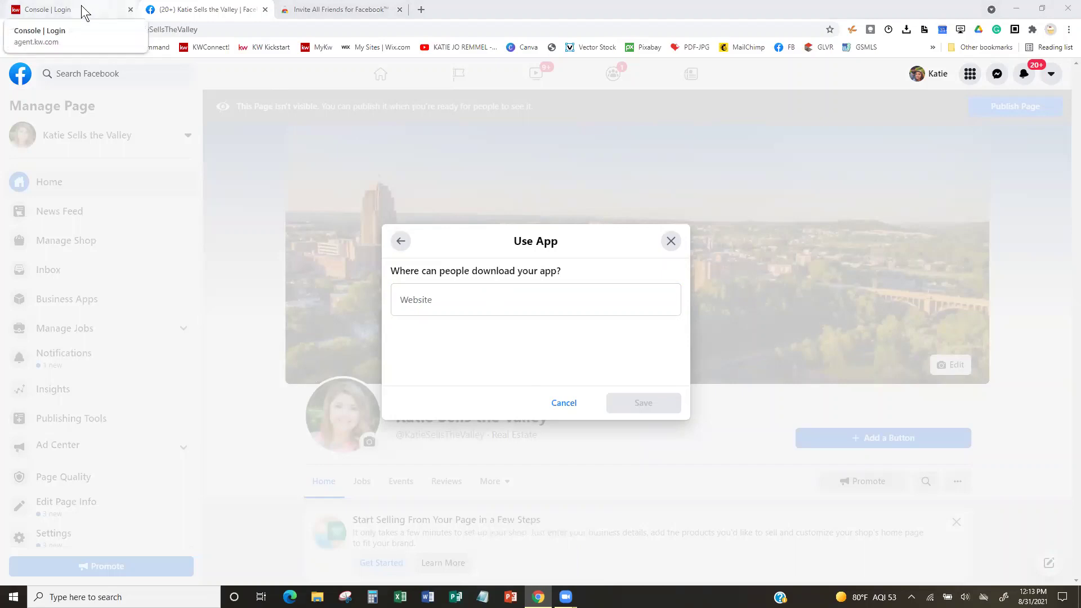
click(410, 304)
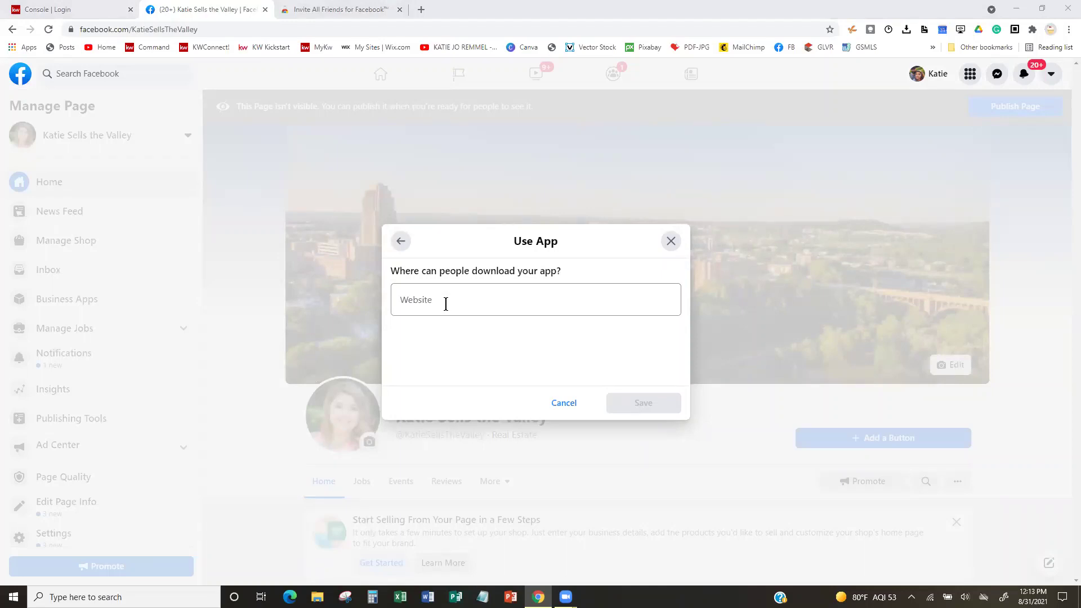
Sign in to KW Command and find the subdomain kwkickstart.kw.com under Consumer > Site & App Settings > URLs.
click(55, 6)
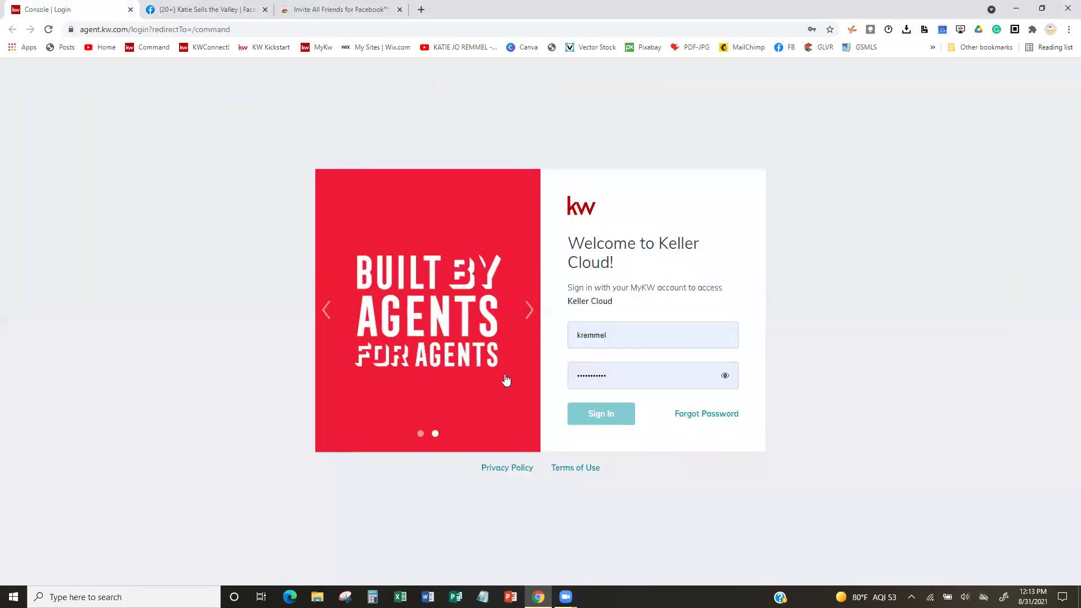
click(597, 412)
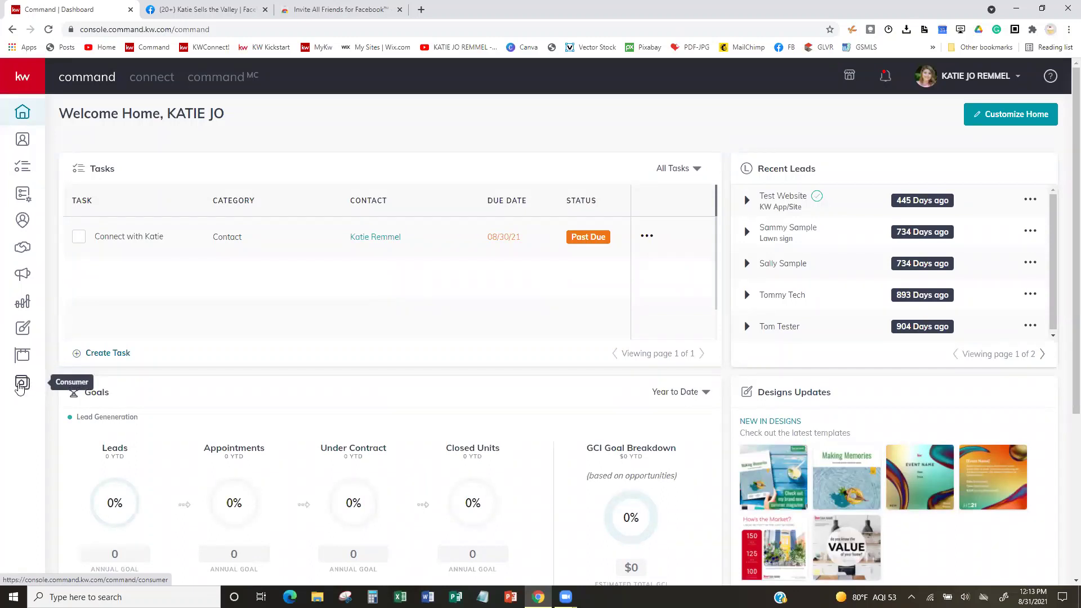
click(21, 384)
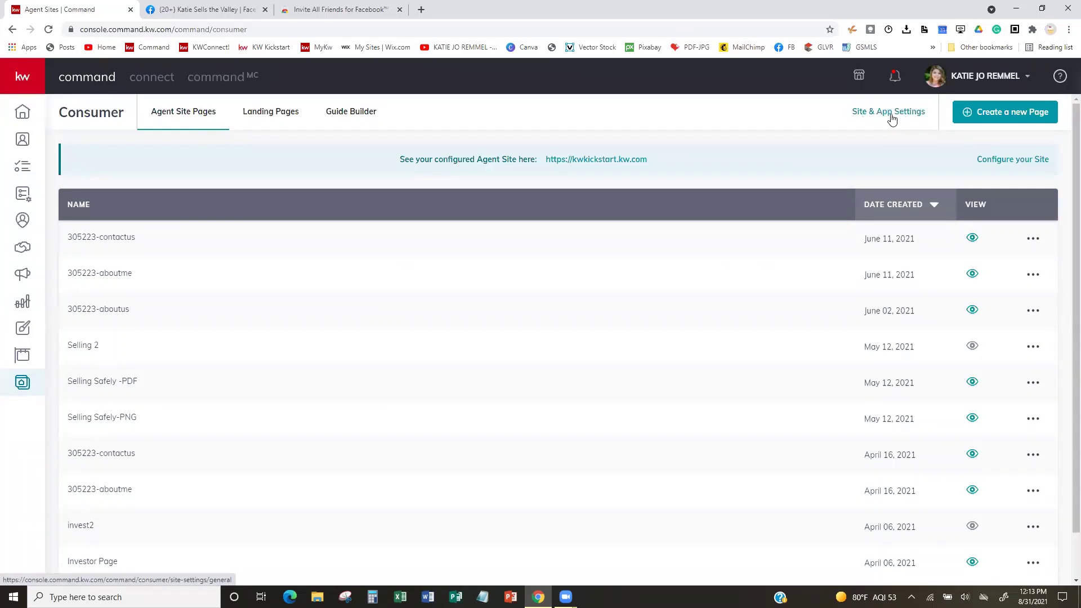
click(886, 112)
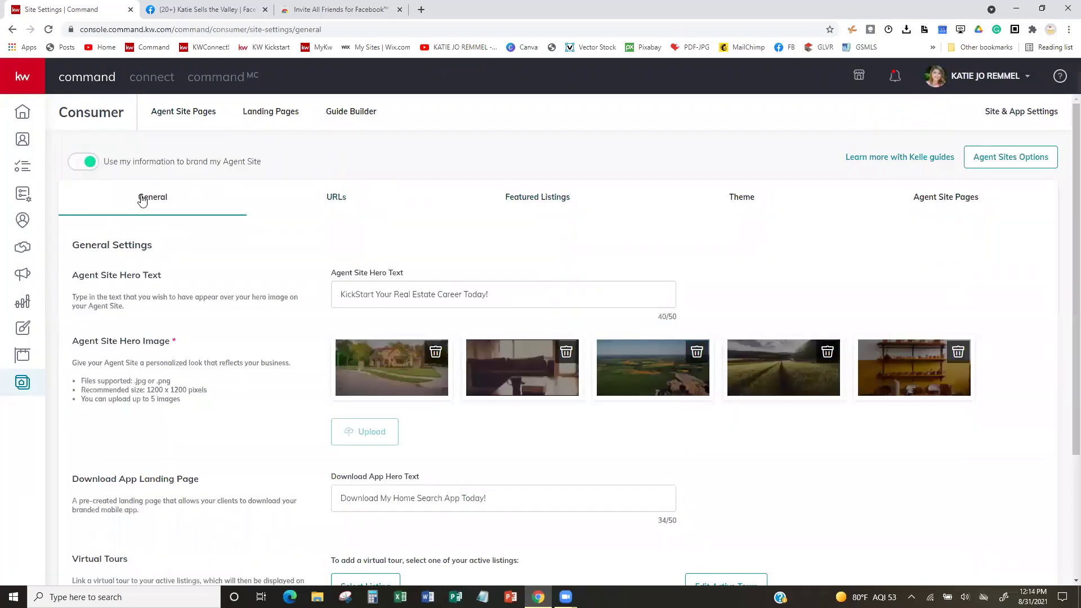
click(337, 203)
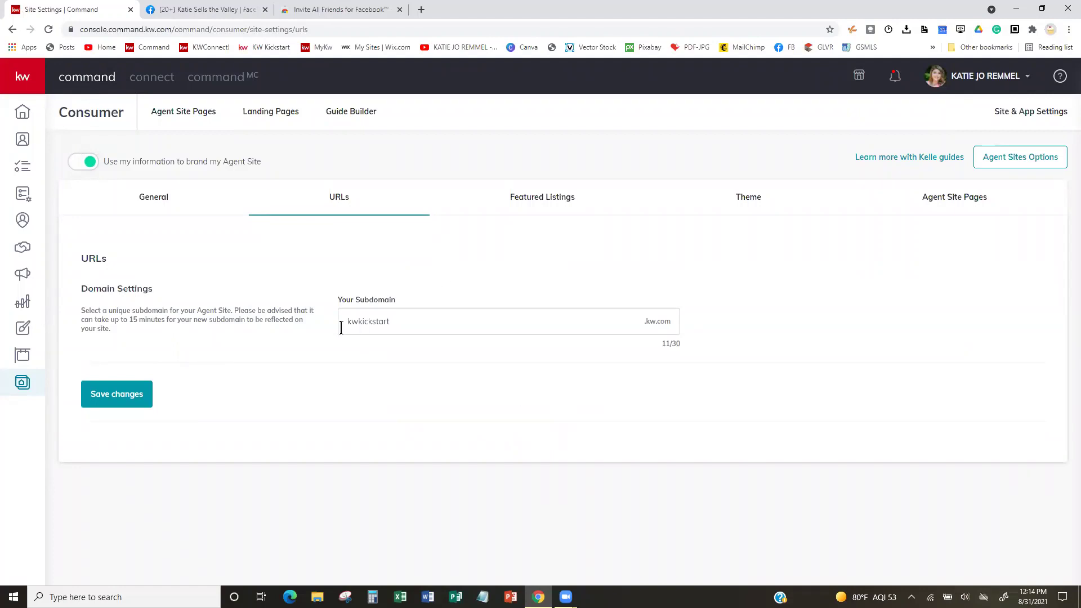
drag(333, 322, 667, 330)
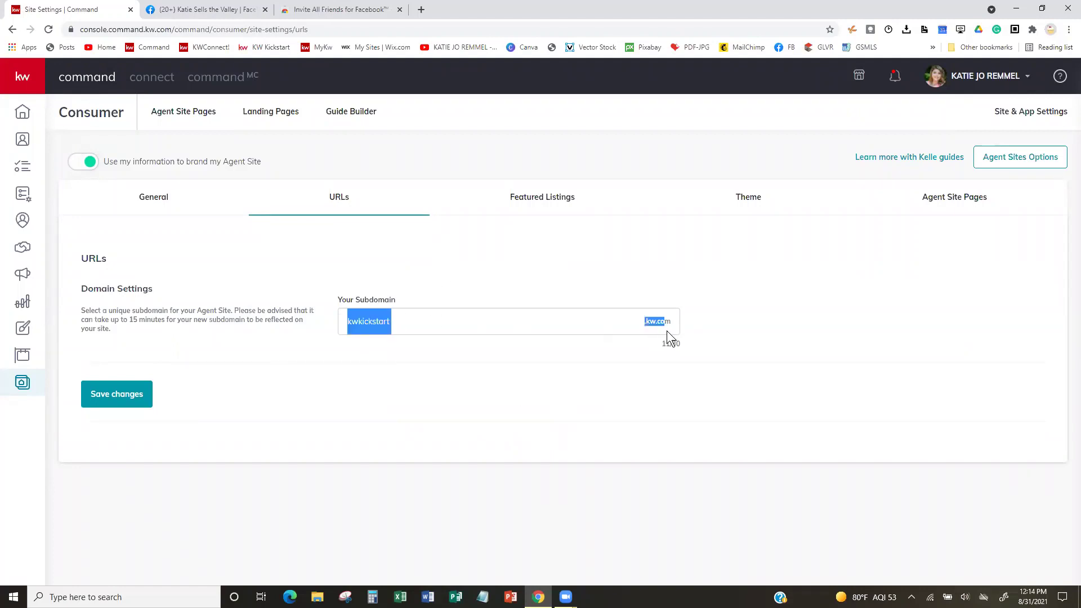
click(706, 331)
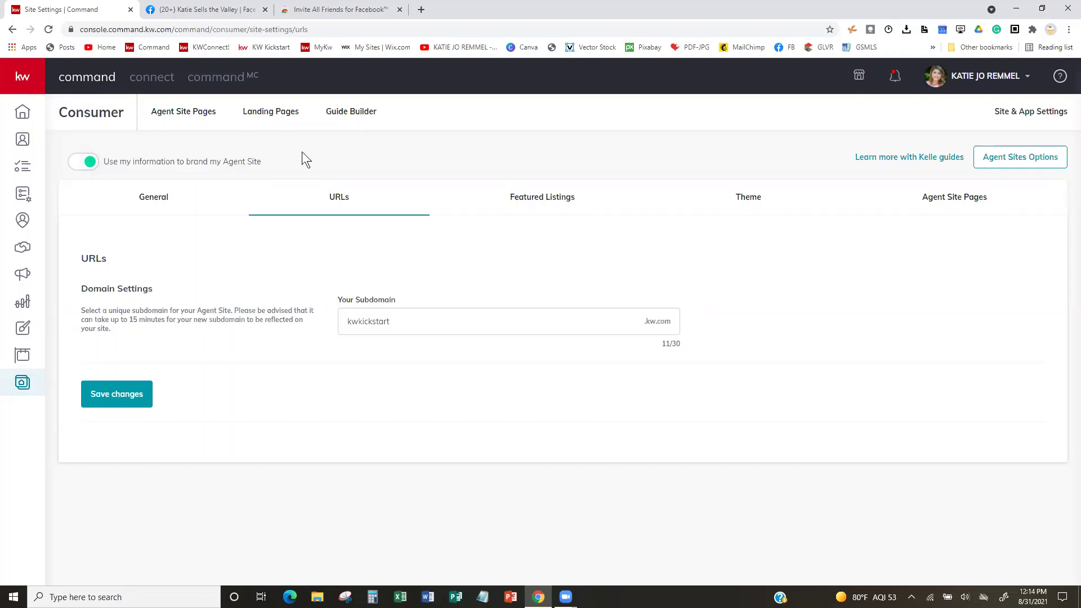
click(179, 7)
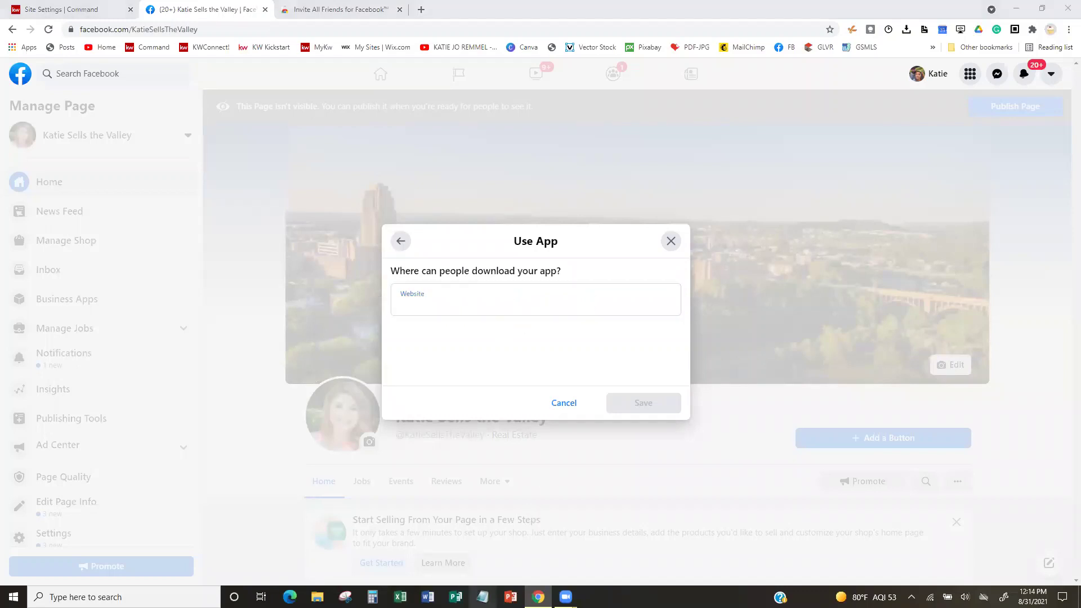
Bring up the Invite All Friends for Facebook Web Store listing and select its web address.
click(482, 597)
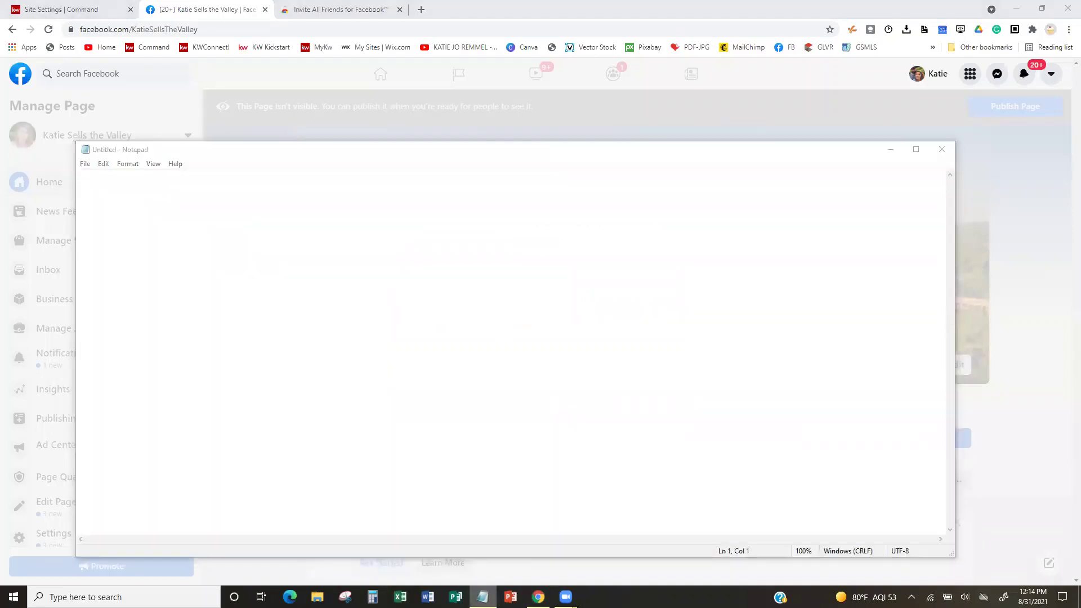
click(483, 596)
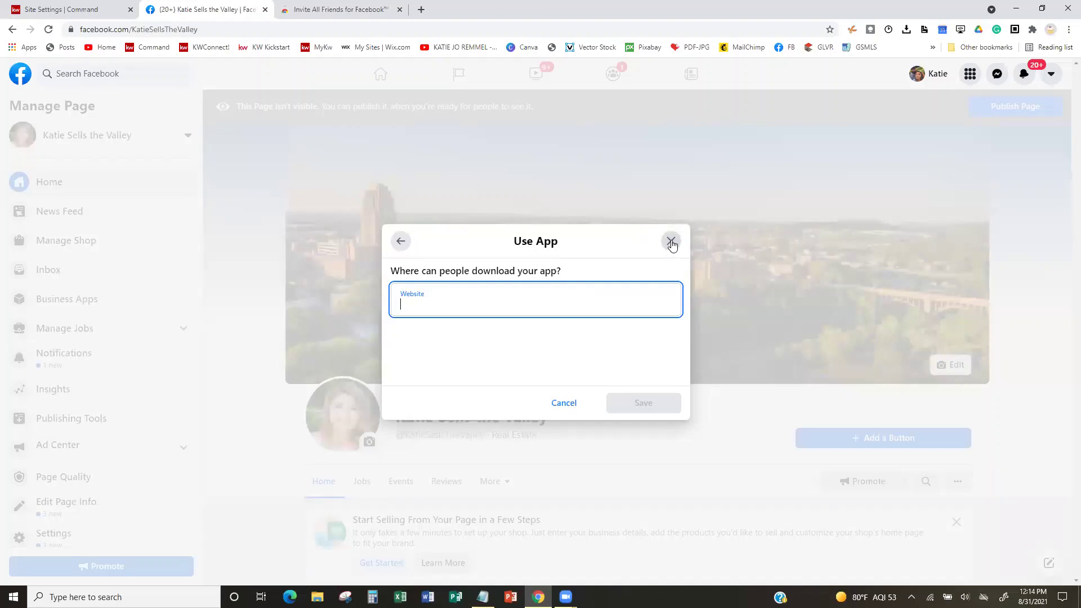
click(330, 7)
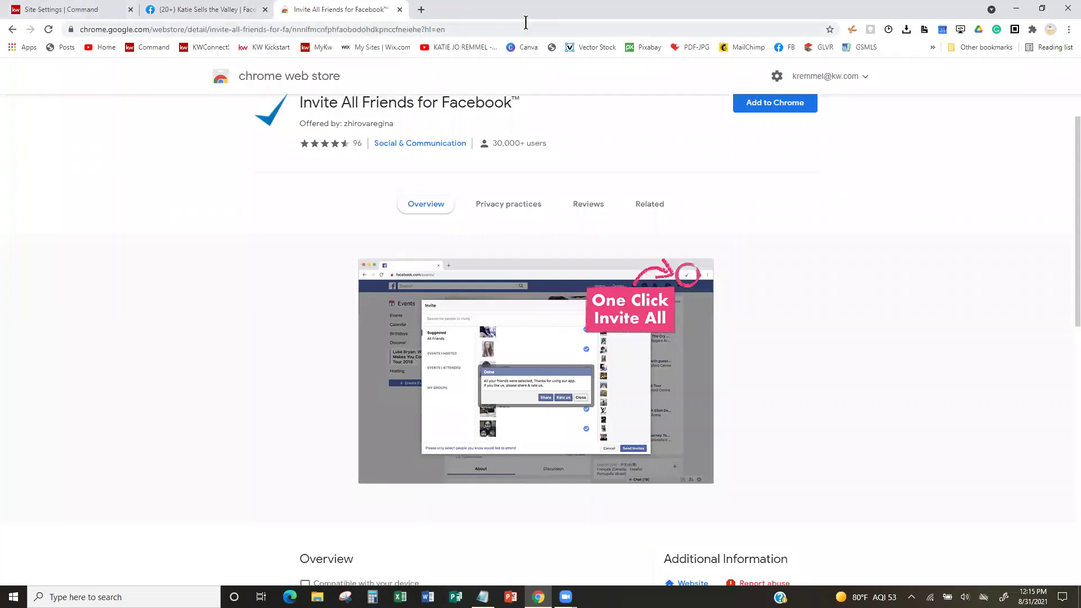
drag(518, 29, 73, 41)
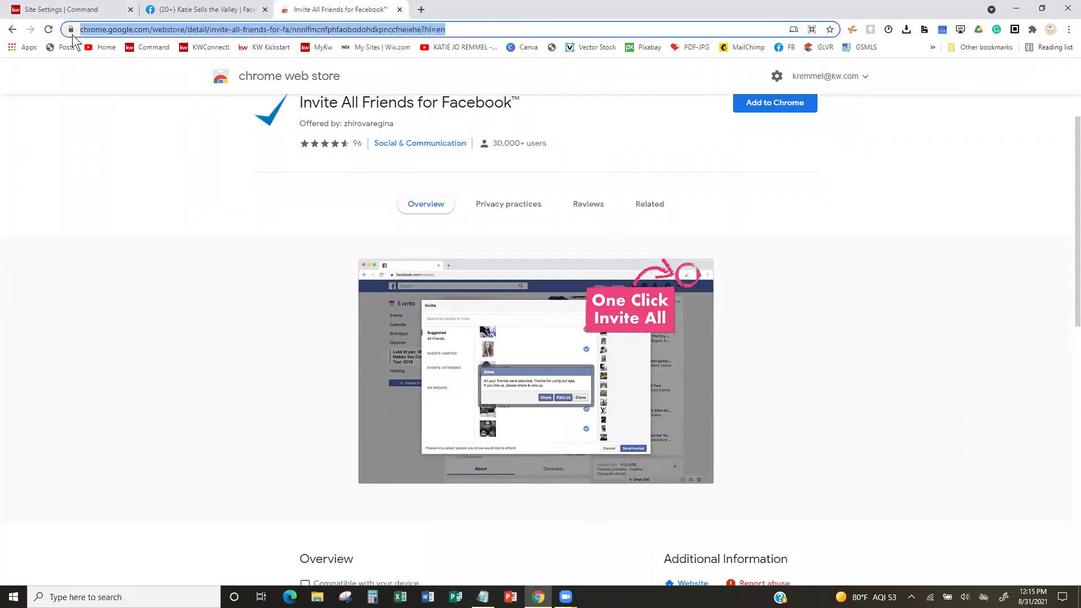
Paste the Invite All Friends Chrome Web Store link into the Use App Website field and save.
click(70, 29)
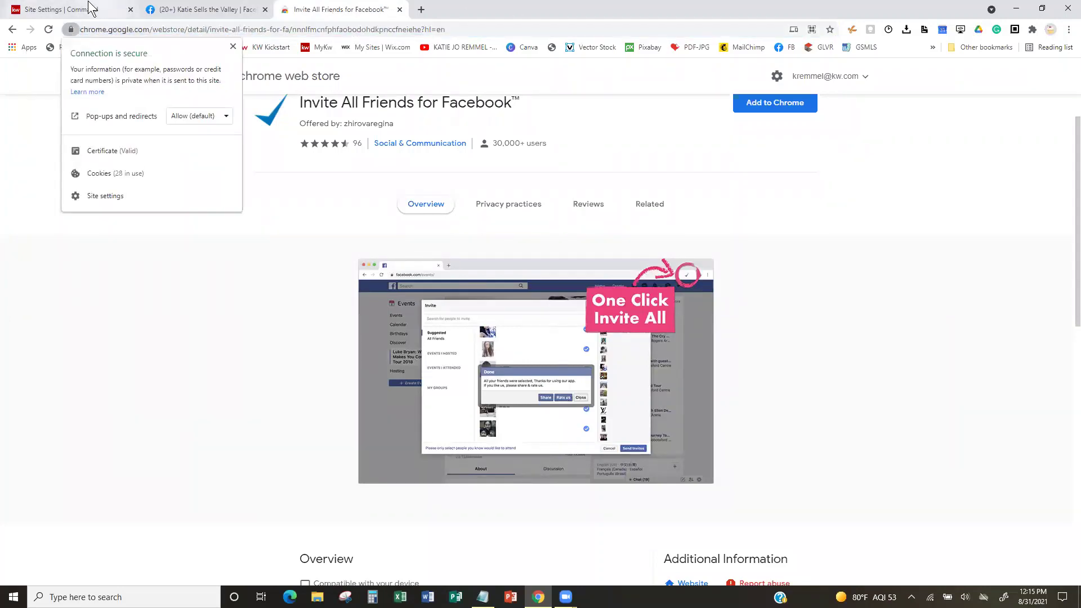
click(184, 11)
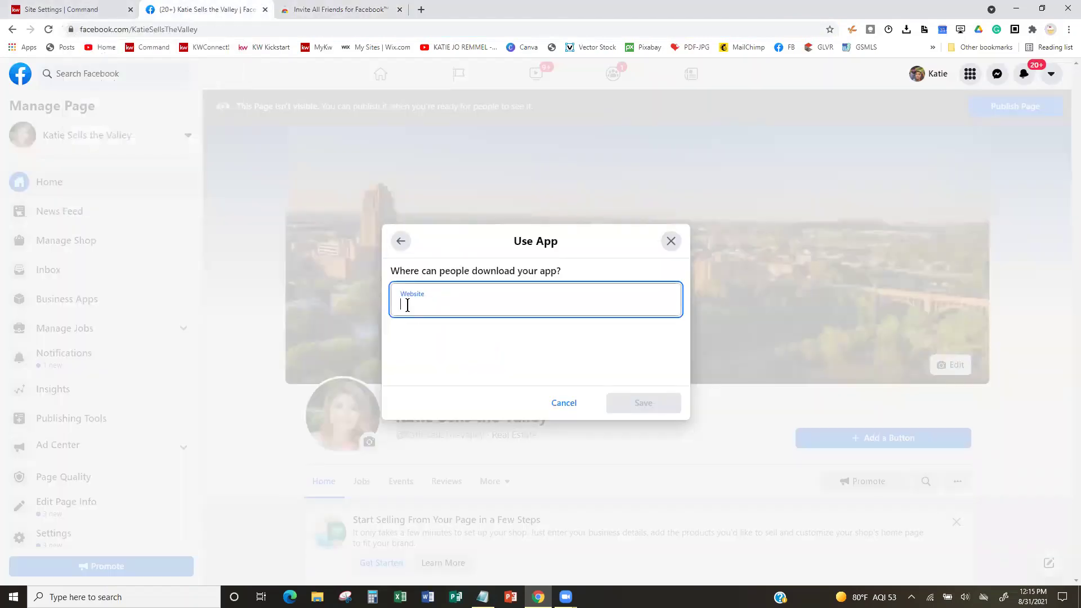
key(ctrl+v)
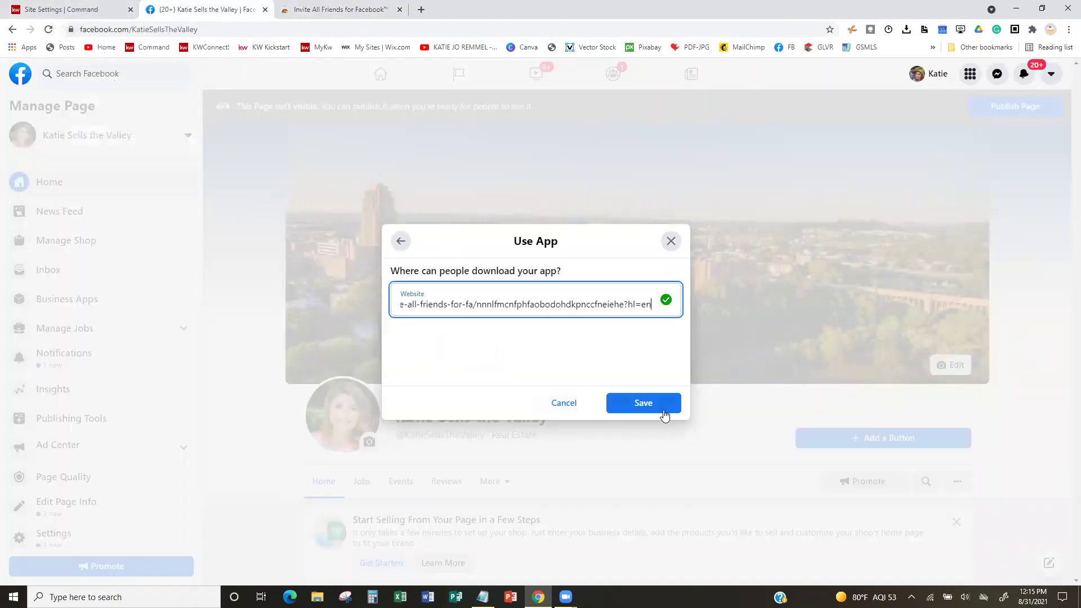
click(653, 403)
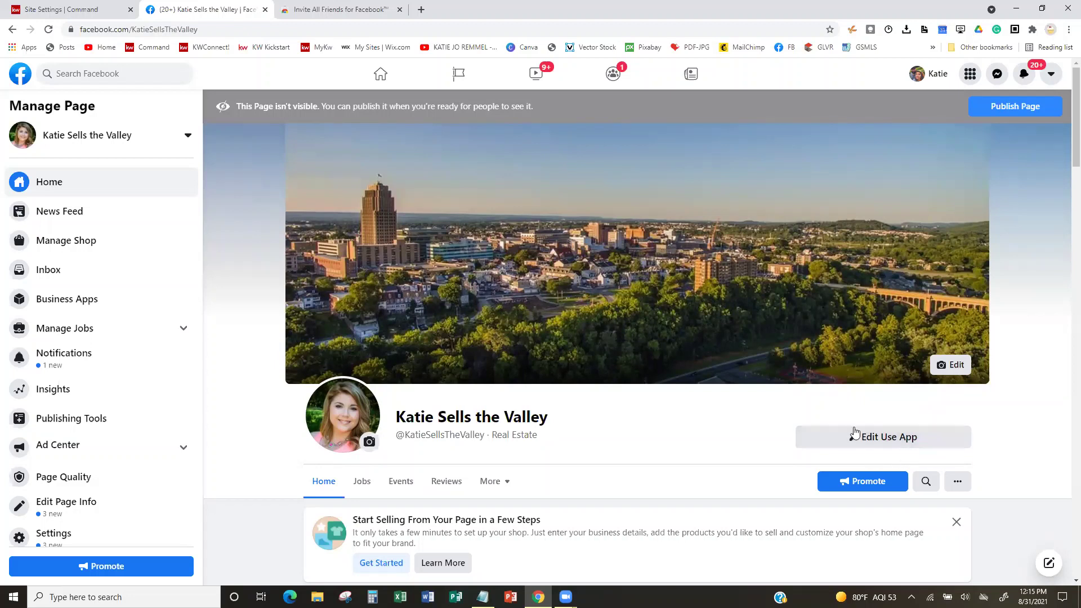
click(885, 433)
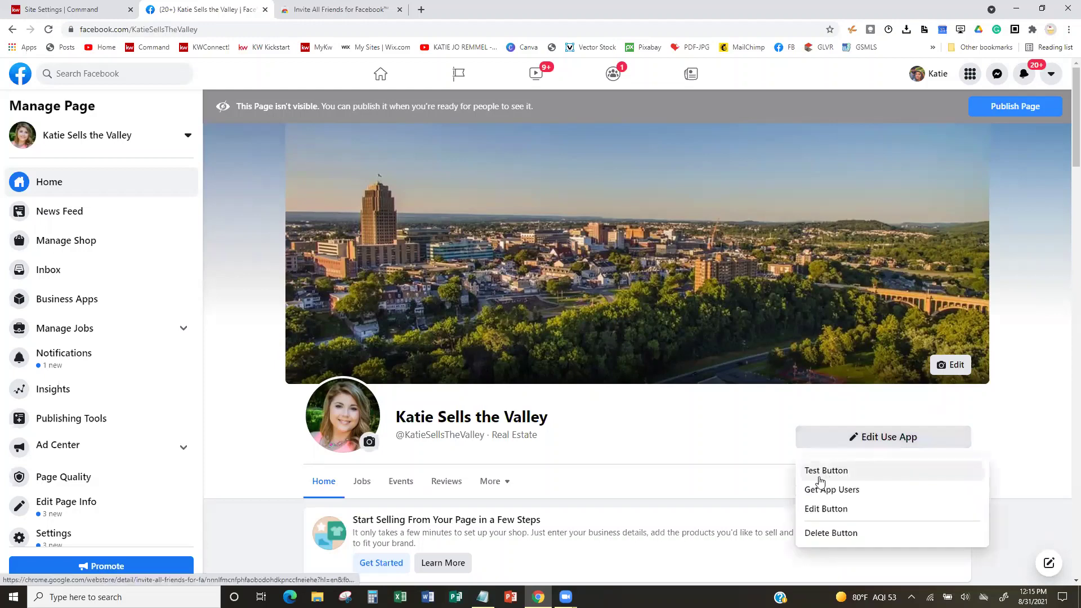
click(827, 509)
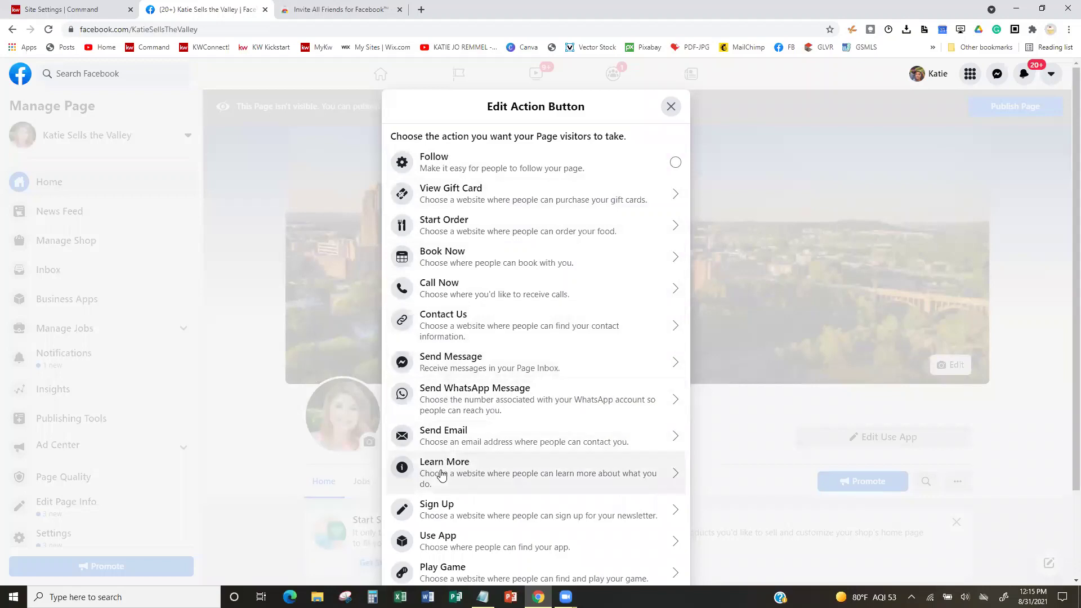
click(461, 326)
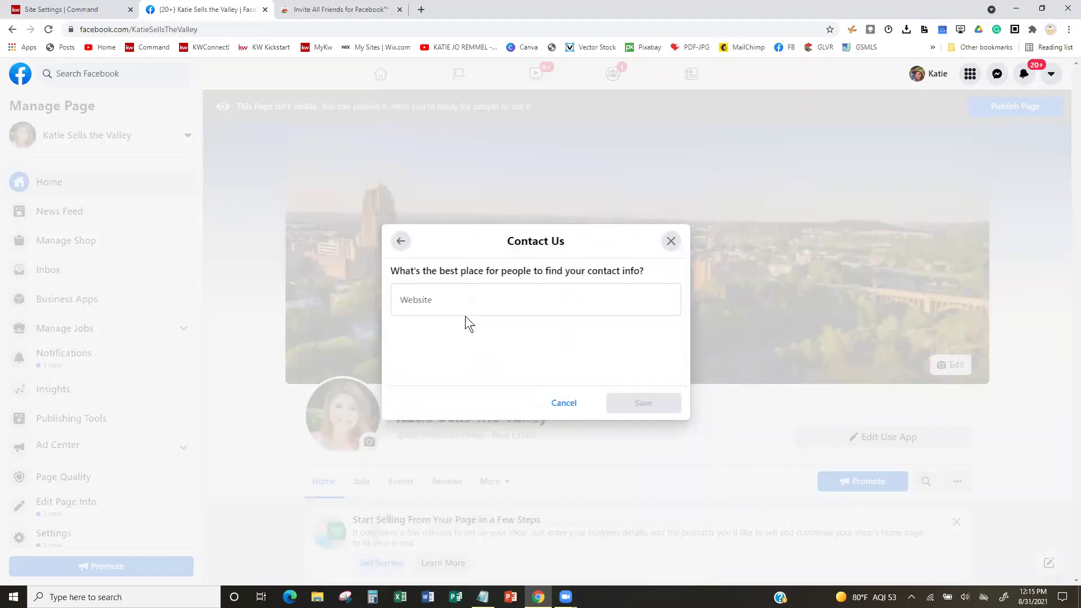
click(399, 242)
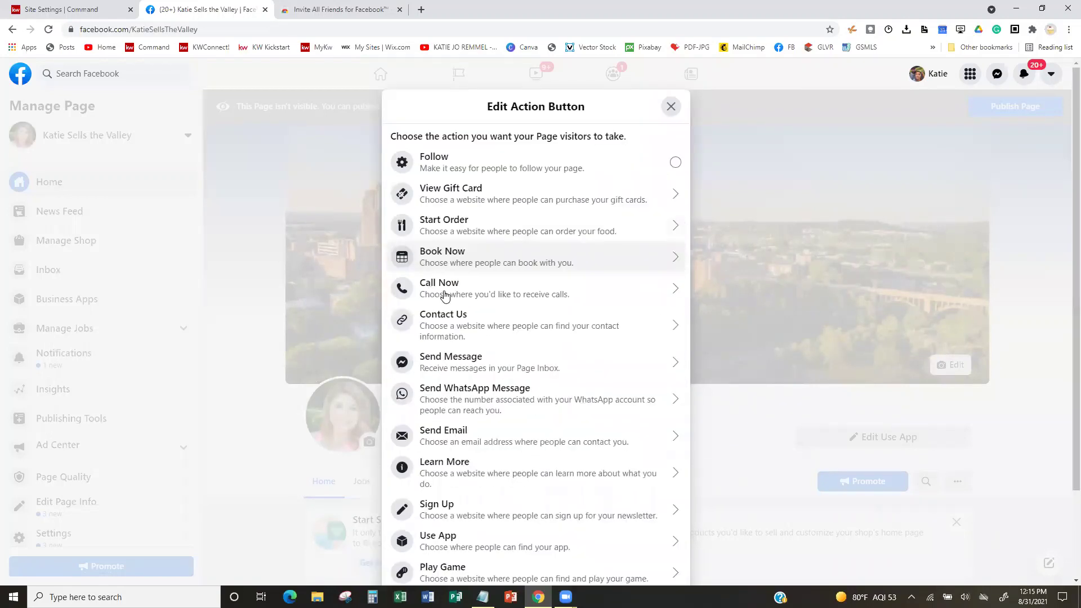
click(471, 295)
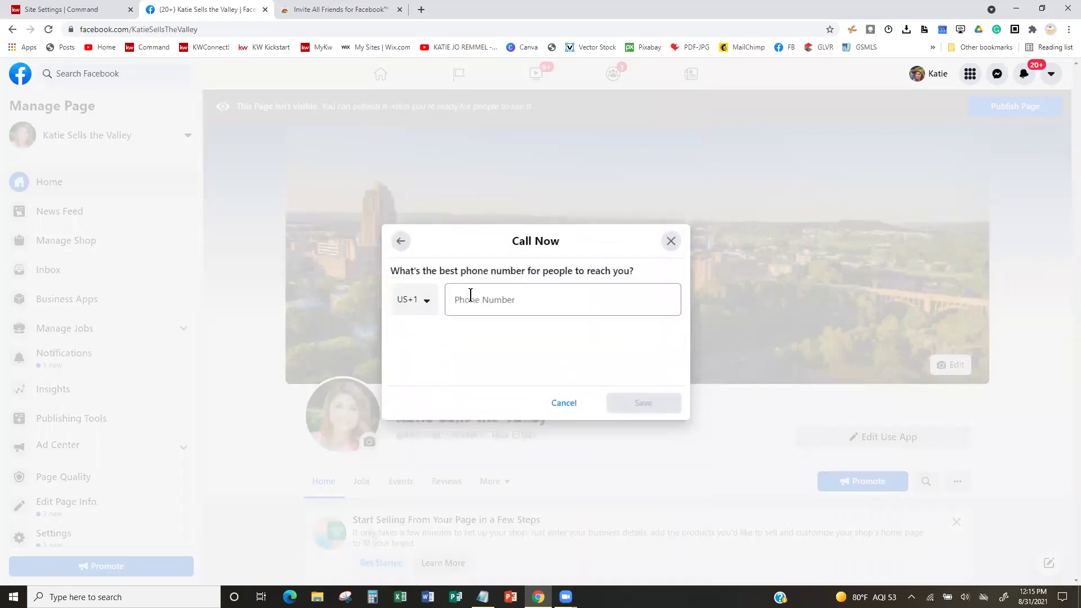
click(399, 240)
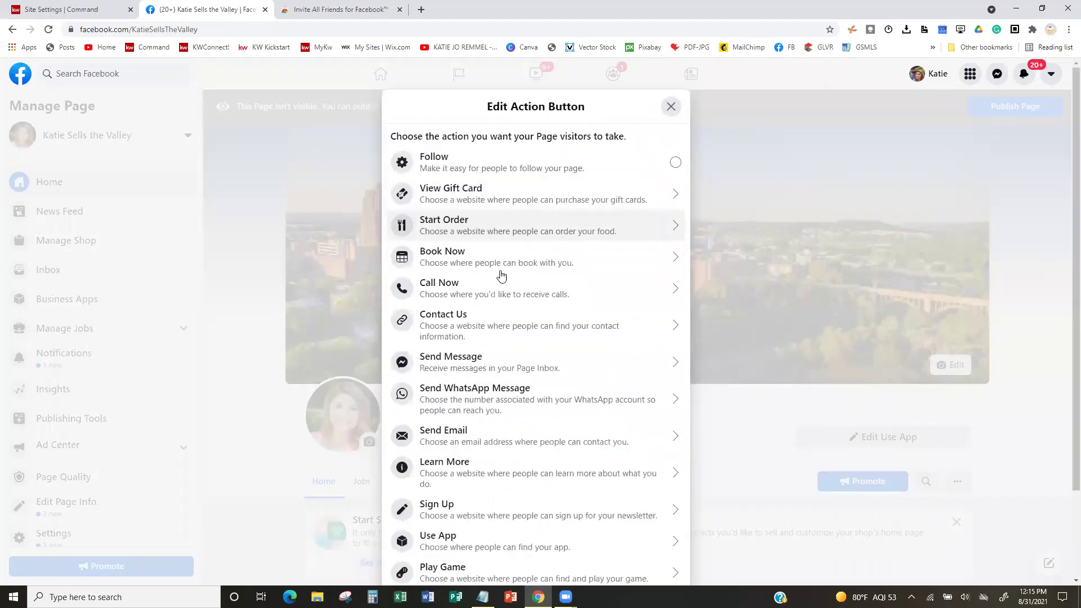
click(669, 108)
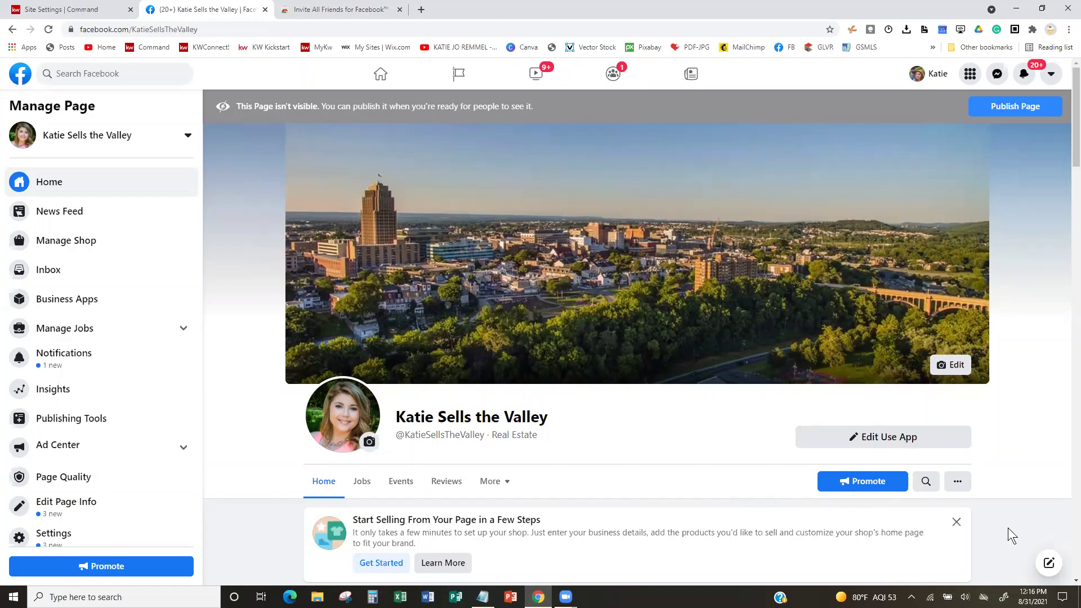
Dismiss the Start Selling From Your Page card and scroll to the cover-photo update post.
click(956, 522)
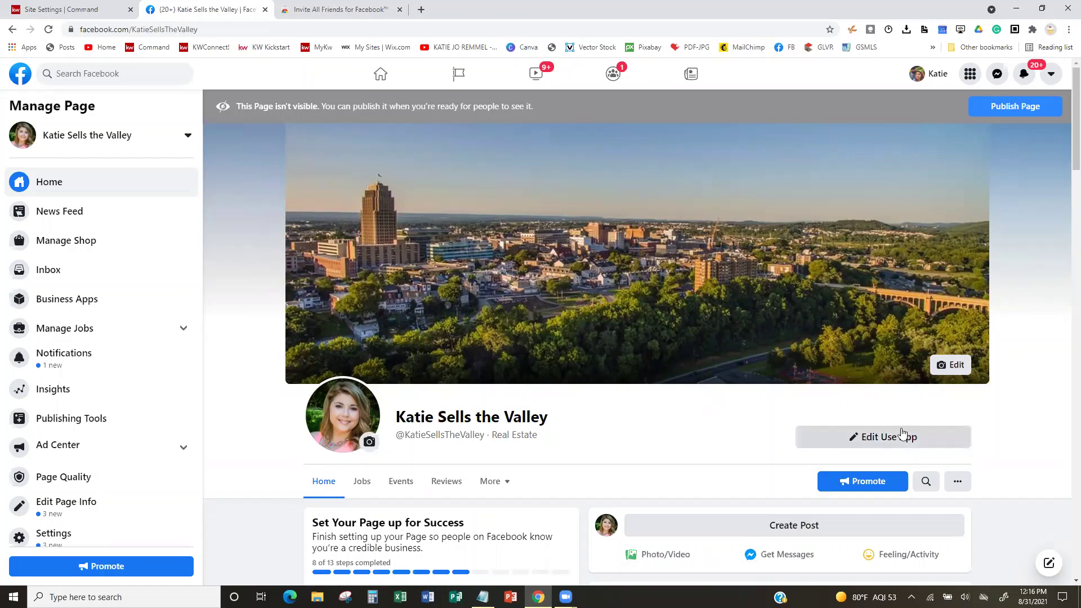
scroll(1015, 410, down, 1)
scroll(1015, 410, down, 1)
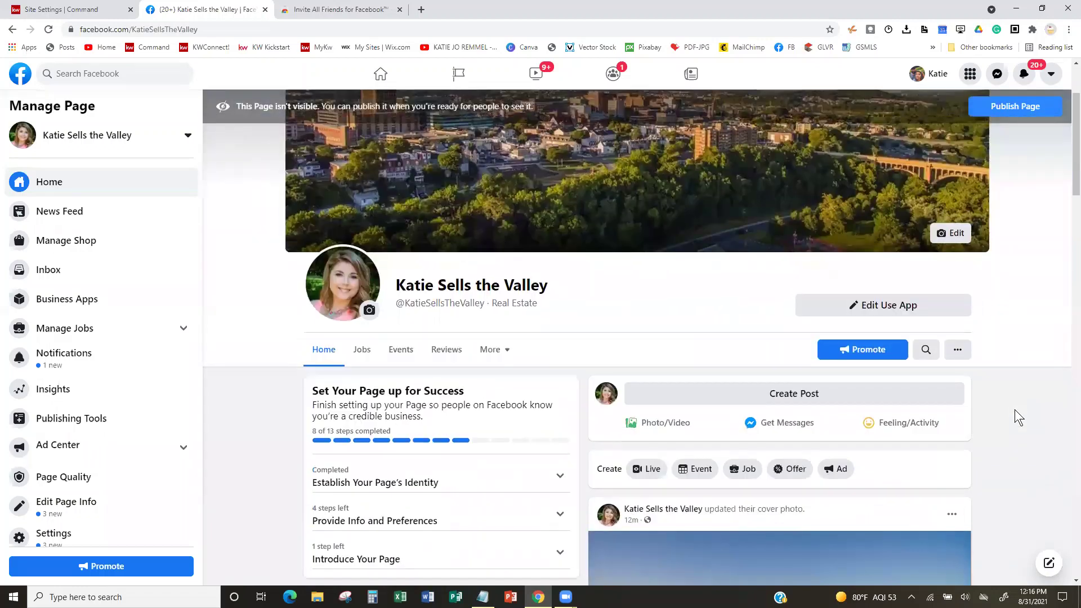
scroll(1018, 404, down, 2)
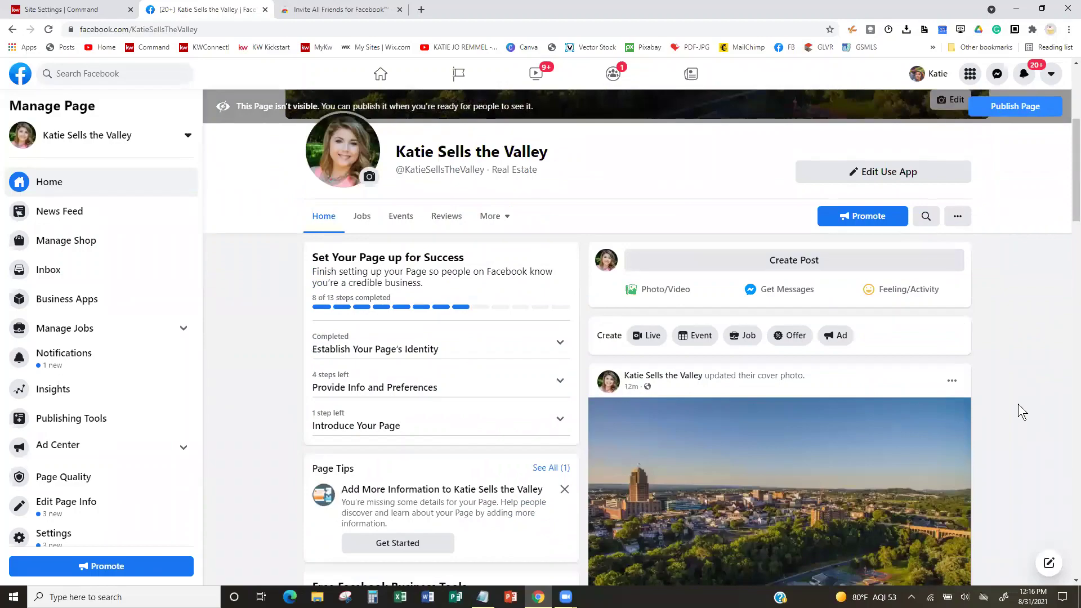
scroll(1017, 401, down, 8)
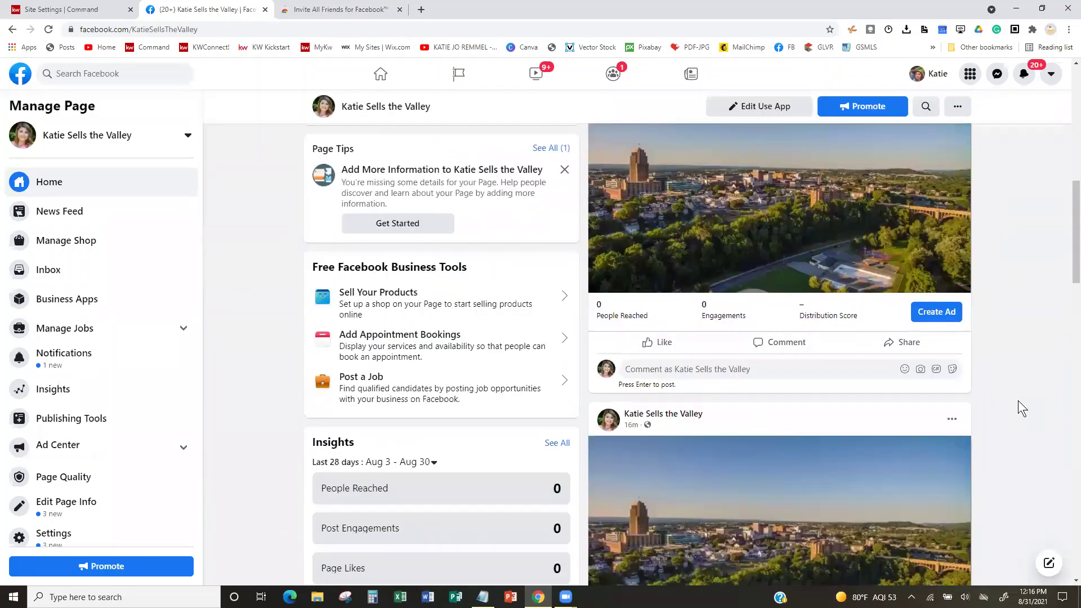
scroll(1019, 377, down, 4)
scroll(1019, 377, up, 5)
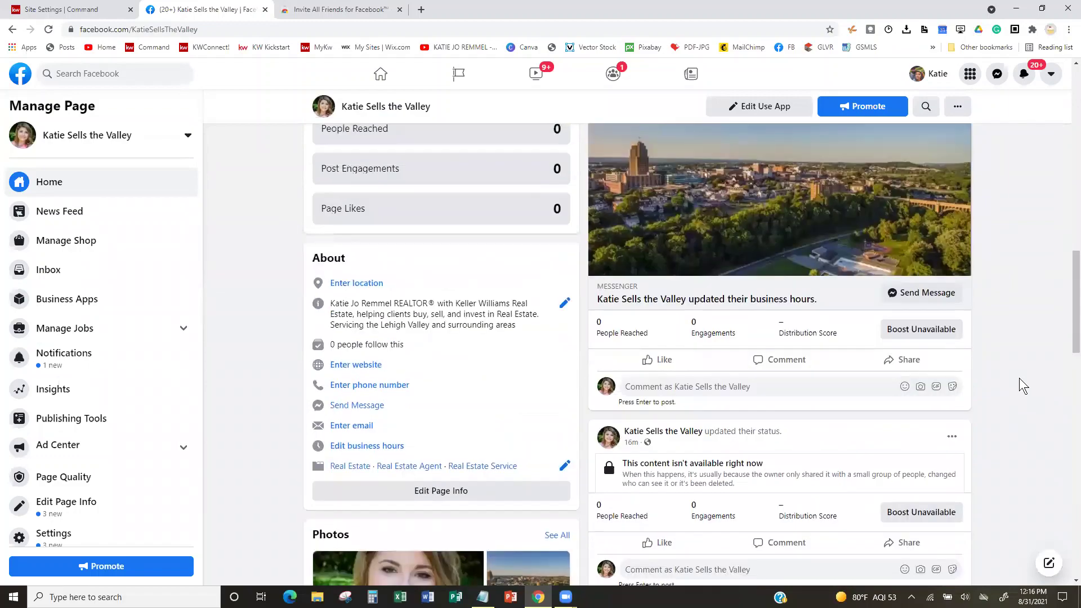
scroll(1019, 377, up, 10)
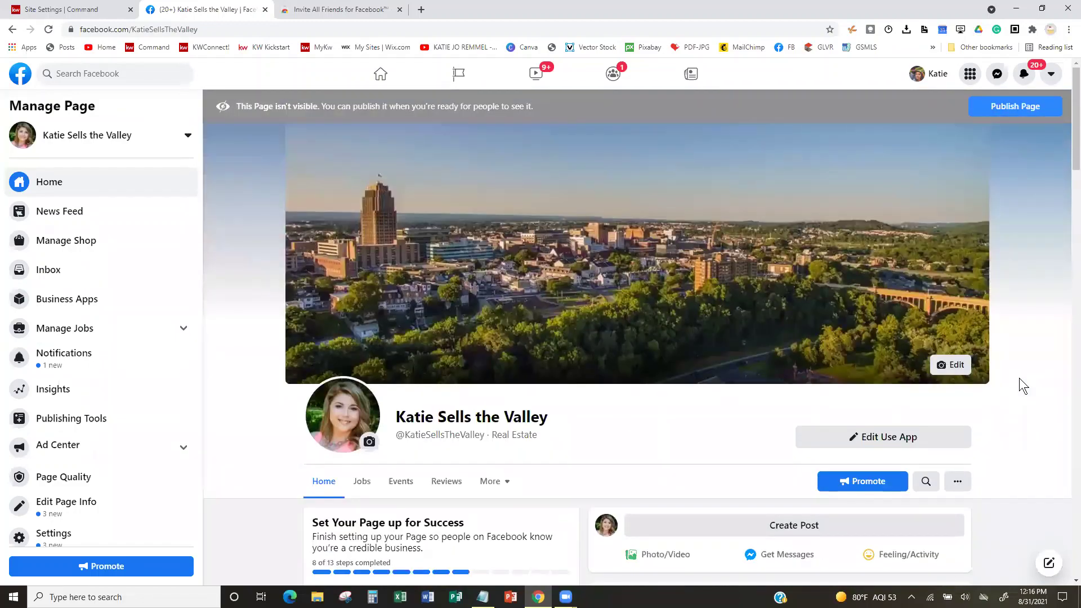
scroll(1018, 377, down, 7)
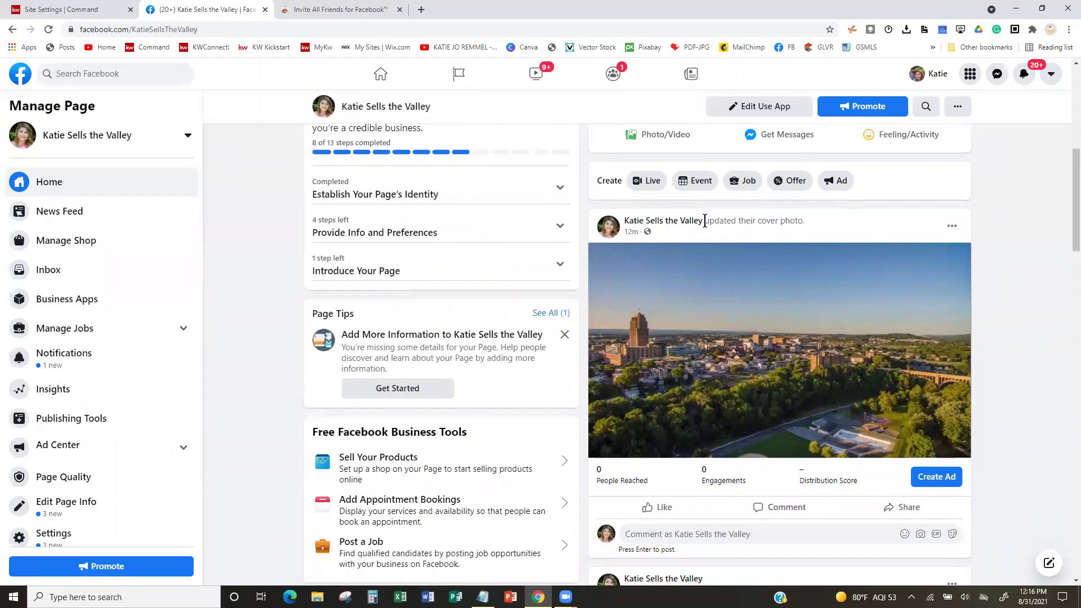
drag(704, 221, 801, 220)
click(999, 323)
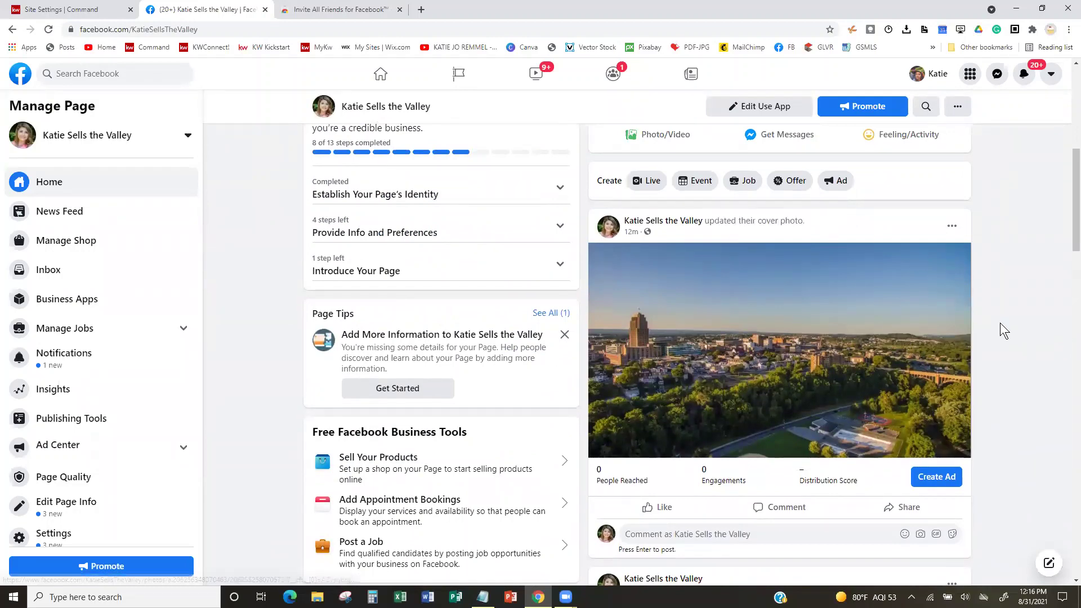
Open the ••• options menu on the 'updated their profile picture' post further down.
scroll(999, 316, down, 5)
scroll(999, 316, down, 7)
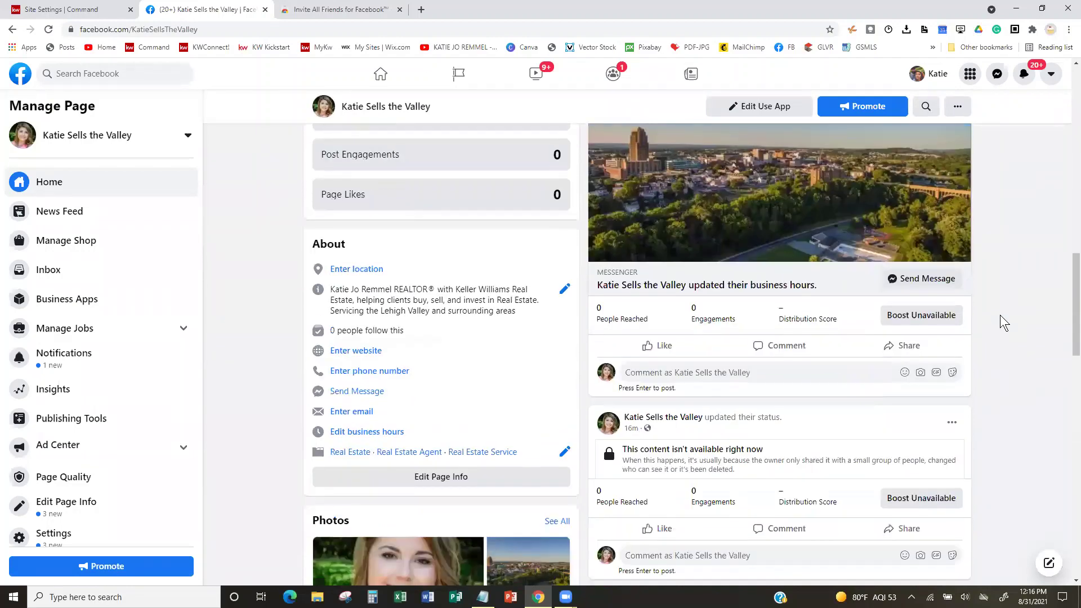
scroll(1000, 313, down, 1)
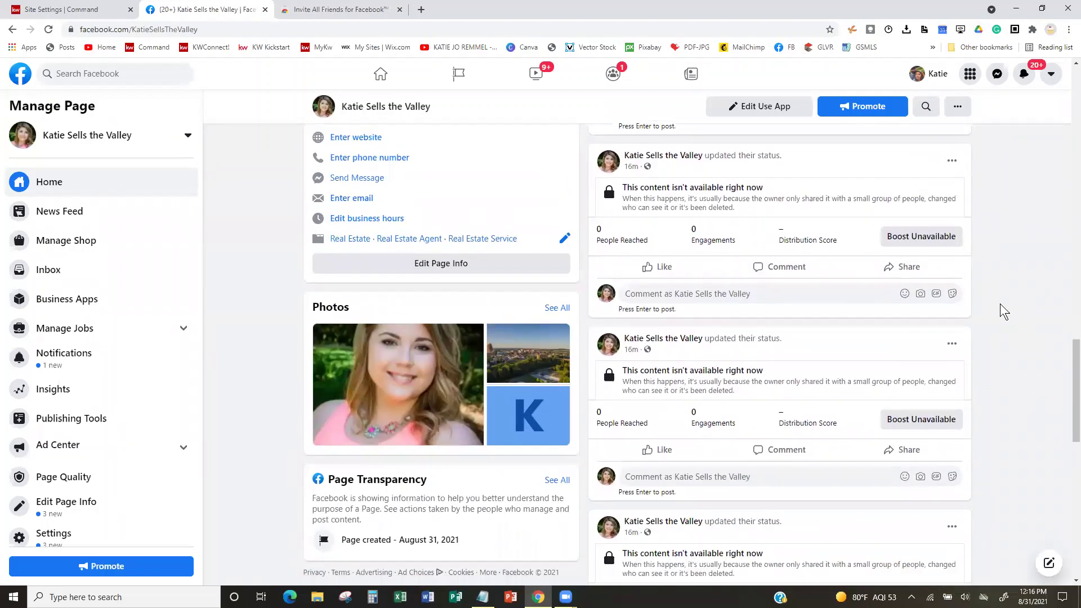
scroll(985, 231, down, 3)
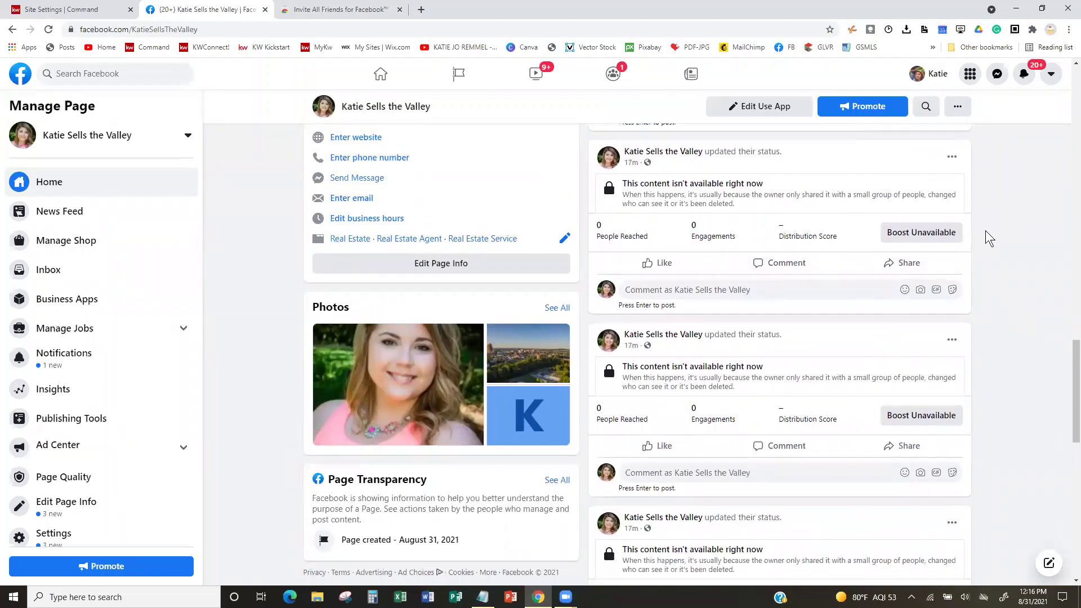
scroll(992, 197, down, 6)
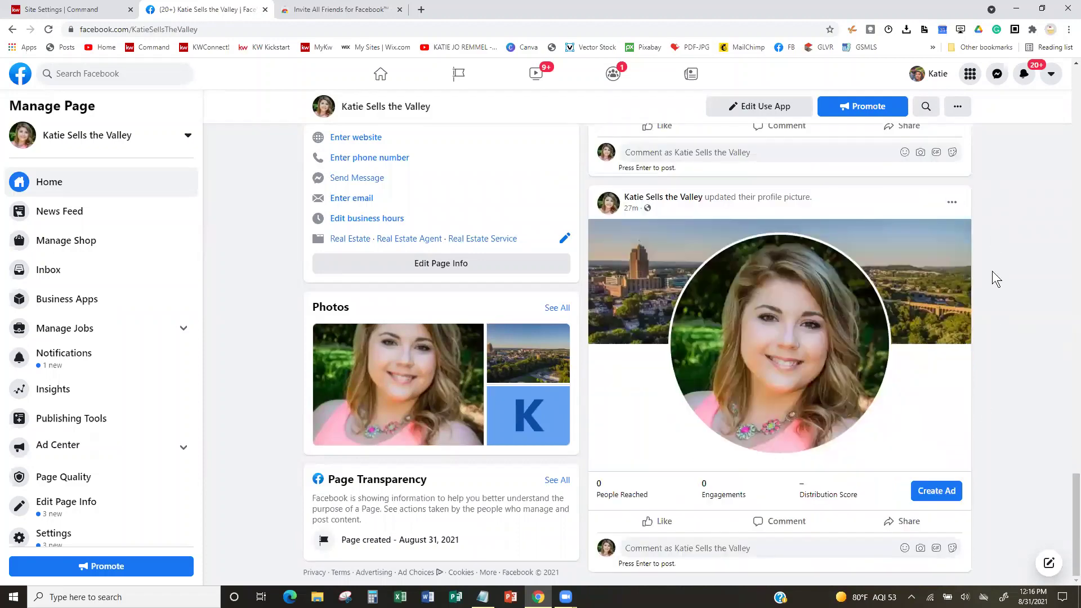
click(951, 202)
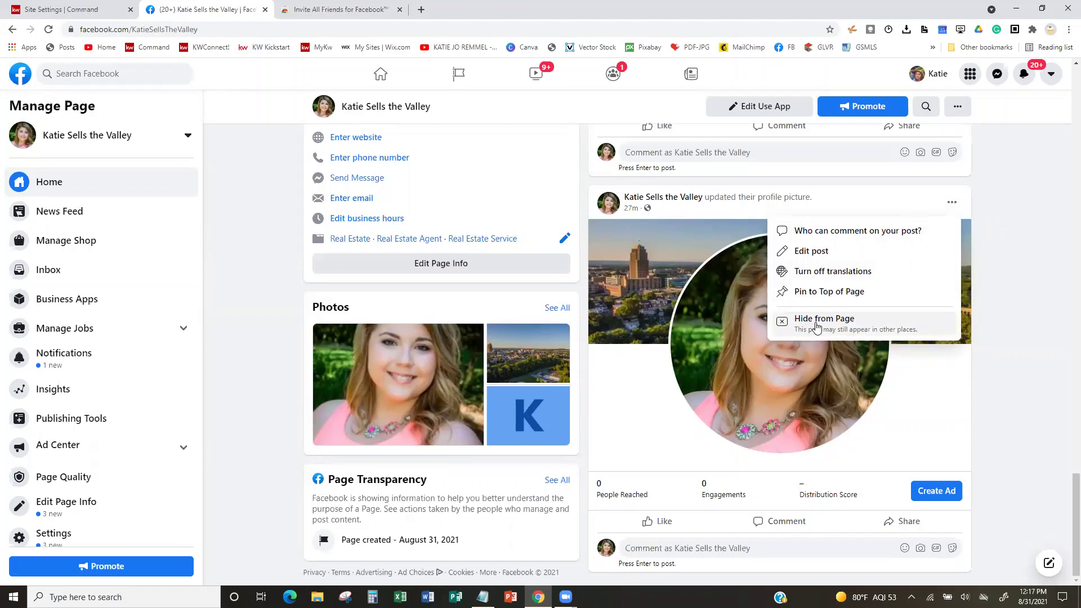
Hide the profile-picture post from the Page, then check the business-hours post's options.
click(817, 327)
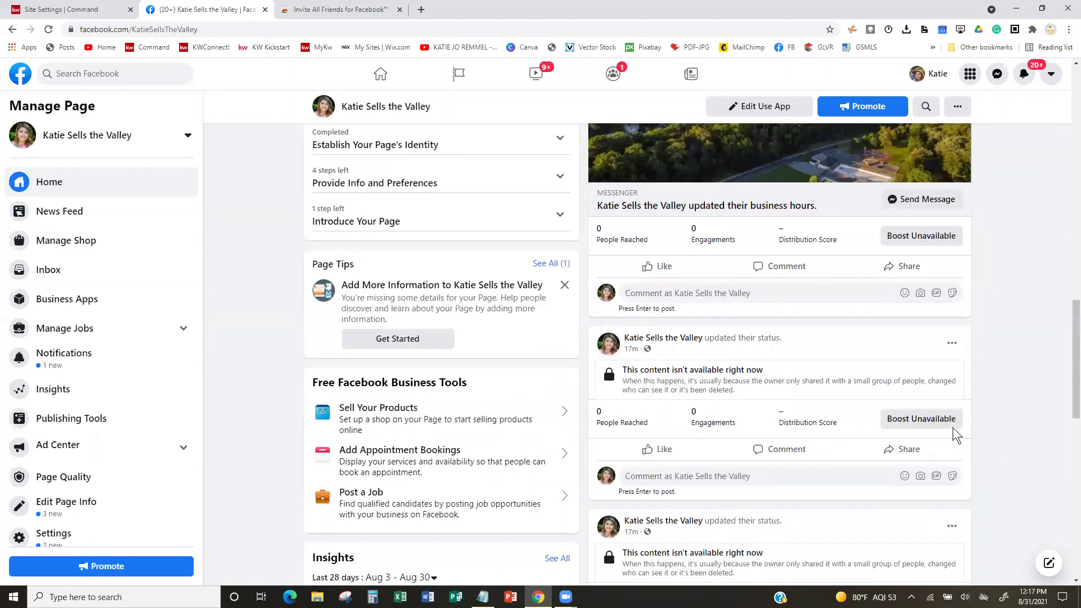
scroll(952, 428, up, 6)
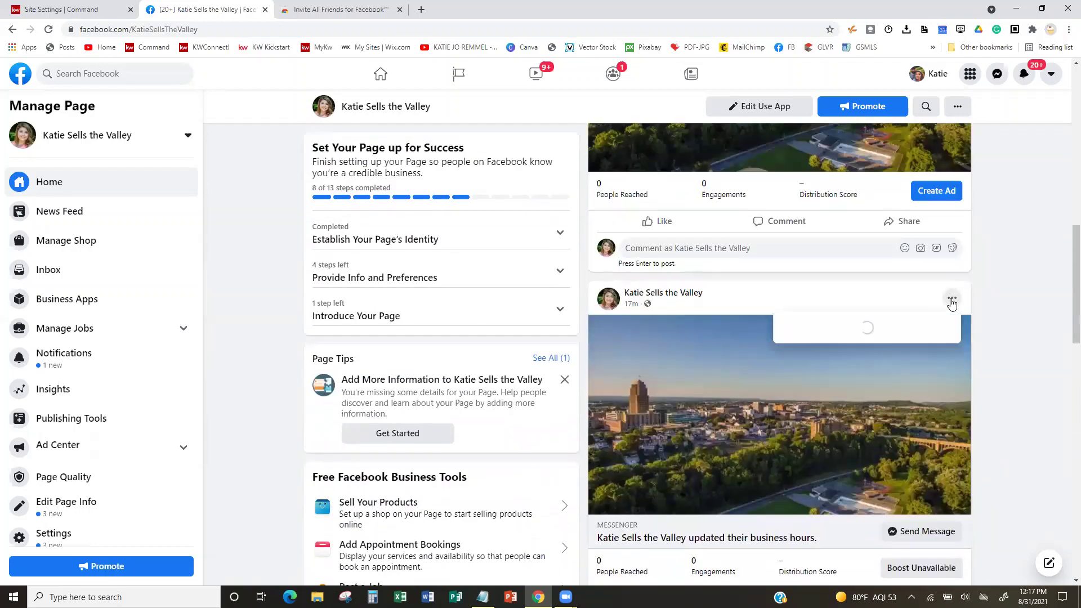
click(950, 303)
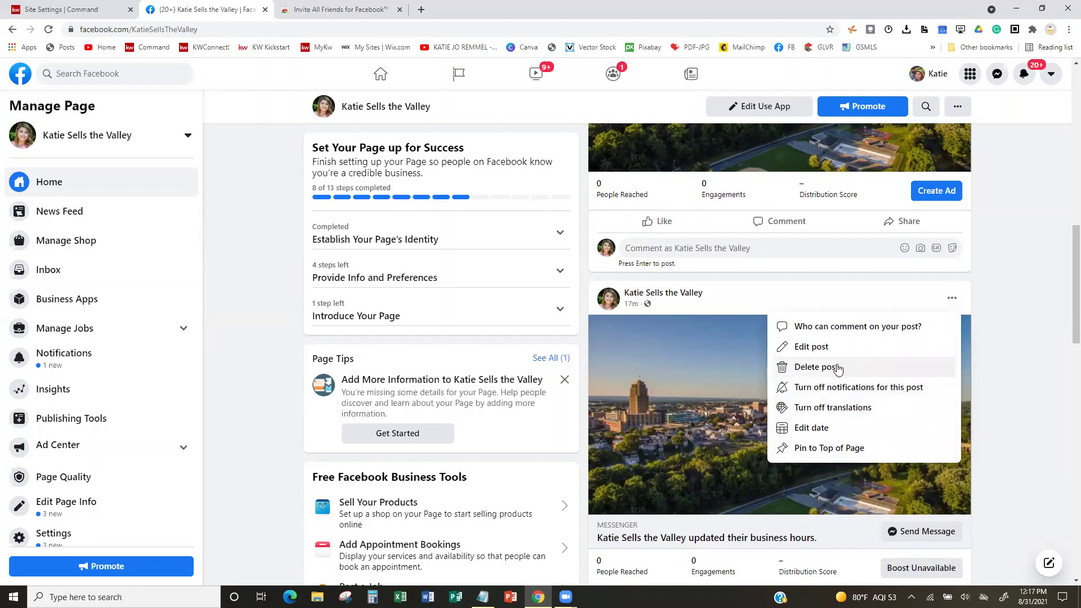
scroll(937, 332, up, 2)
scroll(941, 348, up, 2)
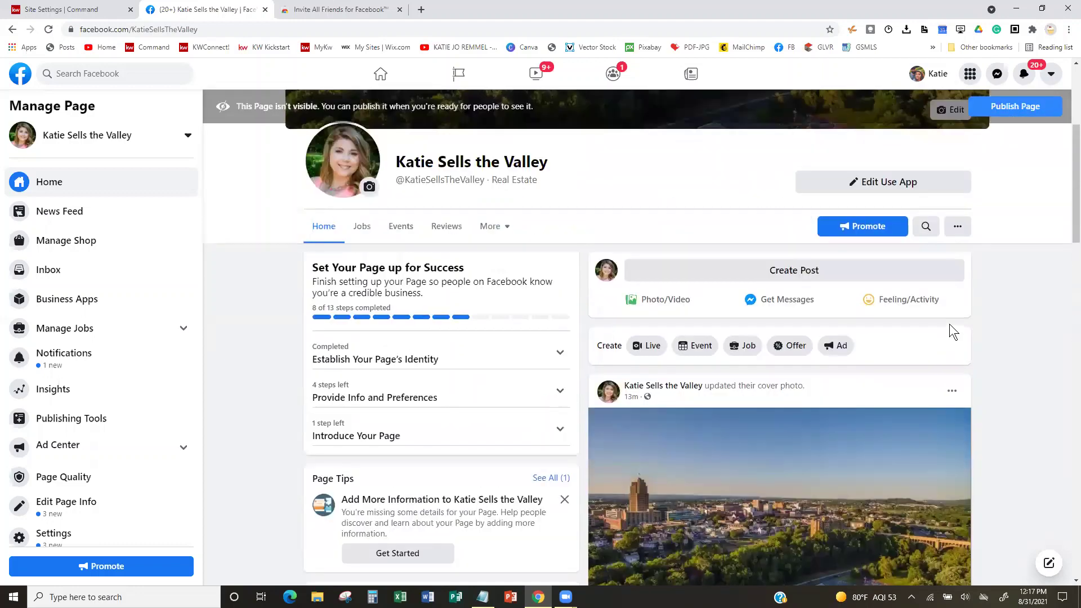
Check the cover-photo post's options, leave it unchanged, and review the remaining feed.
click(951, 396)
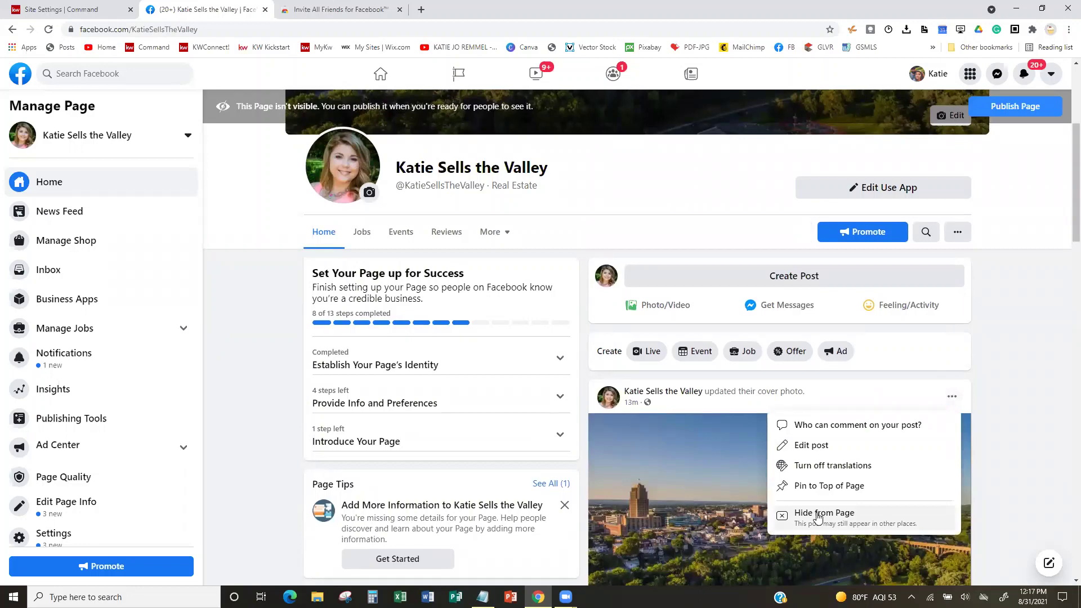
click(1004, 440)
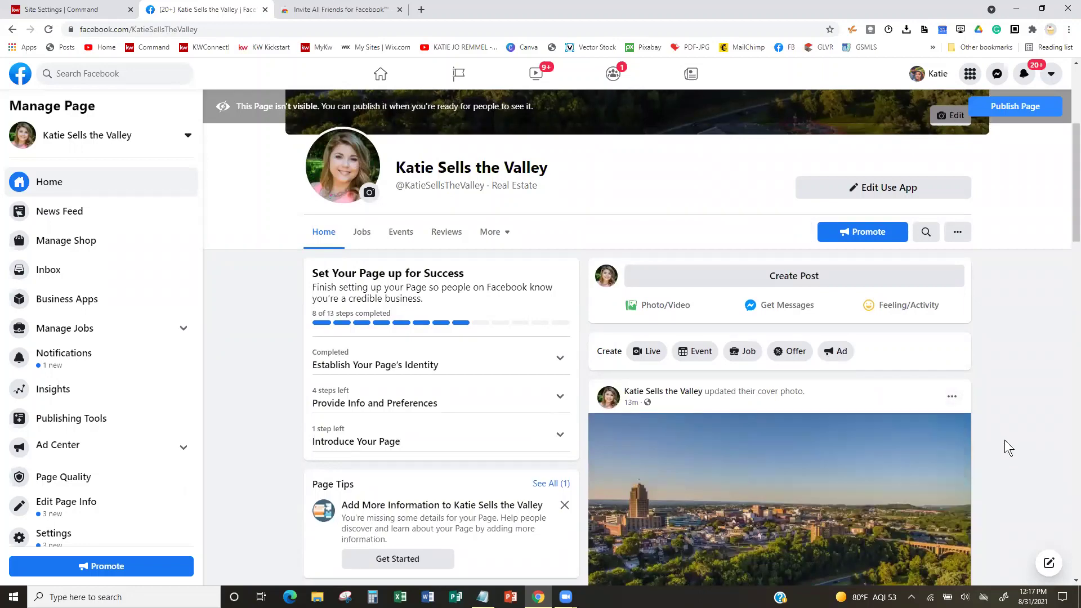
scroll(1004, 440, down, 10)
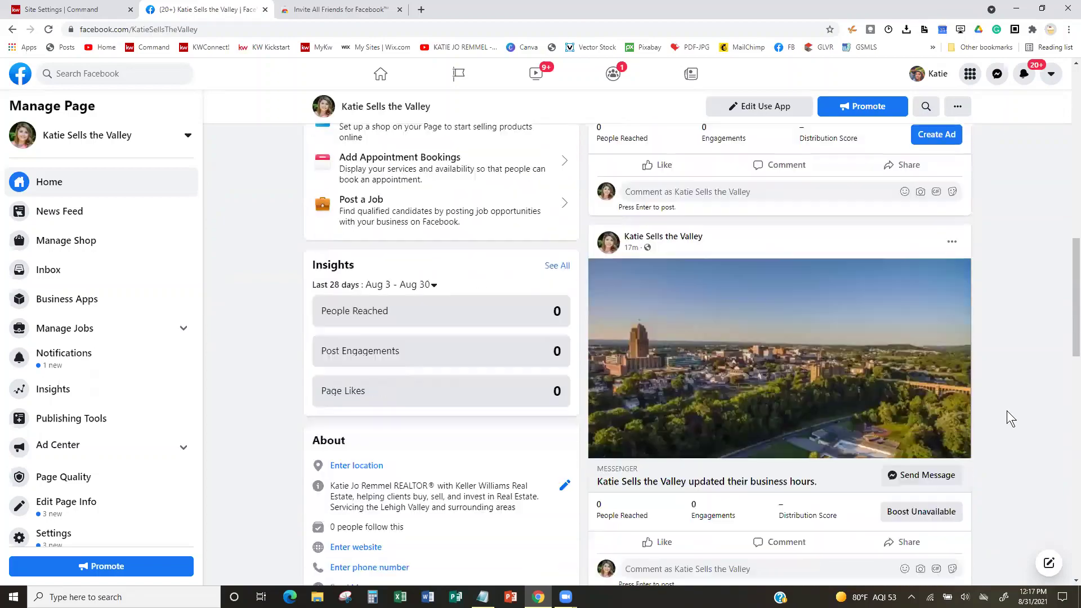
scroll(1006, 411, down, 6)
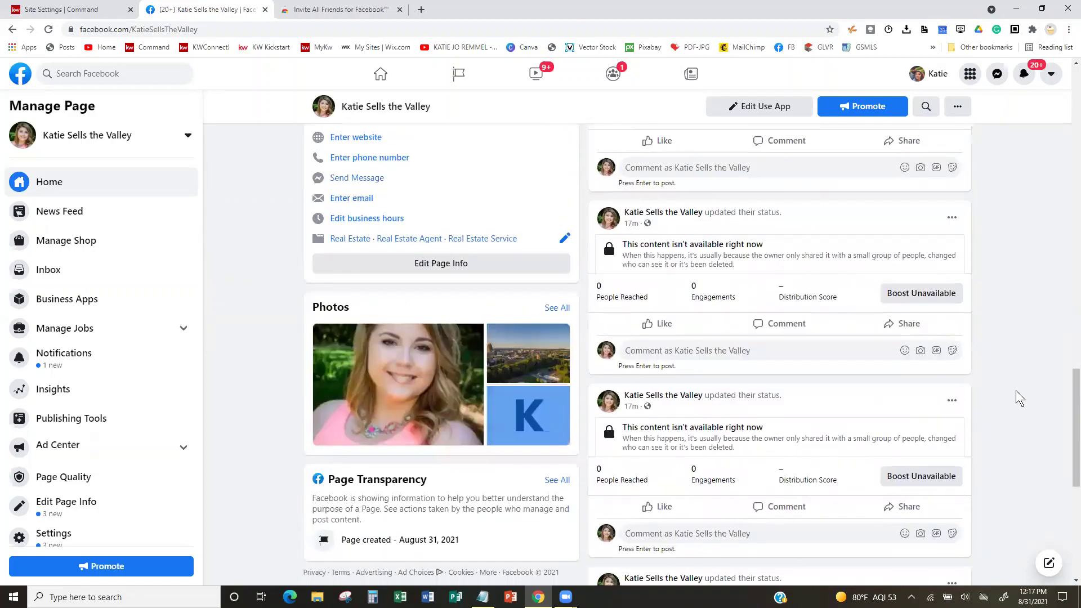
scroll(1015, 390, up, 15)
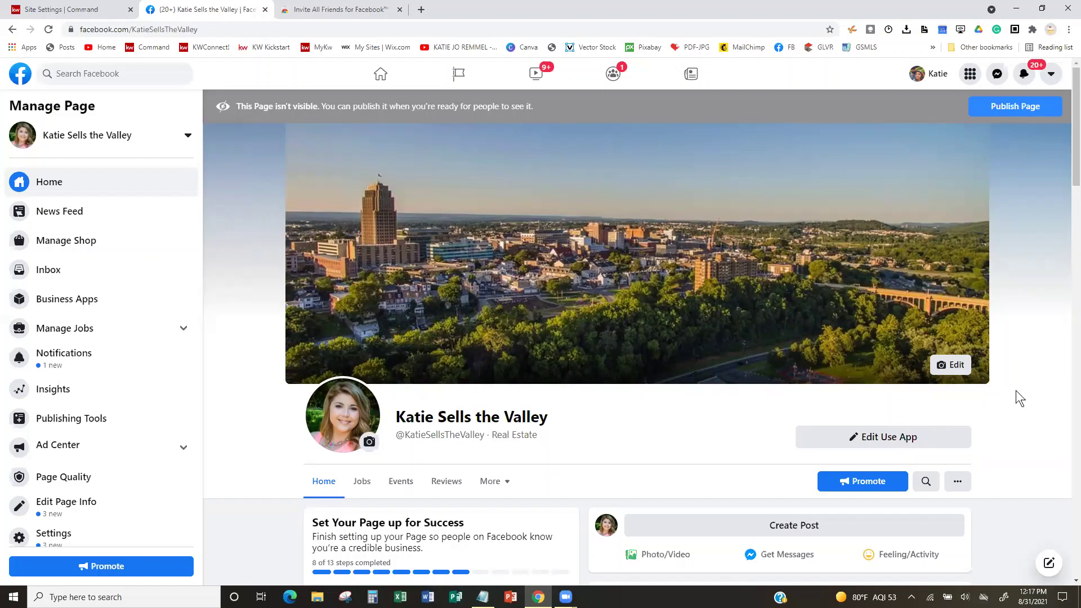
scroll(1055, 476, down, 10)
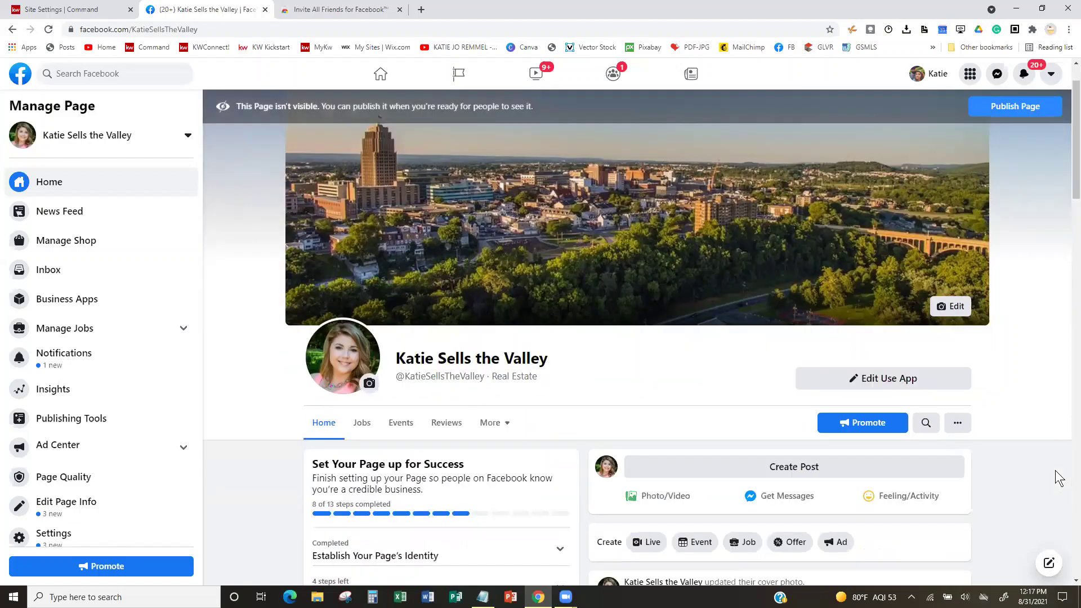
scroll(1058, 470, down, 6)
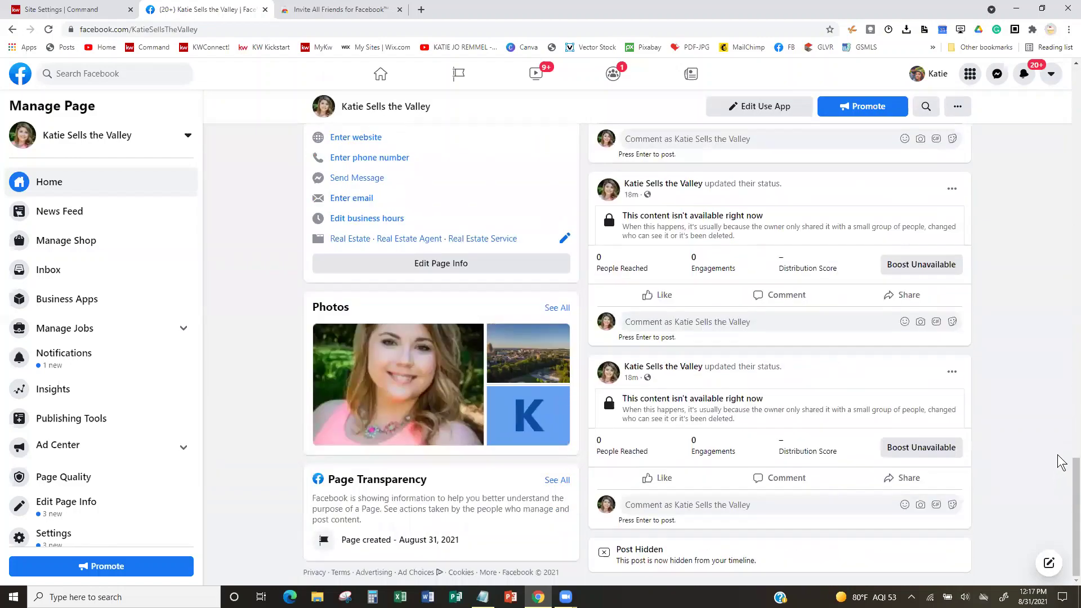
scroll(1053, 470, up, 15)
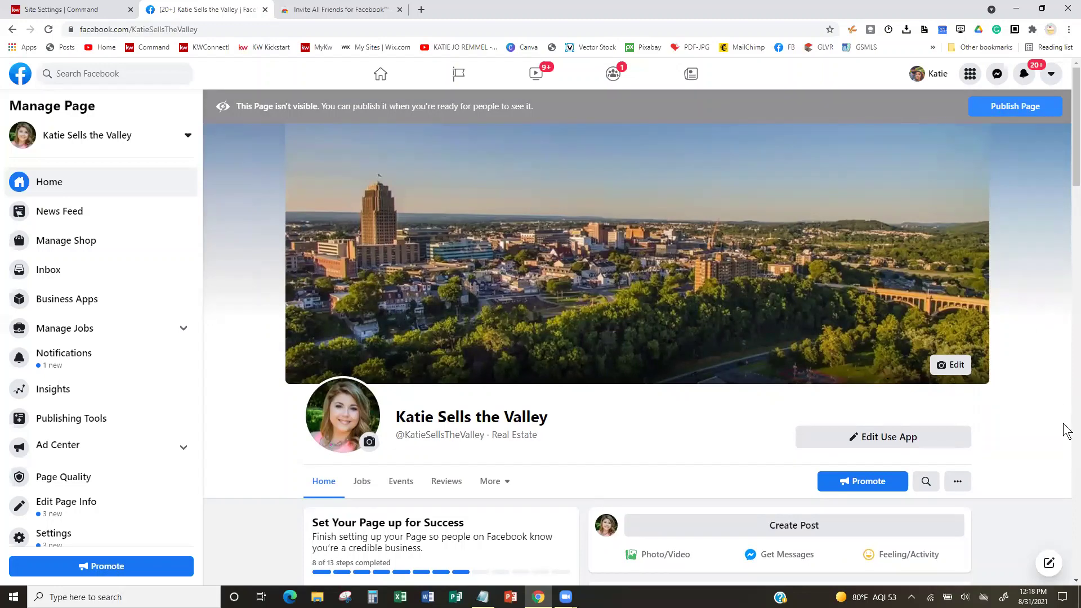
Select the Facebook Page's full web address, then switch to the 'Site Settings | Command' tab.
scroll(1045, 469, down, 3)
scroll(1044, 465, down, 3)
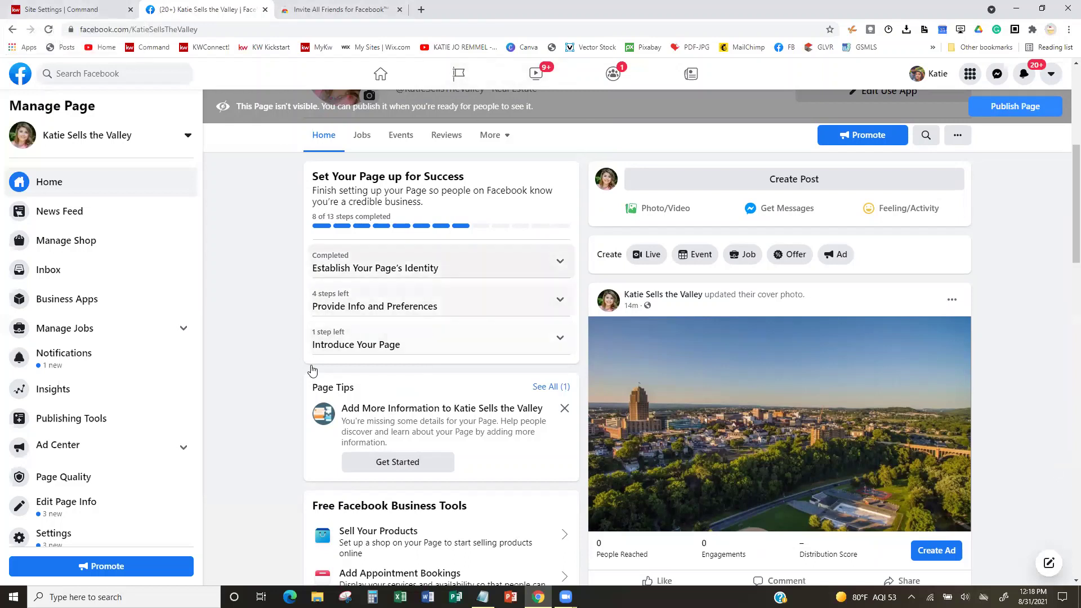
click(217, 29)
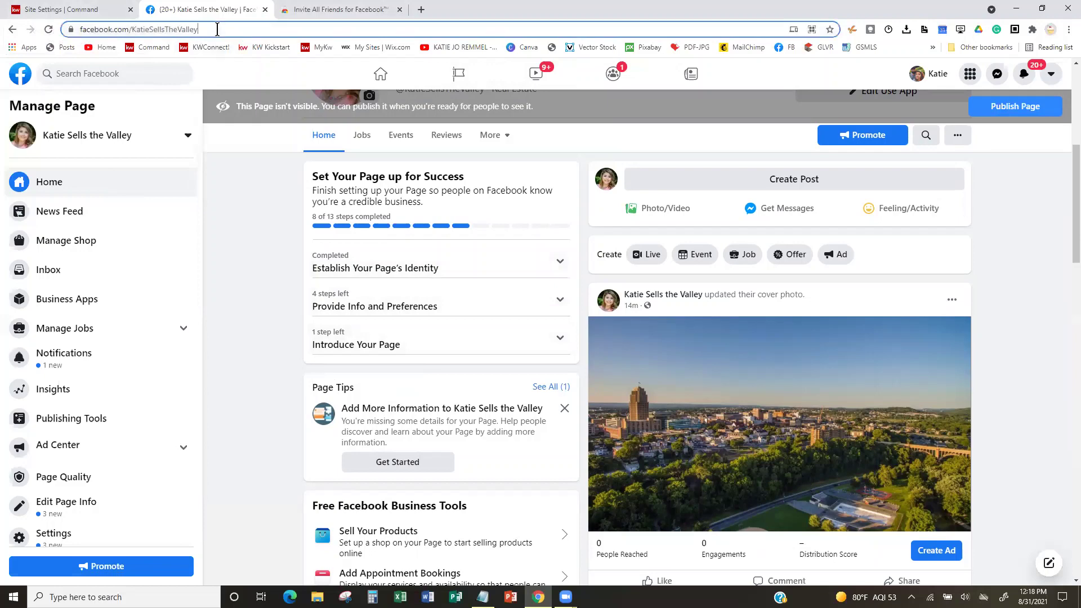
drag(218, 30, 71, 14)
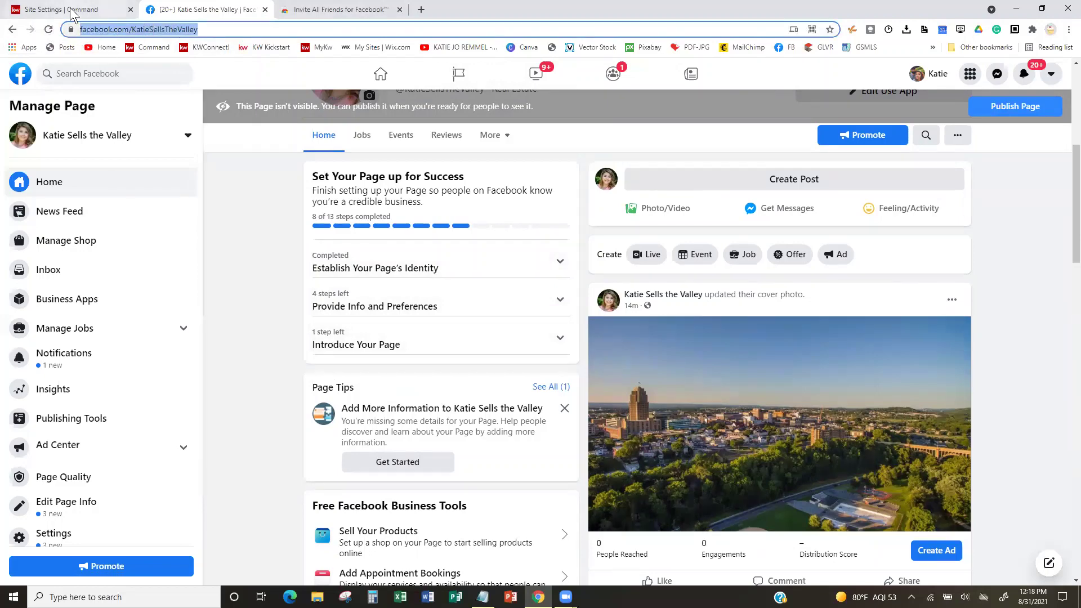
click(67, 7)
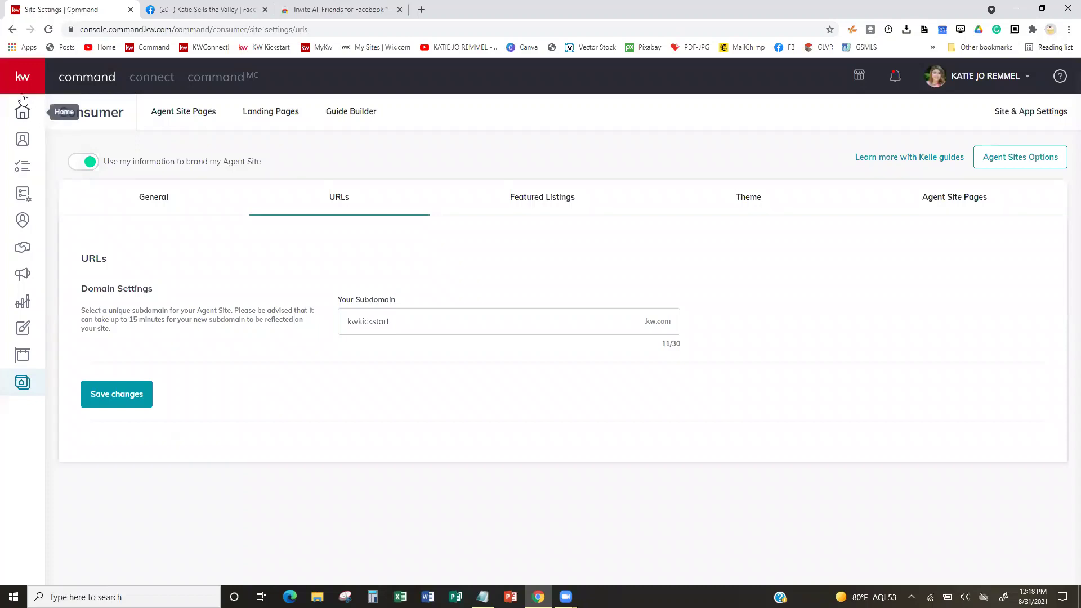
Go to the KW Command Home dashboard and open Settings from the account menu.
click(22, 78)
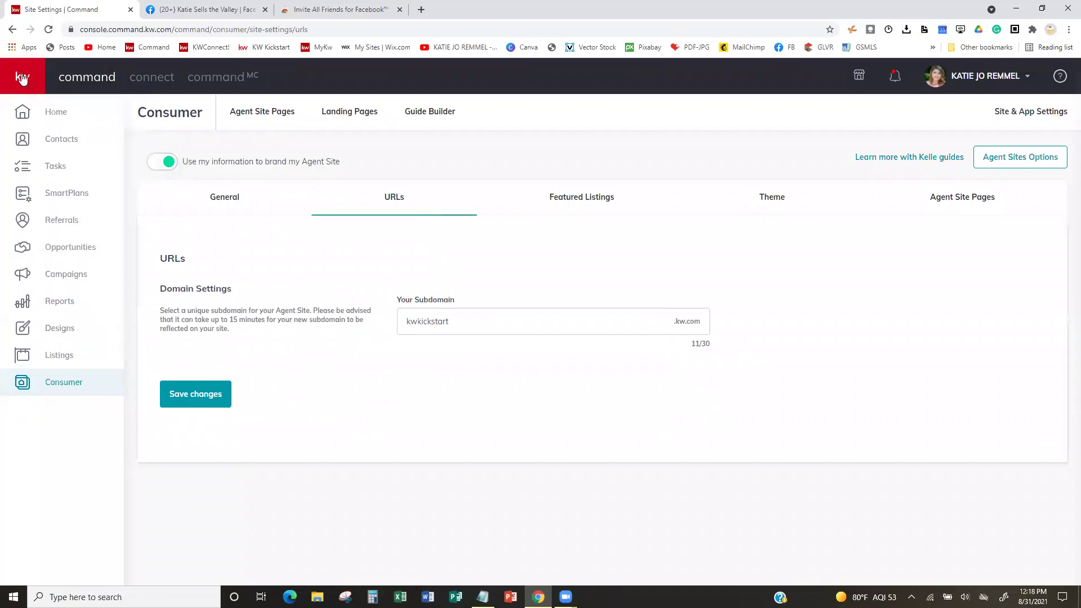
click(22, 114)
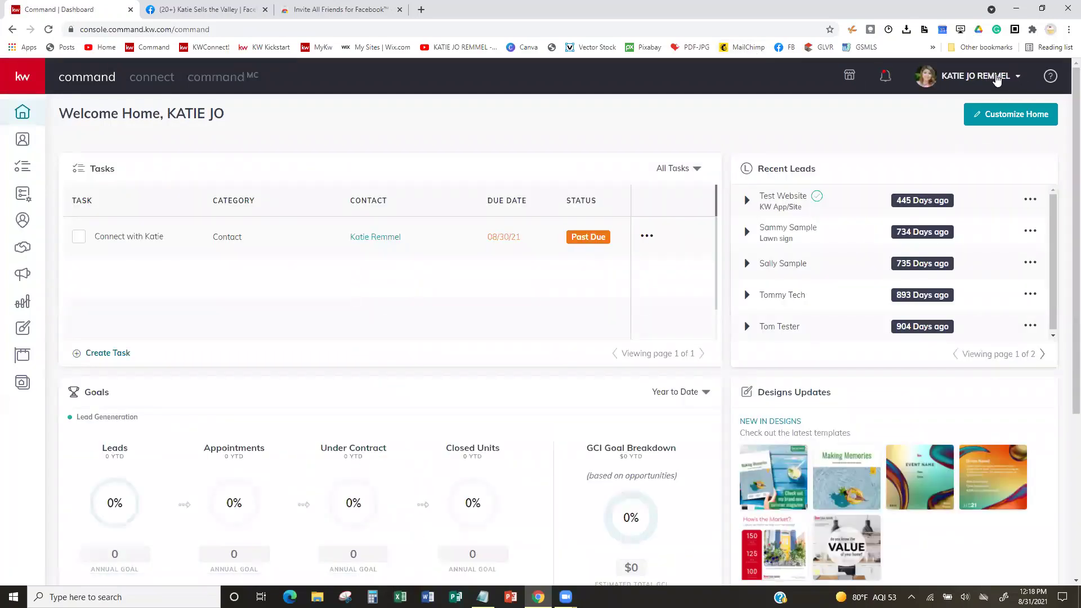
click(1020, 80)
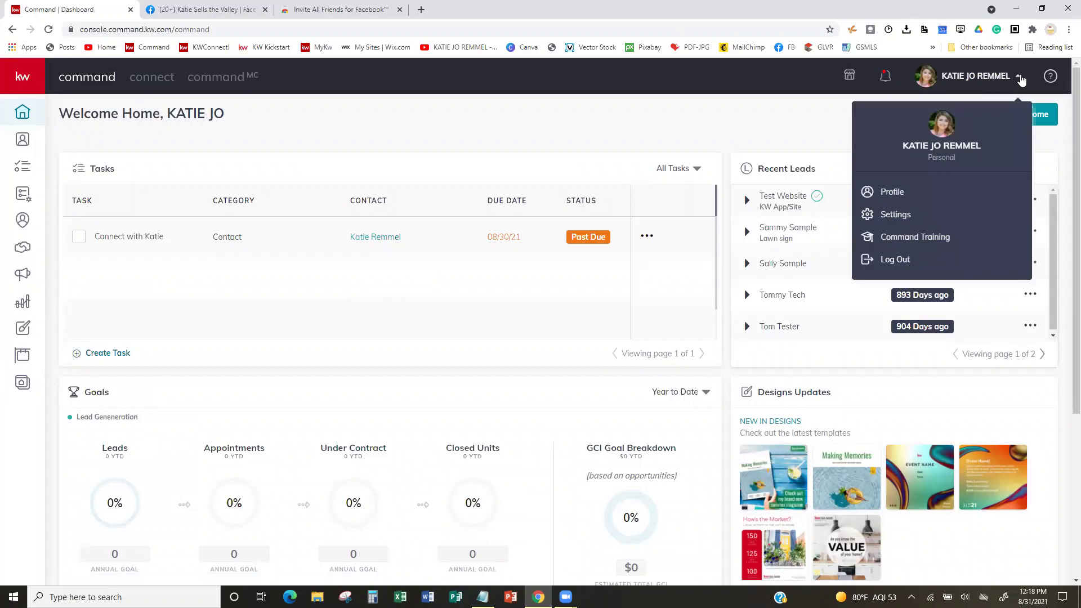
click(902, 216)
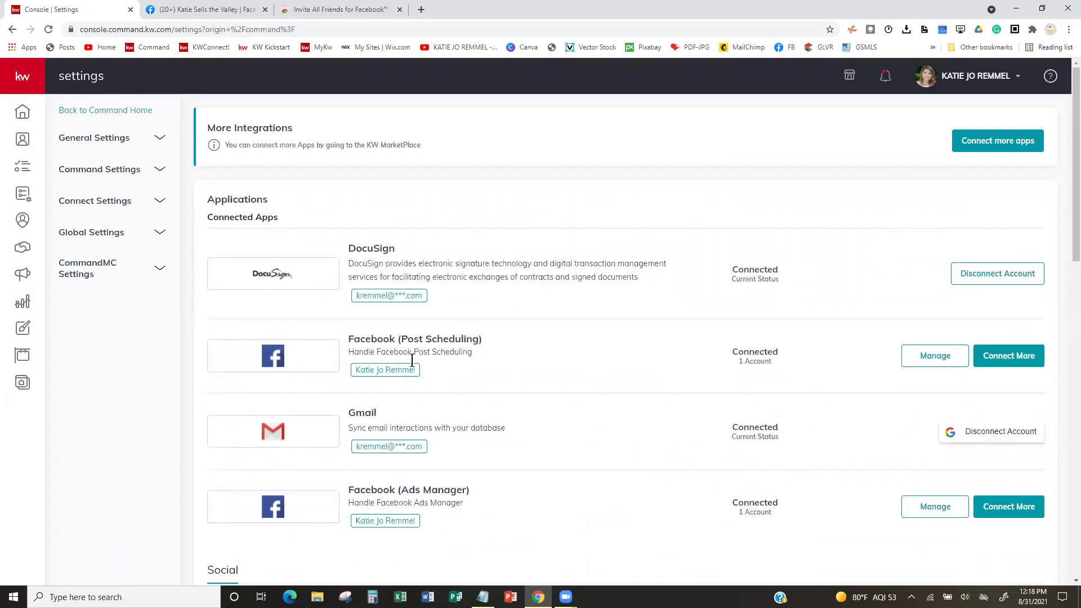
Highlight the Facebook (Post Scheduling) and Facebook (Ads Manager) connection titles.
drag(346, 338, 483, 338)
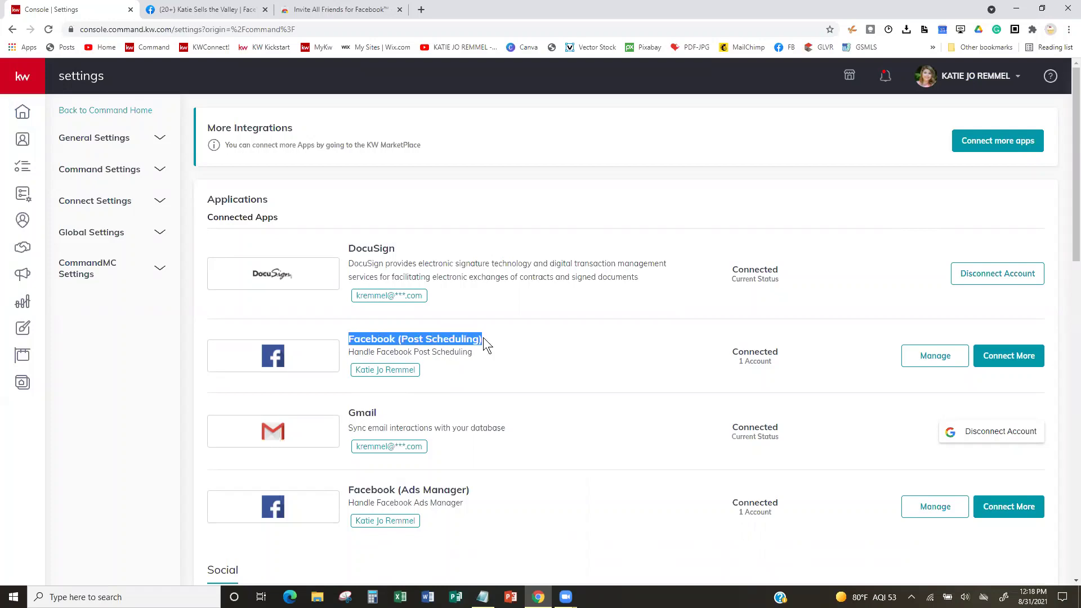
scroll(505, 379, down, 4)
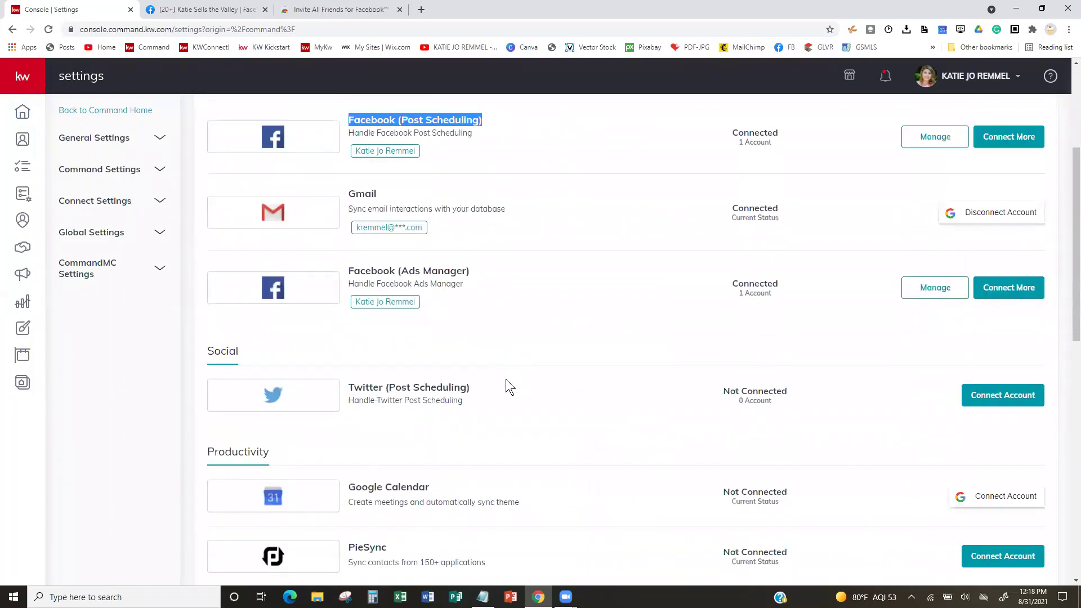
drag(348, 271, 476, 269)
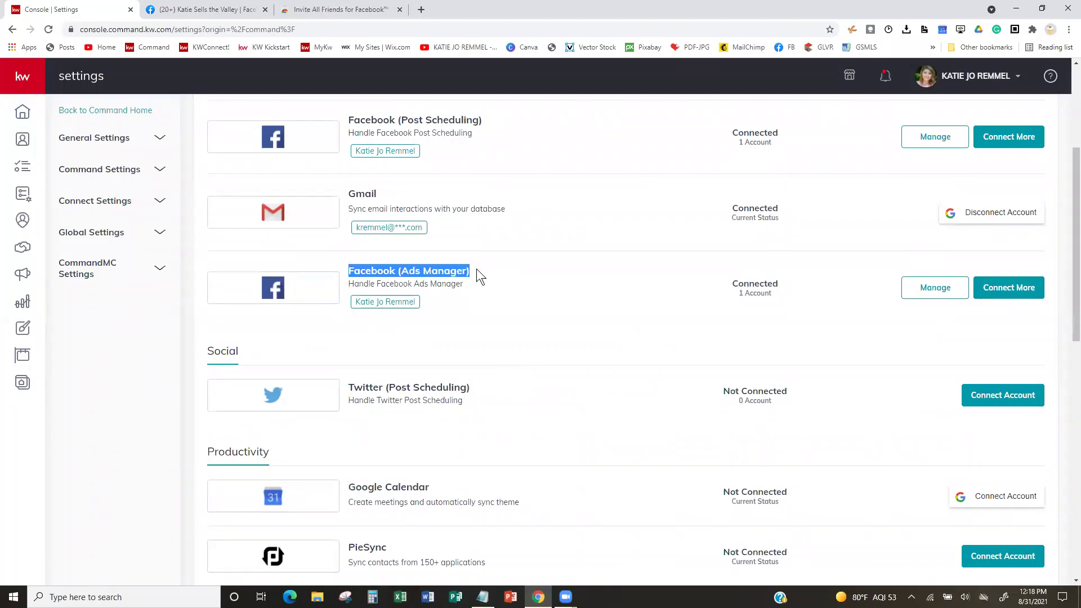
scroll(534, 299, up, 2)
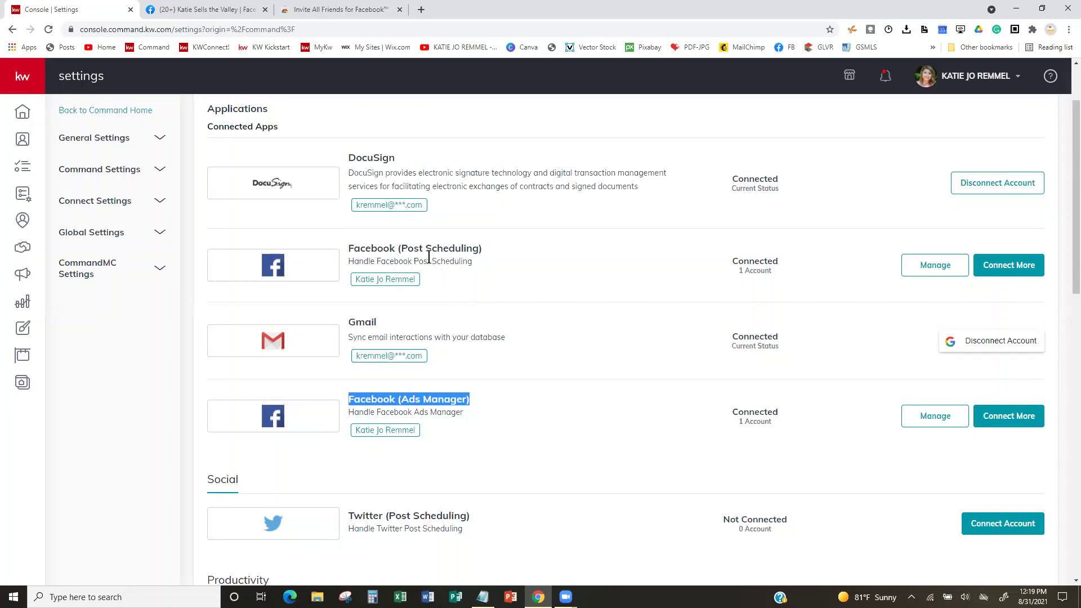
Clear the highlighted Facebook title and open the account name menu above More Integrations.
click(482, 399)
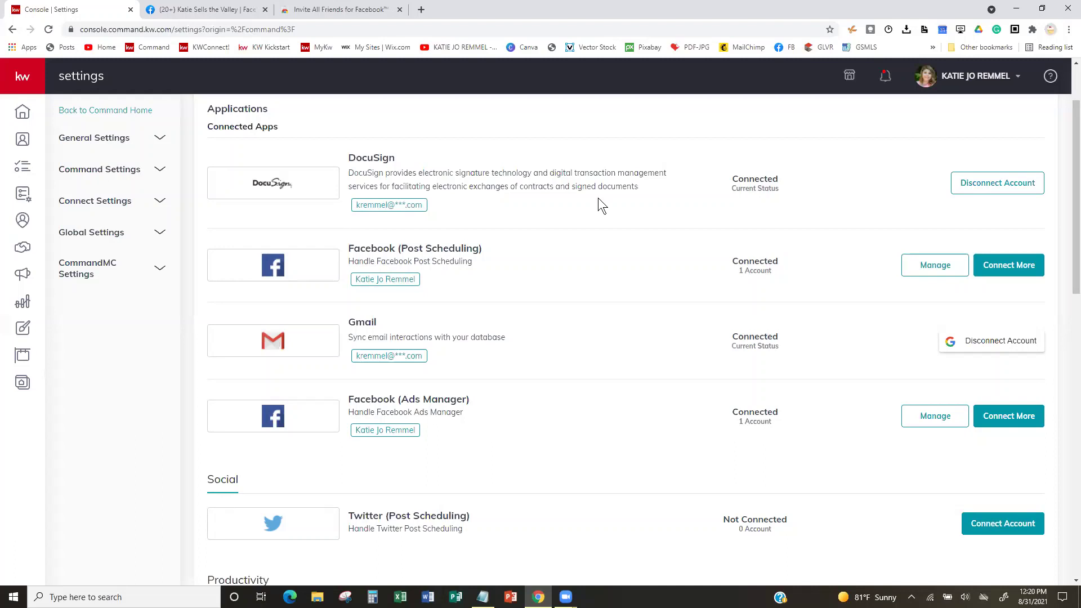
scroll(597, 197, up, 2)
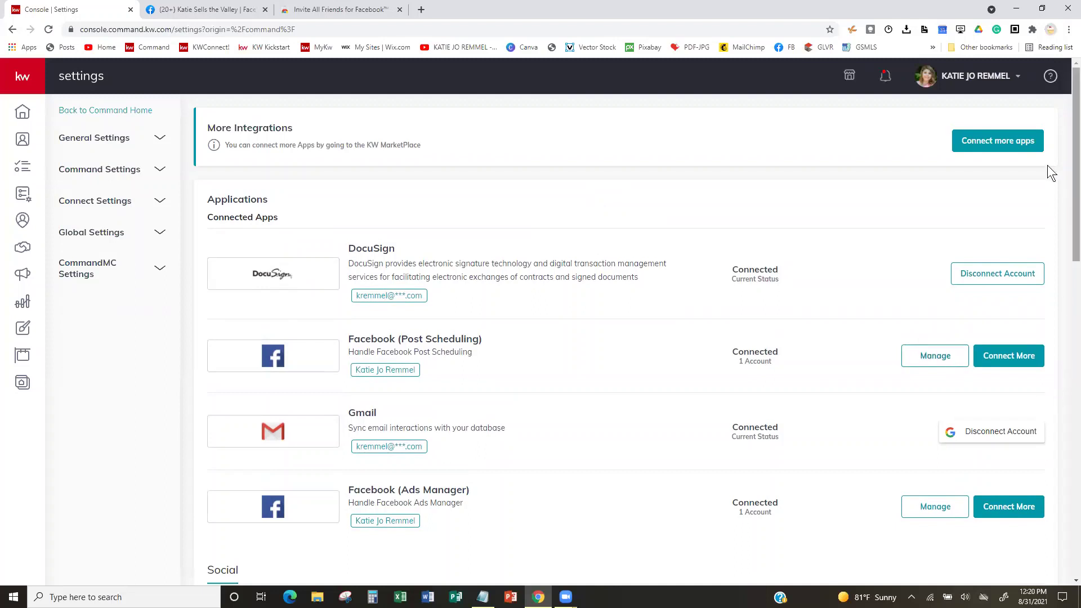
click(1019, 79)
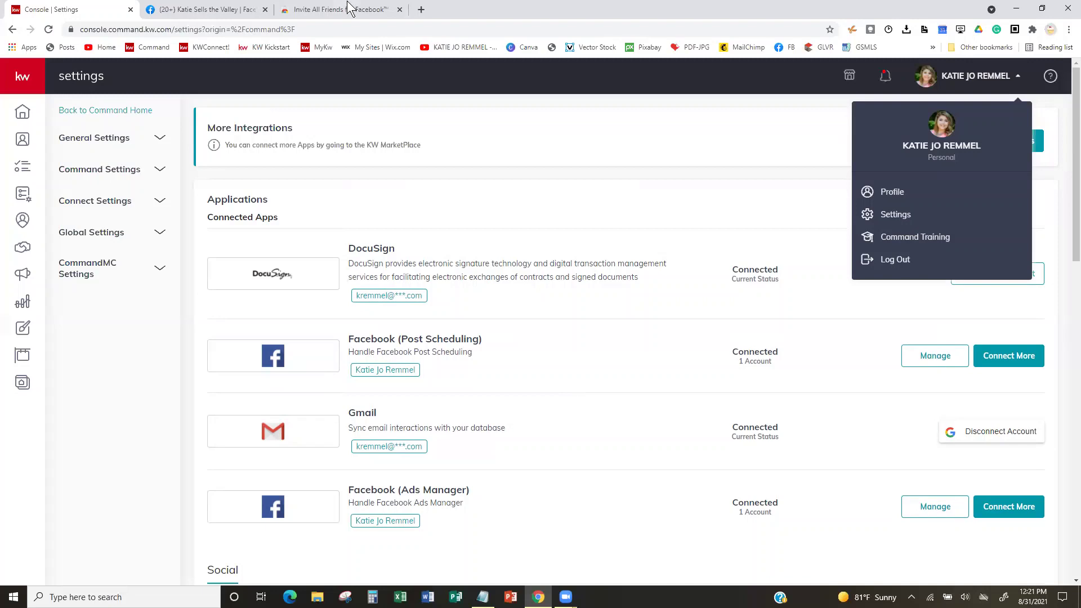
Open the Create Post composer on the Katie Sells the Valley page, then open a new browser tab.
click(185, 9)
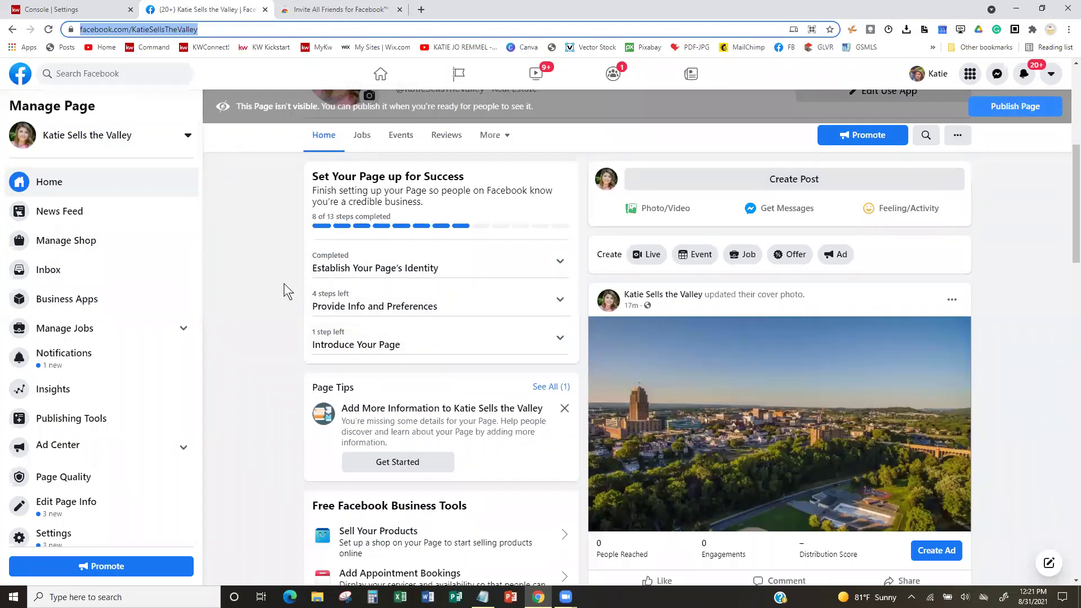
scroll(293, 302, up, 6)
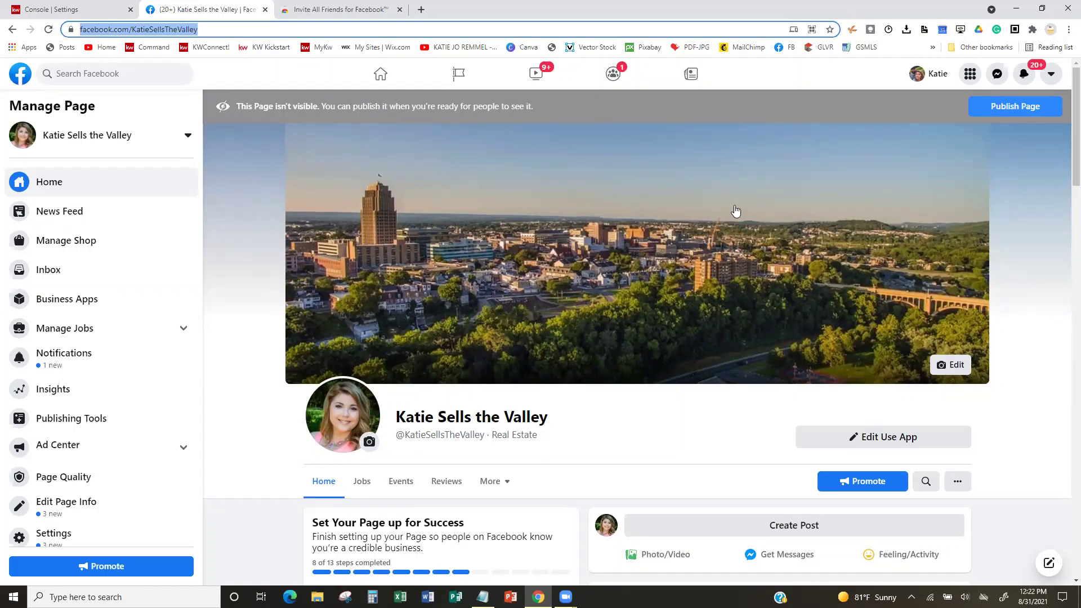
drag(1064, 116, 1066, 191)
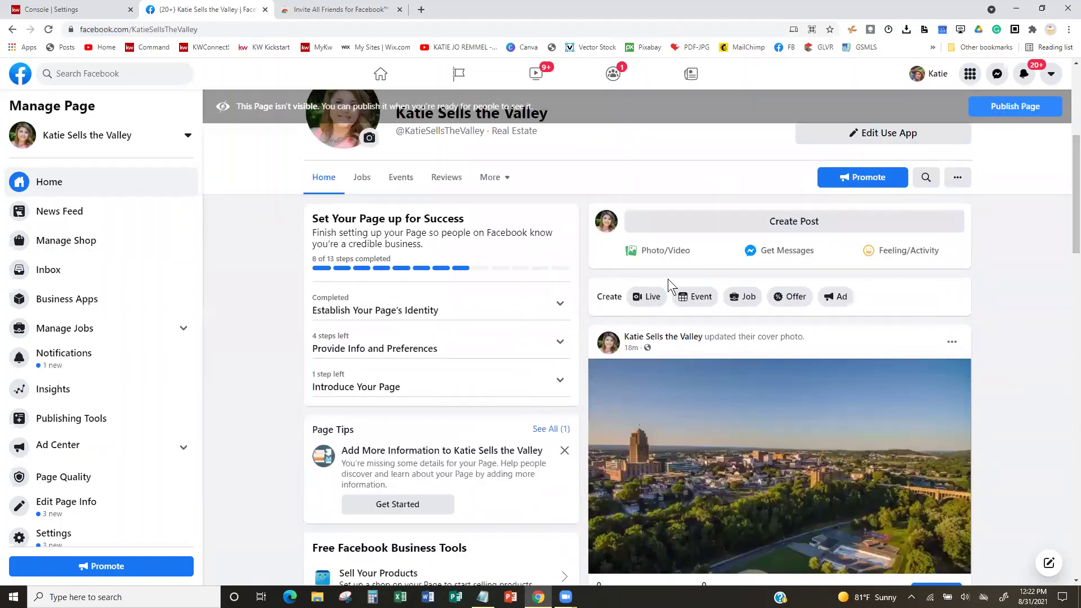
click(717, 224)
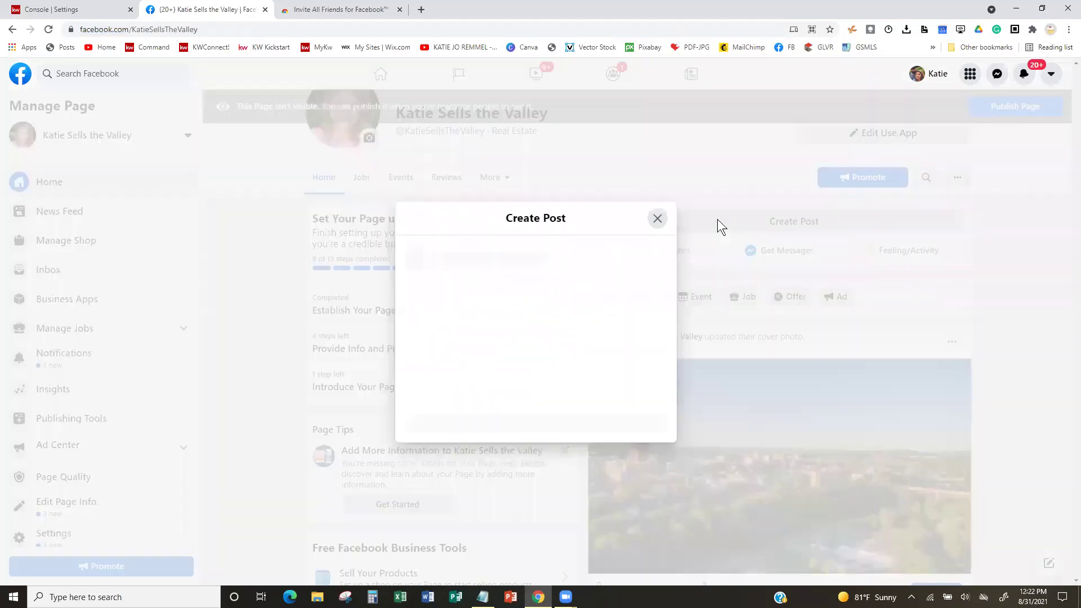
click(421, 9)
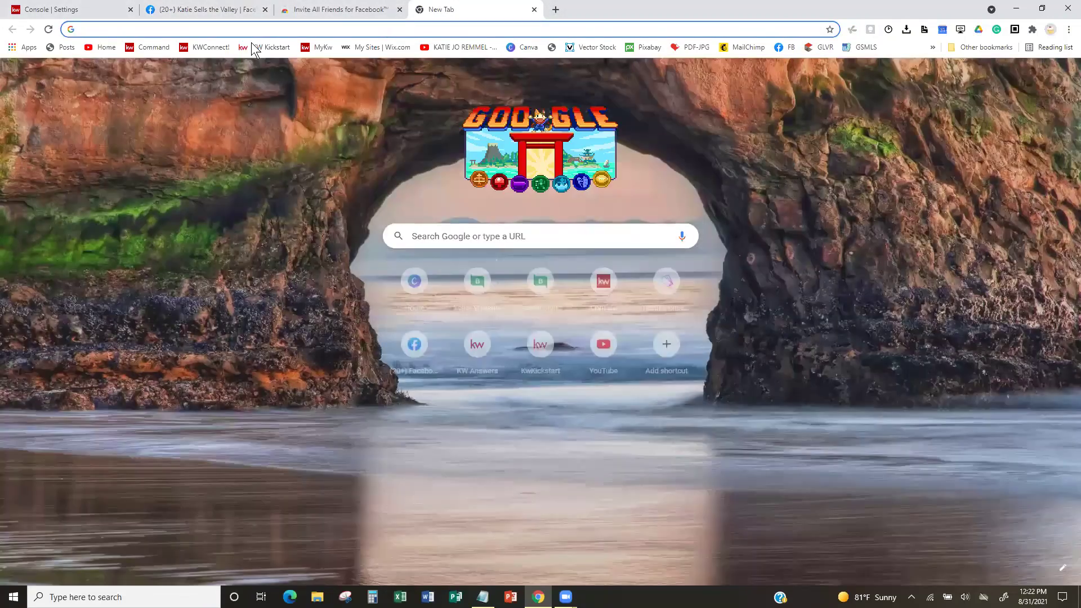
Open KW Kickstart and its saved Bethlehem Homes search, then go back to the home page.
click(269, 47)
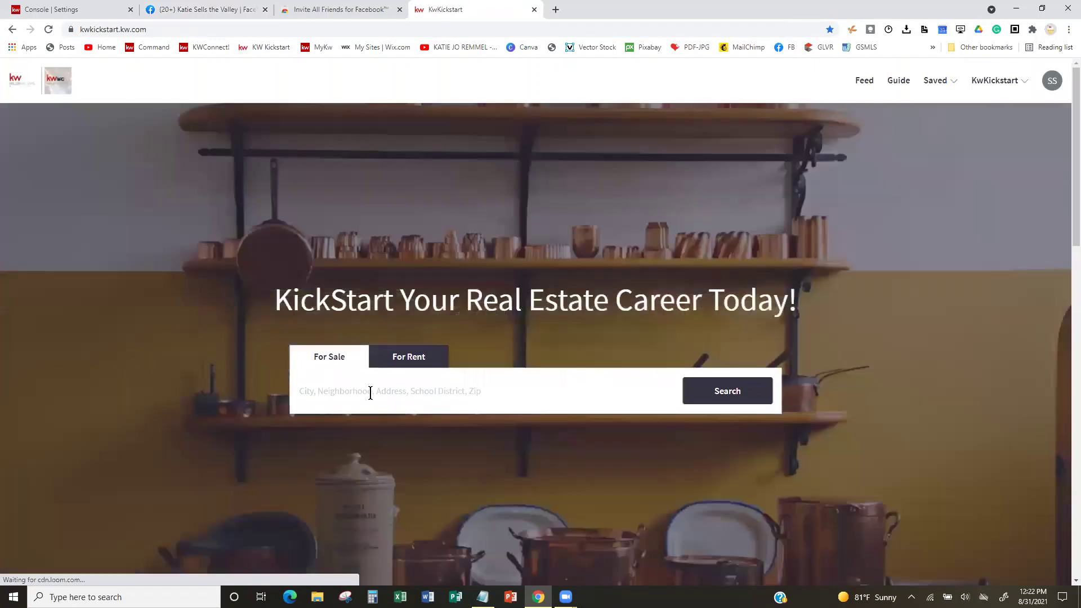
click(369, 391)
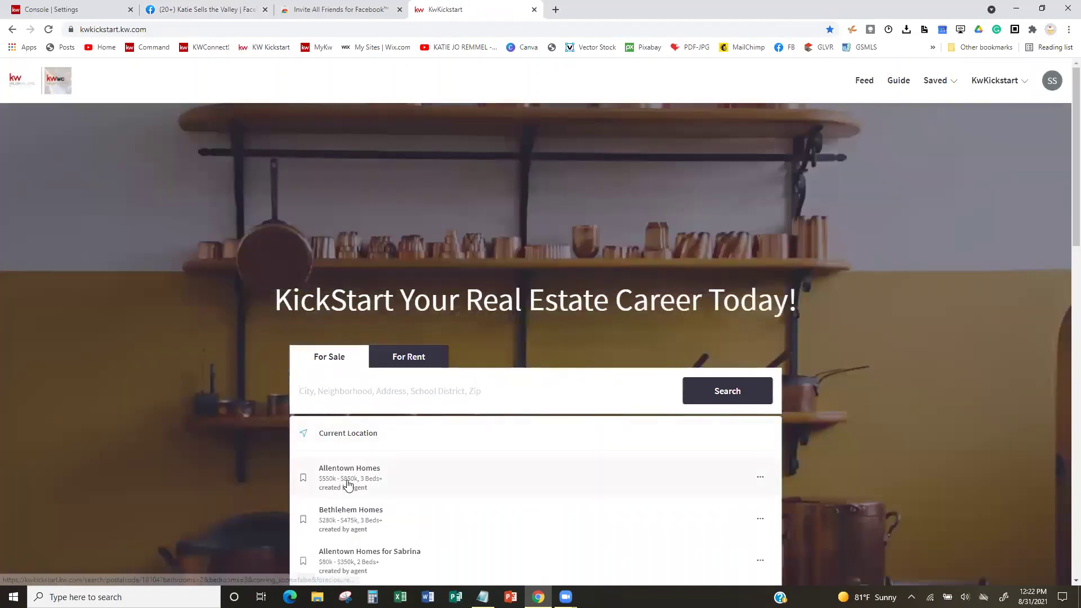
click(343, 515)
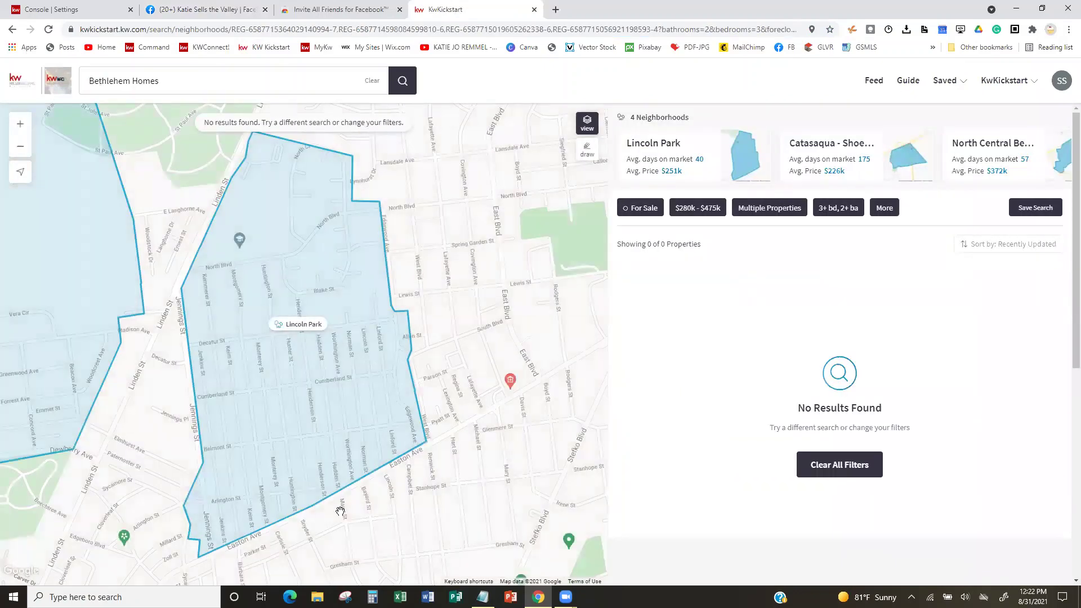
click(183, 87)
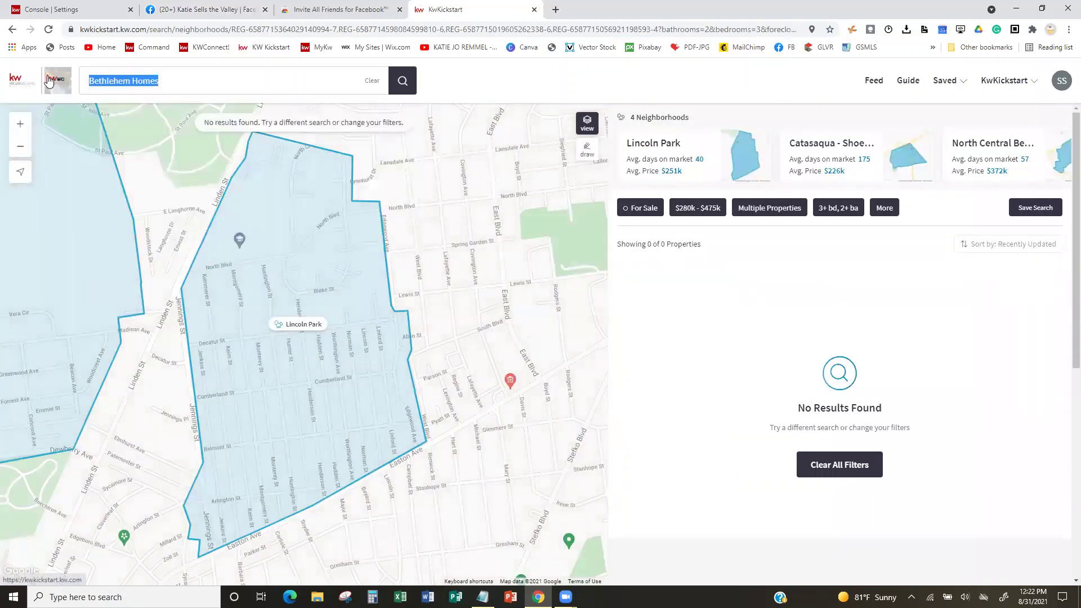
click(48, 81)
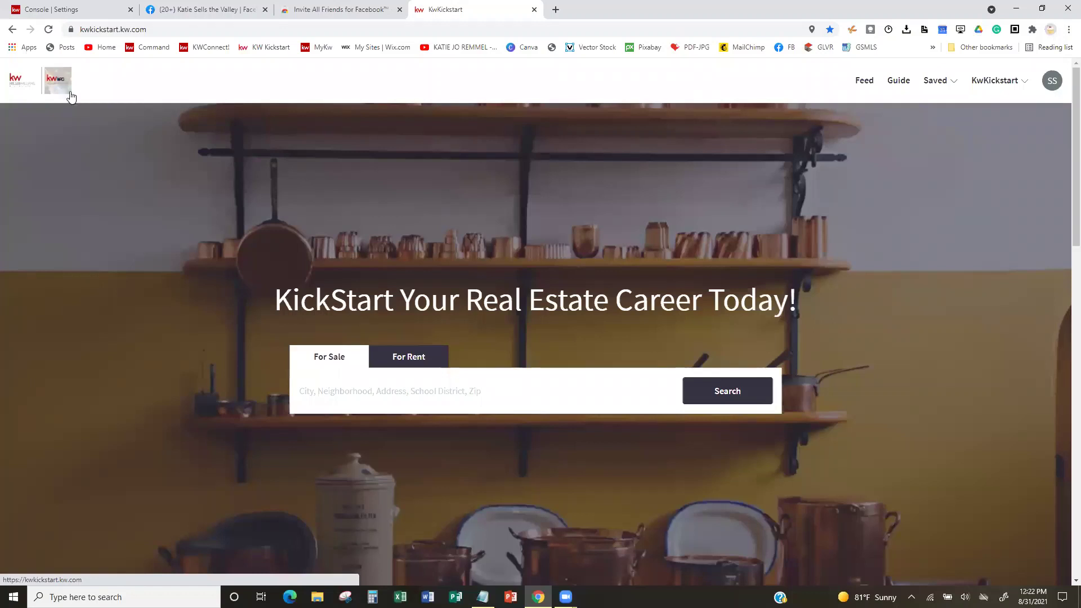
Search 'allentown', open the $759,900 listing, and select its full web address.
click(368, 399)
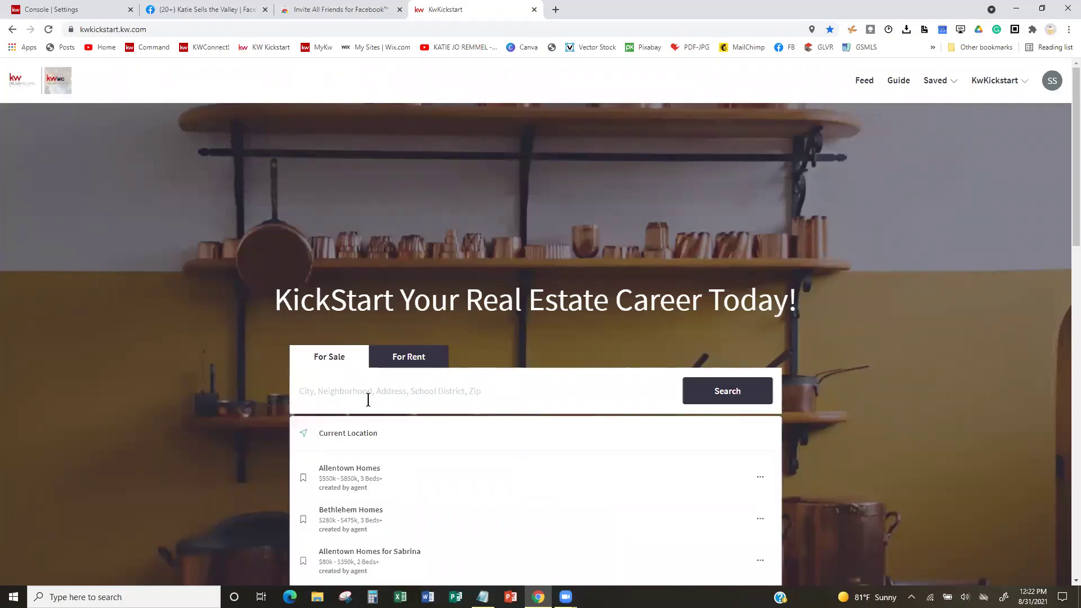
text(allentown)
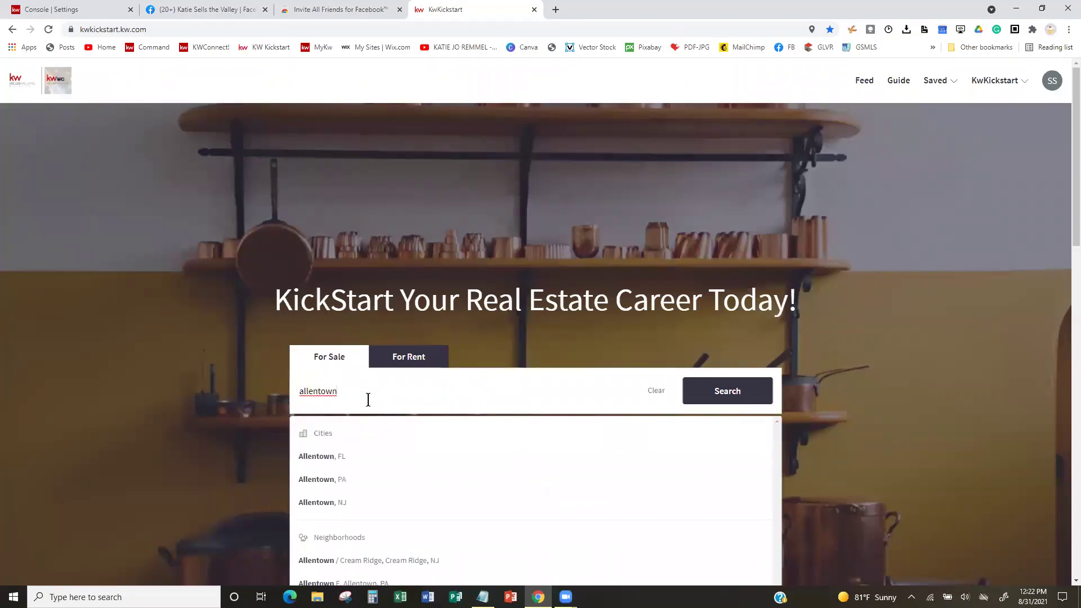
key(Return)
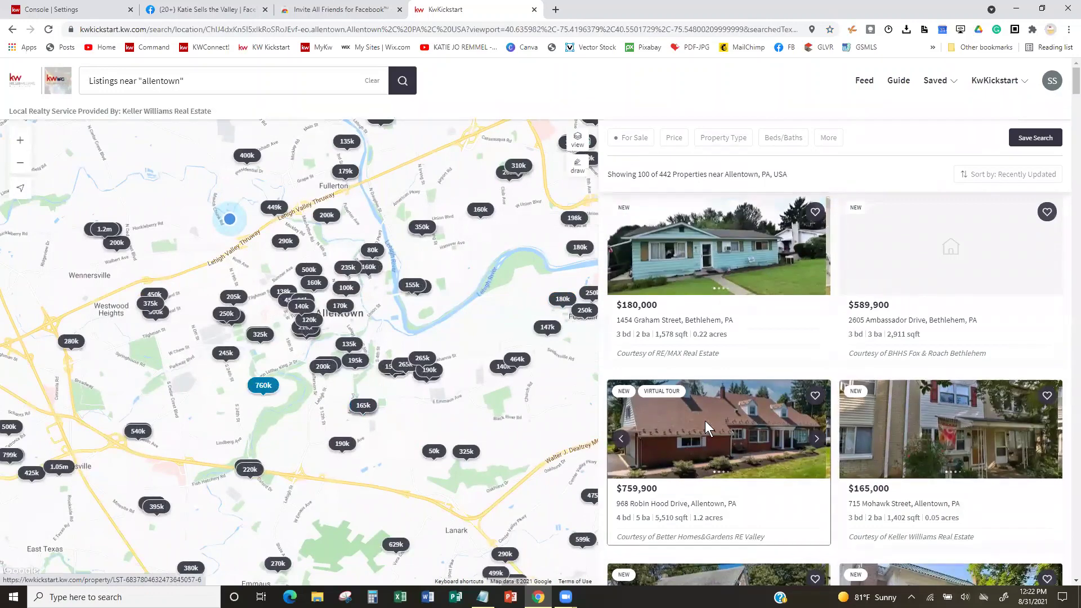
click(704, 420)
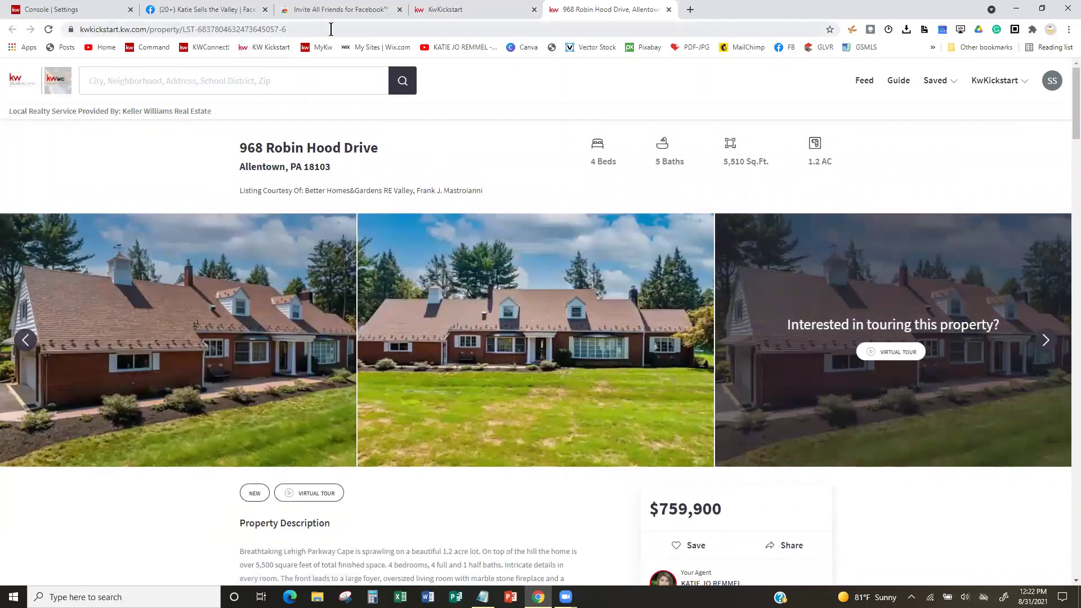
drag(330, 24, 71, 45)
key(ctrl+c)
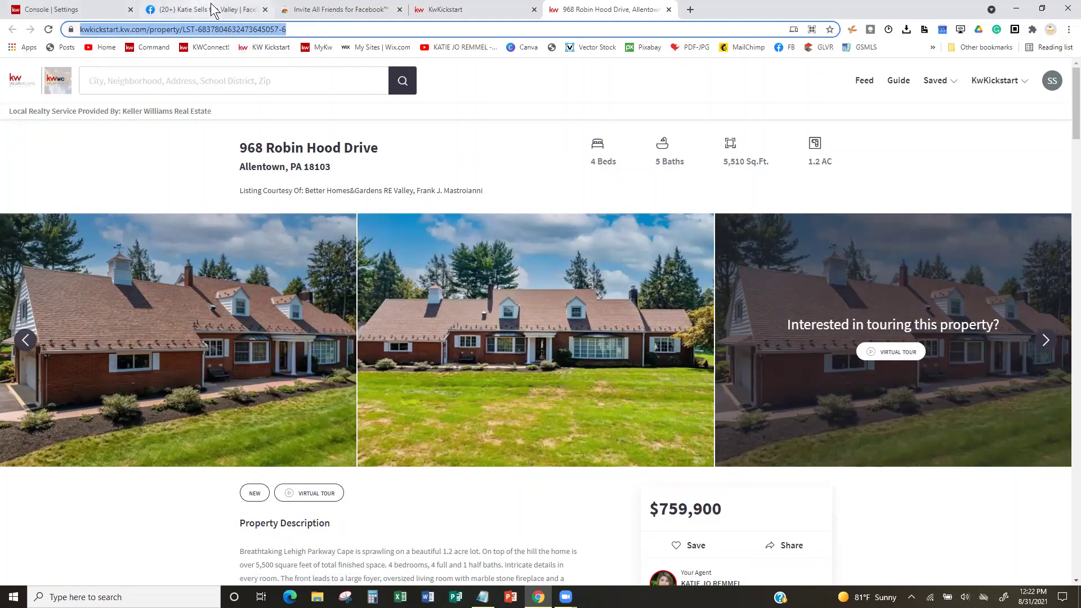
Paste the listing link into the Facebook post and delete the link text, keeping the preview.
click(210, 10)
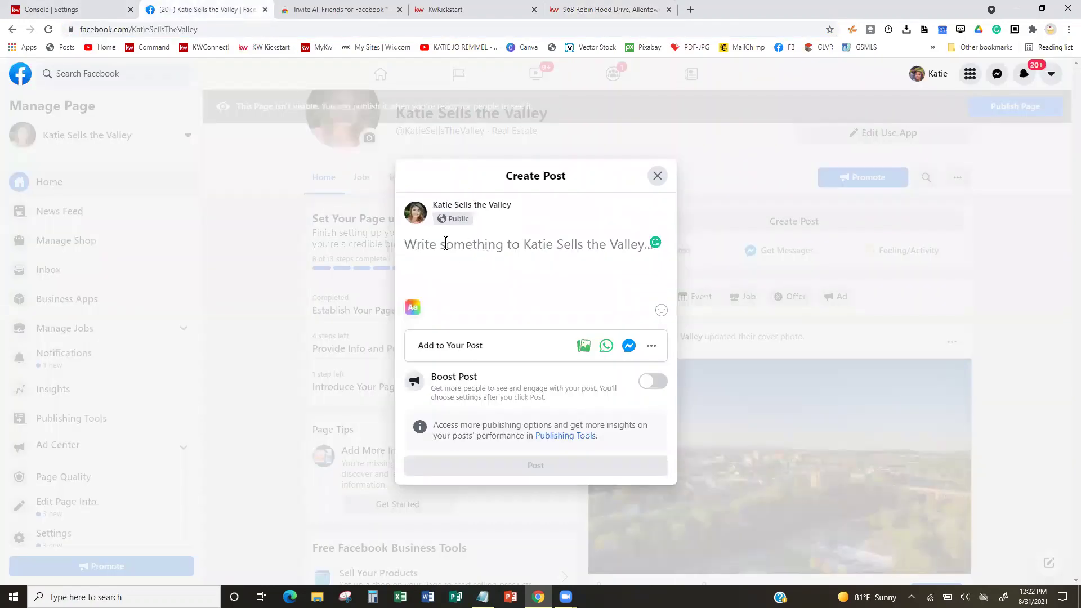
key(ctrl+v)
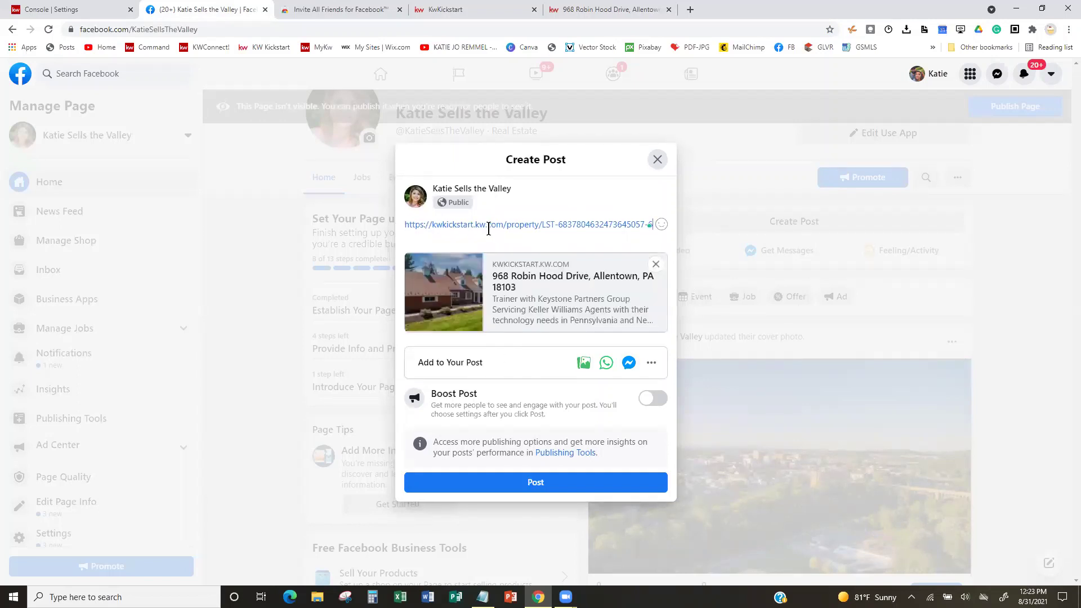
drag(400, 224, 448, 222)
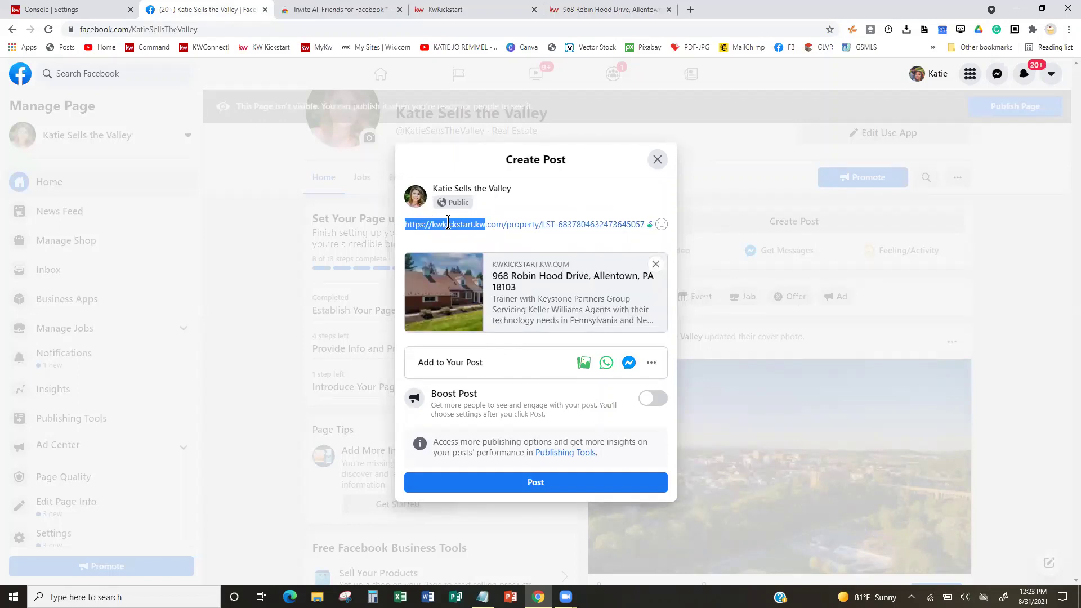
key(Delete)
key(Delete)
key(Delete)
key(Delete)
key(Delete)
key(Delete)
key(Delete)
key(Delete)
key(Delete)
key(Delete)
key(Delete)
key(Delete)
key(Delete)
key(Delete)
key(Delete)
key(Delete)
key(Delete)
key(Delete)
key(Delete)
key(Delete)
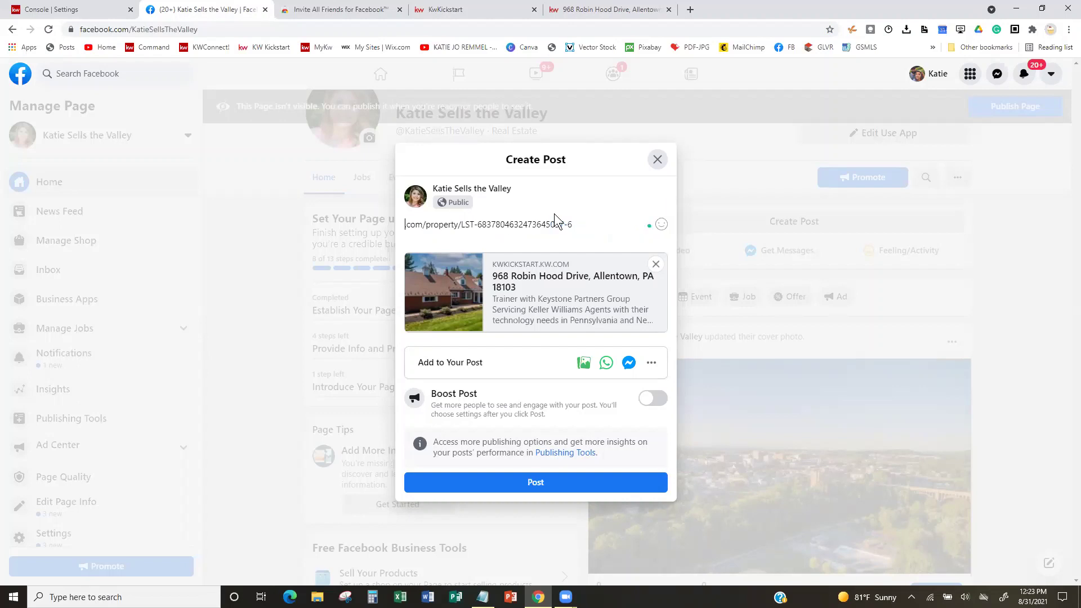
key(Delete)
key(Delete)
key(Delete)
key(Delete)
key(Delete)
key(Delete)
key(Delete)
key(Delete)
key(Delete)
key(Delete)
key(Delete)
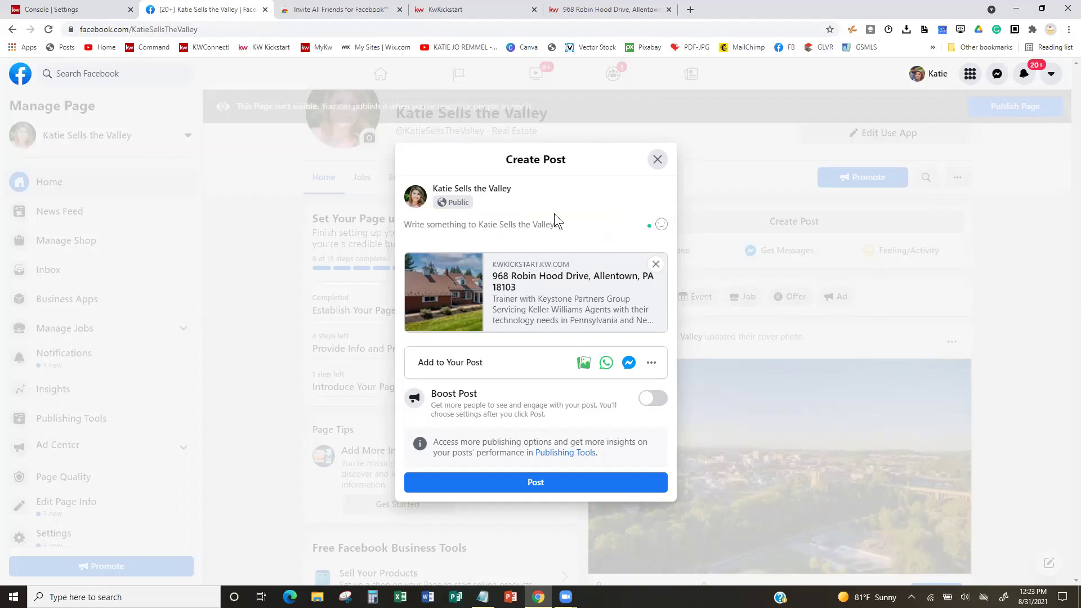
Turn off single-character shortcuts, write 'Check it out' and publish the post.
key(k)
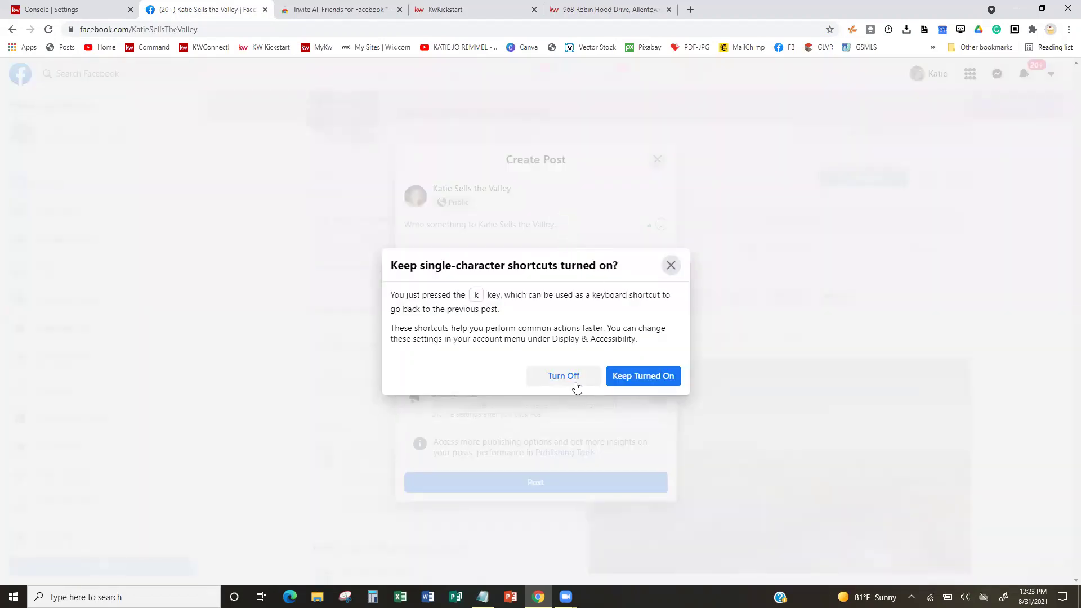
click(636, 381)
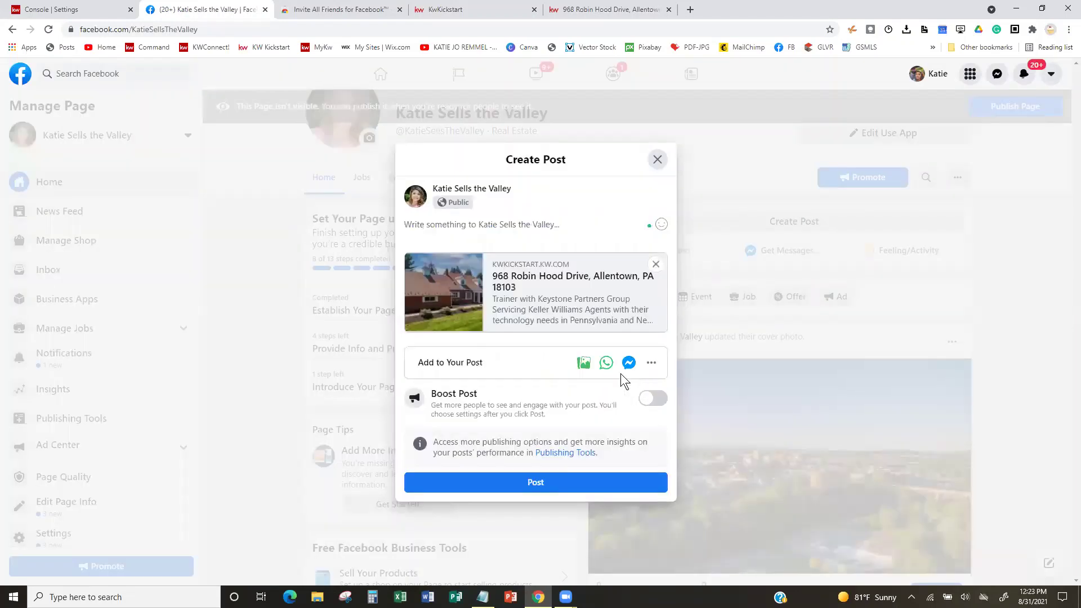
text(Ch)
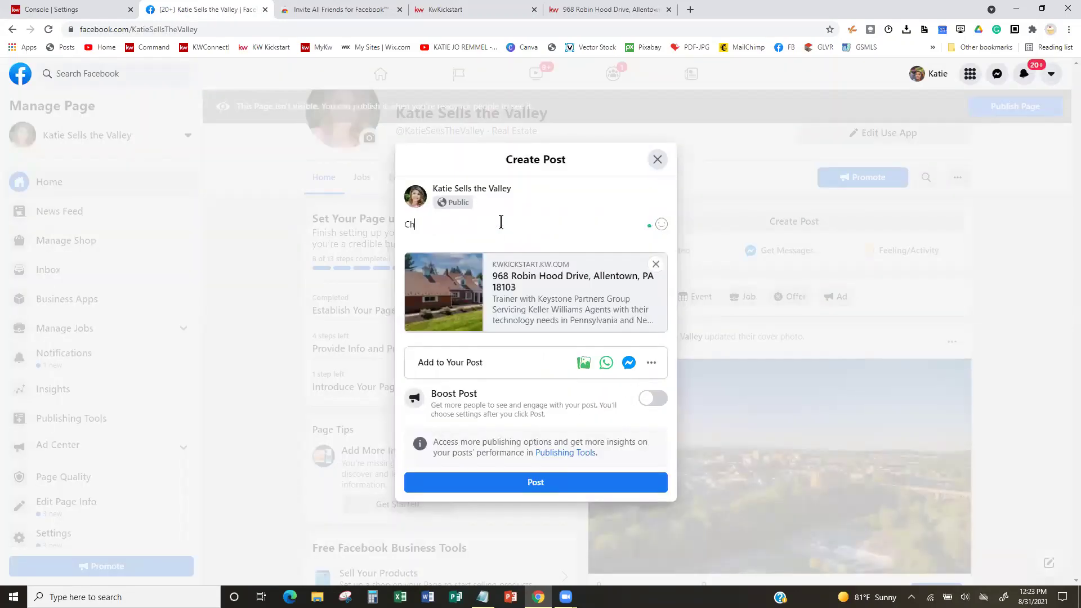
text(eck it out)
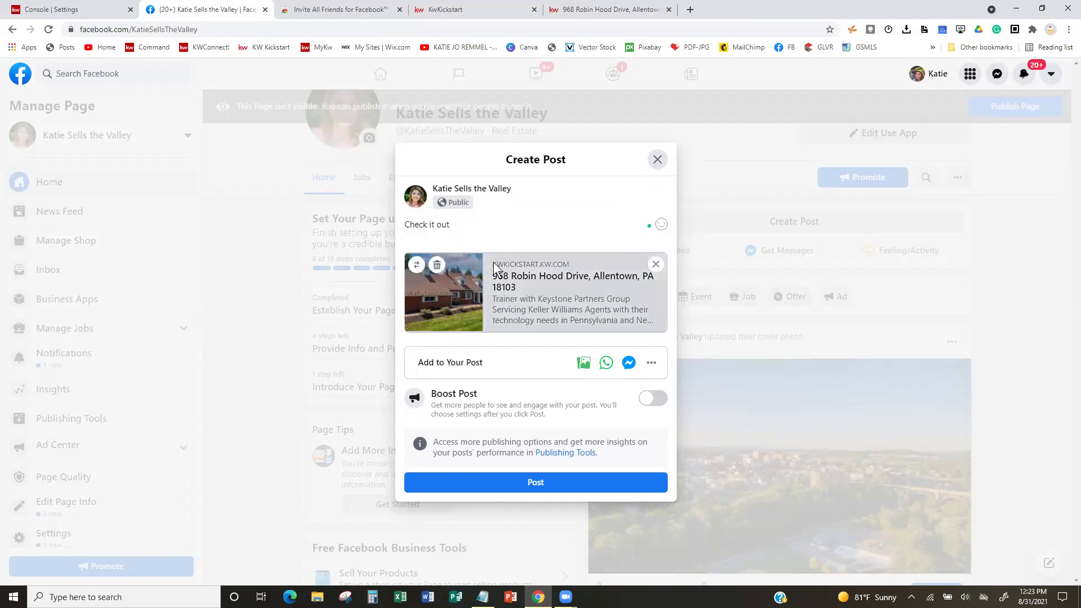
click(500, 487)
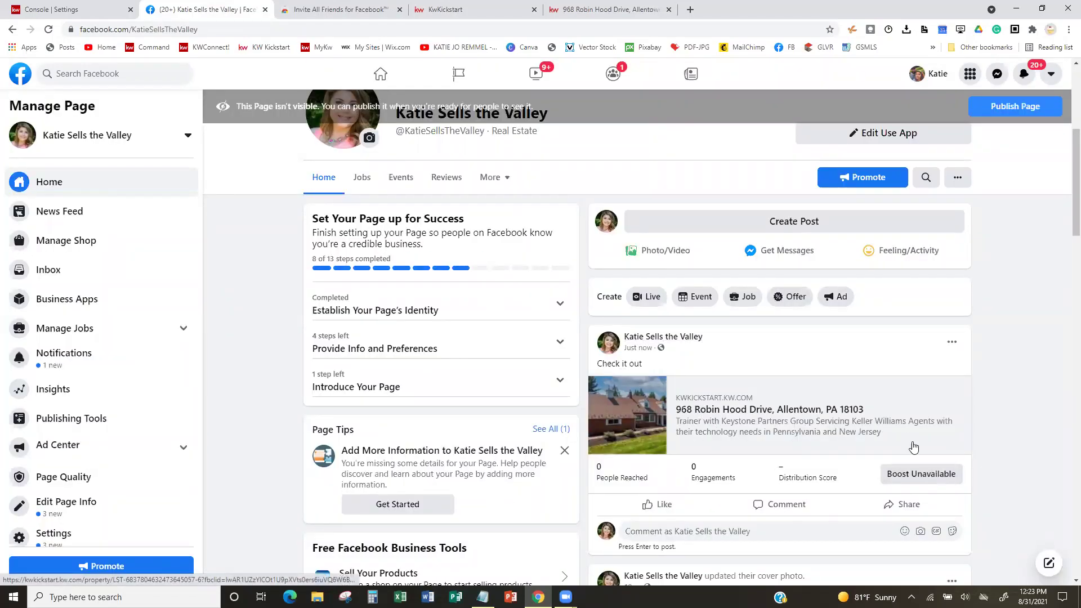
click(908, 505)
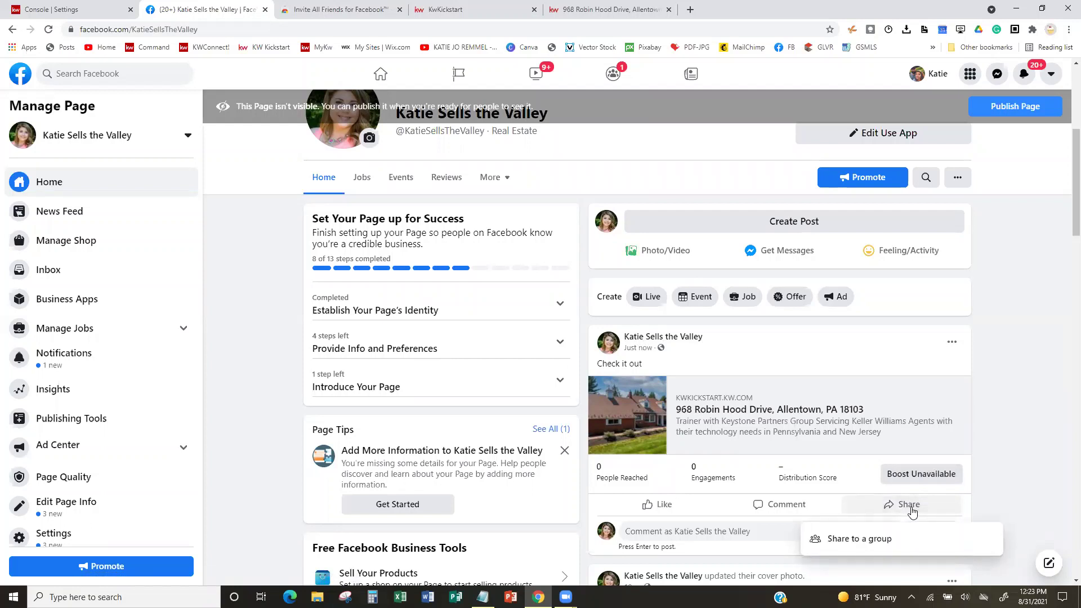
scroll(887, 498, down, 1)
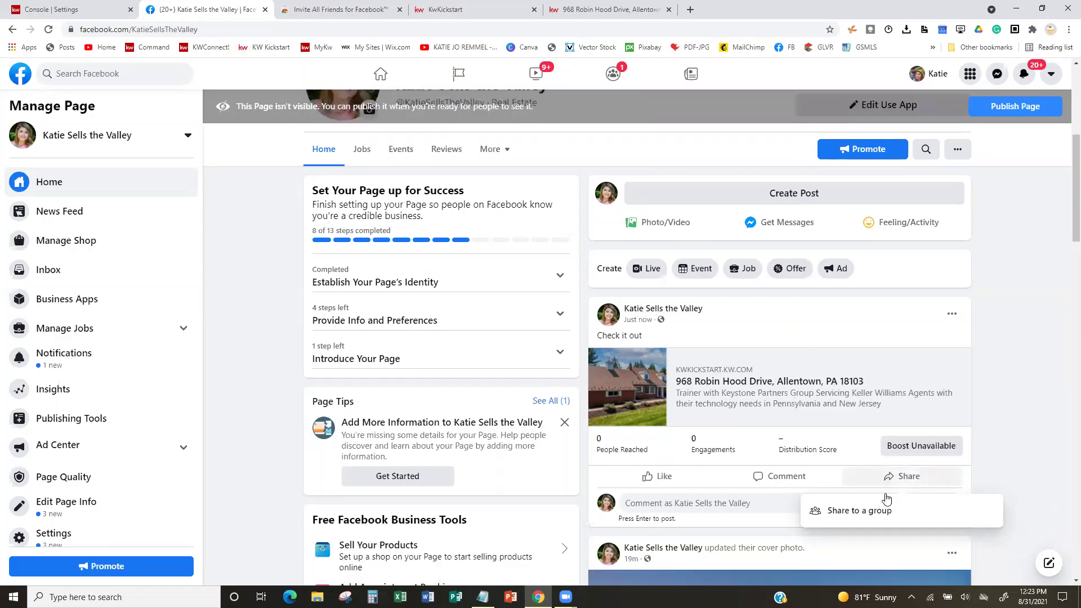
scroll(886, 498, down, 1)
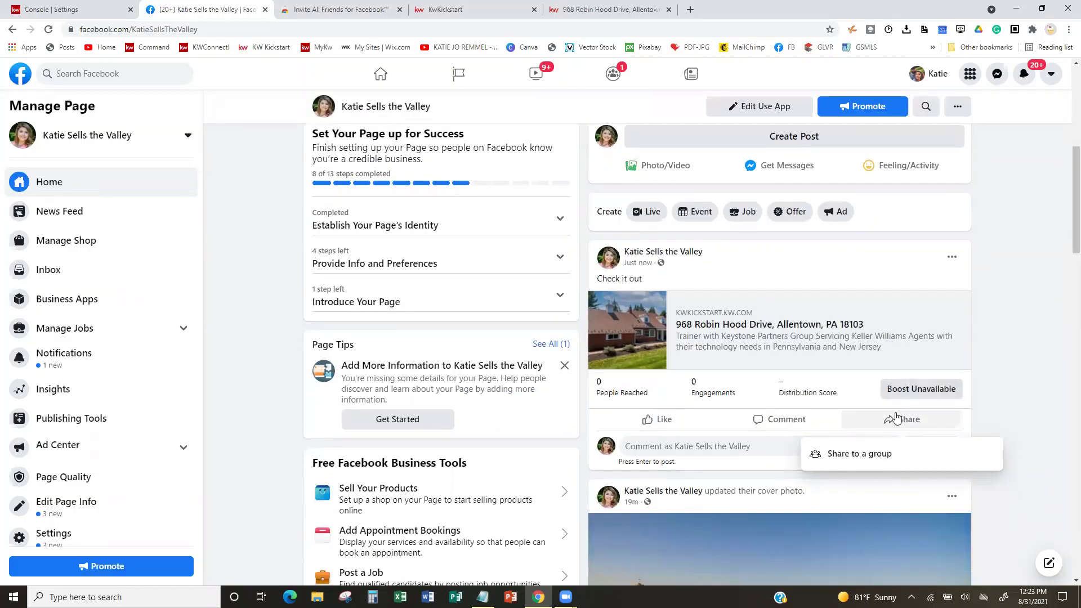
click(957, 259)
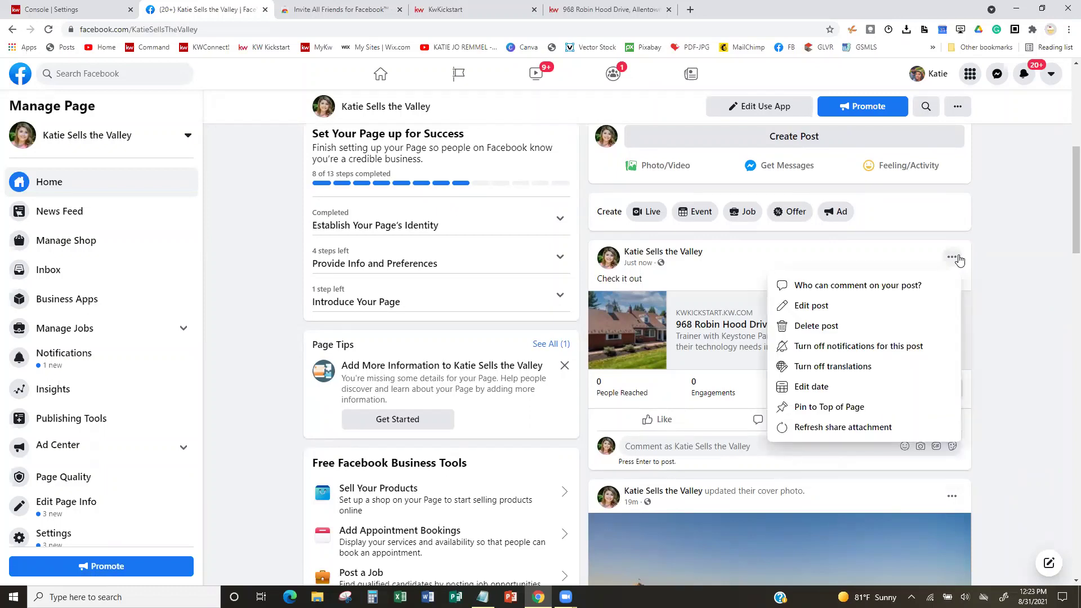
click(986, 294)
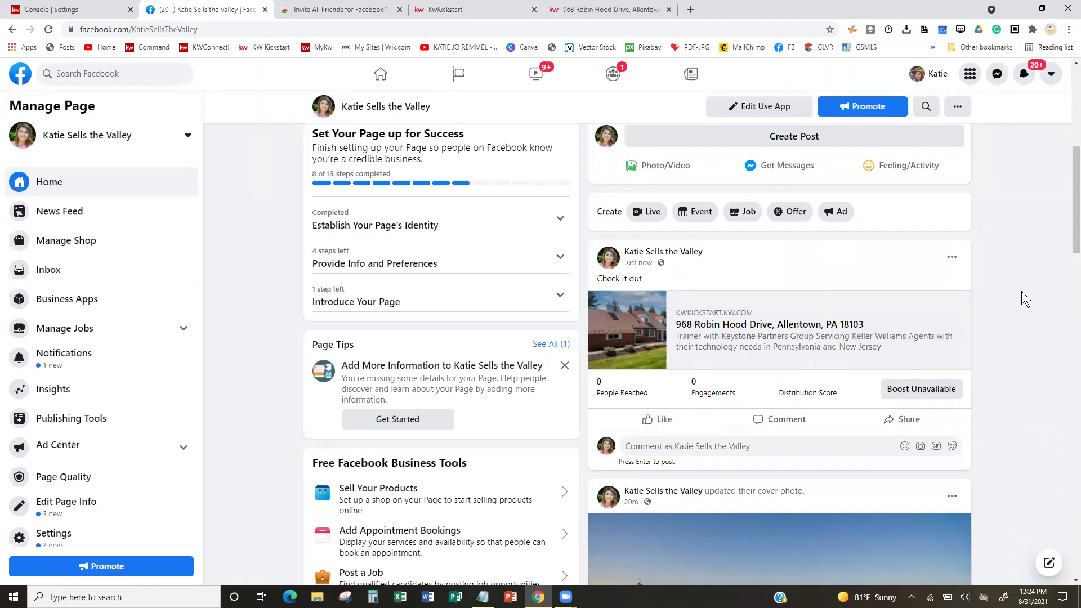
scroll(1020, 299, up, 6)
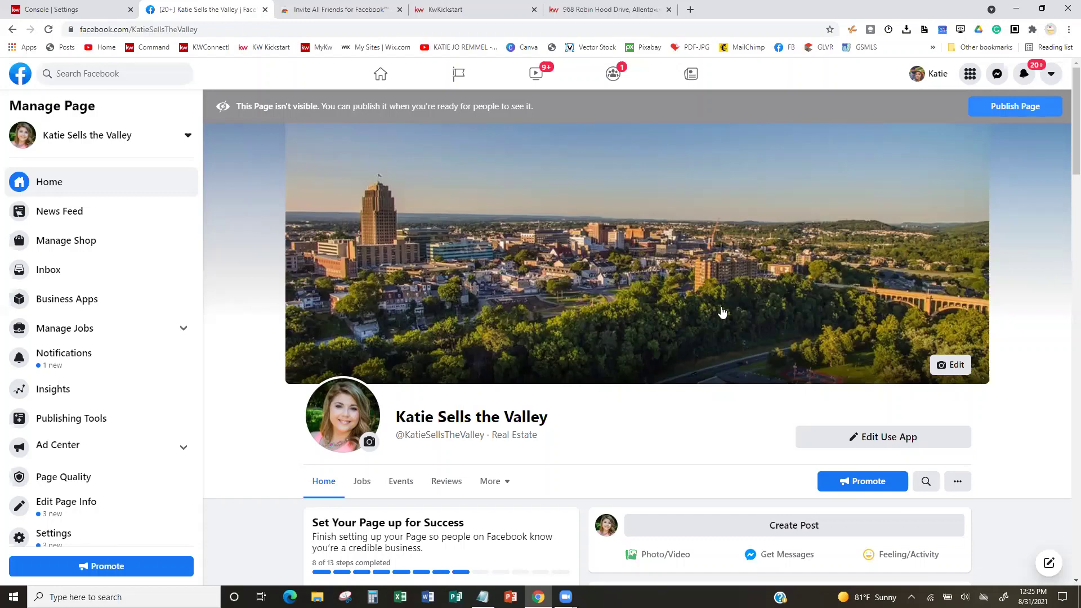
scroll(724, 299, down, 1)
scroll(724, 299, down, 8)
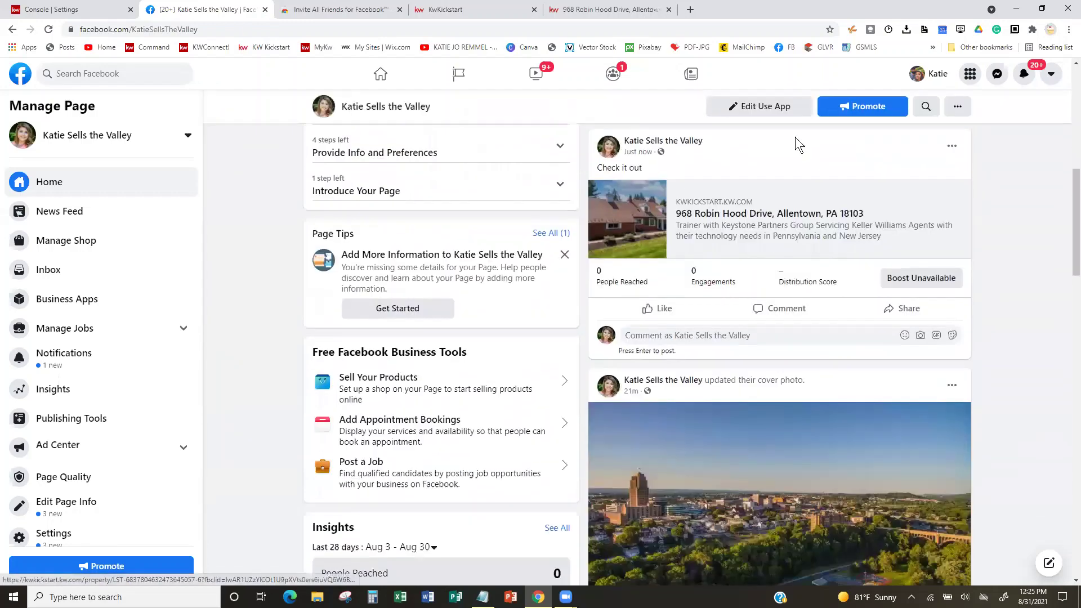